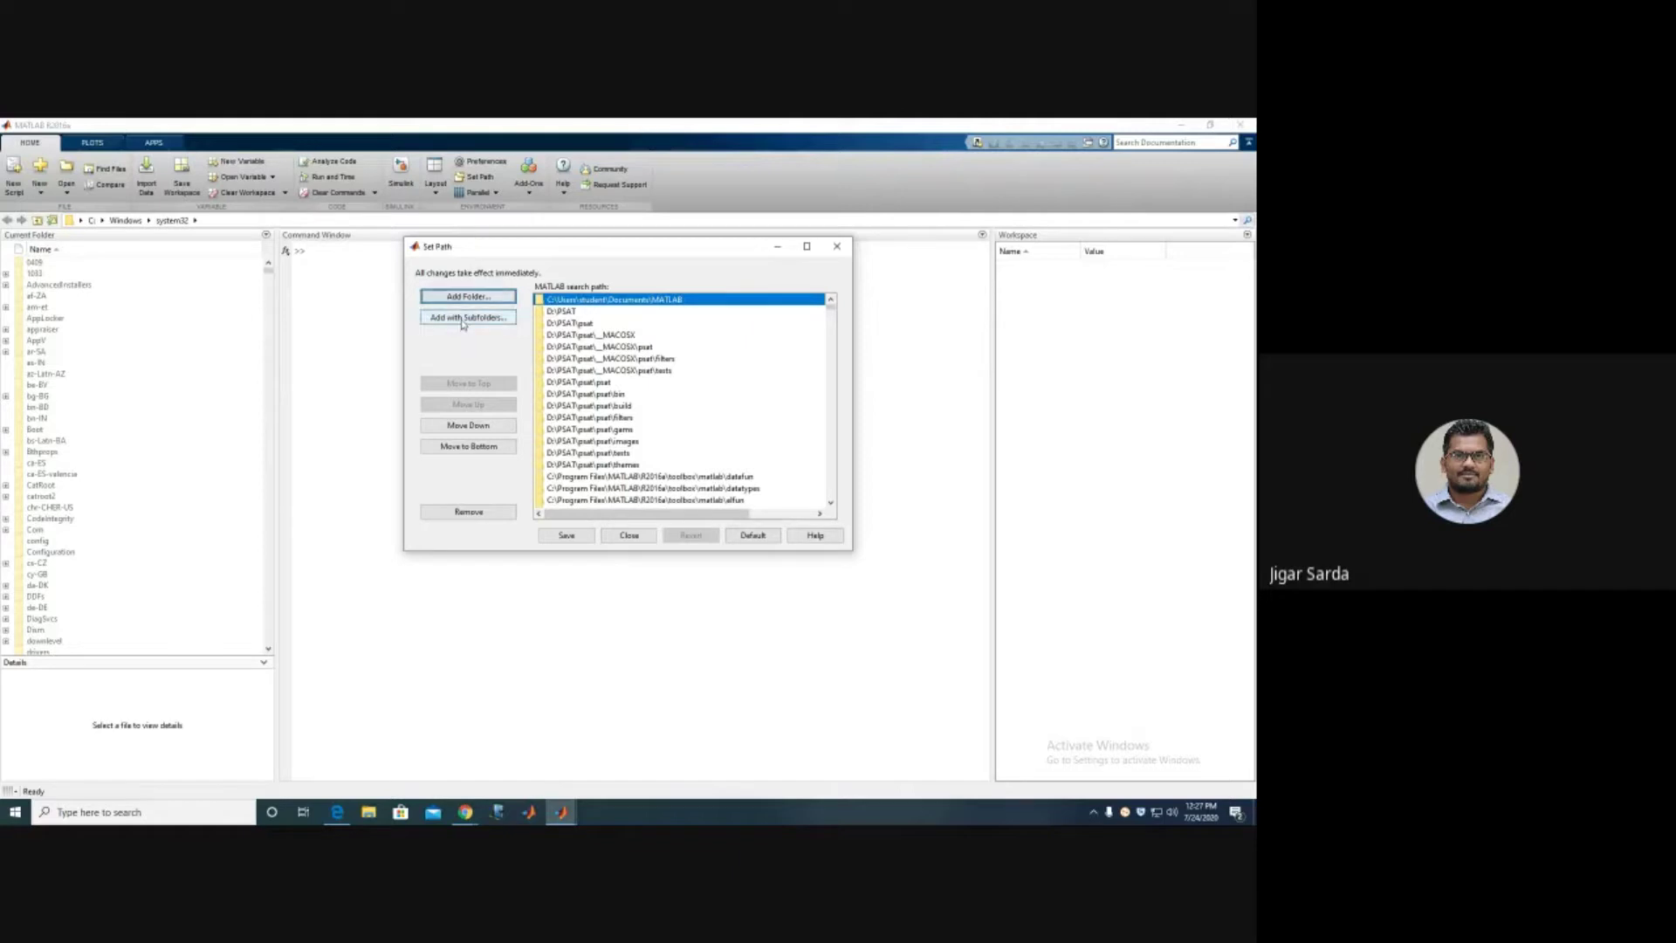
Add the D:\PSAT folder with its subfolders to the MATLAB search path and save the path.
left_click(463, 320)
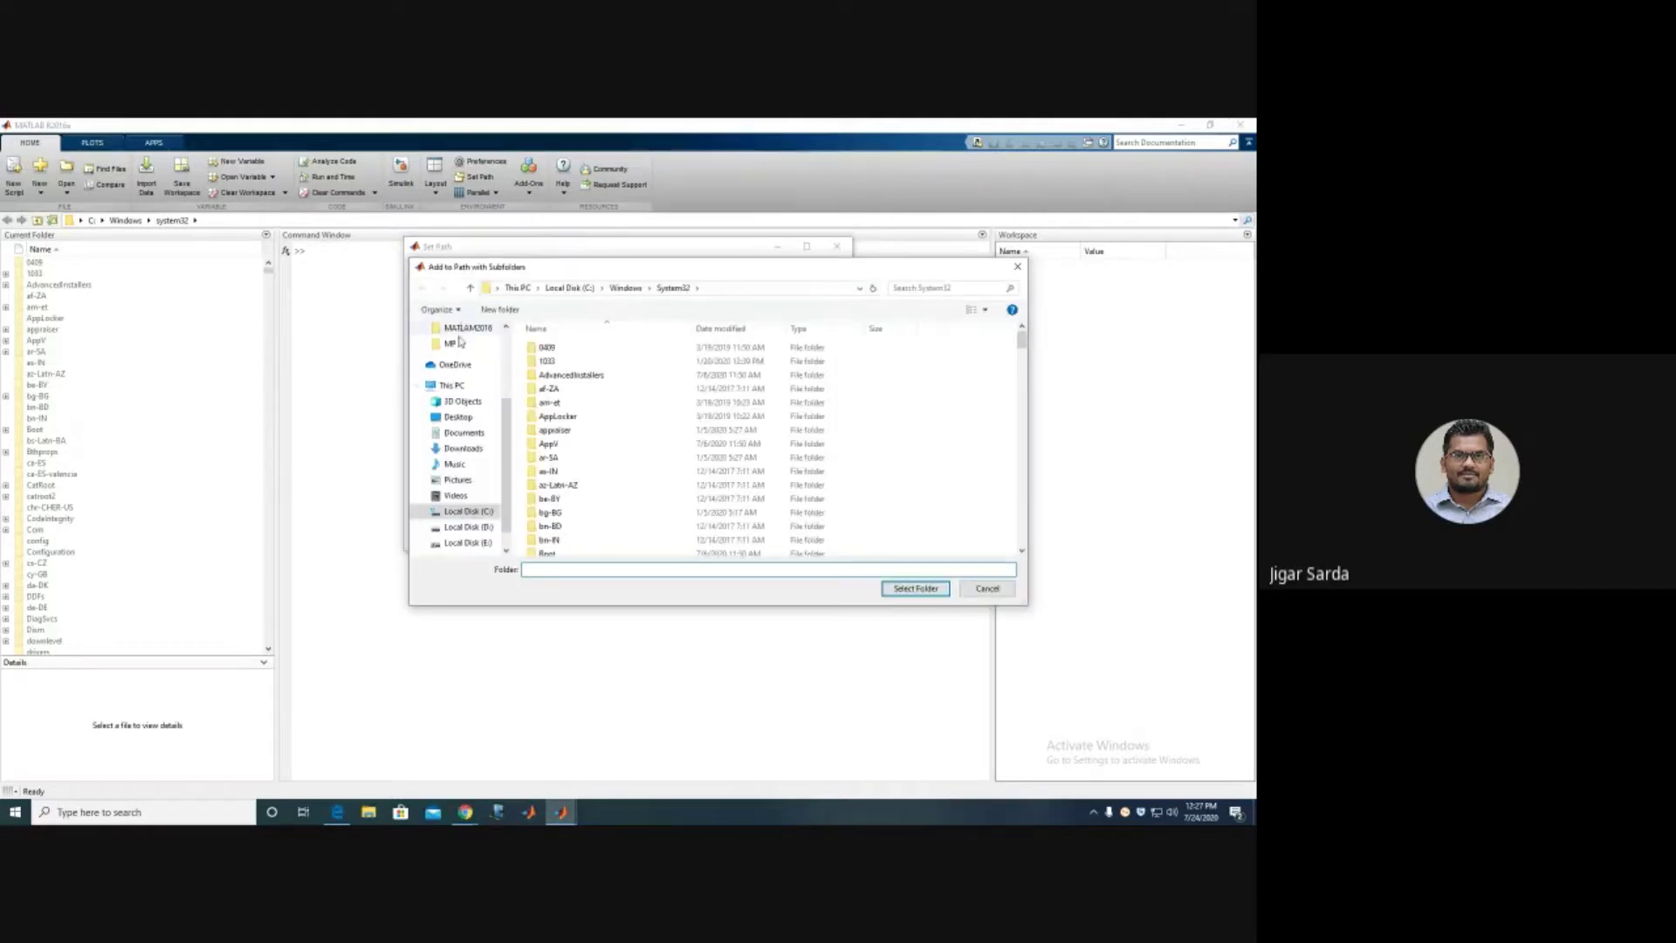
left_click(487, 529)
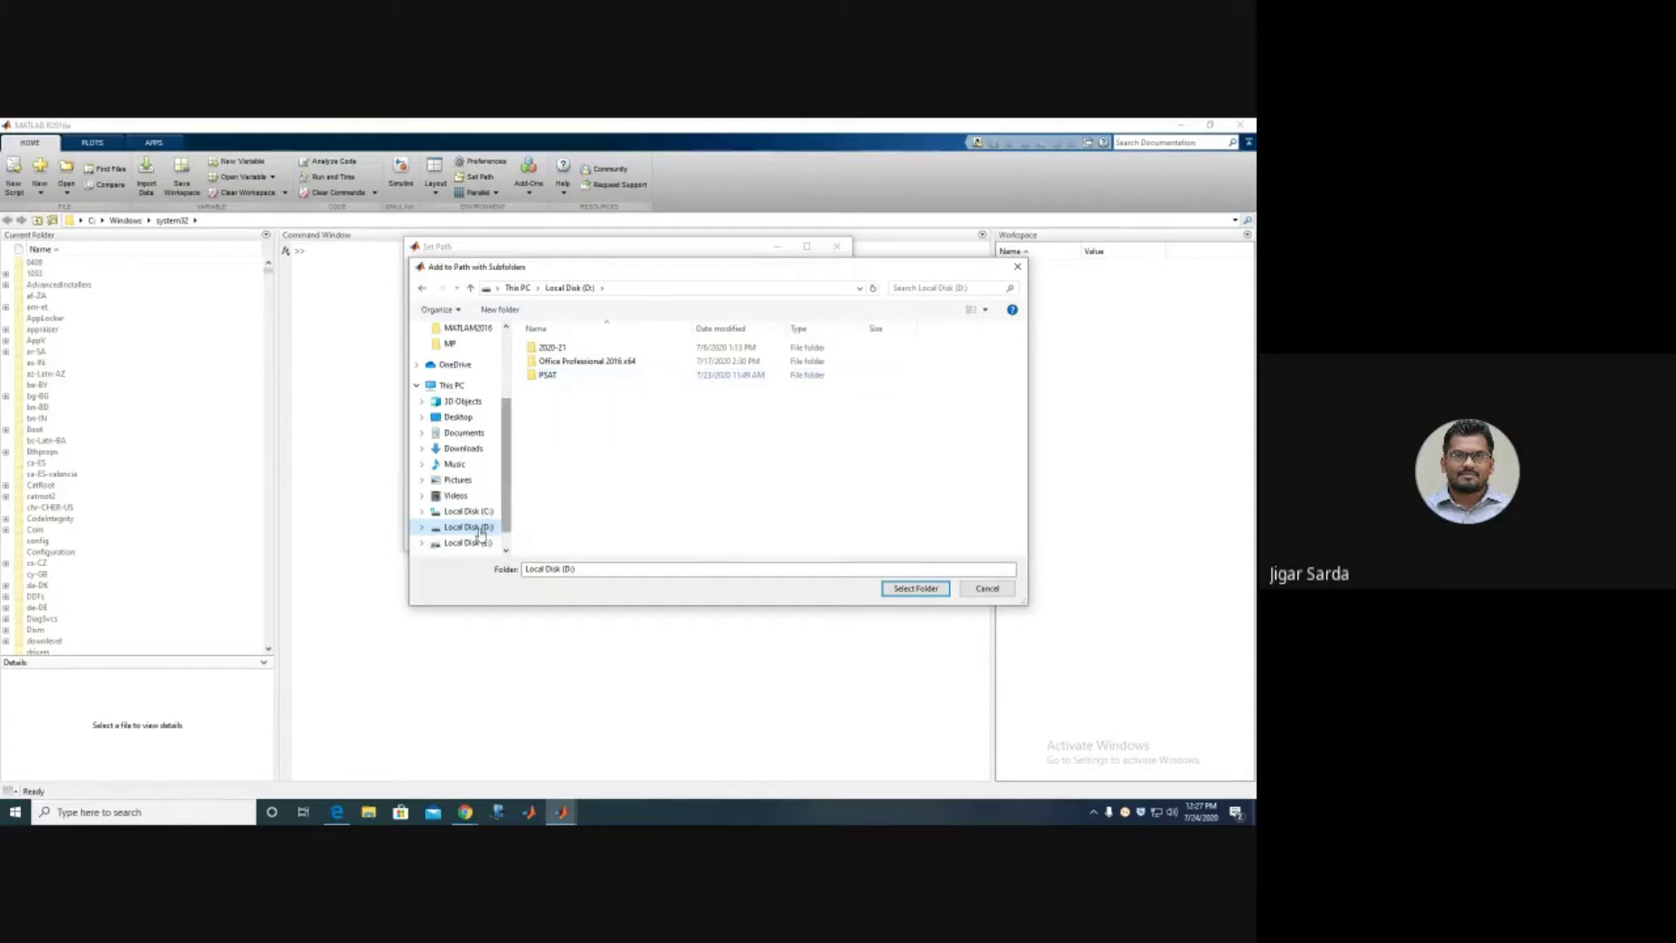
left_click(545, 377)
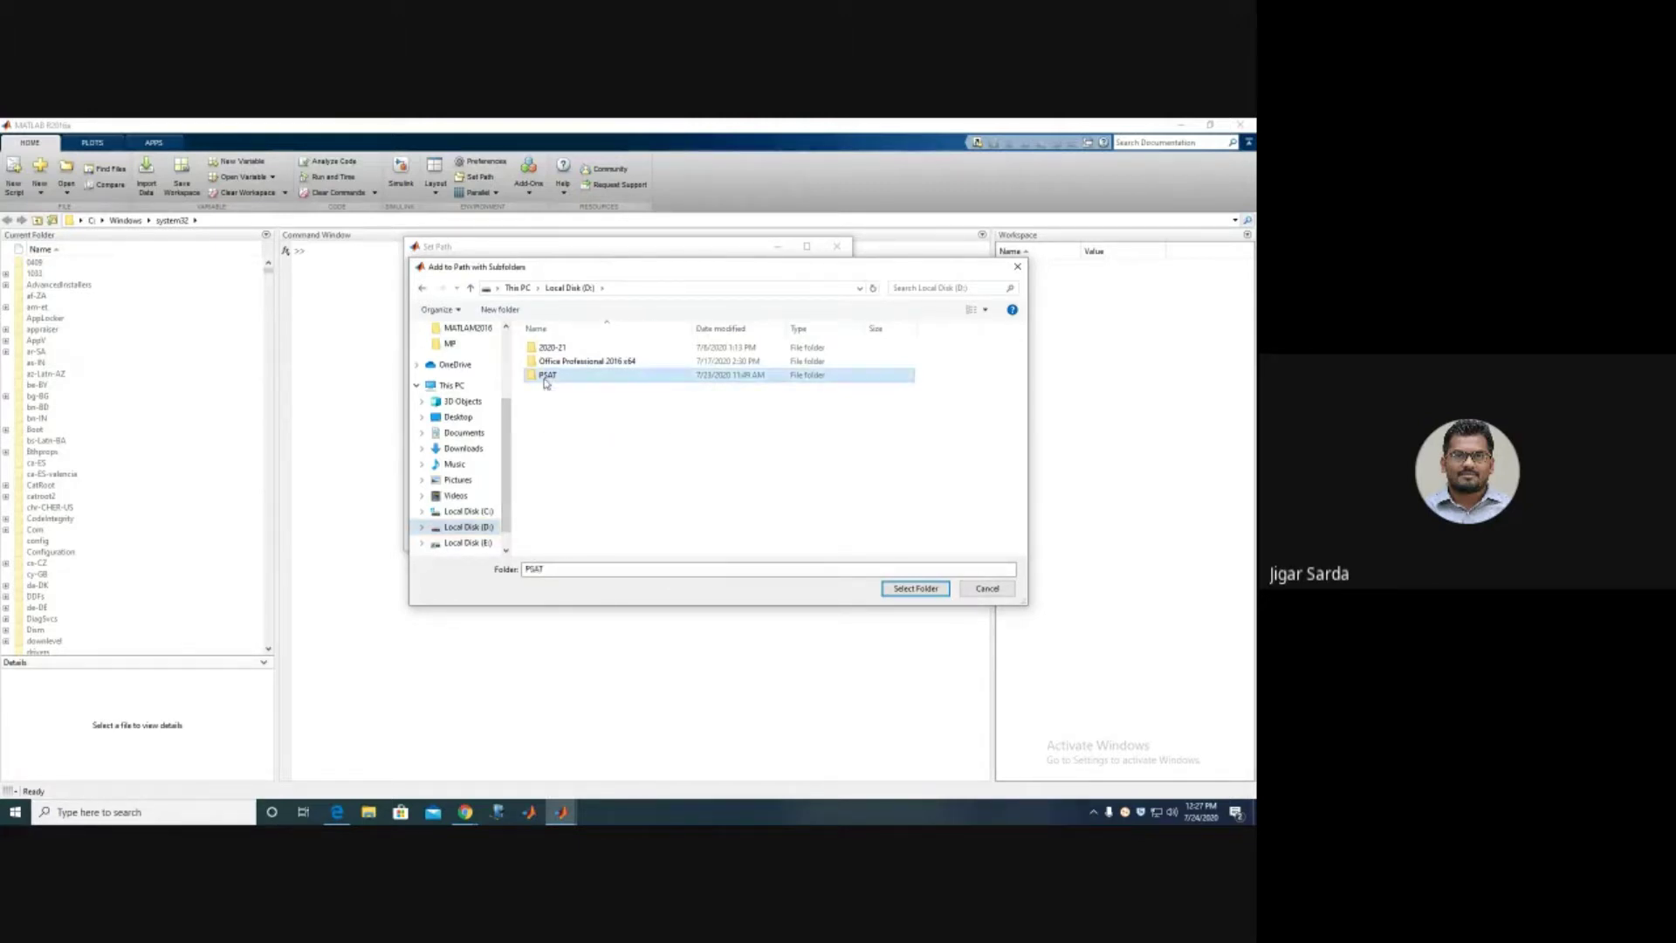
left_click(913, 588)
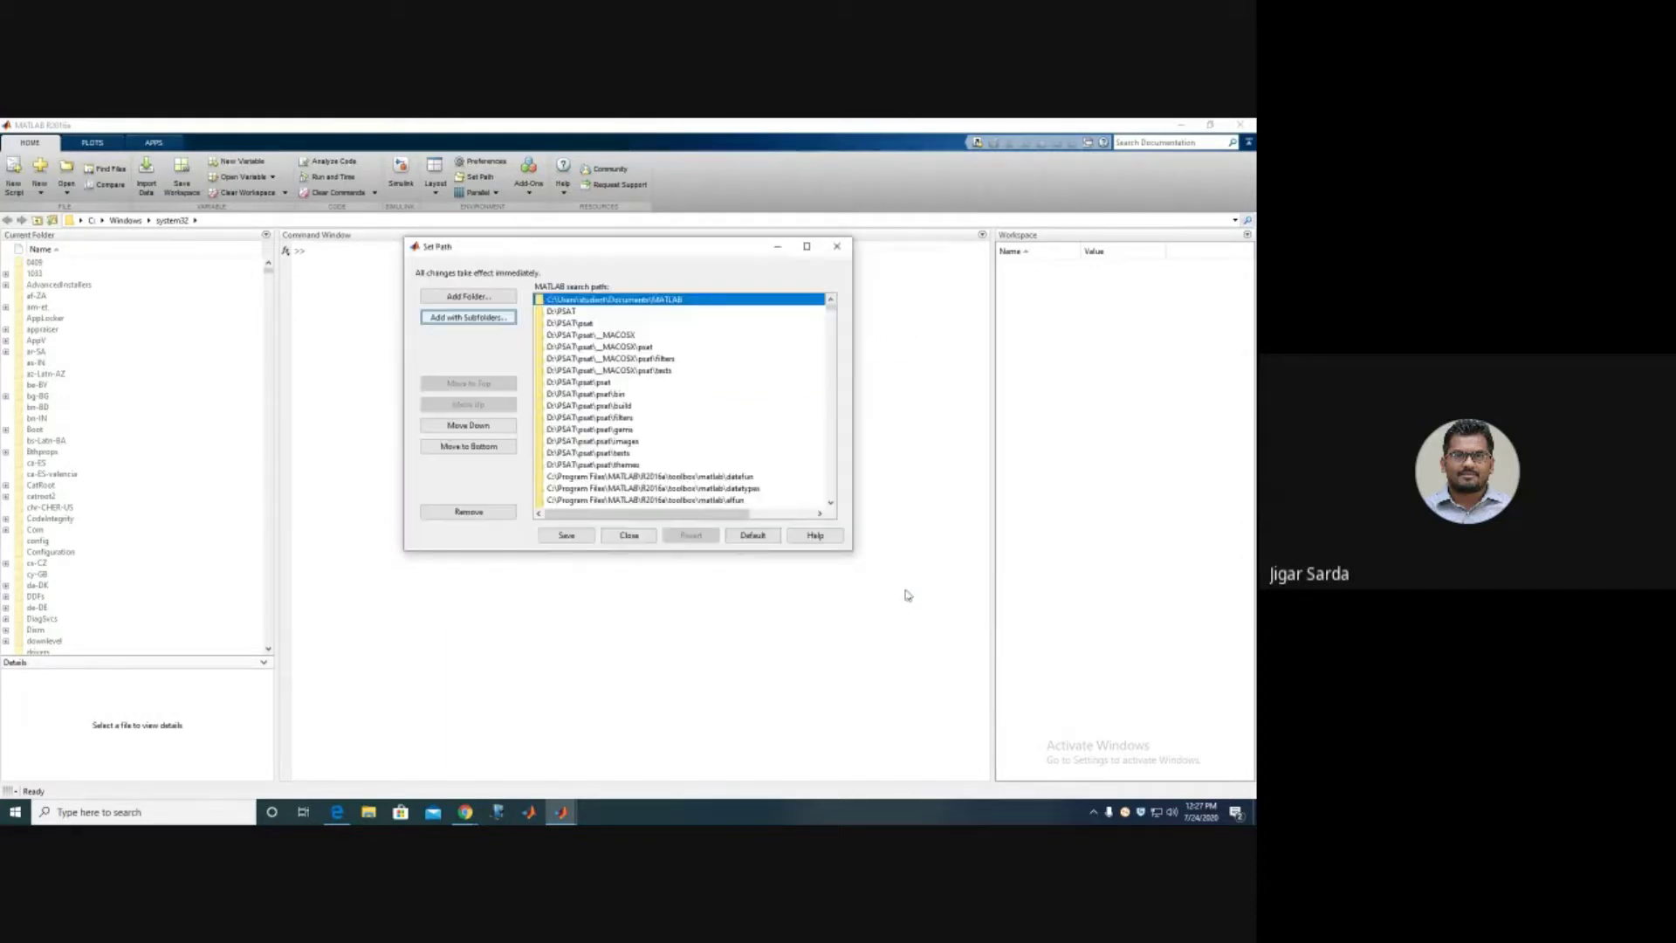
left_click(562, 540)
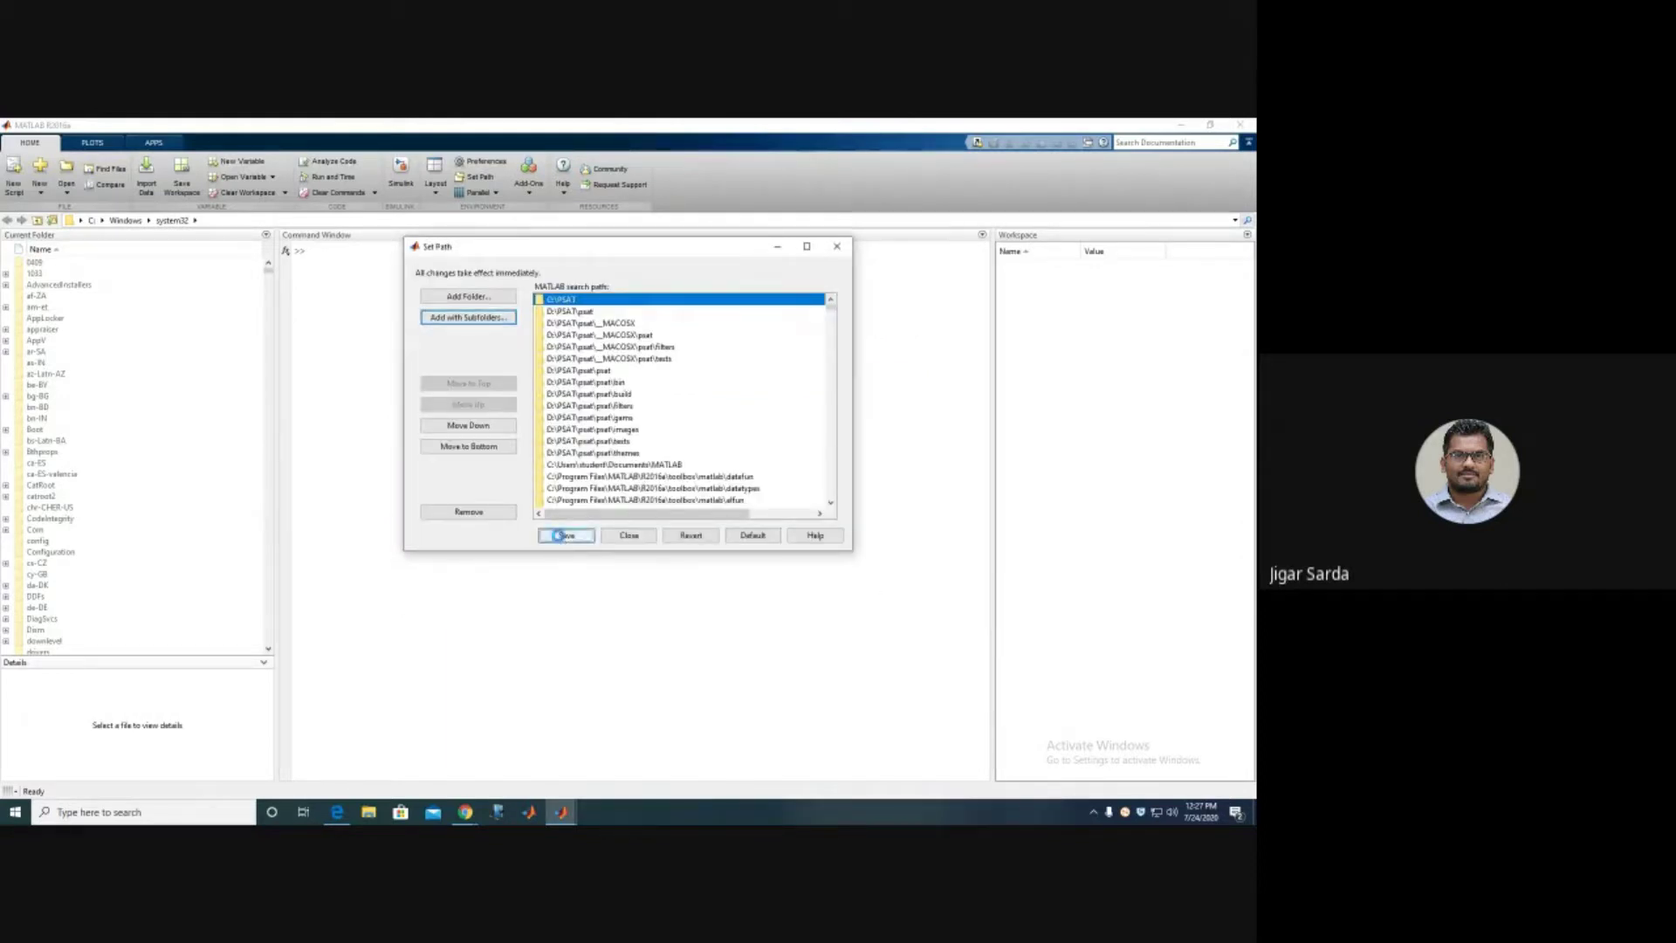
left_click(620, 537)
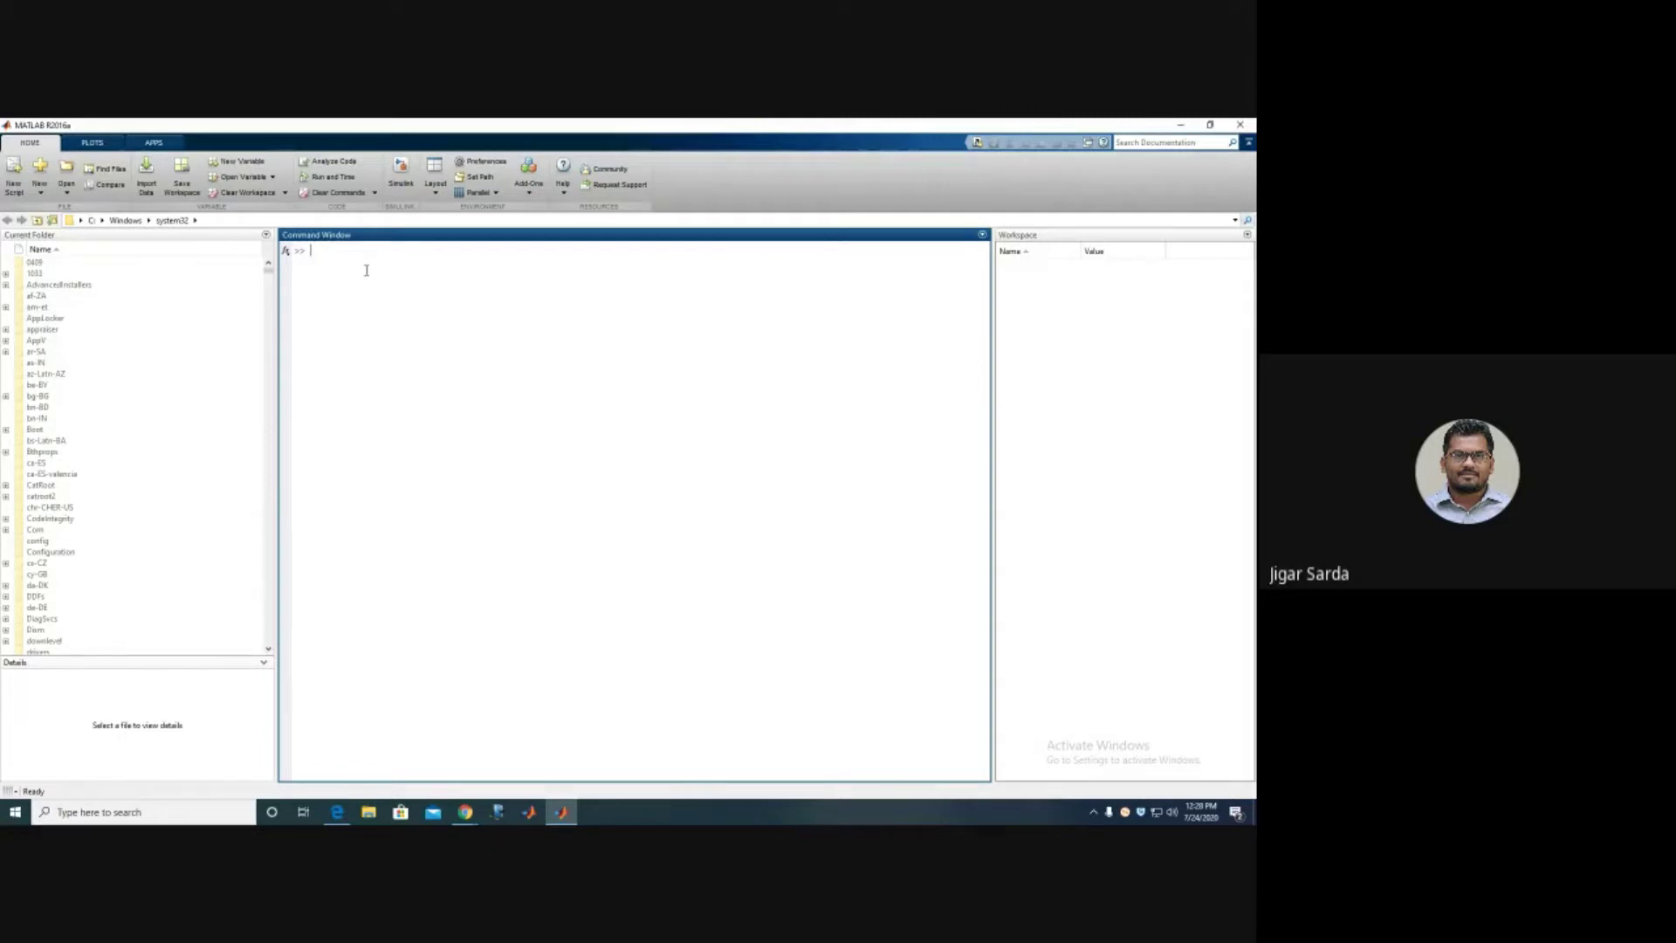
Launch PSAT by running the psat command in MATLAB and maximize its main window.
type("ea")
key("Return")
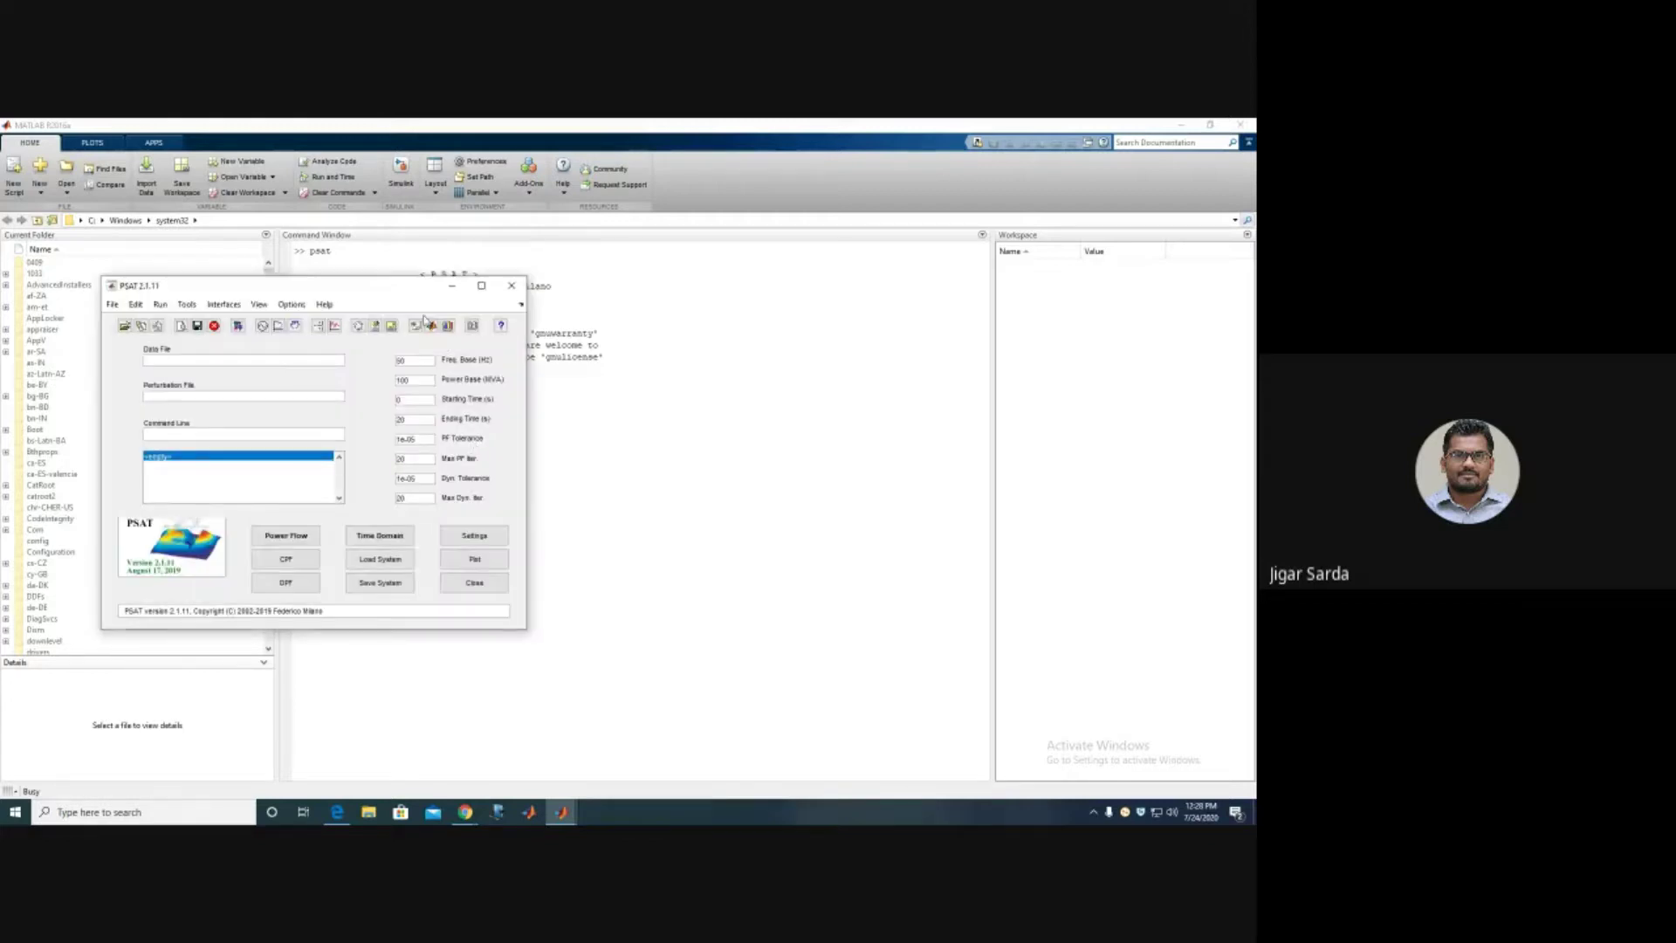
left_click(481, 285)
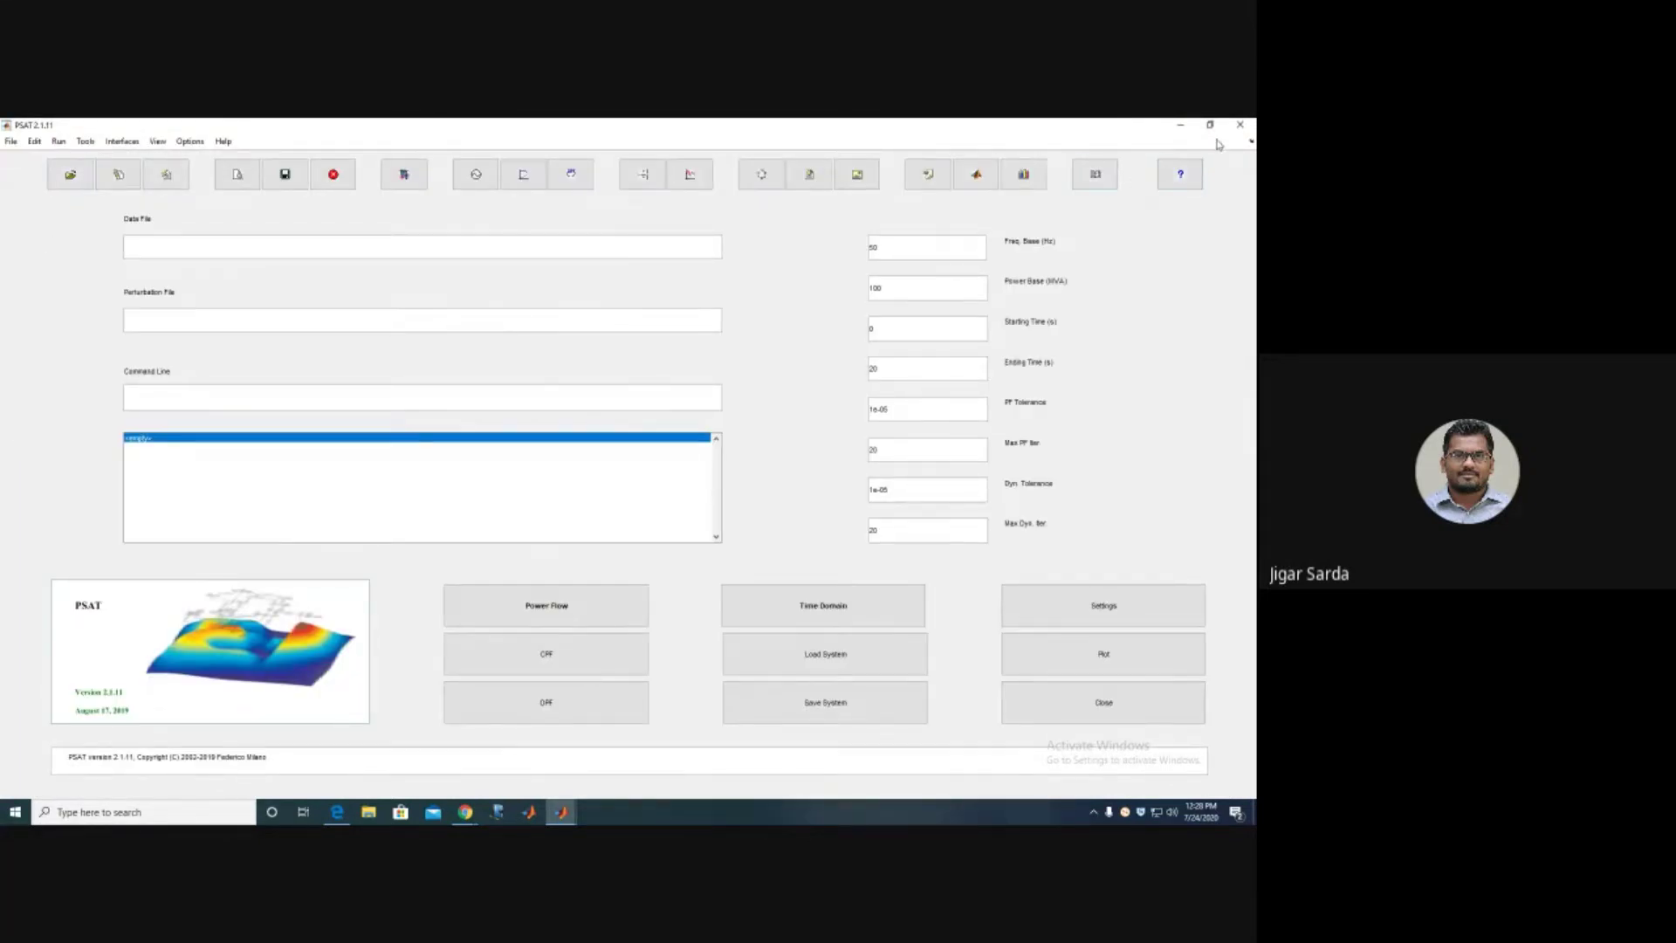
Open the PSAT Simulink library fm_lib and create a new blank model from it.
left_click(408, 181)
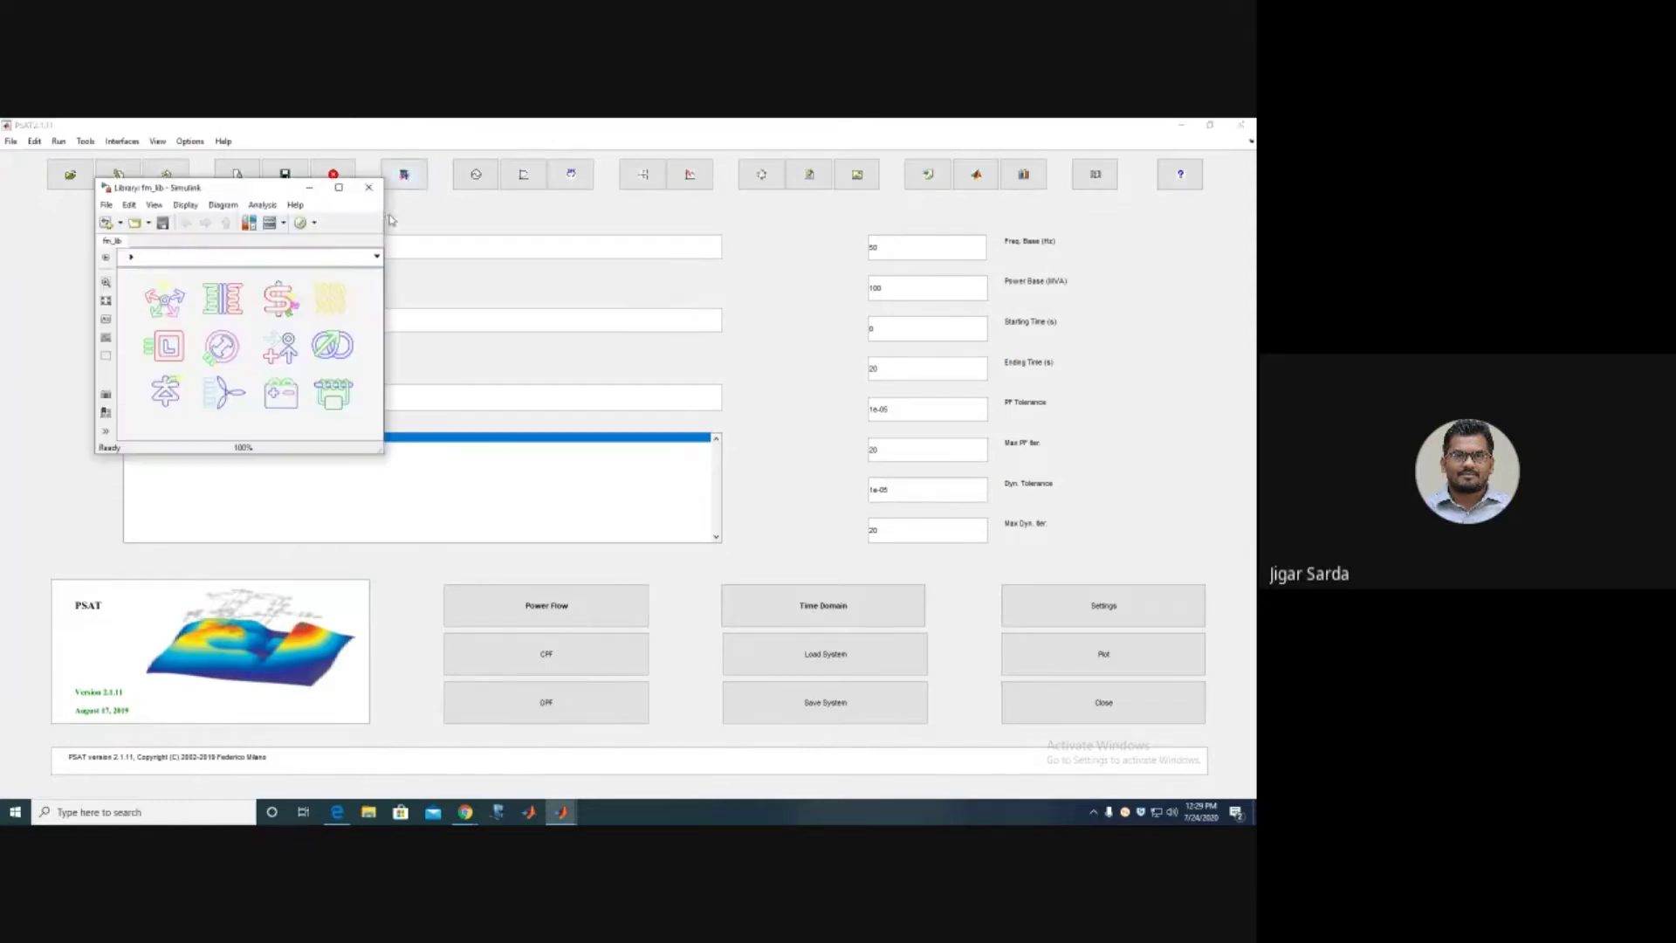
left_click(338, 188)
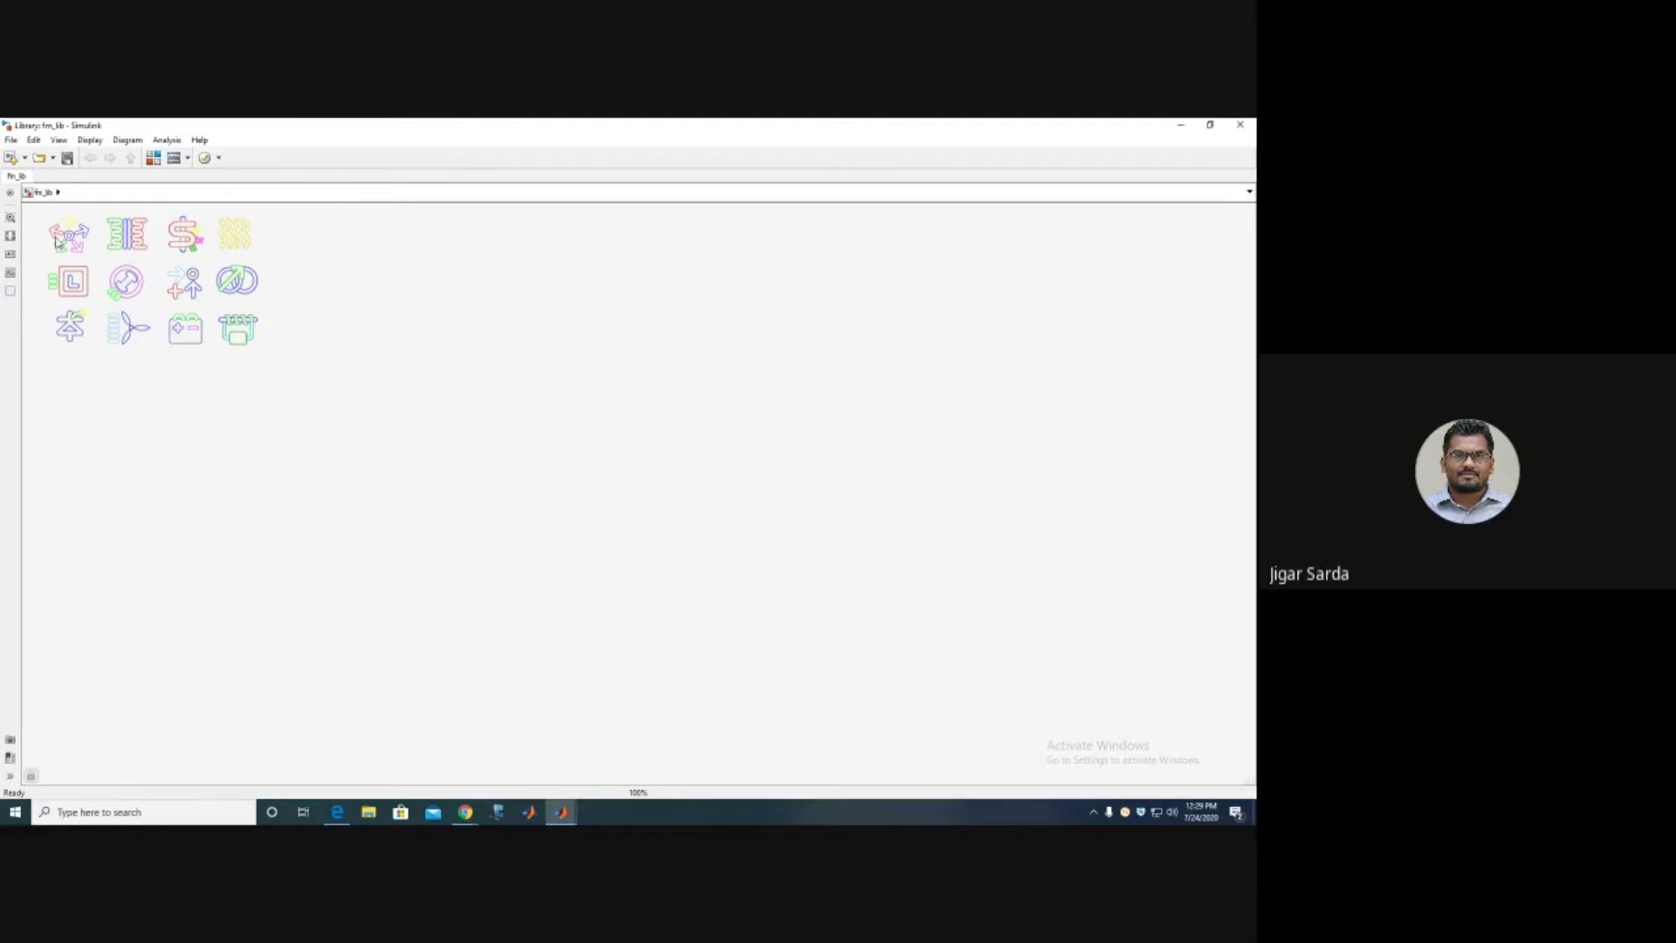
left_click(10, 142)
mouse_move(33, 157)
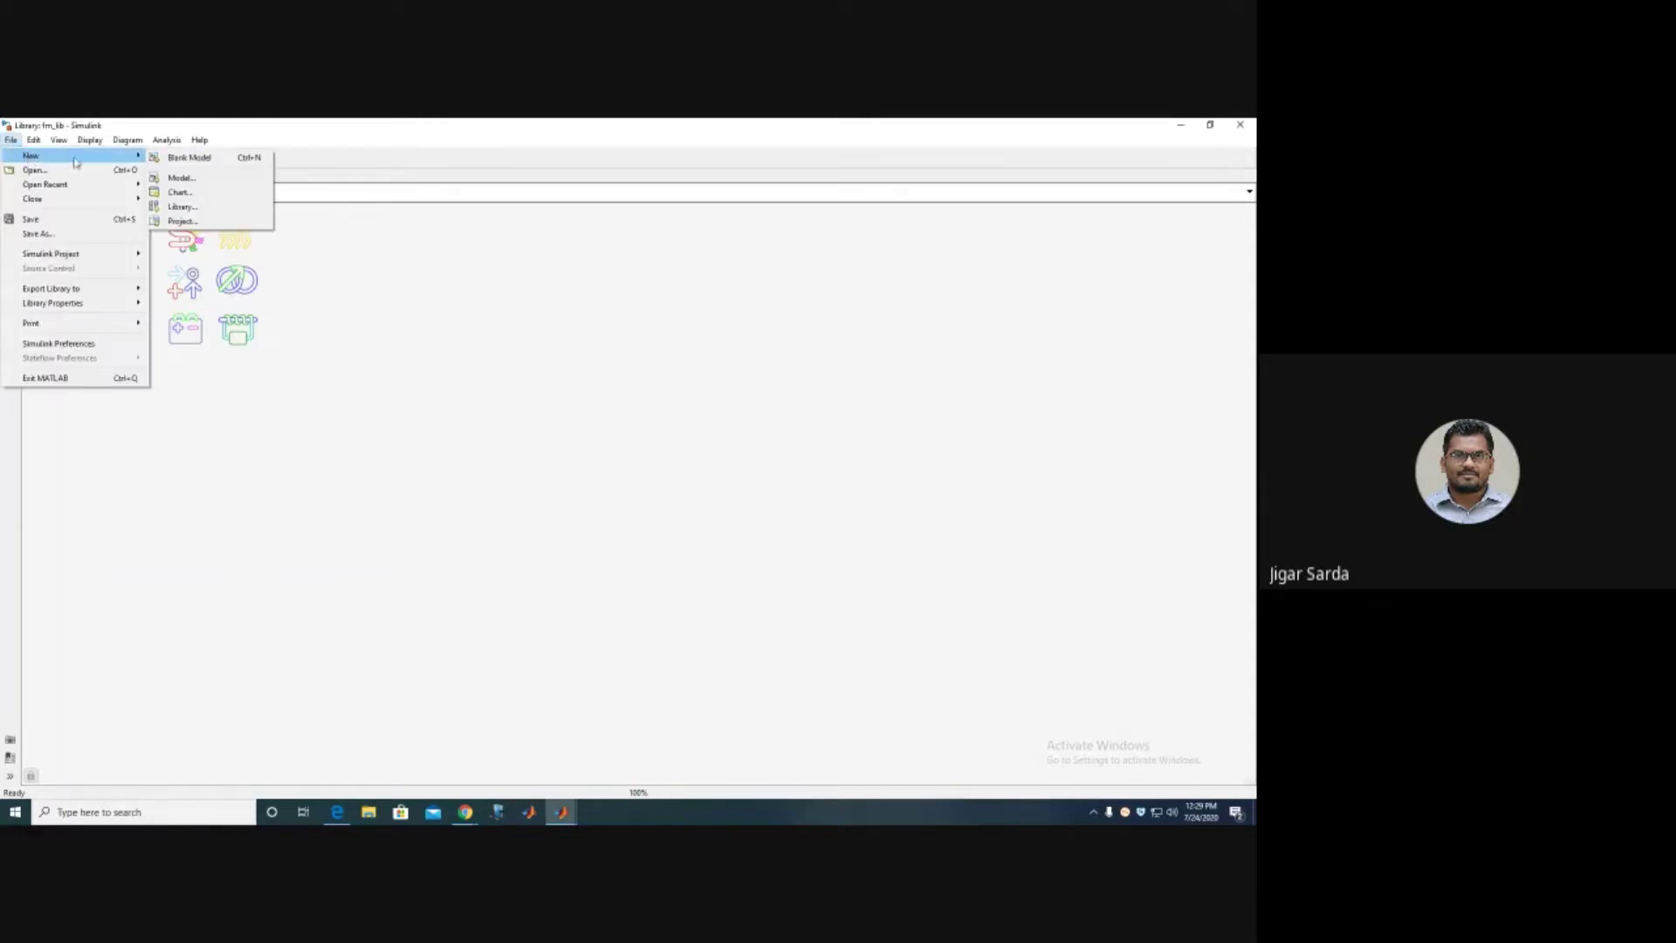
left_click(206, 161)
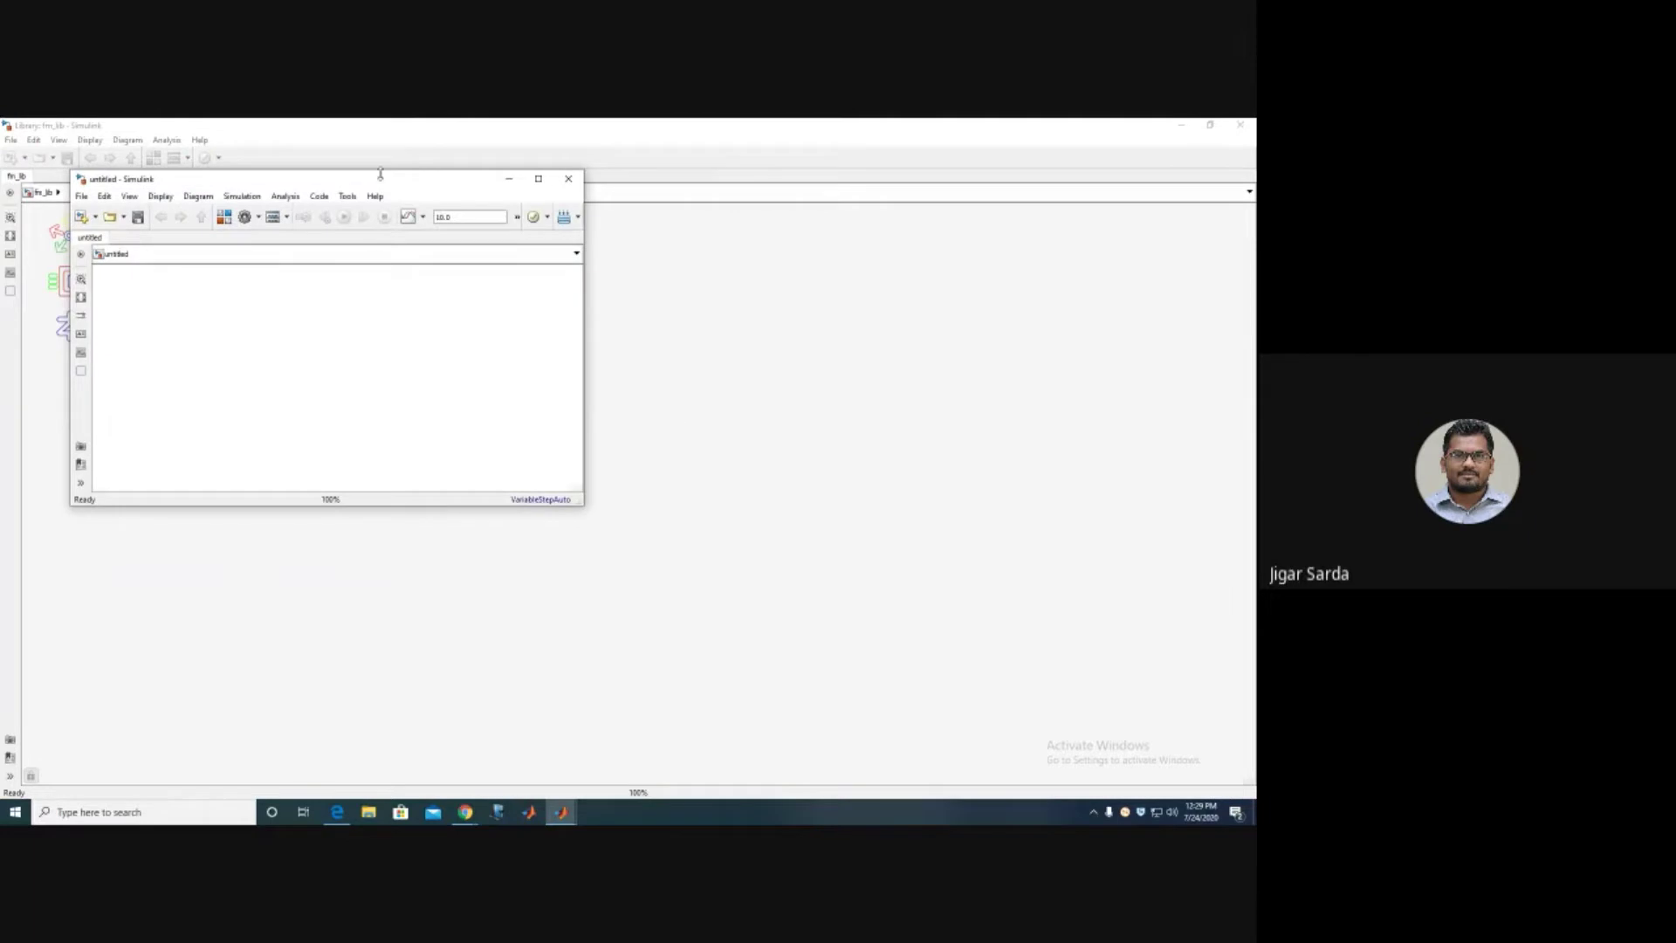
Arrange the library window and an enlarged blank model window side by side.
left_click_drag(378, 179, 735, 209)
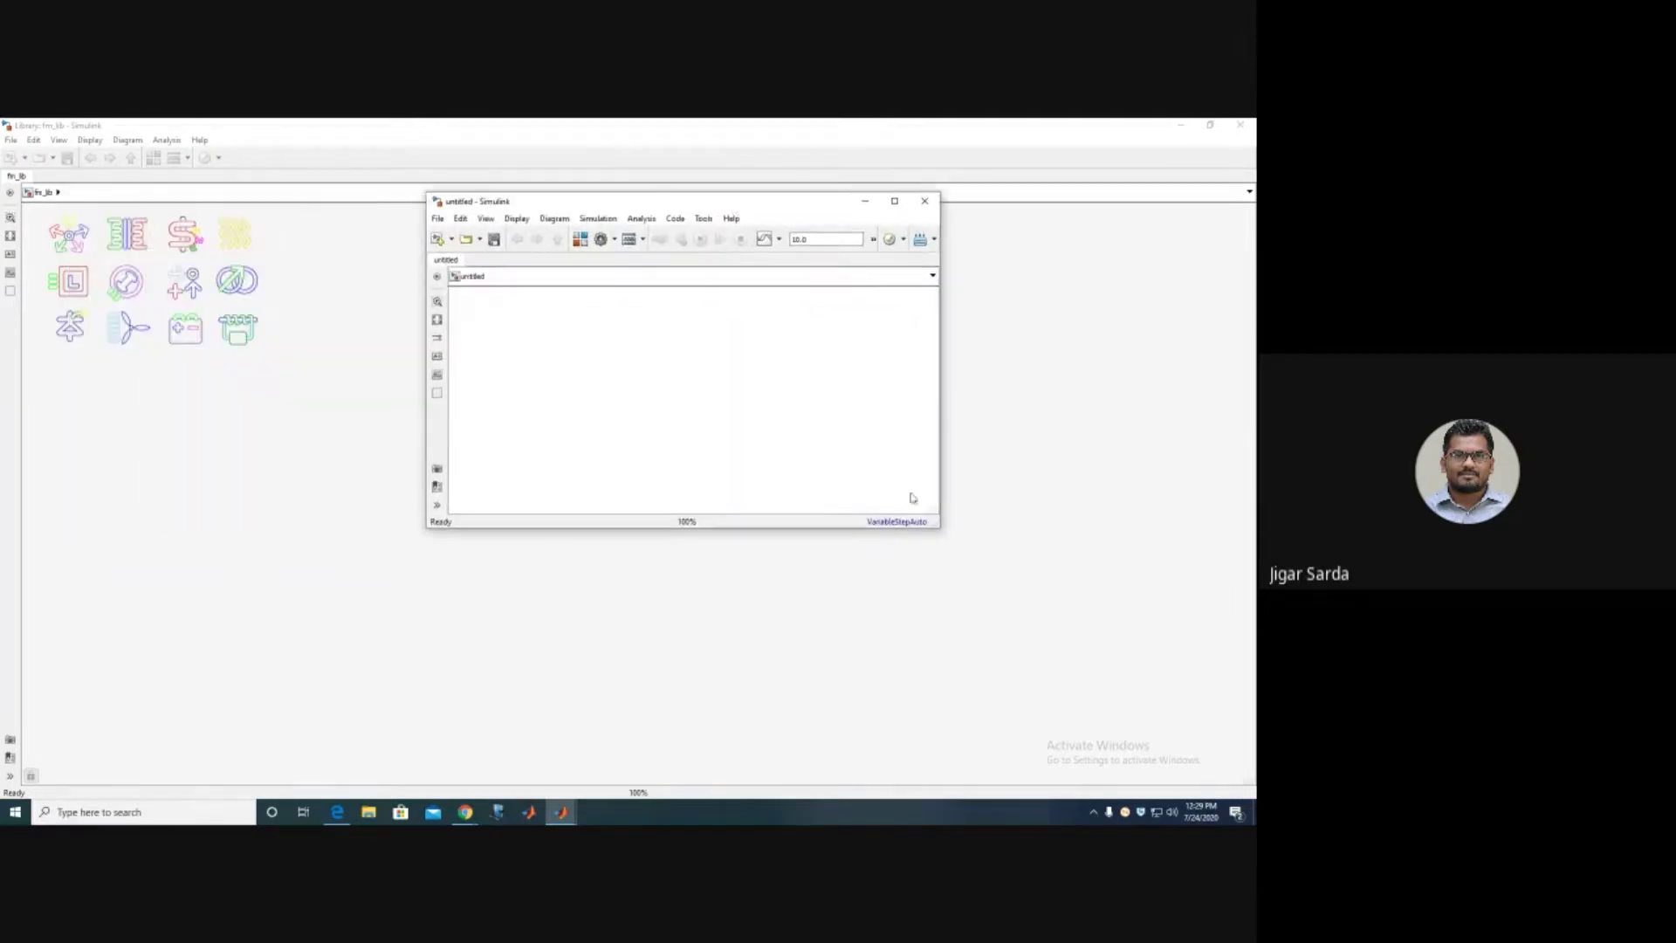
left_click_drag(938, 525, 1206, 761)
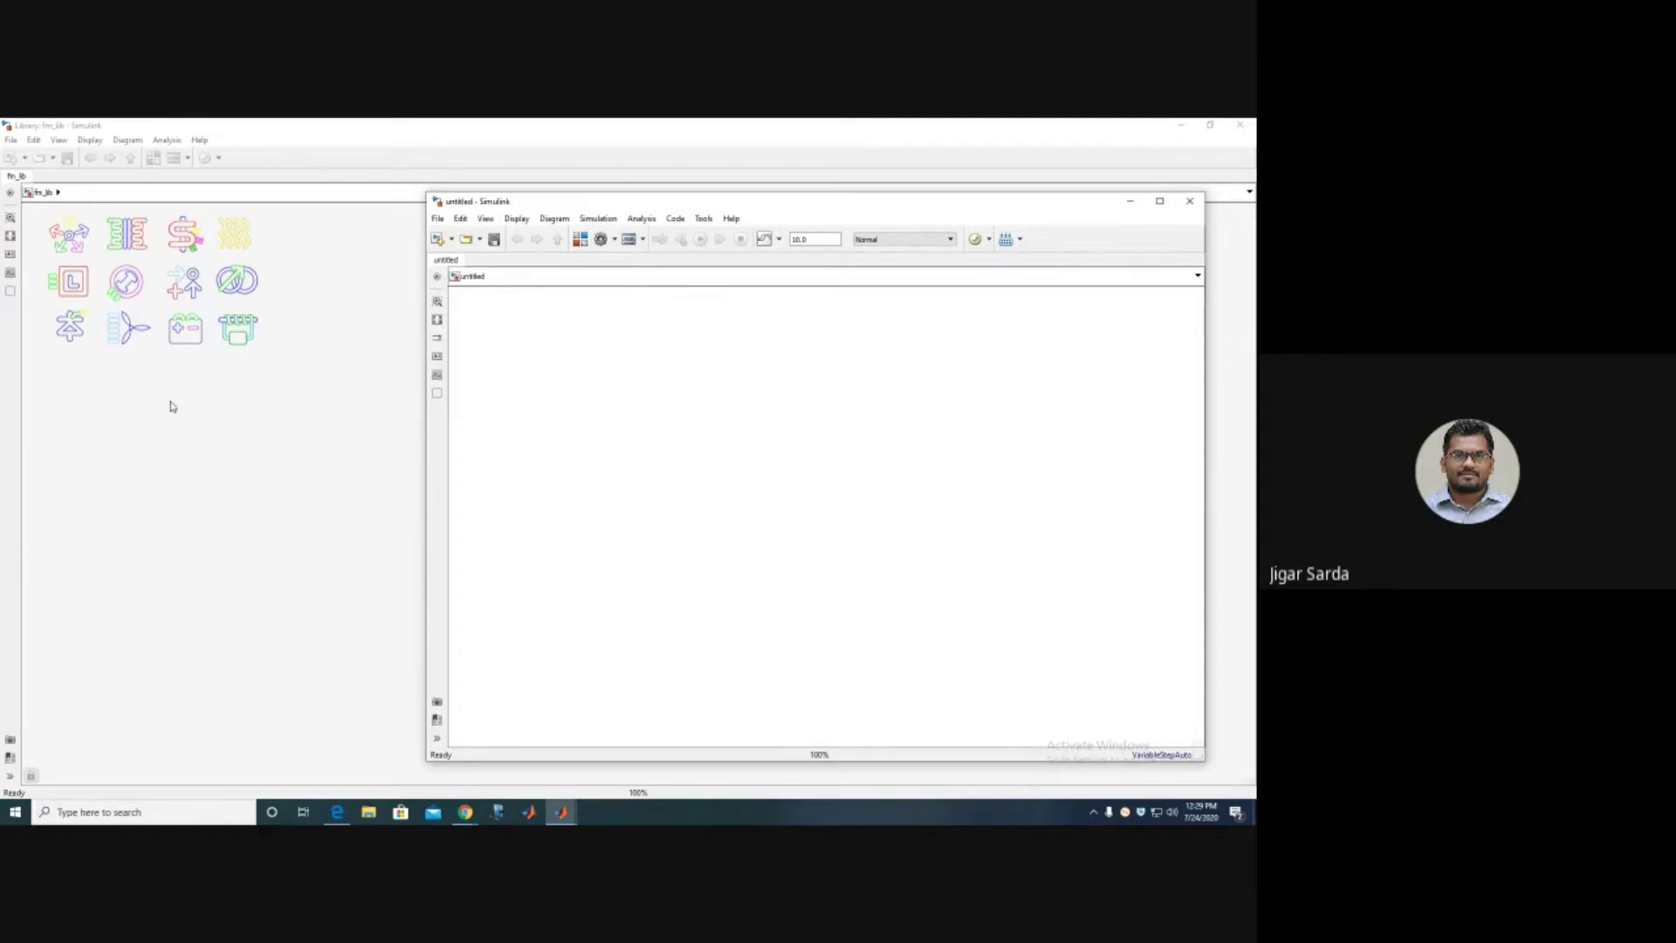
left_click(219, 412)
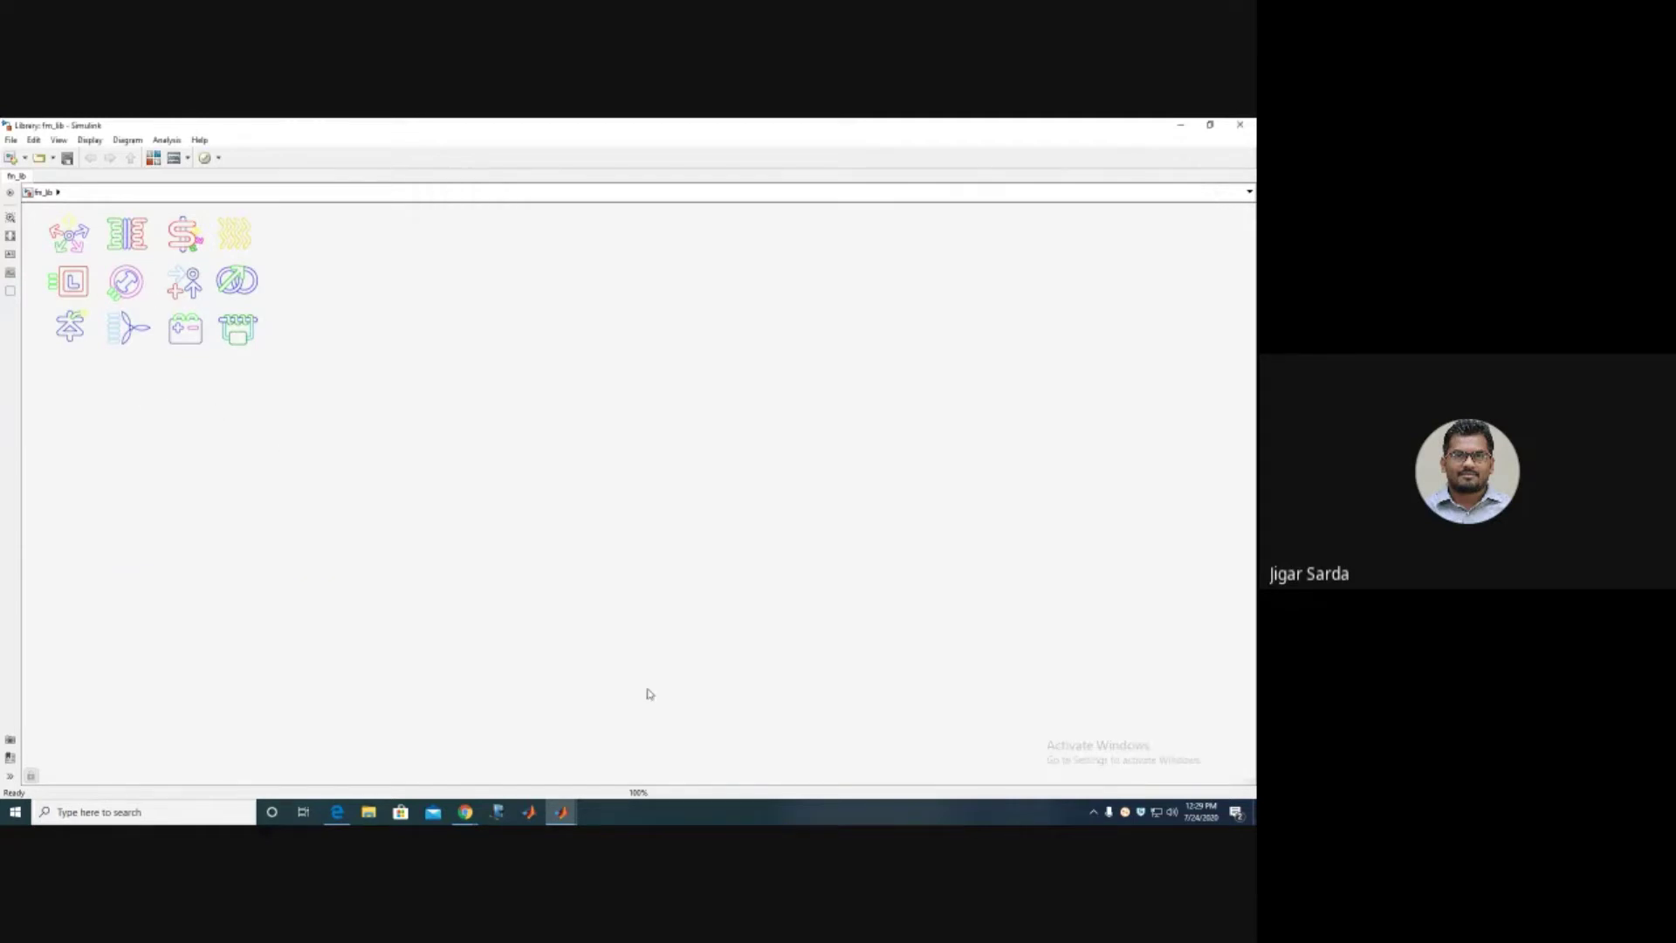
left_click(1210, 125)
left_click_drag(293, 196, 332, 218)
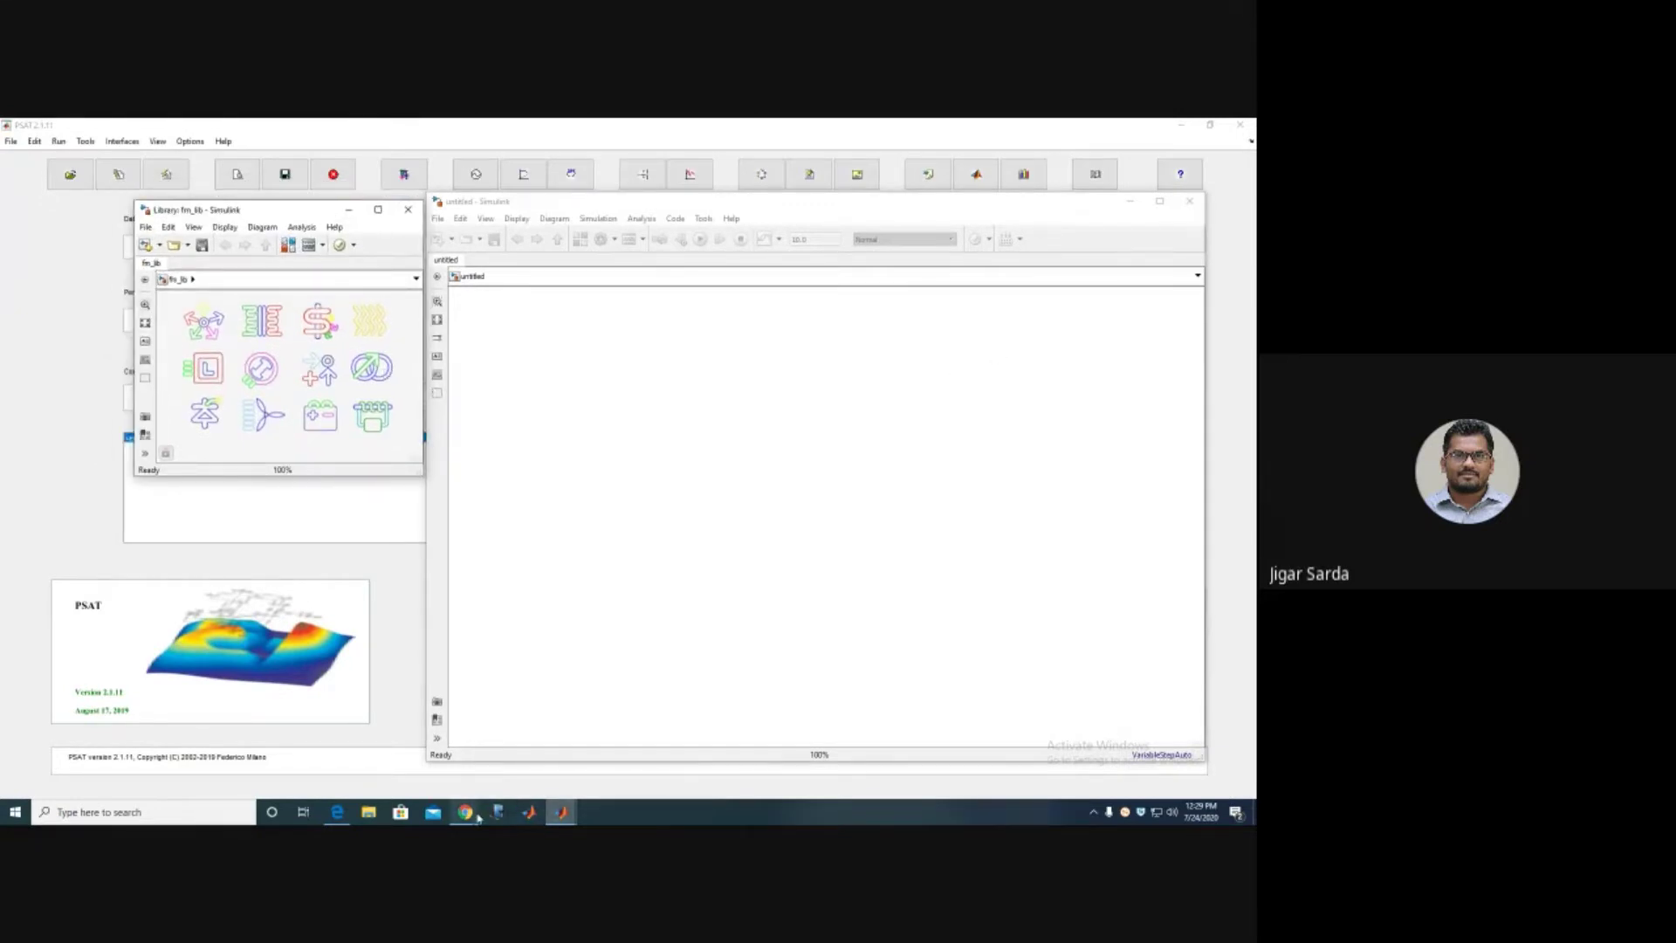
Switch to the PDF in Edge and review the three-bus case's transmission network and generation data.
left_click(336, 815)
scroll(404, 624, "down", 5)
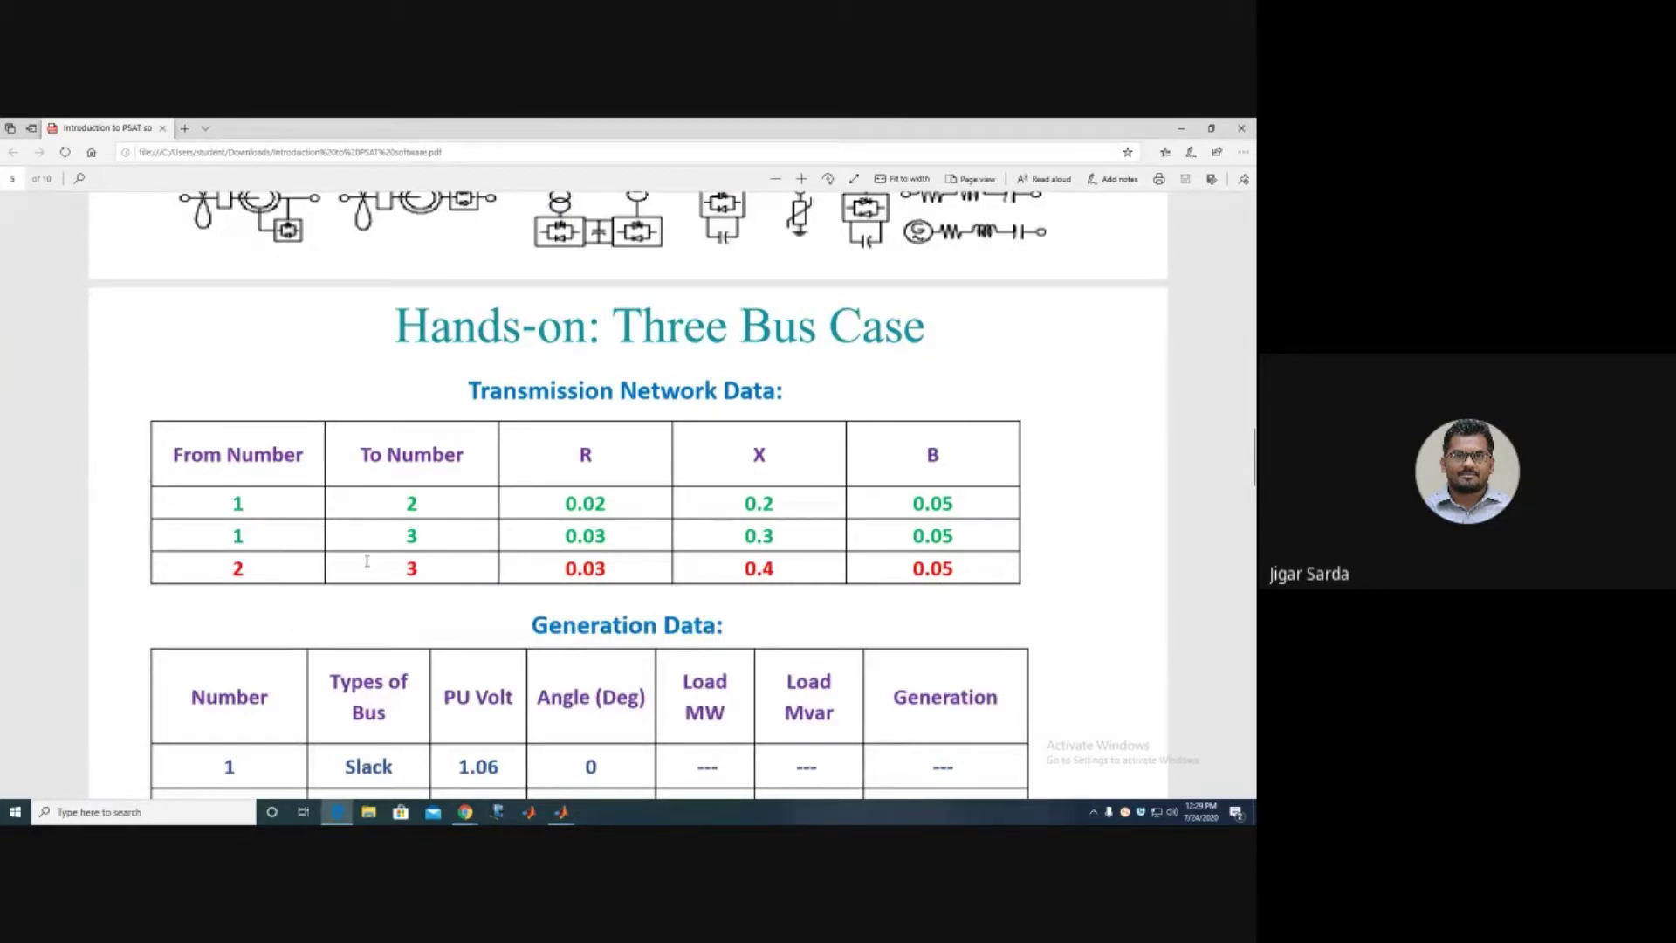
scroll(234, 532, "down", 3)
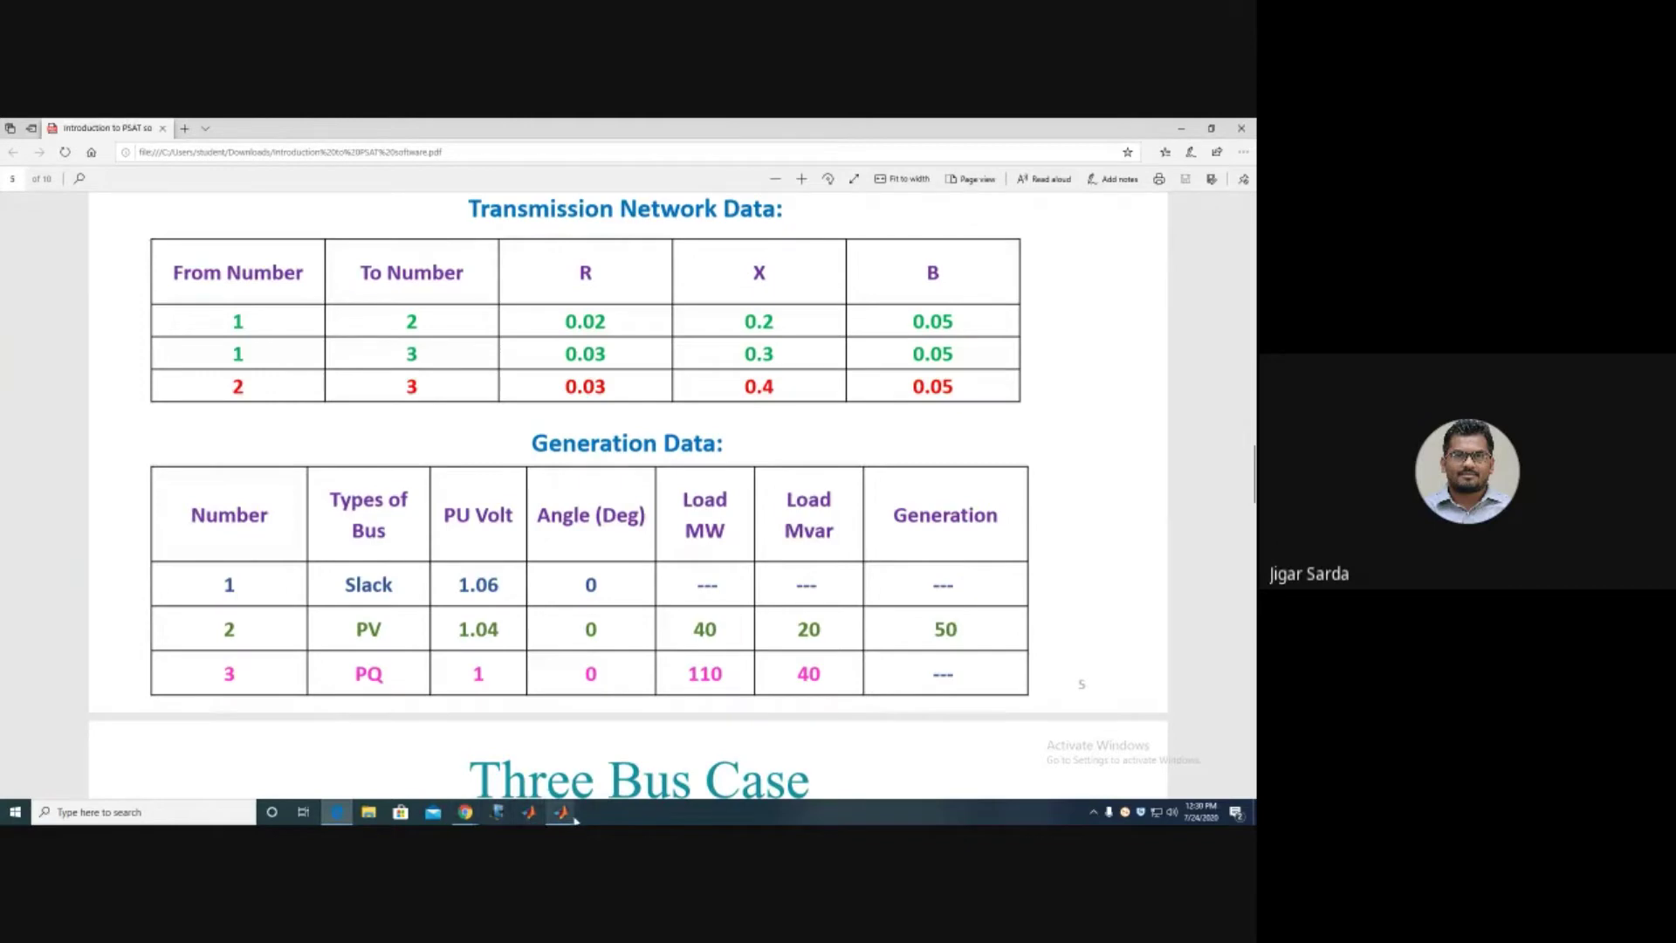
Return to the Simulink windows and place a horizontal bus from the Connections library in the blank model.
mouse_move(565, 817)
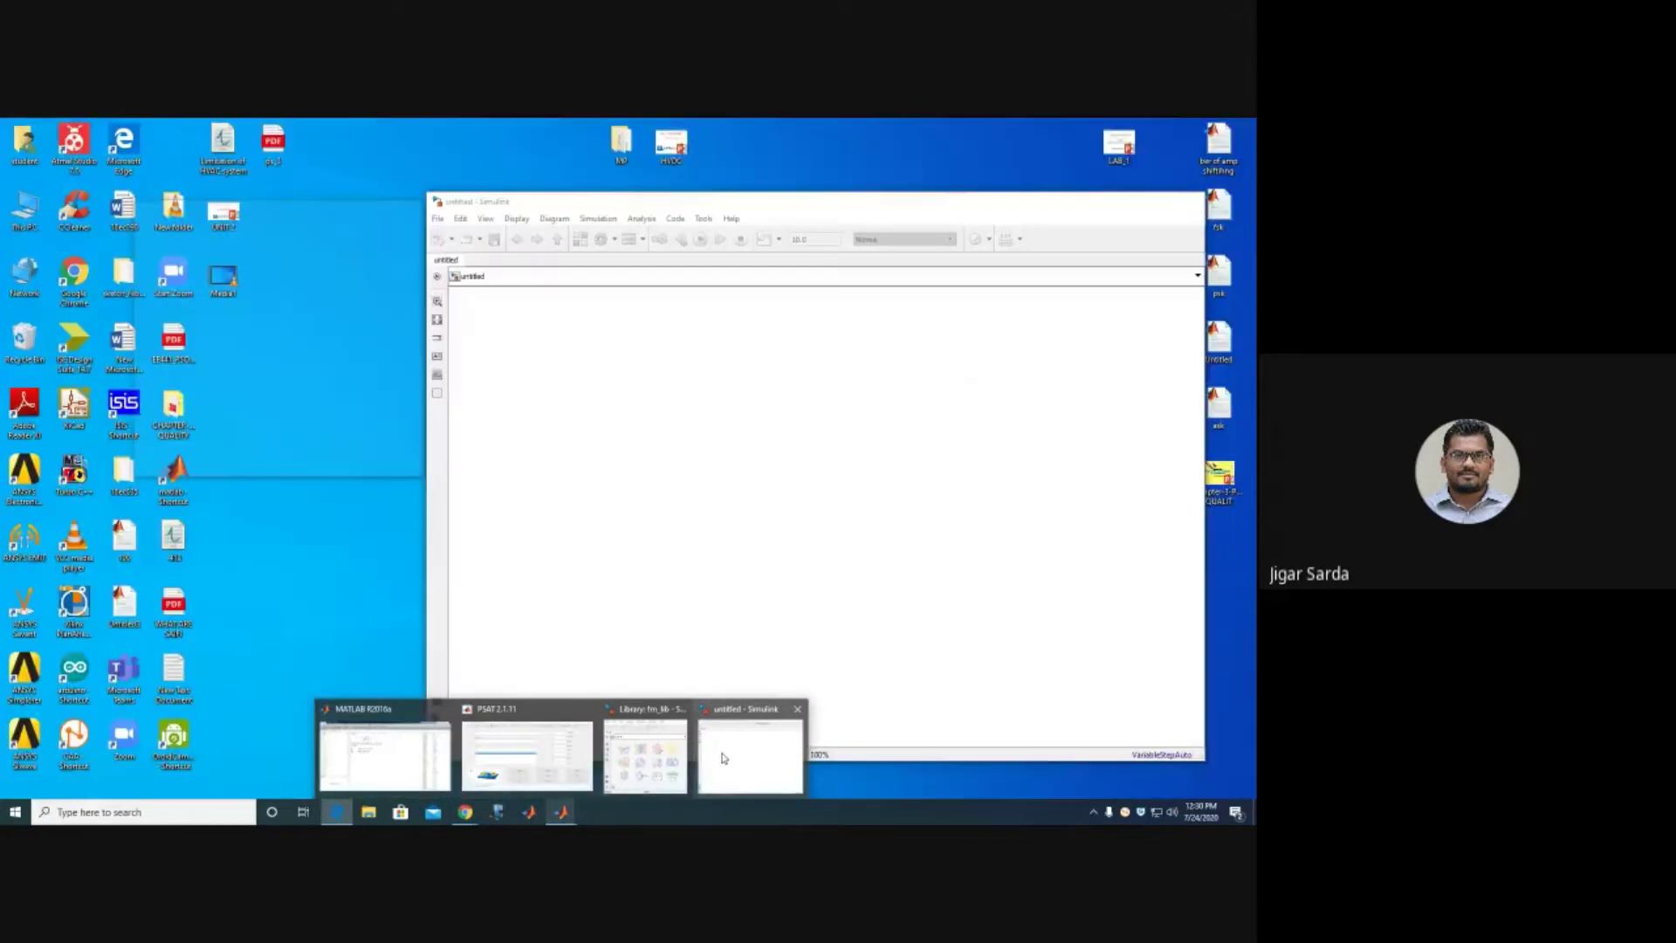
left_click(723, 757)
mouse_move(561, 811)
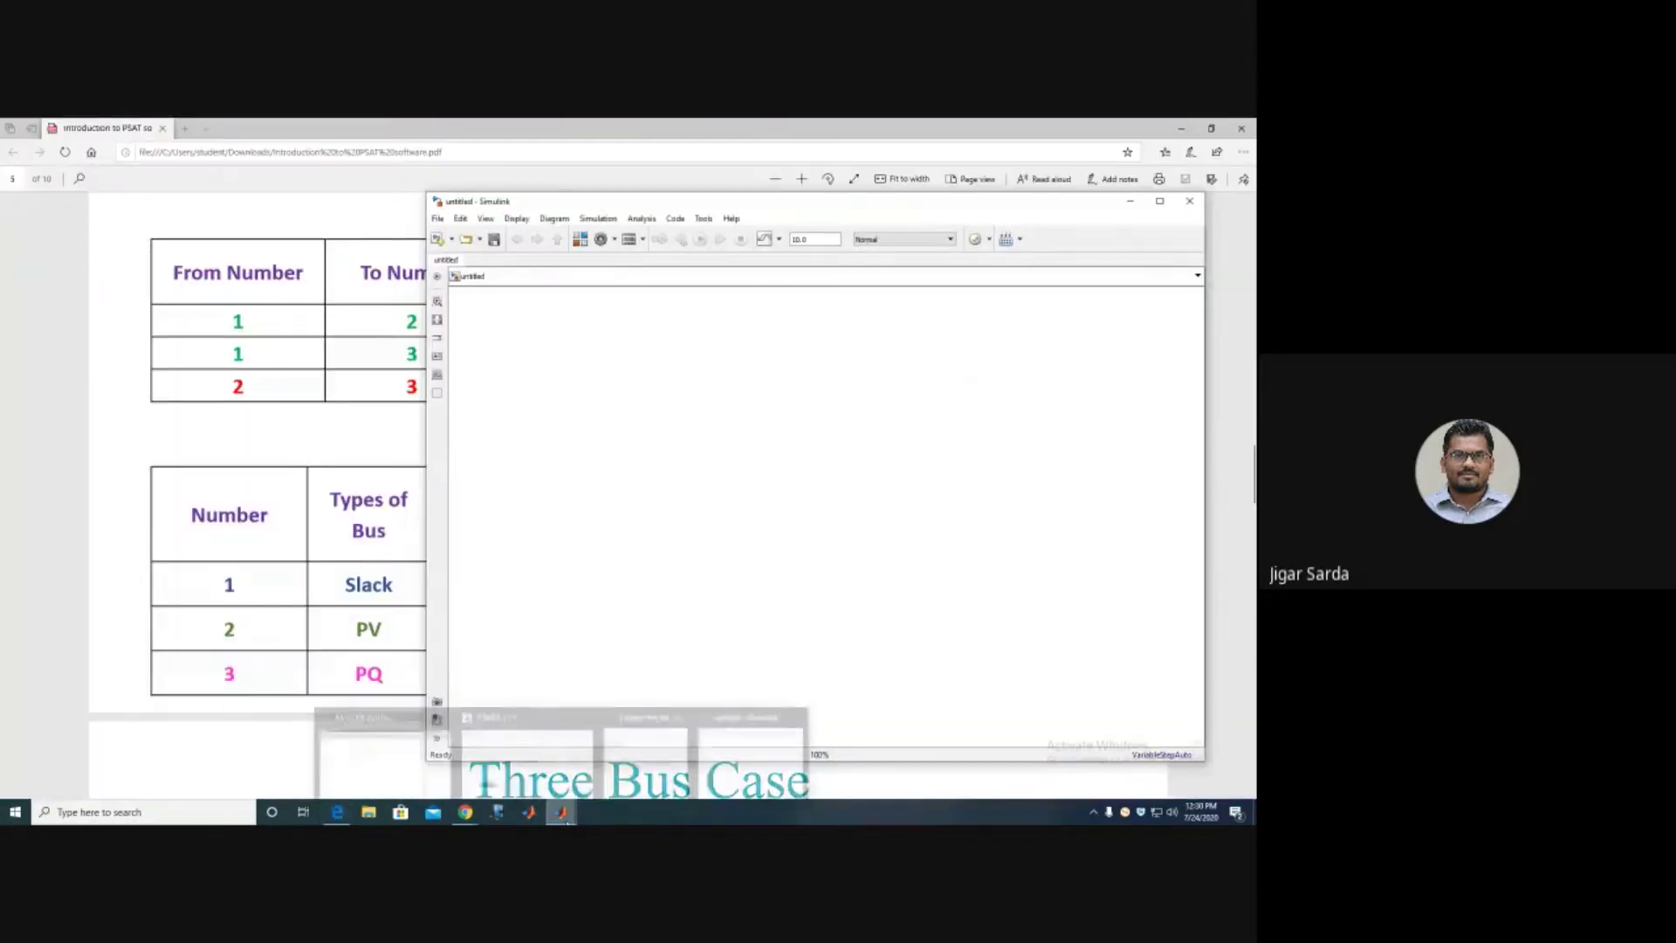
left_click(645, 755)
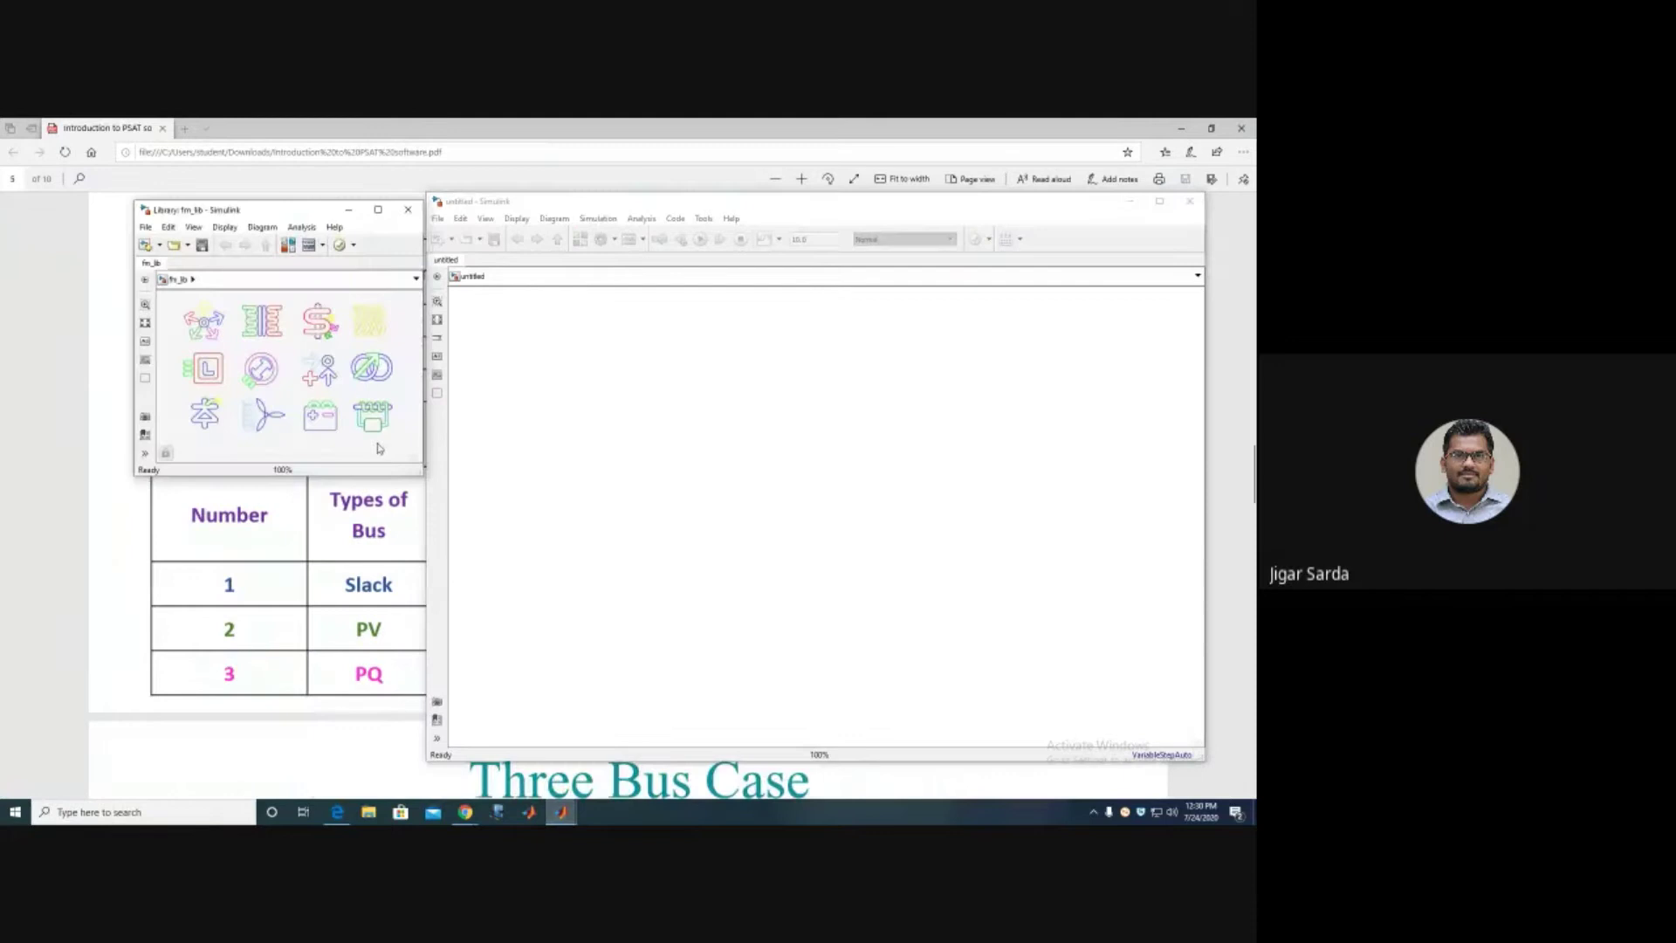
double_click(202, 327)
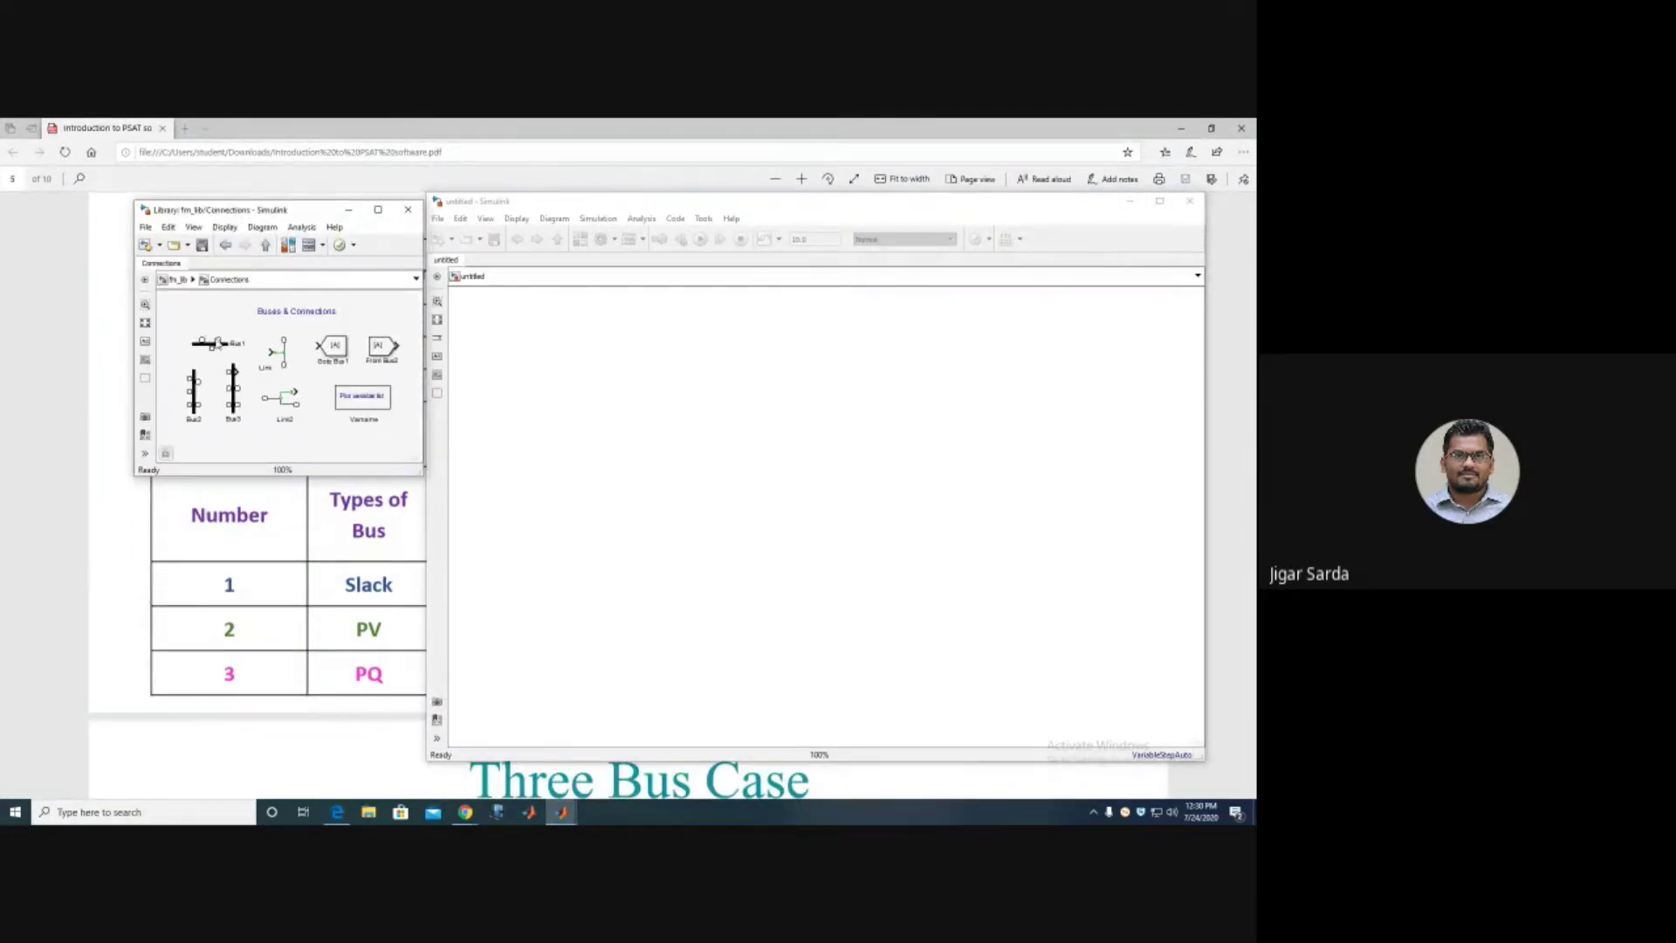
left_click(221, 349)
left_click_drag(221, 349, 655, 385)
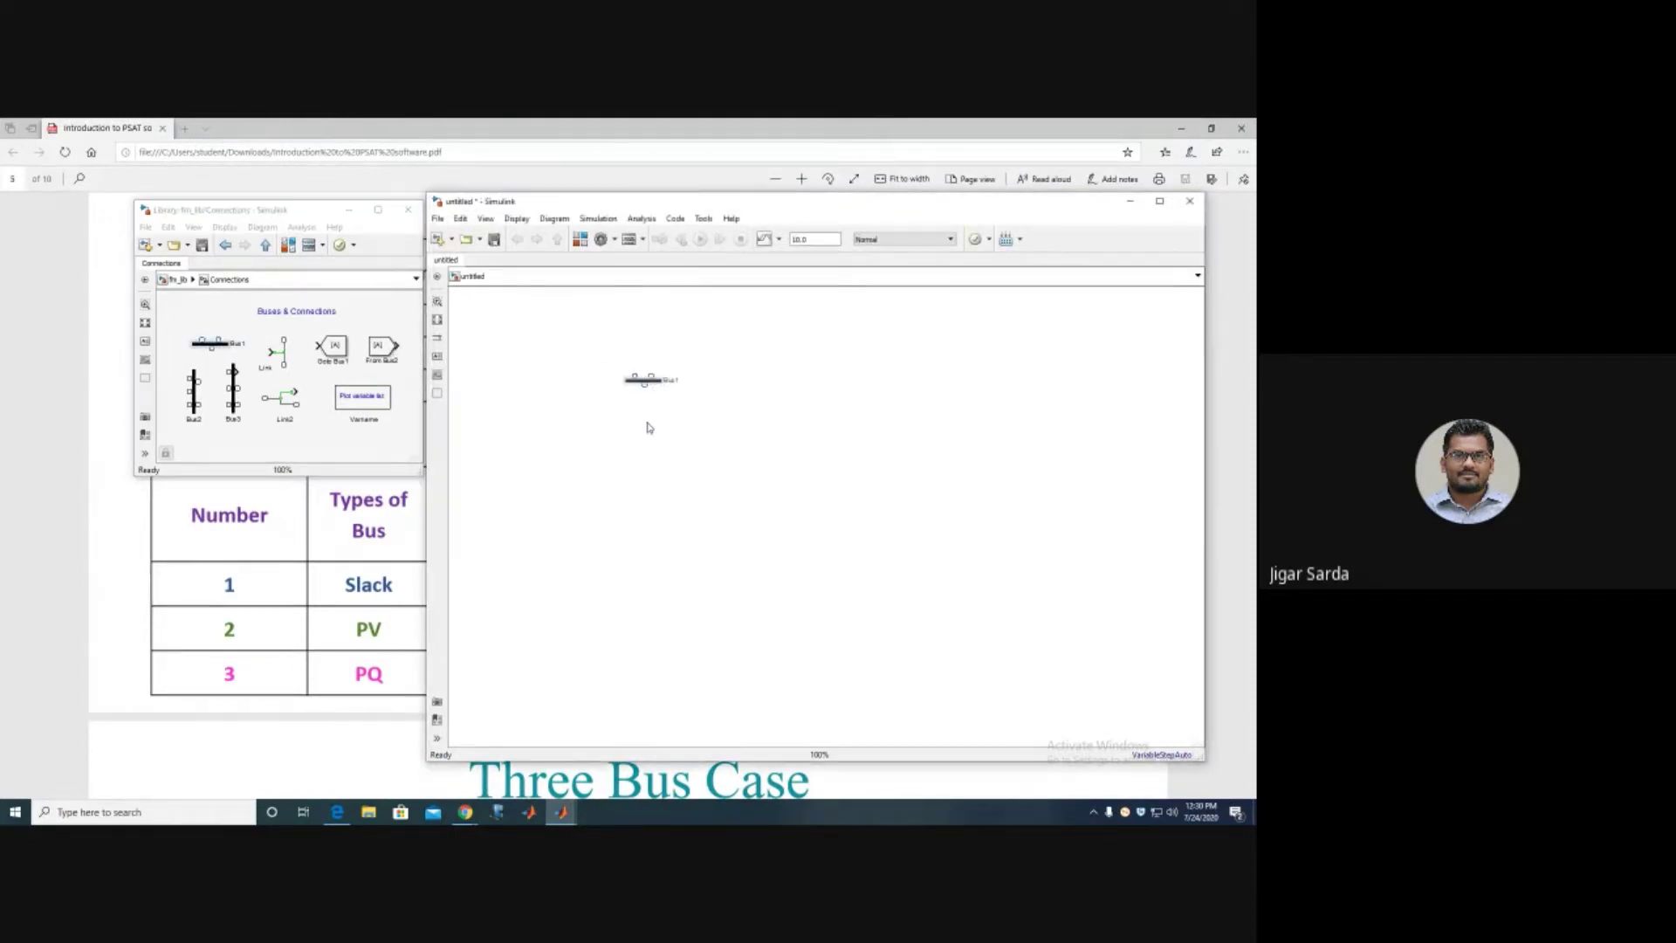
Set the placed bus block's number of inputs to 1 and number of outputs to 2.
double_click(635, 382)
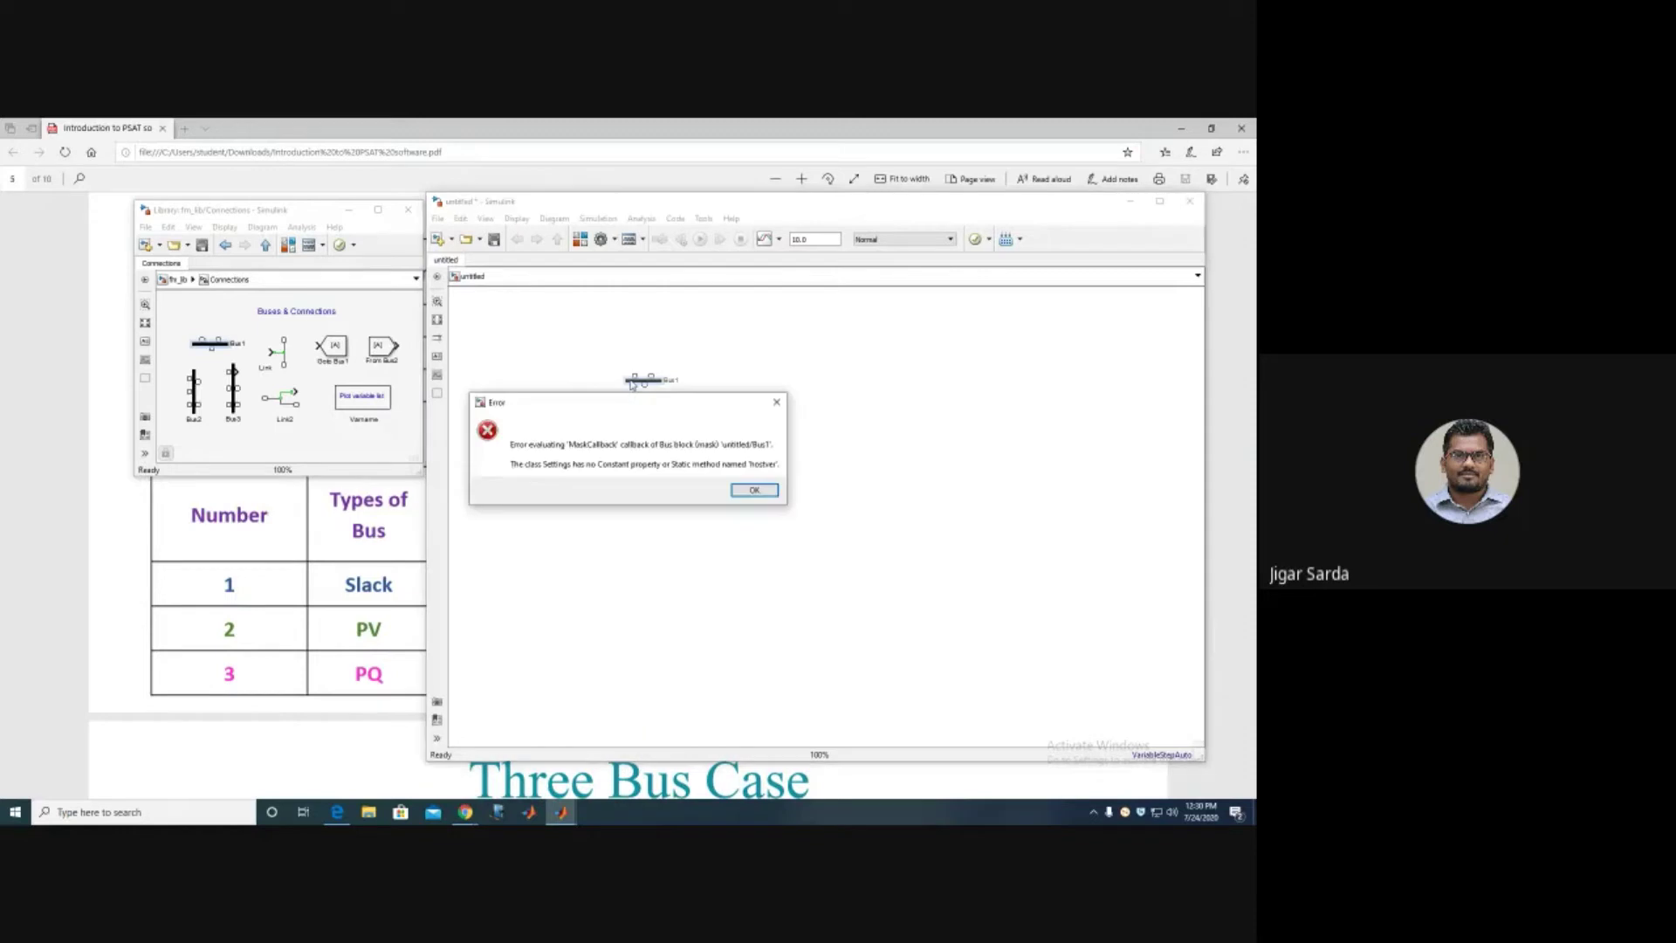
left_click(751, 498)
left_click(633, 385)
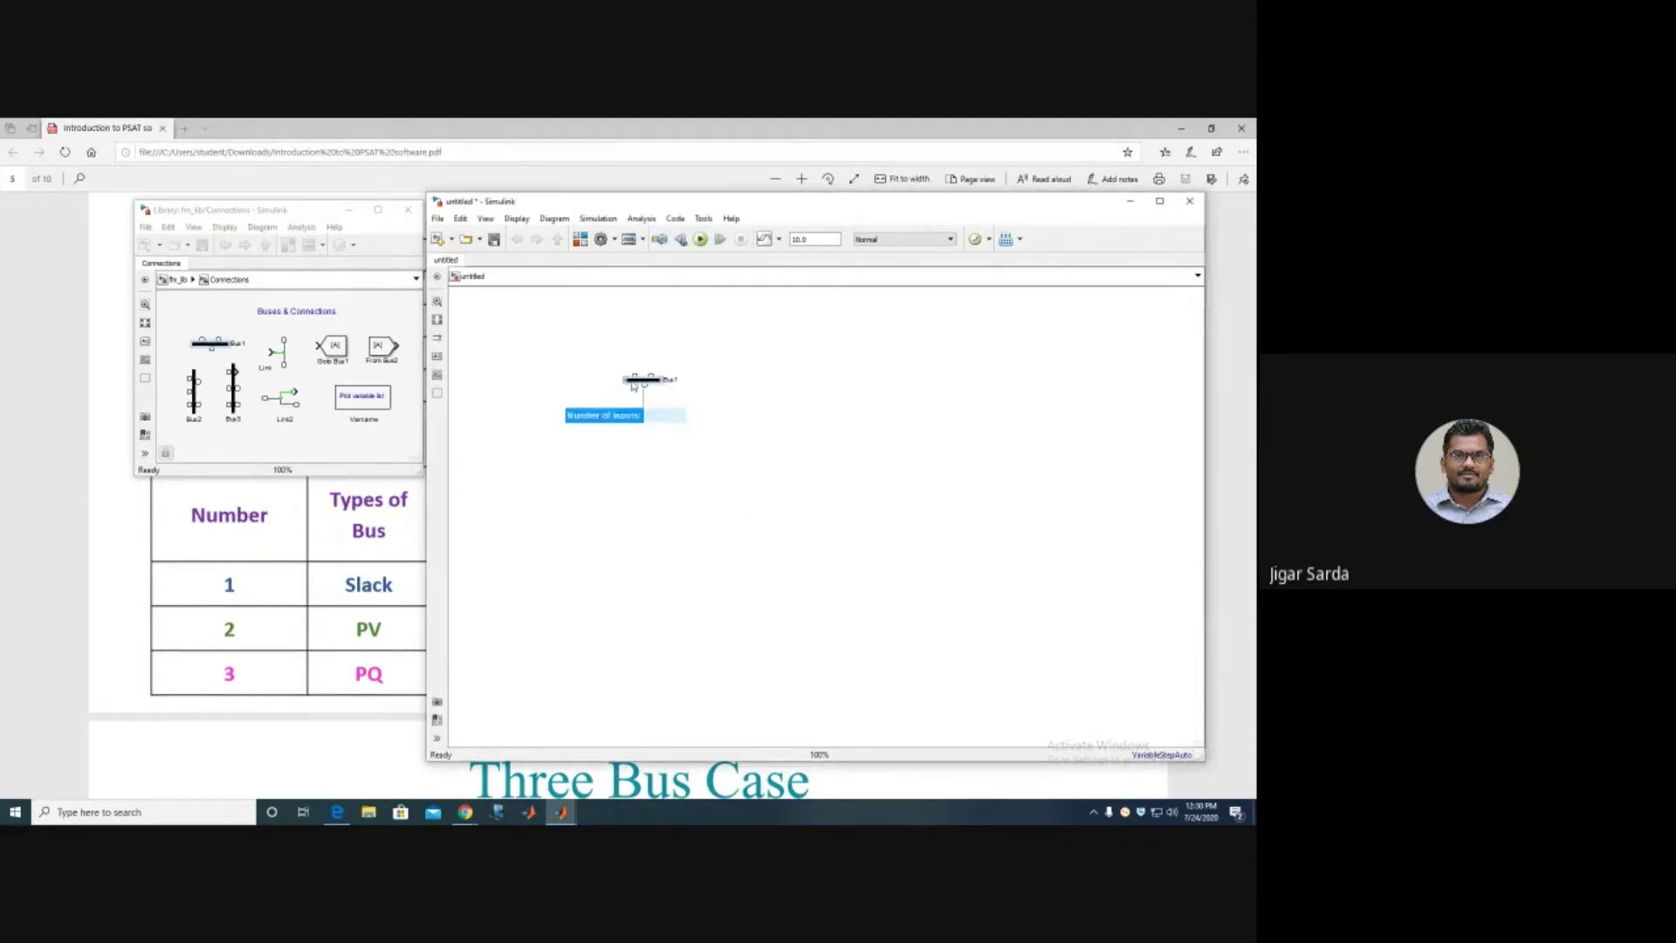
left_click(702, 489)
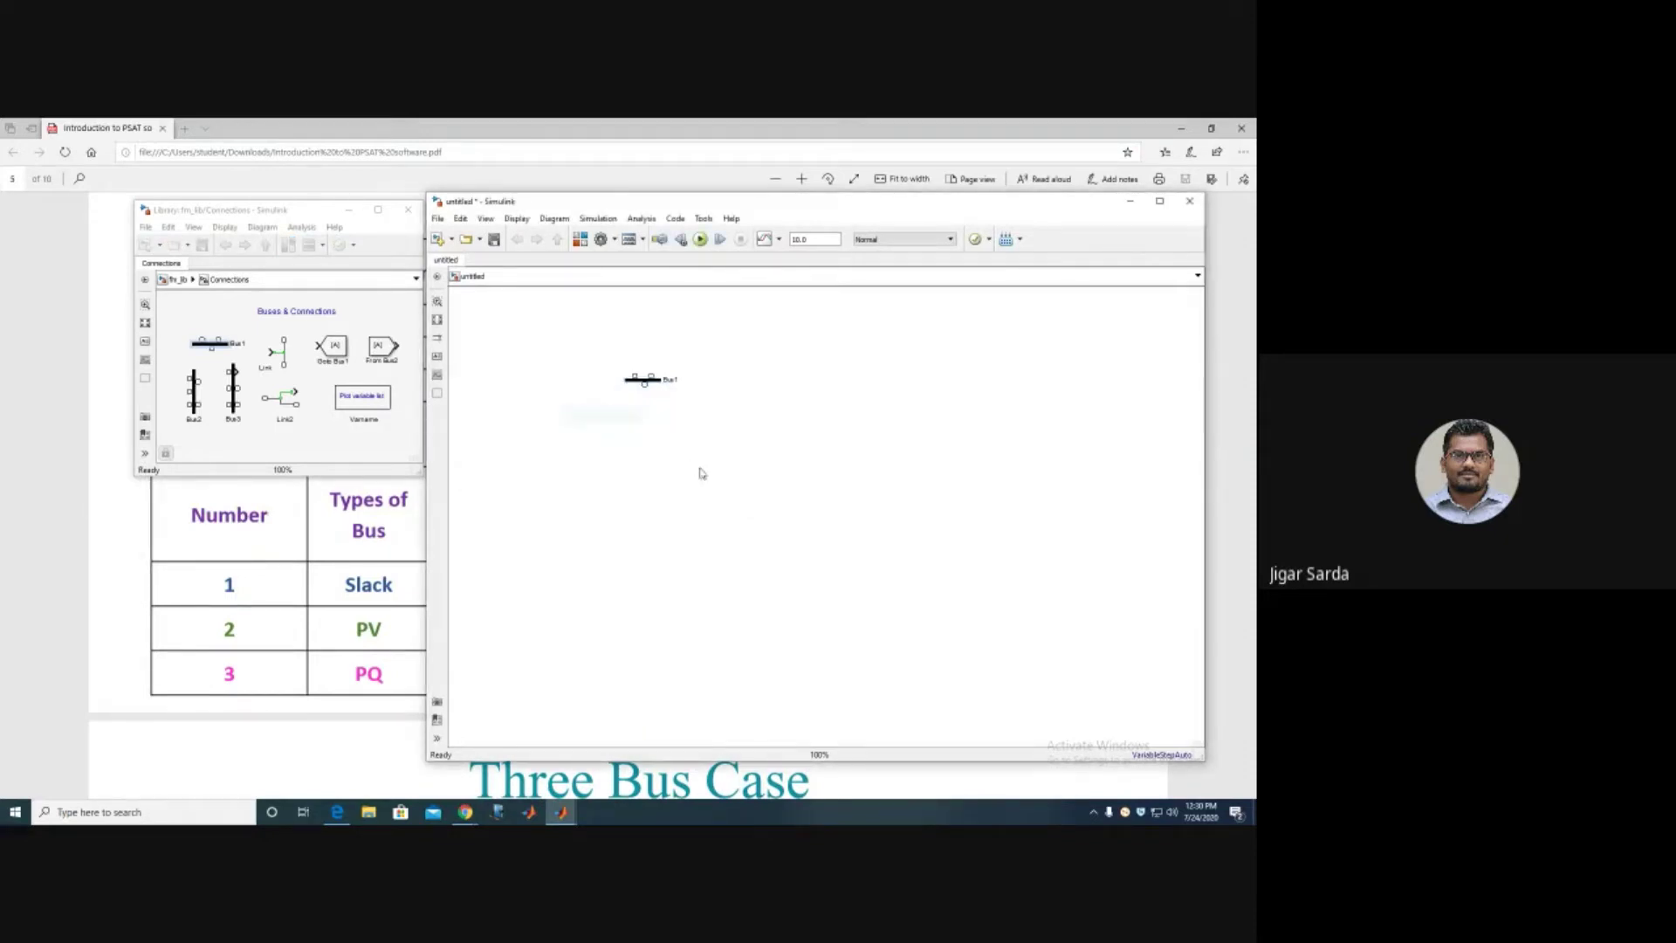
left_click(635, 384)
double_click(634, 384)
left_click(752, 491)
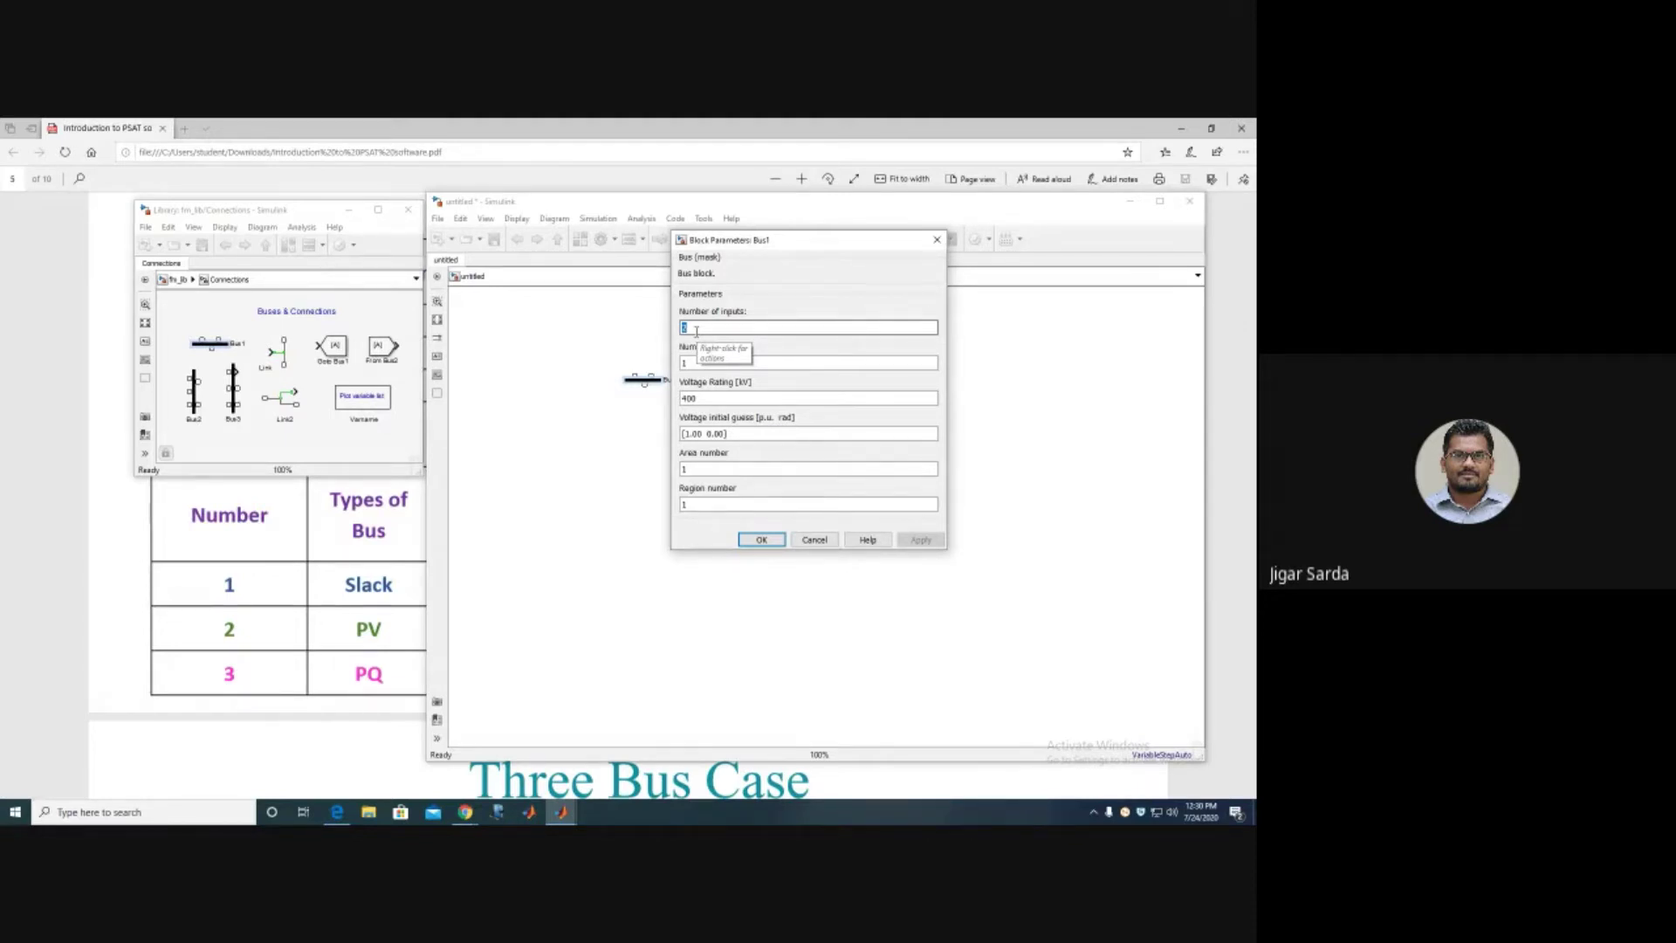
type("1")
left_click(696, 363)
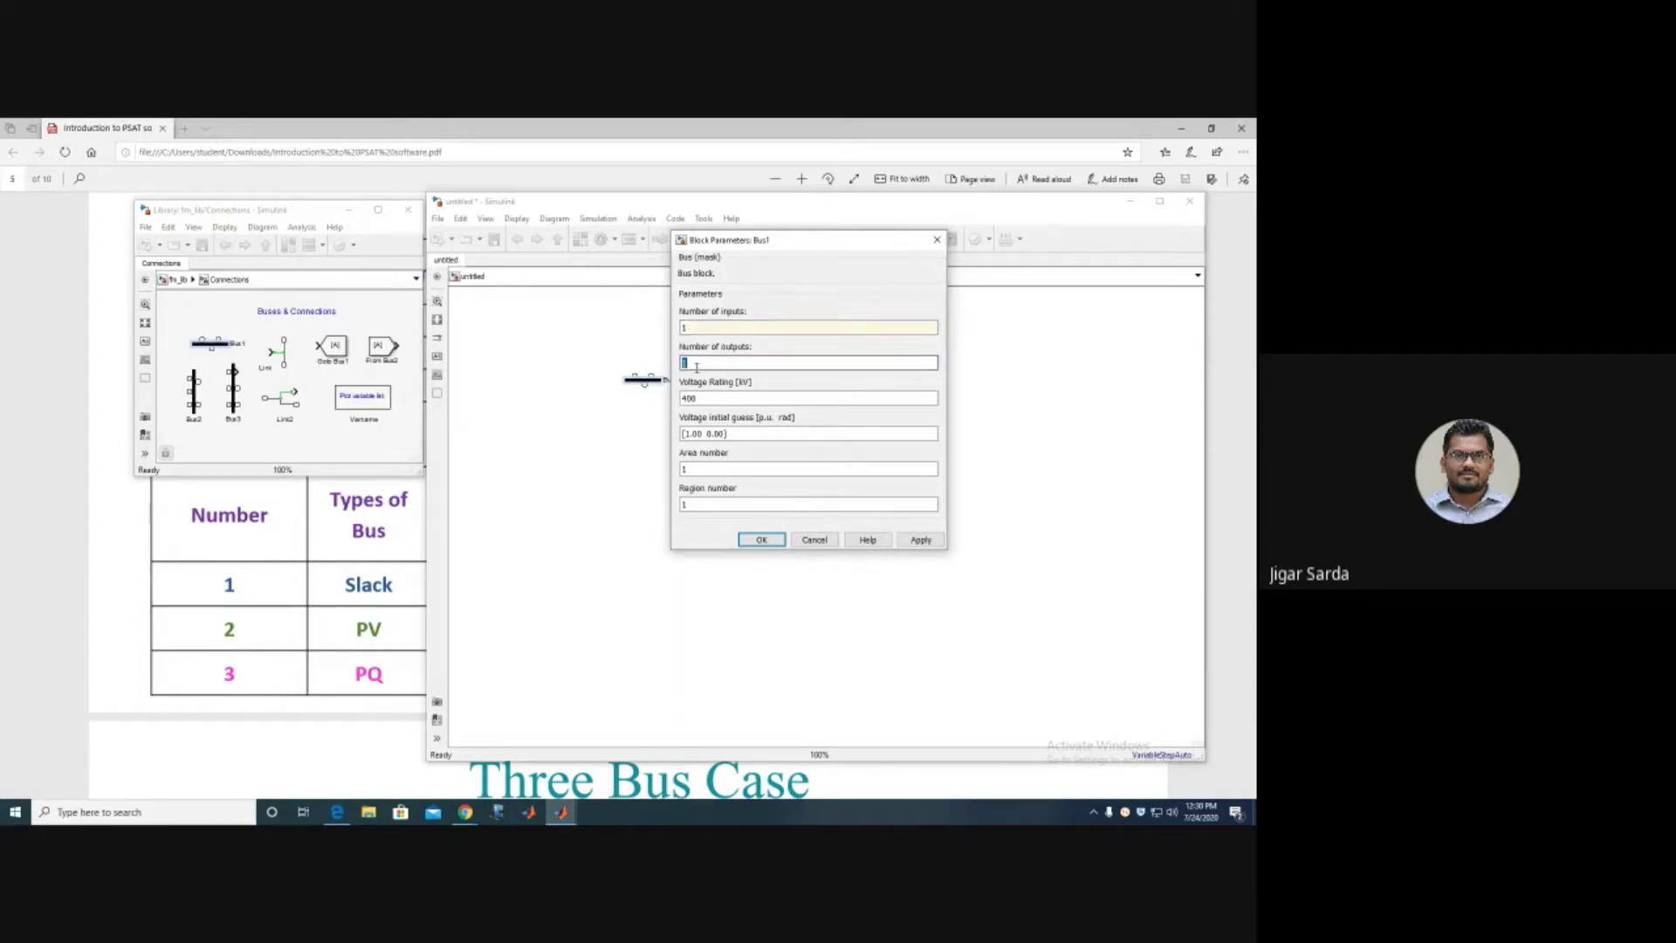
type("2")
left_click(700, 398)
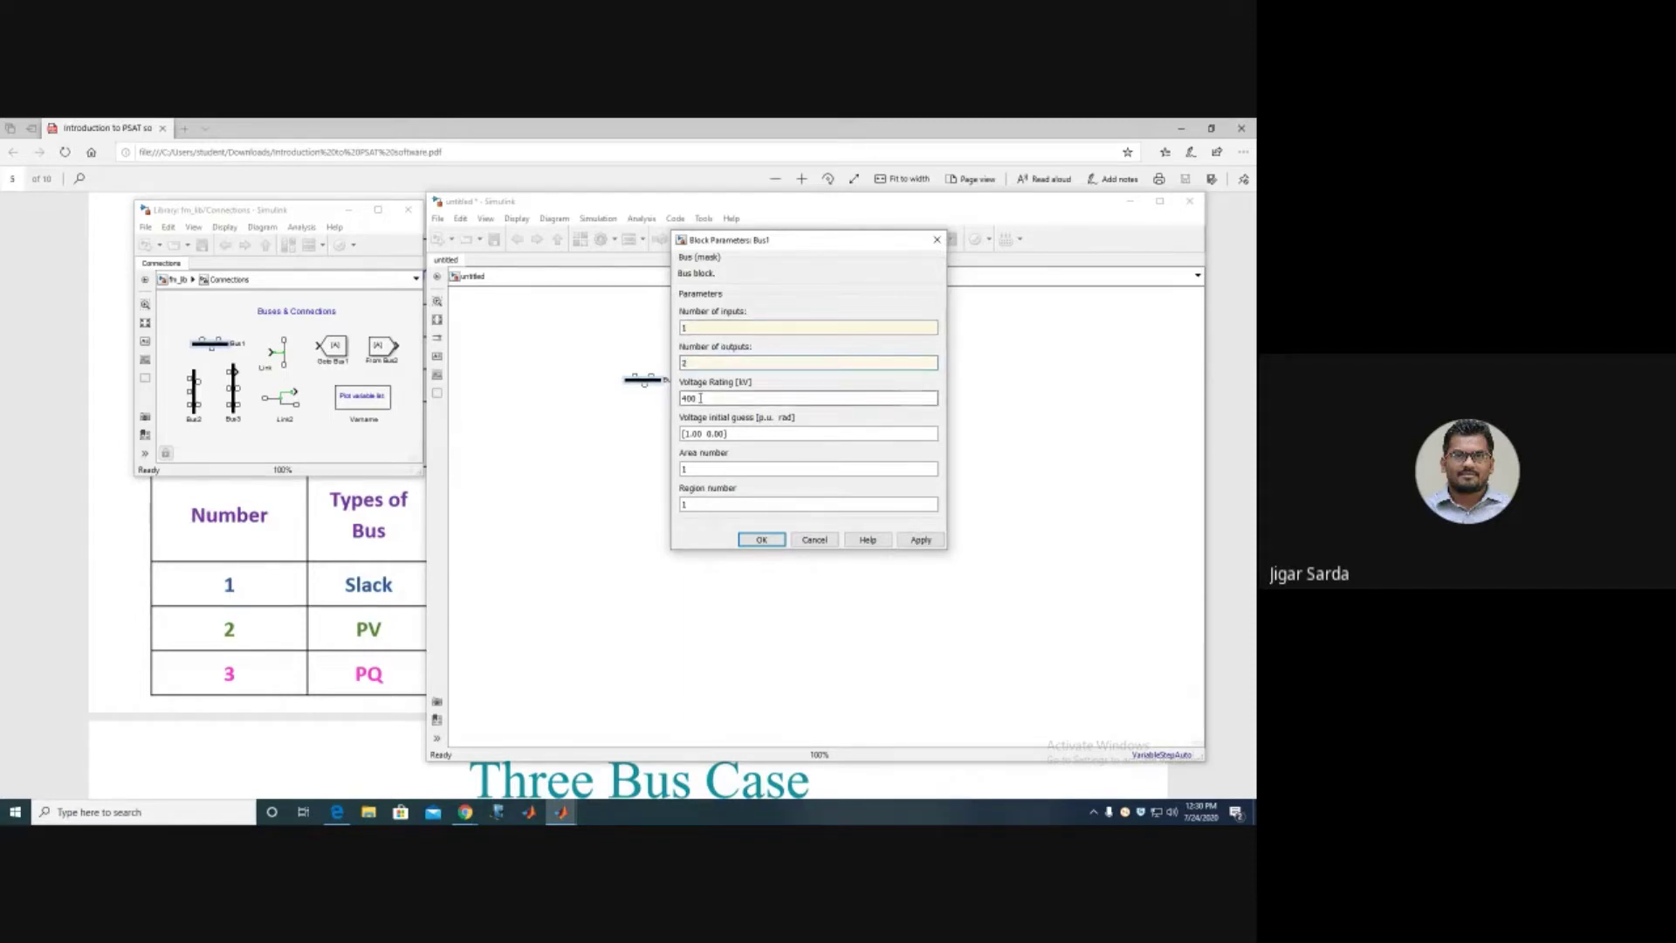
Look up the slack bus's per-unit voltage and angle in the PDF's generation data table.
left_click(336, 811)
left_click(336, 812)
left_click(725, 431)
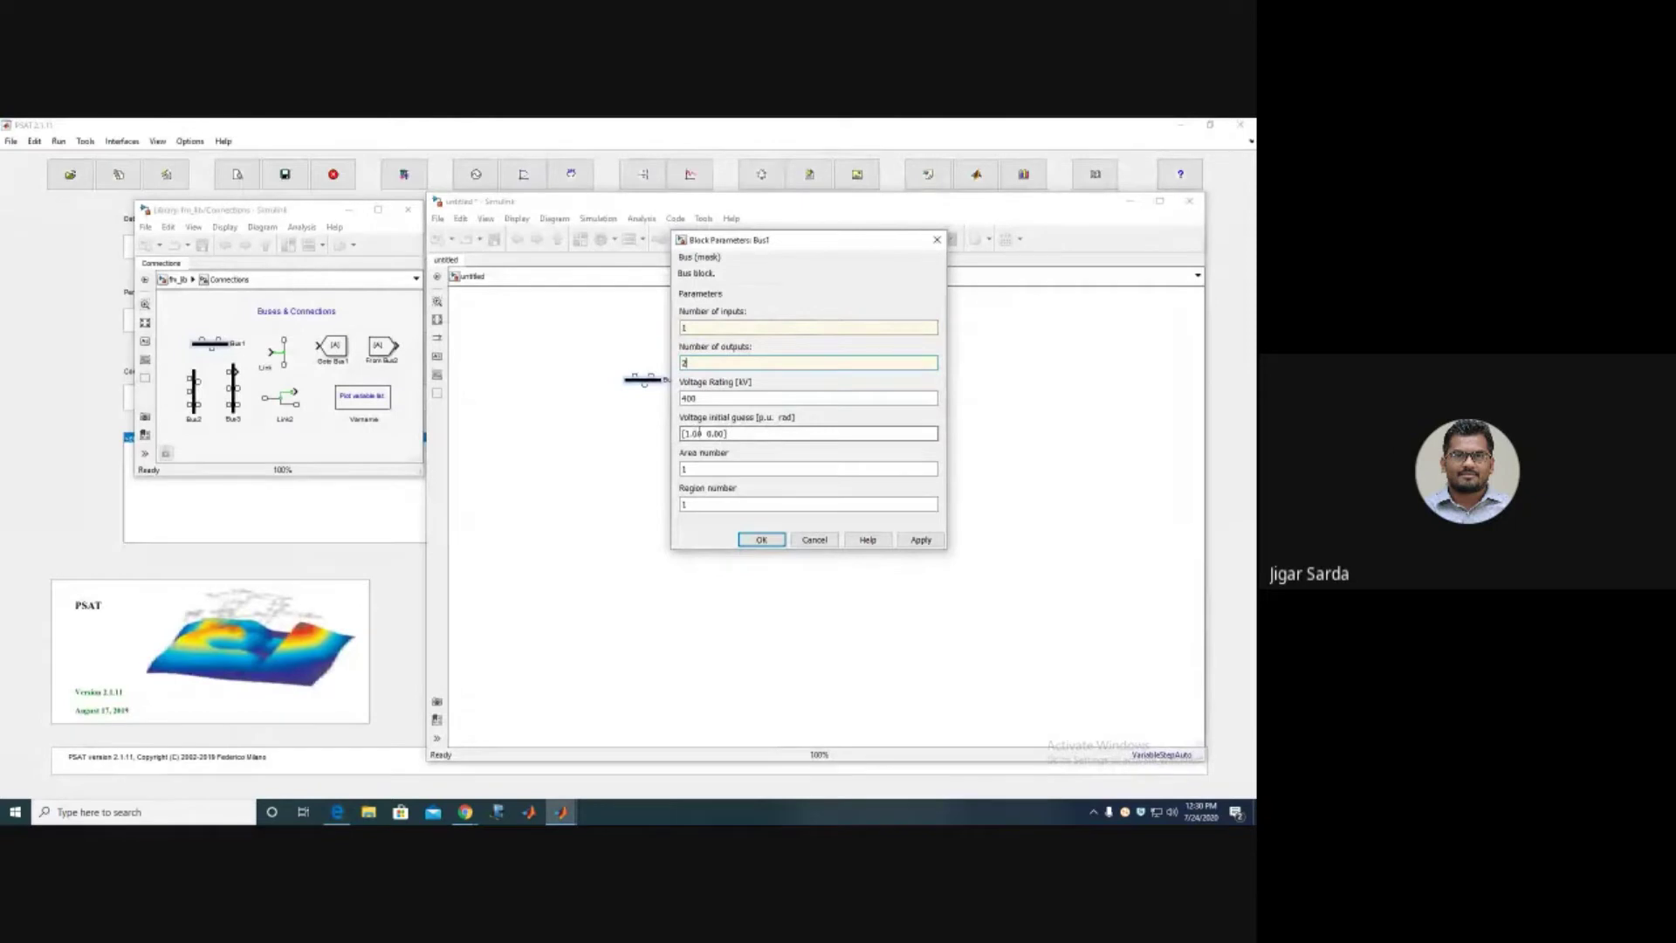
triple_click(685, 433)
left_click(733, 433)
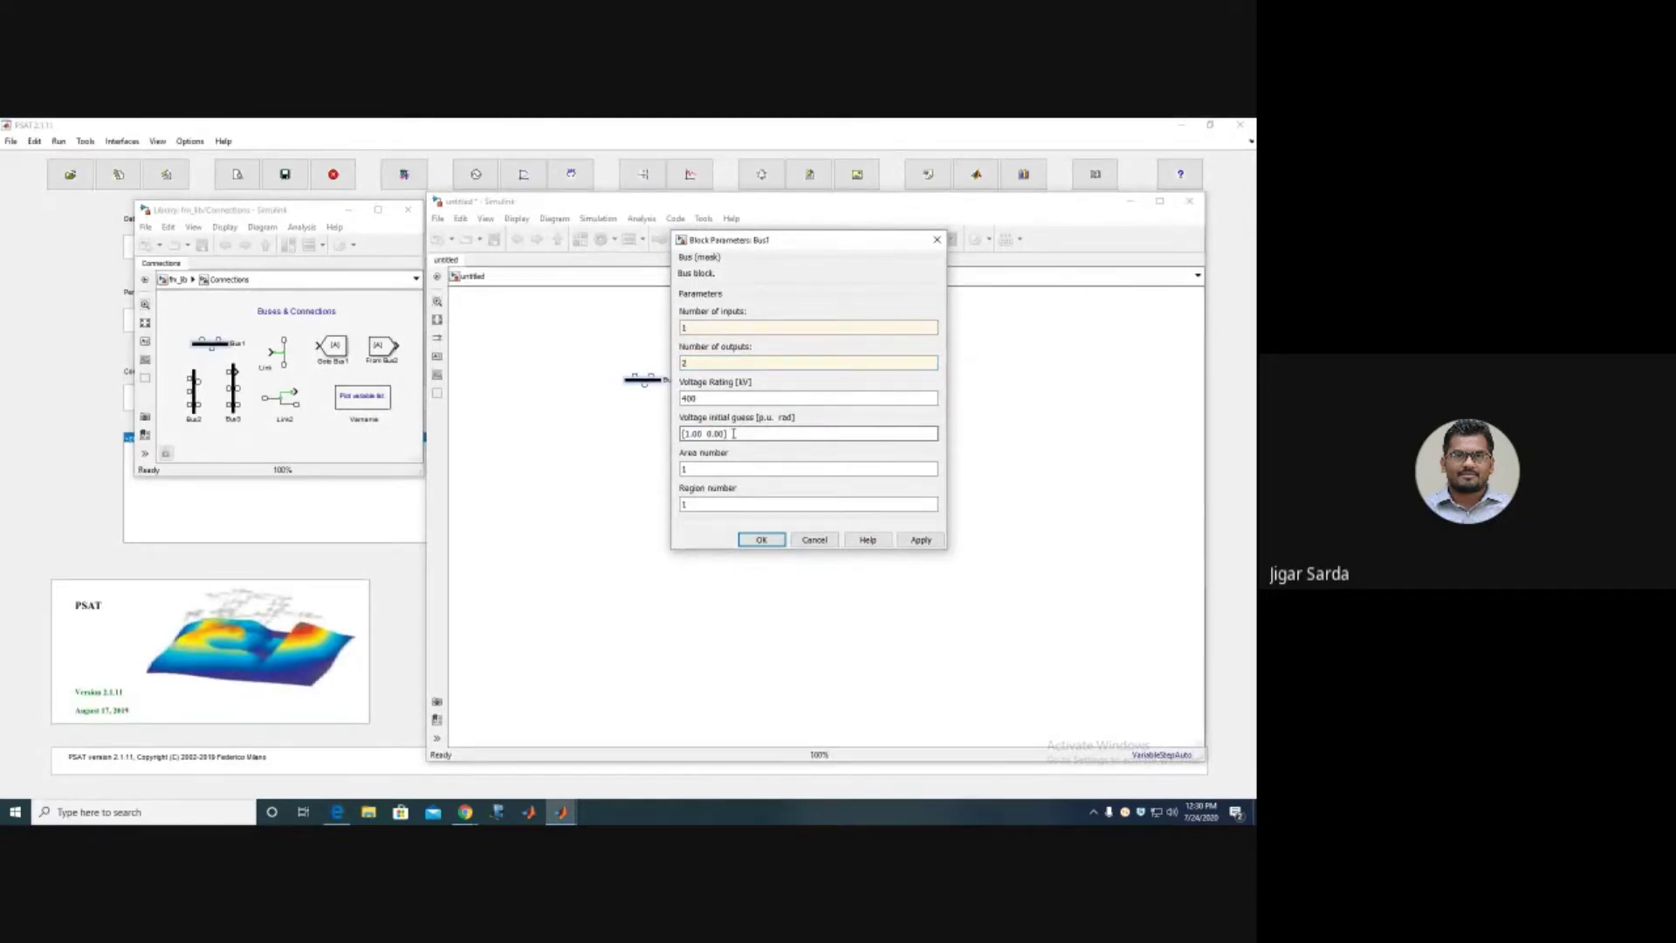
left_click(337, 815)
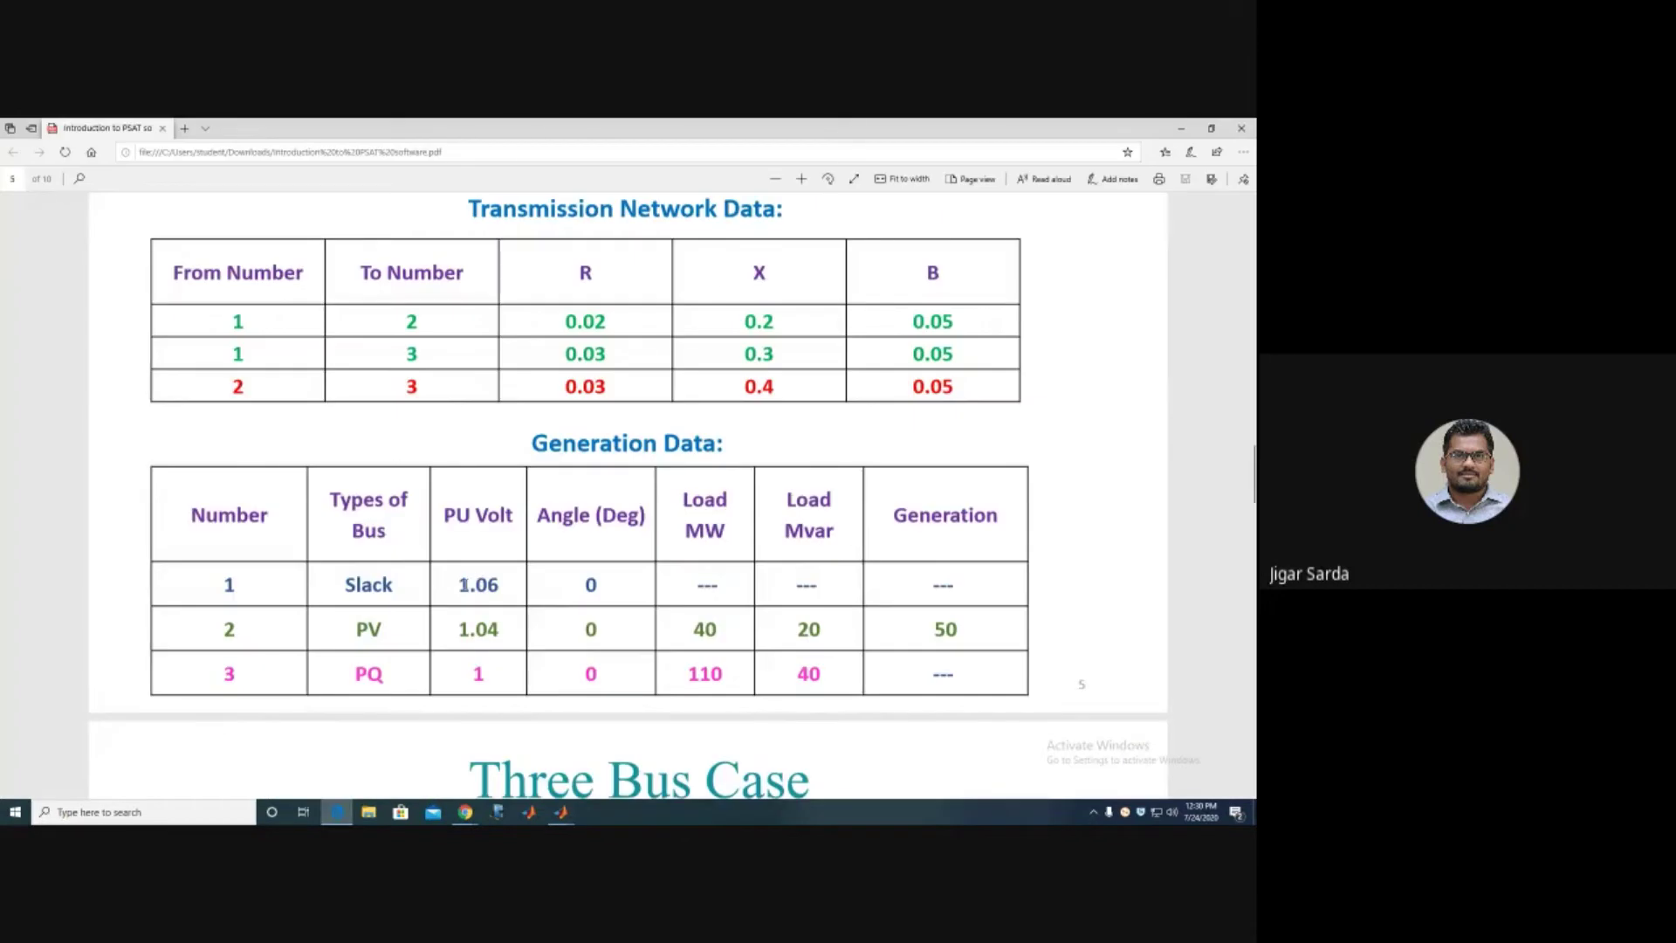
double_click(462, 584)
left_click_drag(349, 584, 395, 585)
left_click(395, 585)
left_click(337, 812)
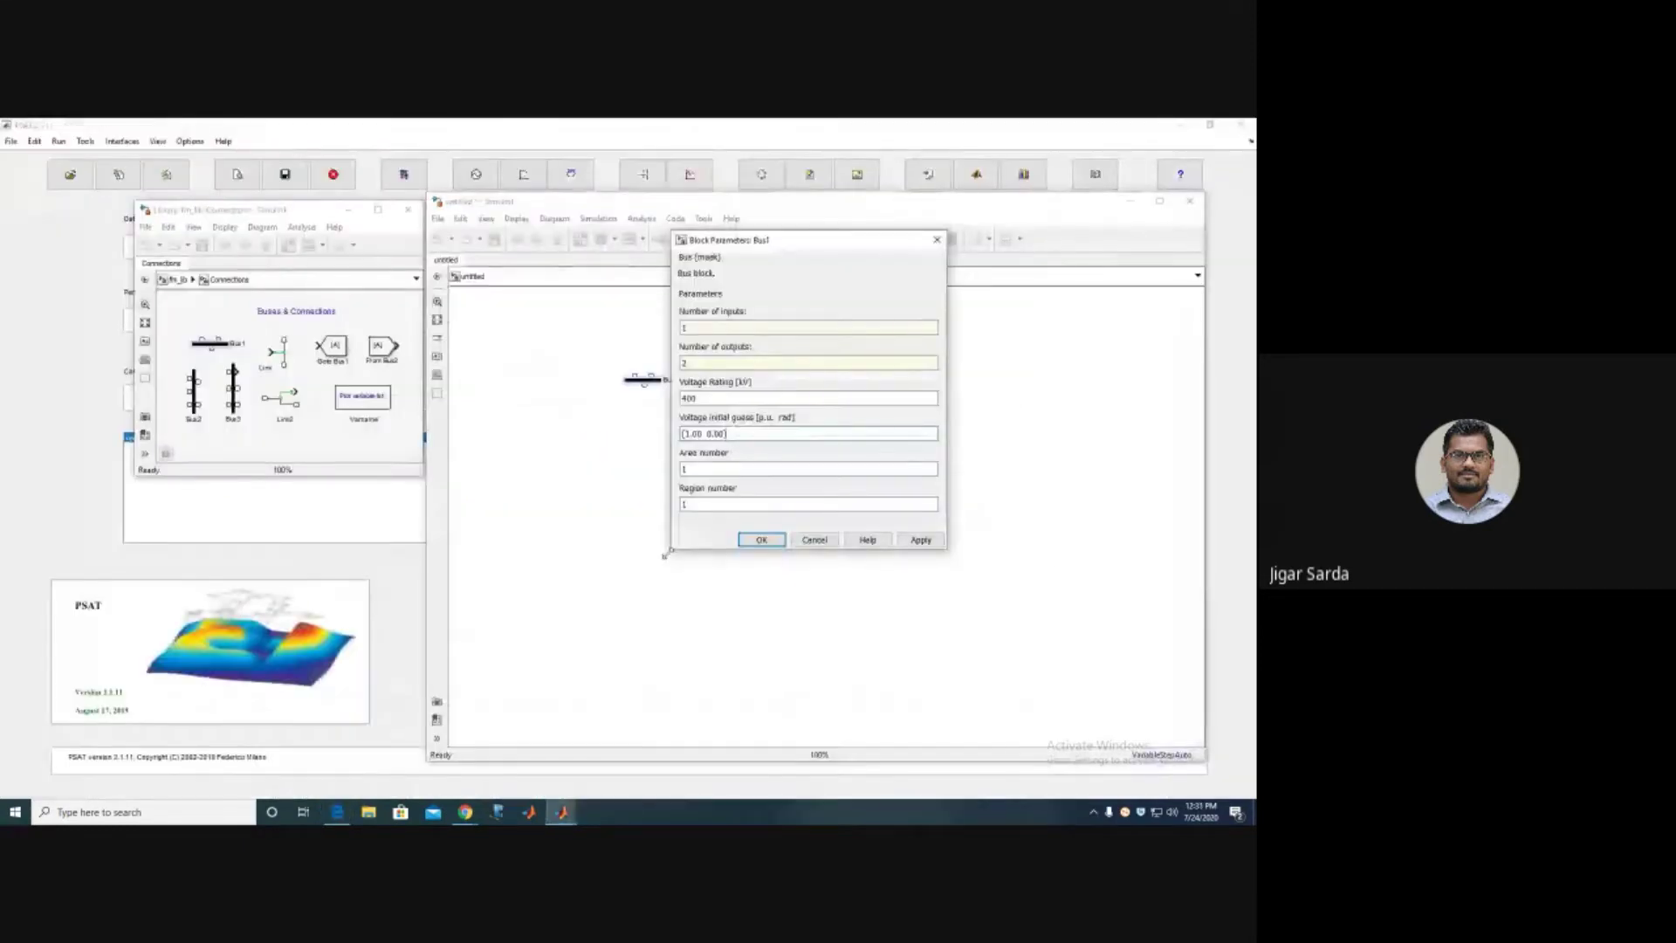
Set Bus1's voltage initial guess to [1.06 0.00], checking the slack bus data in the PDF.
double_click(698, 433)
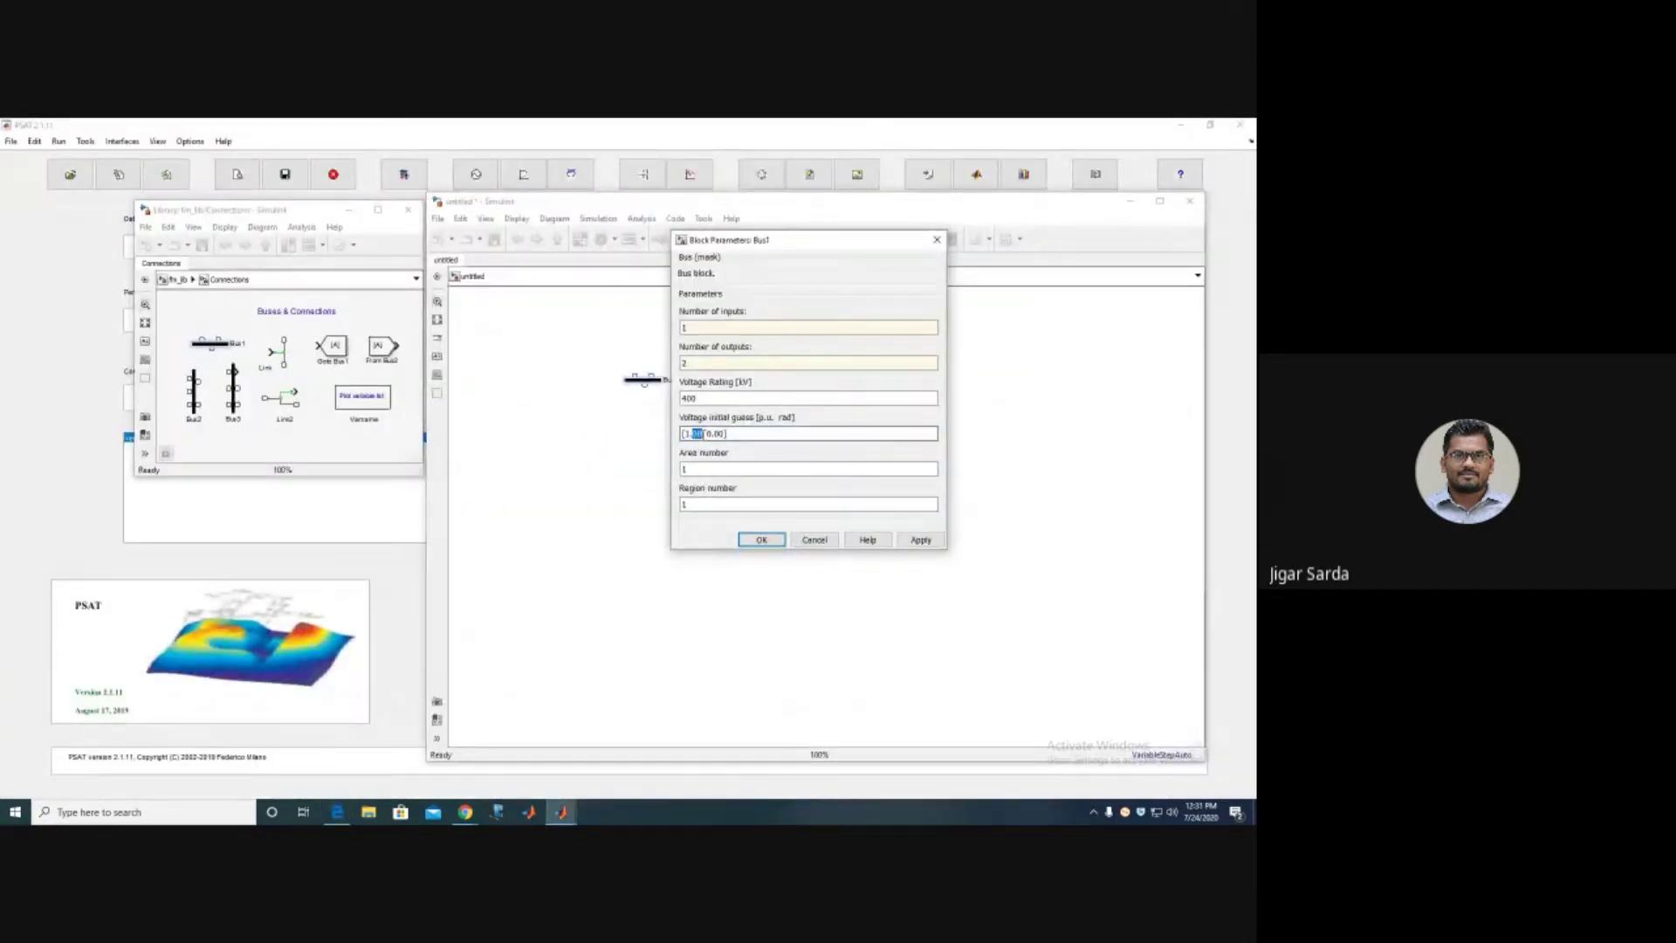
type("06")
left_click_drag(706, 434, 719, 434)
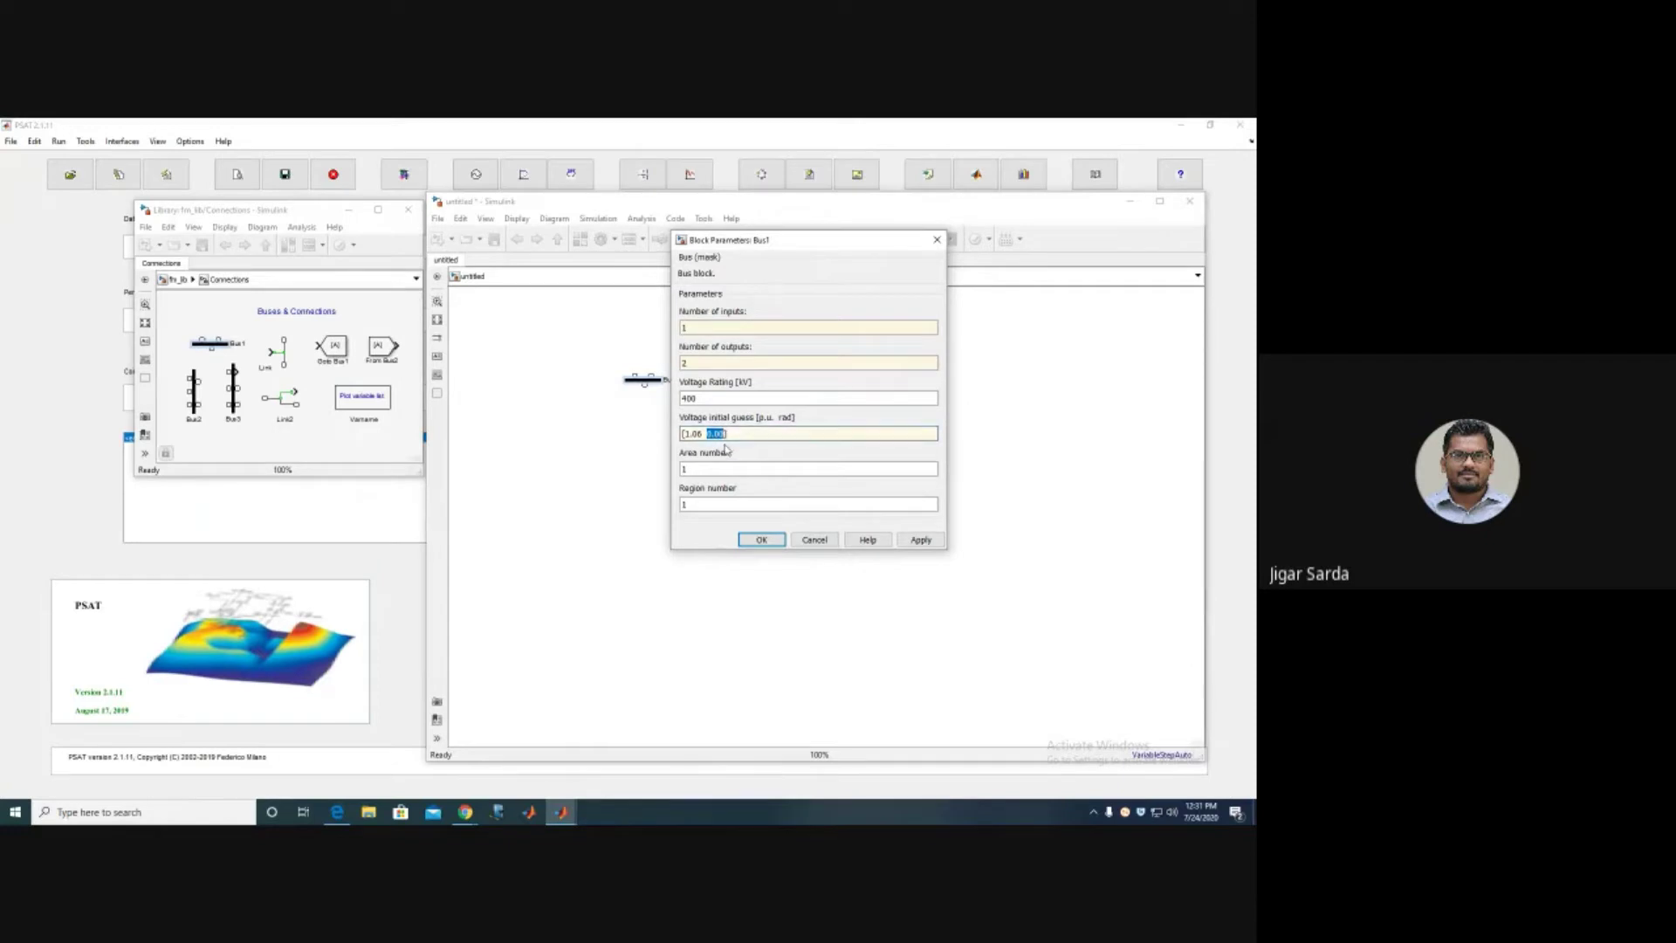
left_click(341, 813)
left_click(341, 813)
left_click(752, 540)
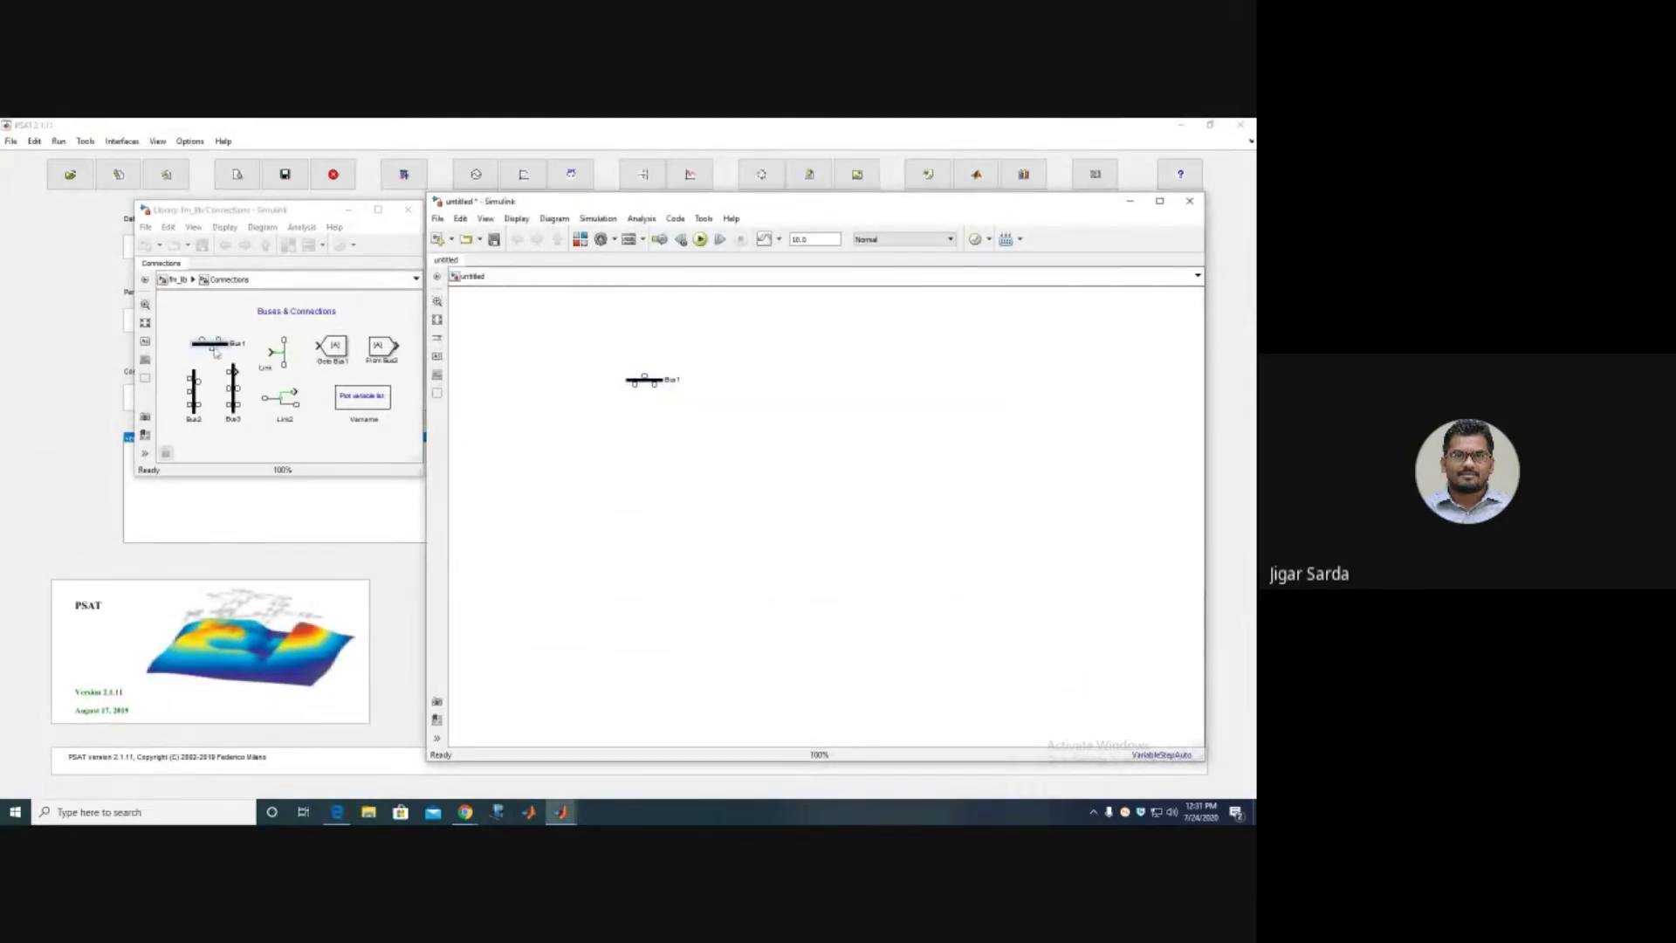
Place a second horizontal bus from the Connections library level with Bus1, on its right side.
left_click_drag(218, 350, 911, 388)
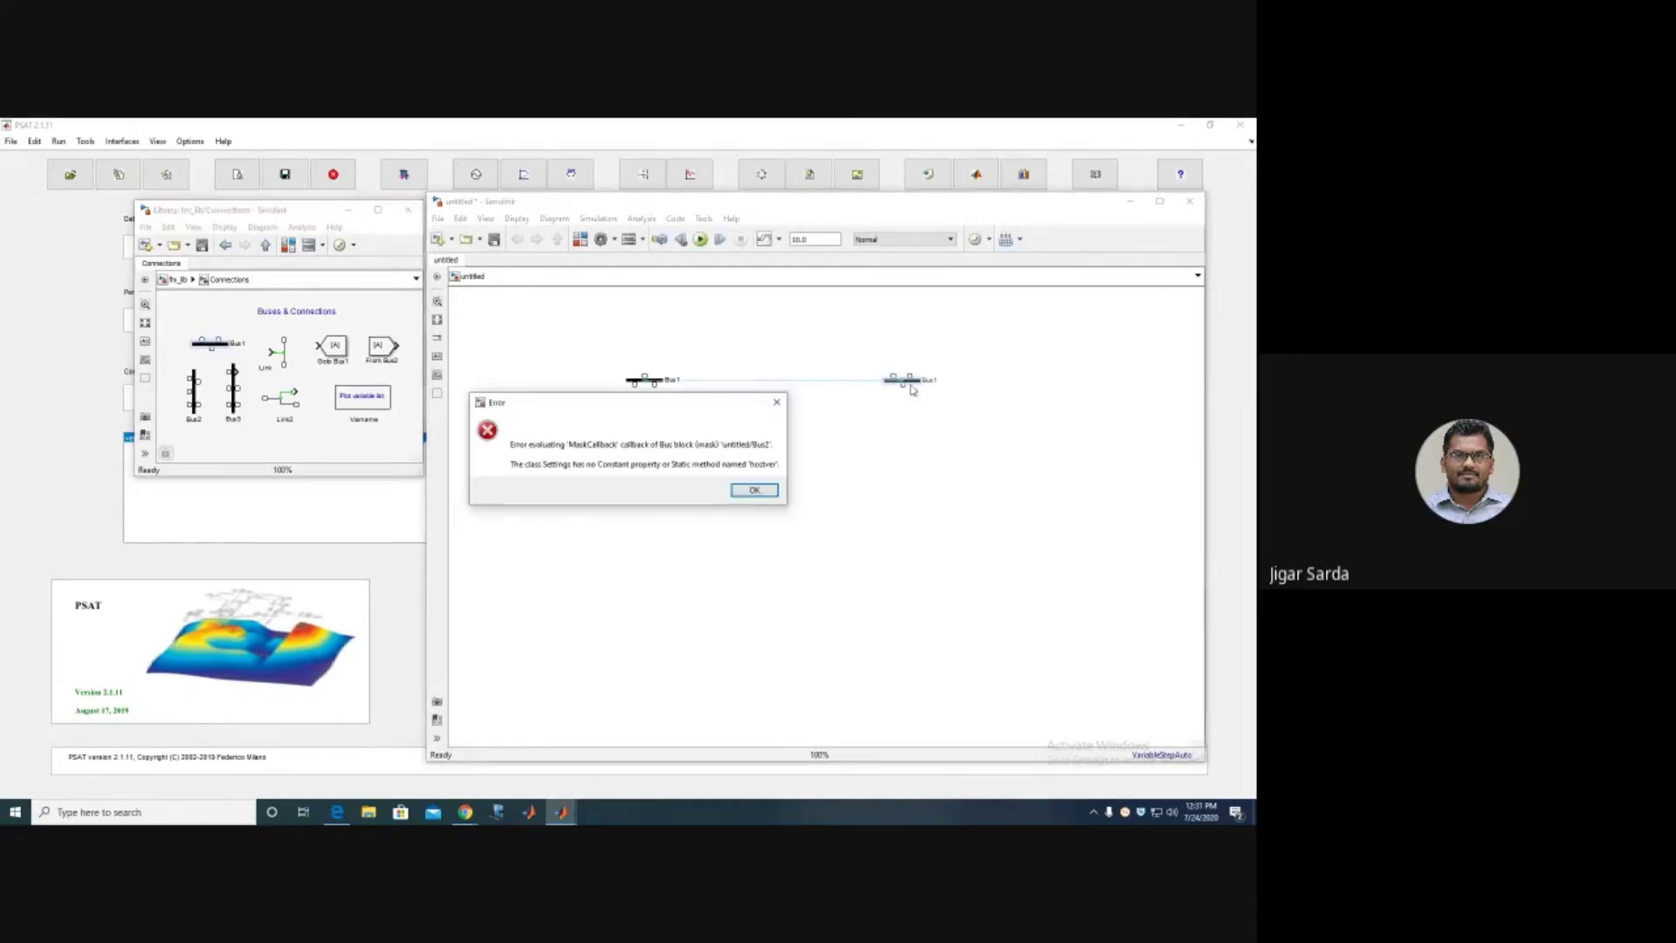
left_click(756, 490)
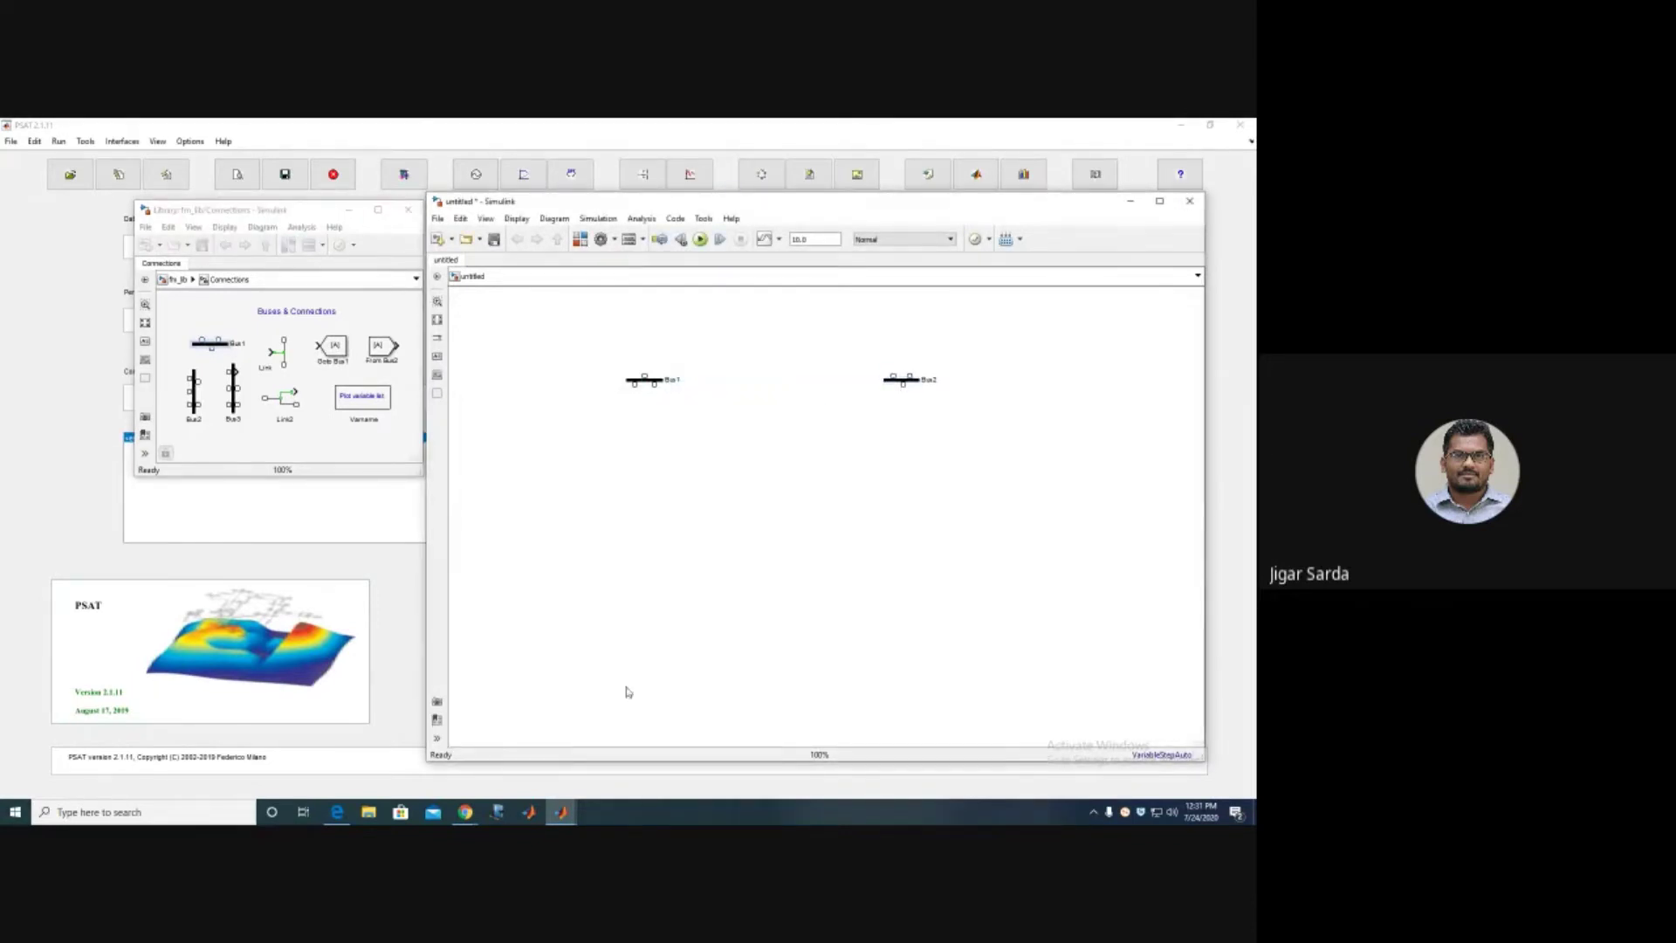
Look up the PV bus's per-unit voltage and angle in the PDF's generation data table.
left_click(336, 811)
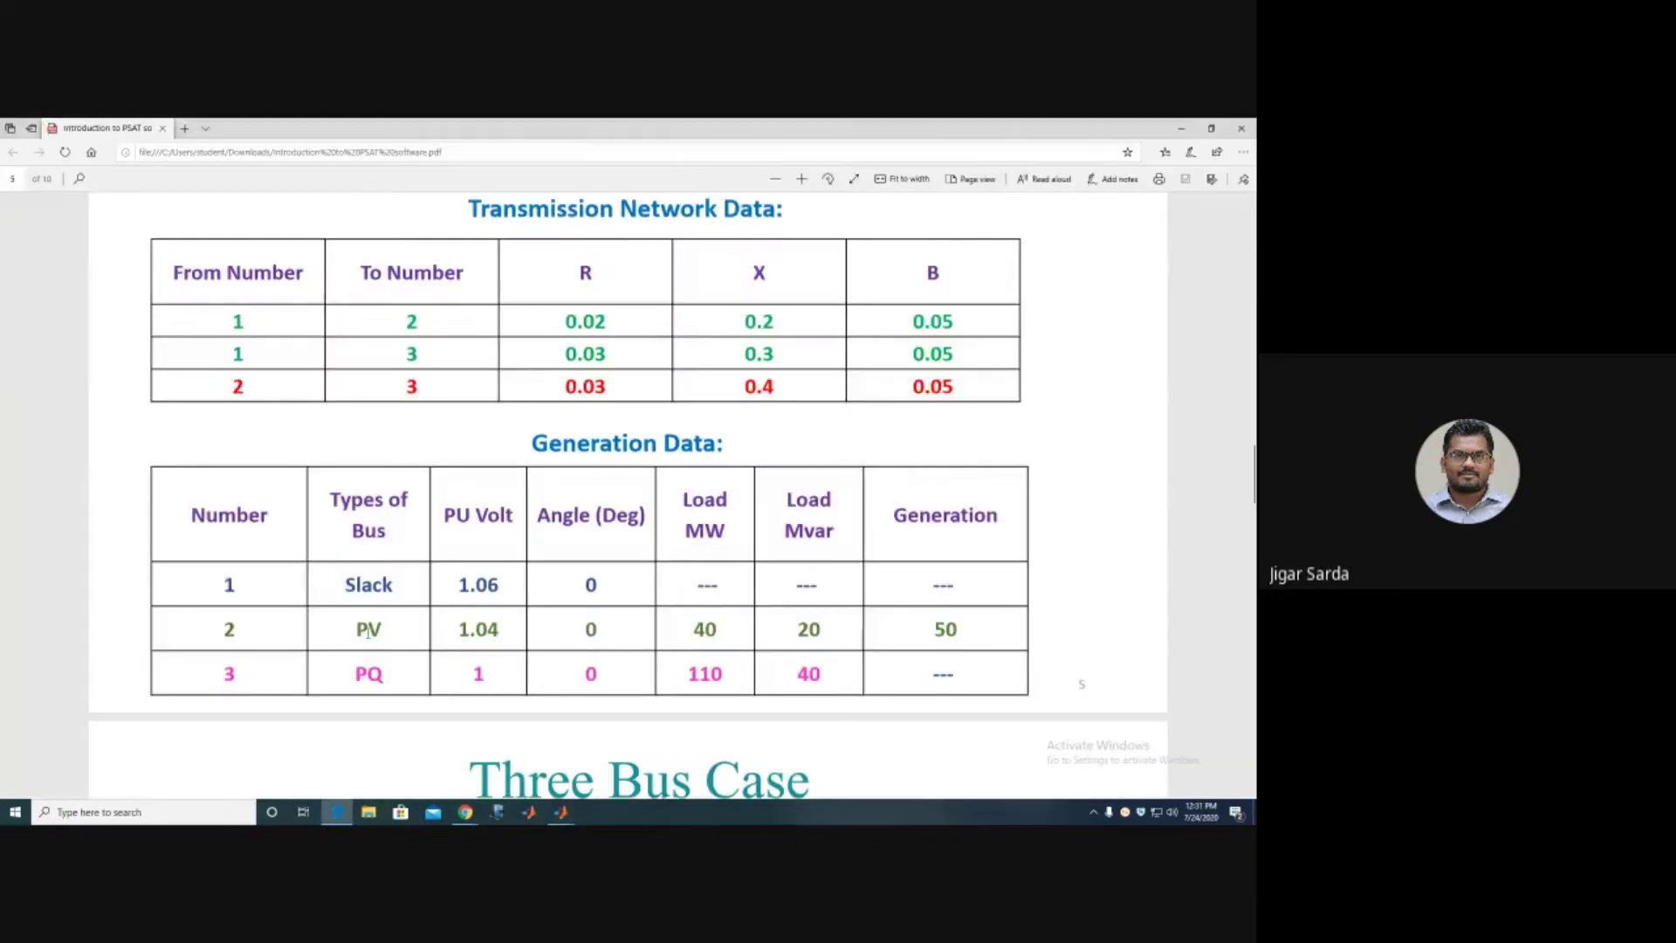
double_click(369, 628)
double_click(509, 630)
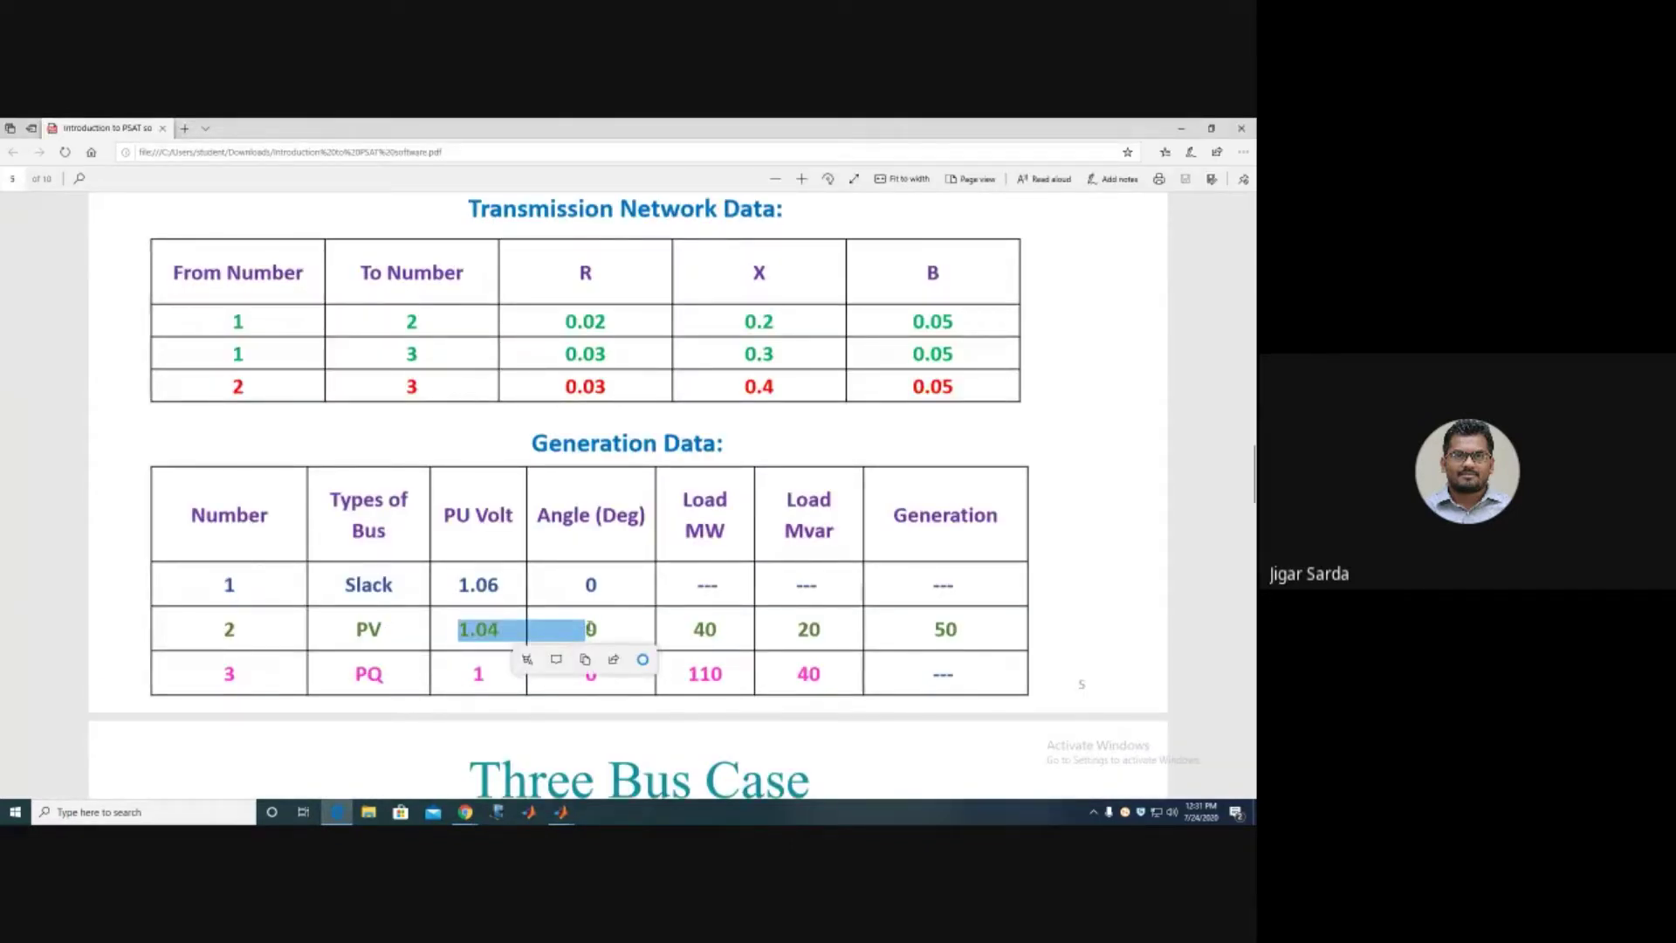
left_click(587, 630)
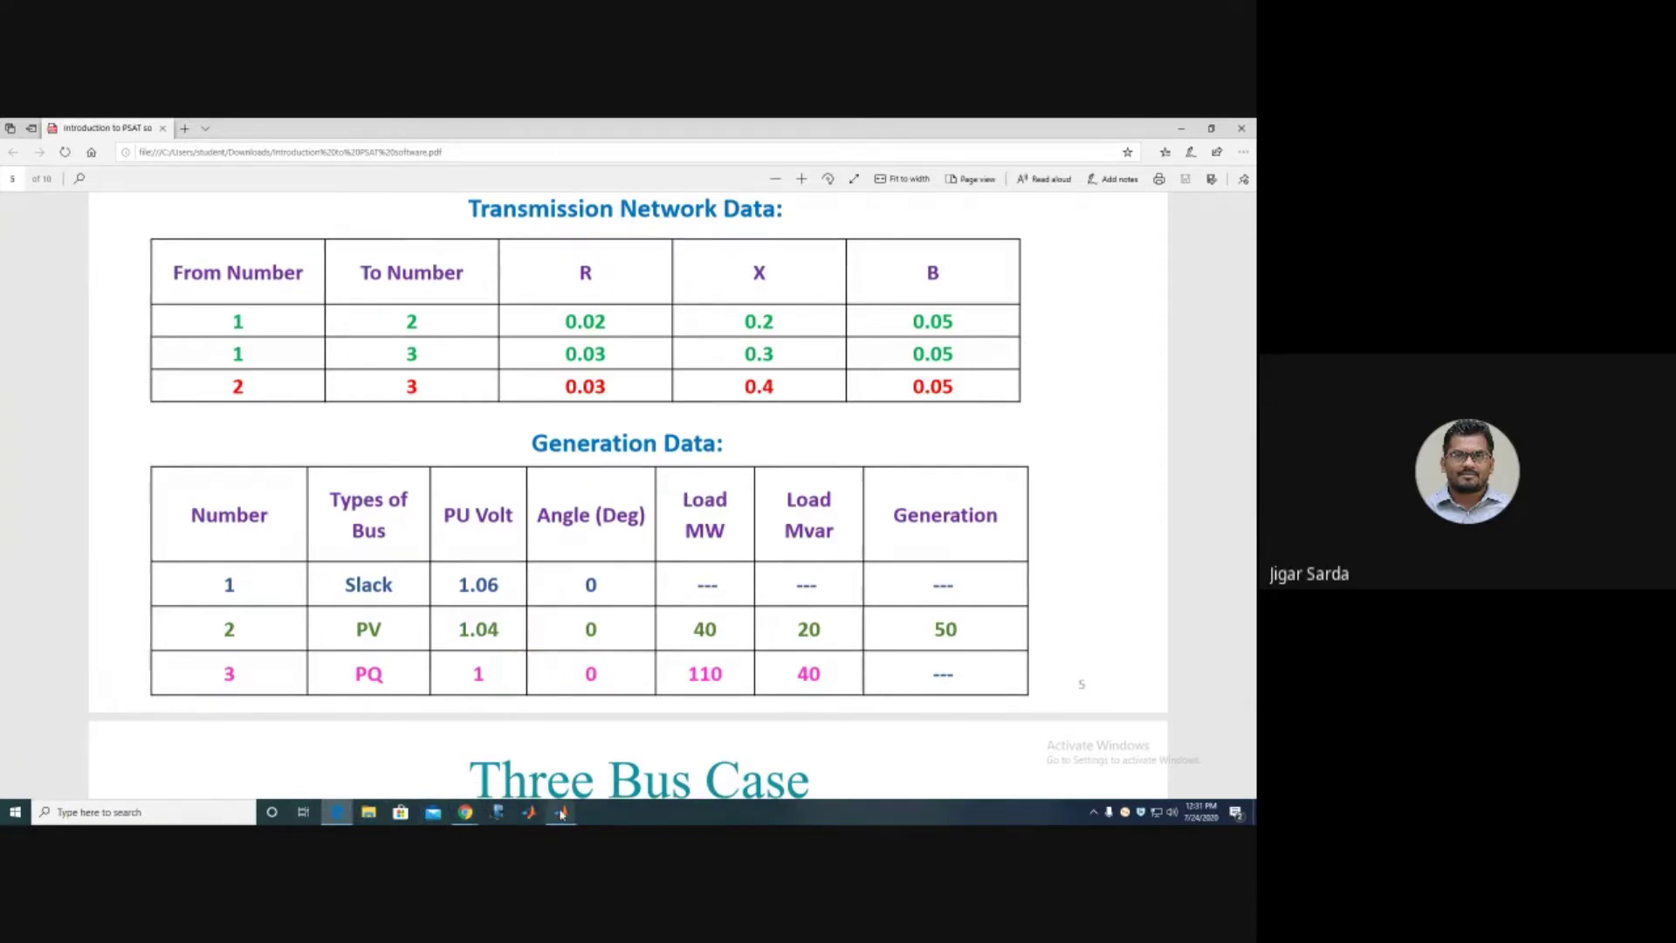
Return to the untitled Simulink model and open Bus2's block parameters.
mouse_move(561, 813)
left_click(709, 748)
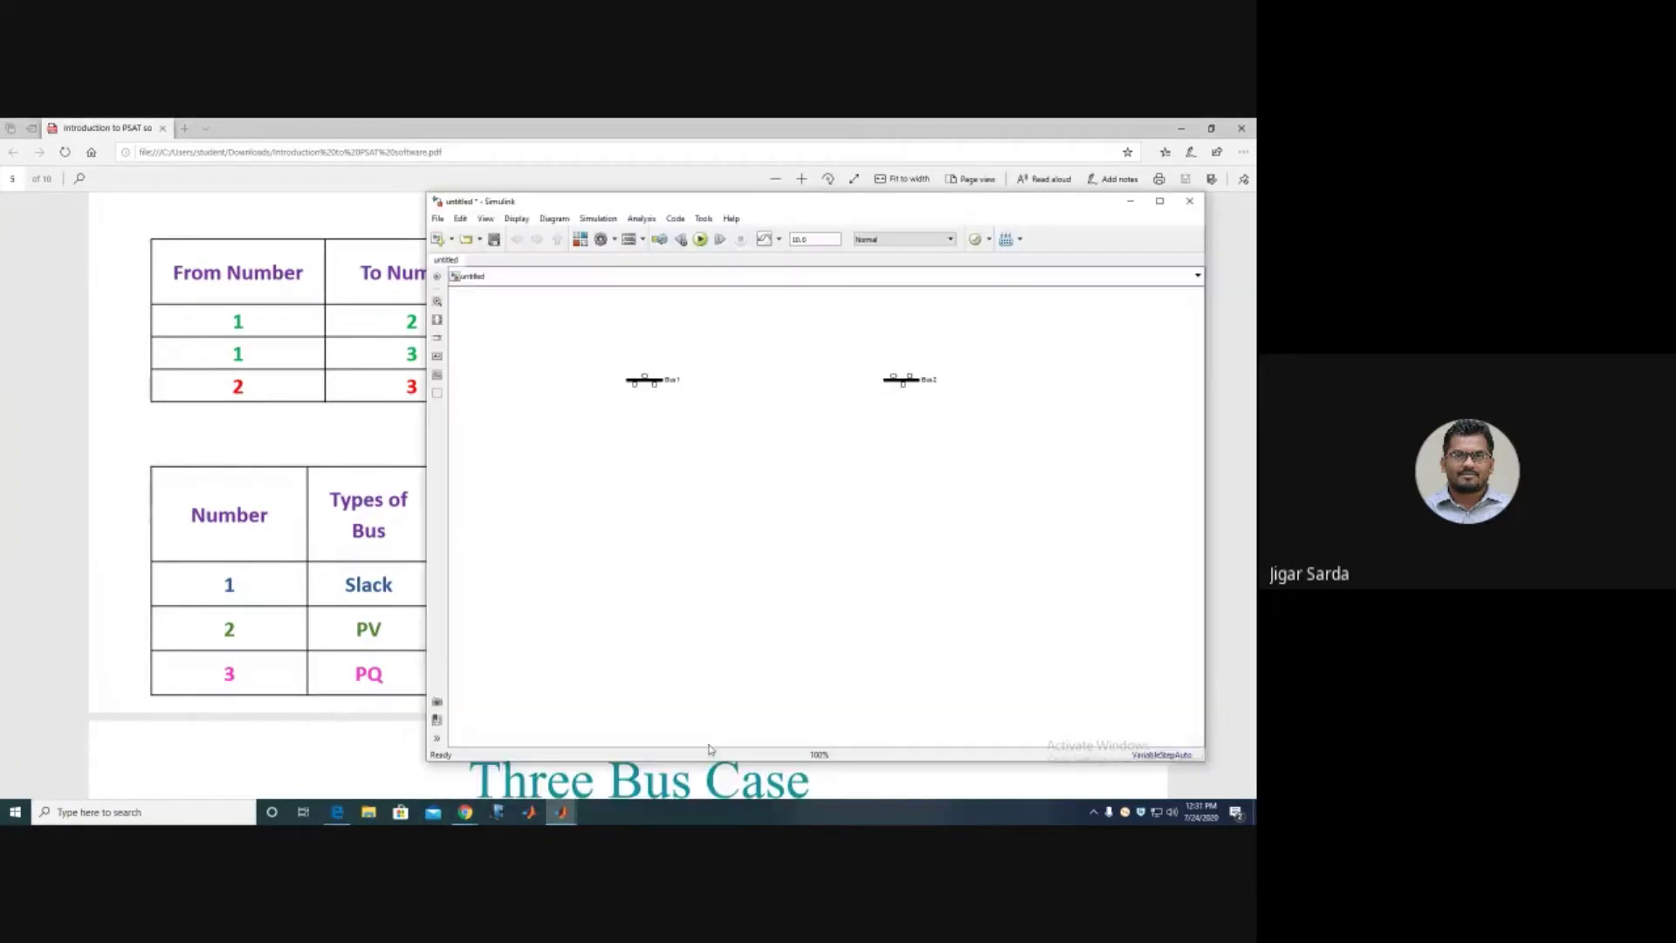
double_click(915, 382)
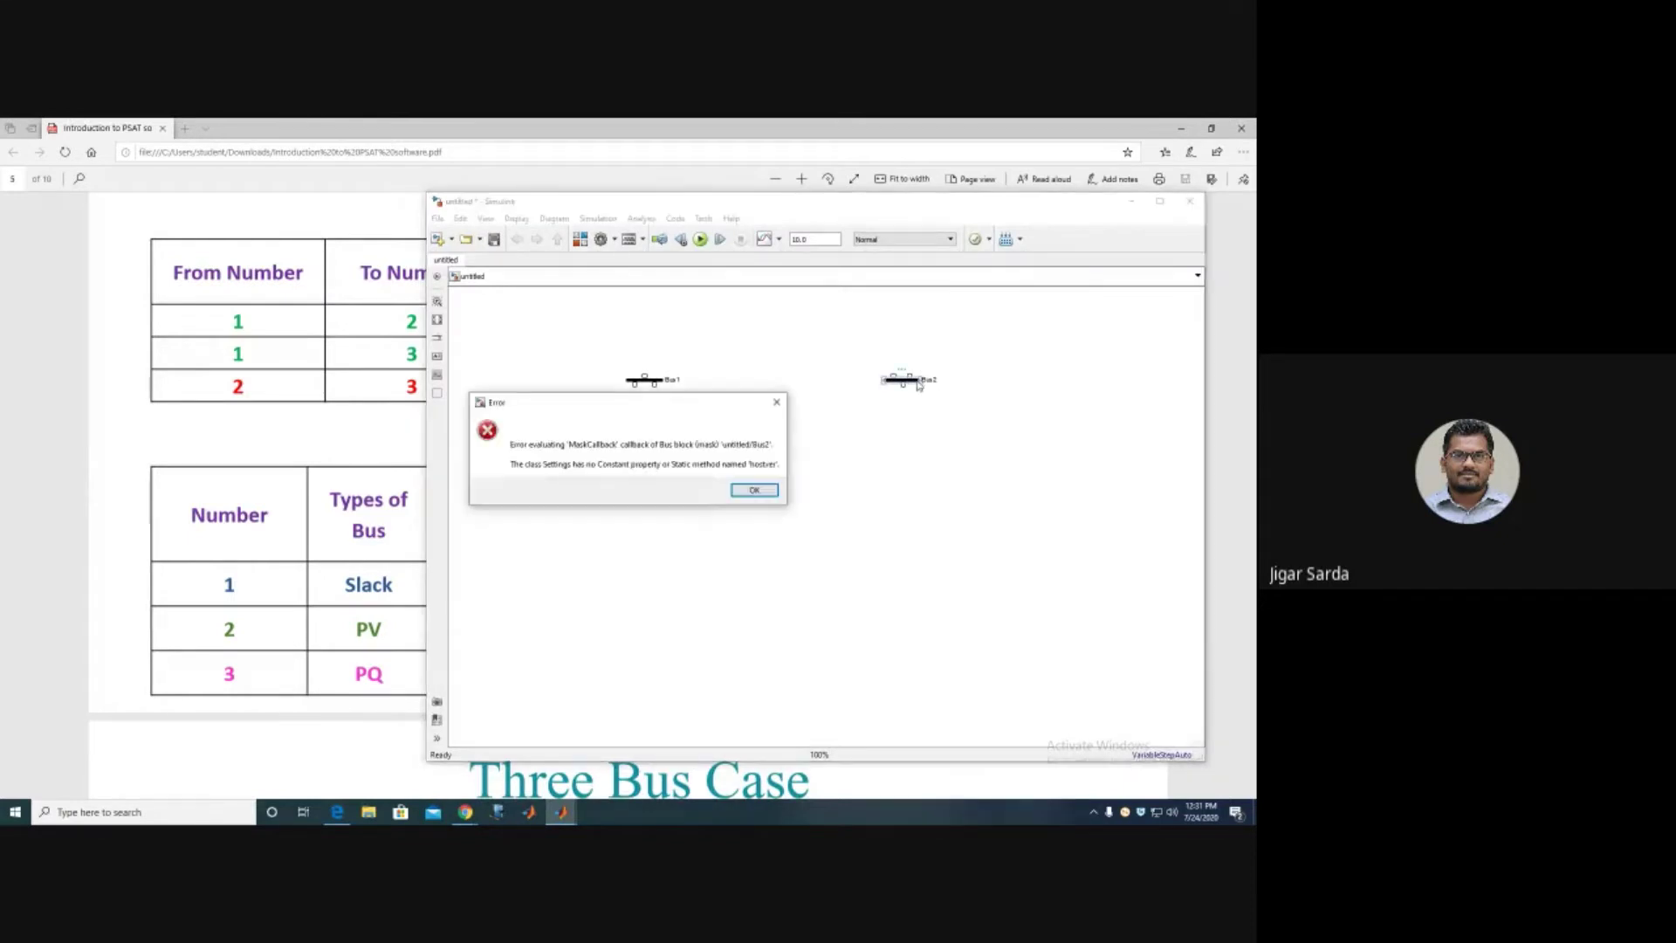
left_click(752, 490)
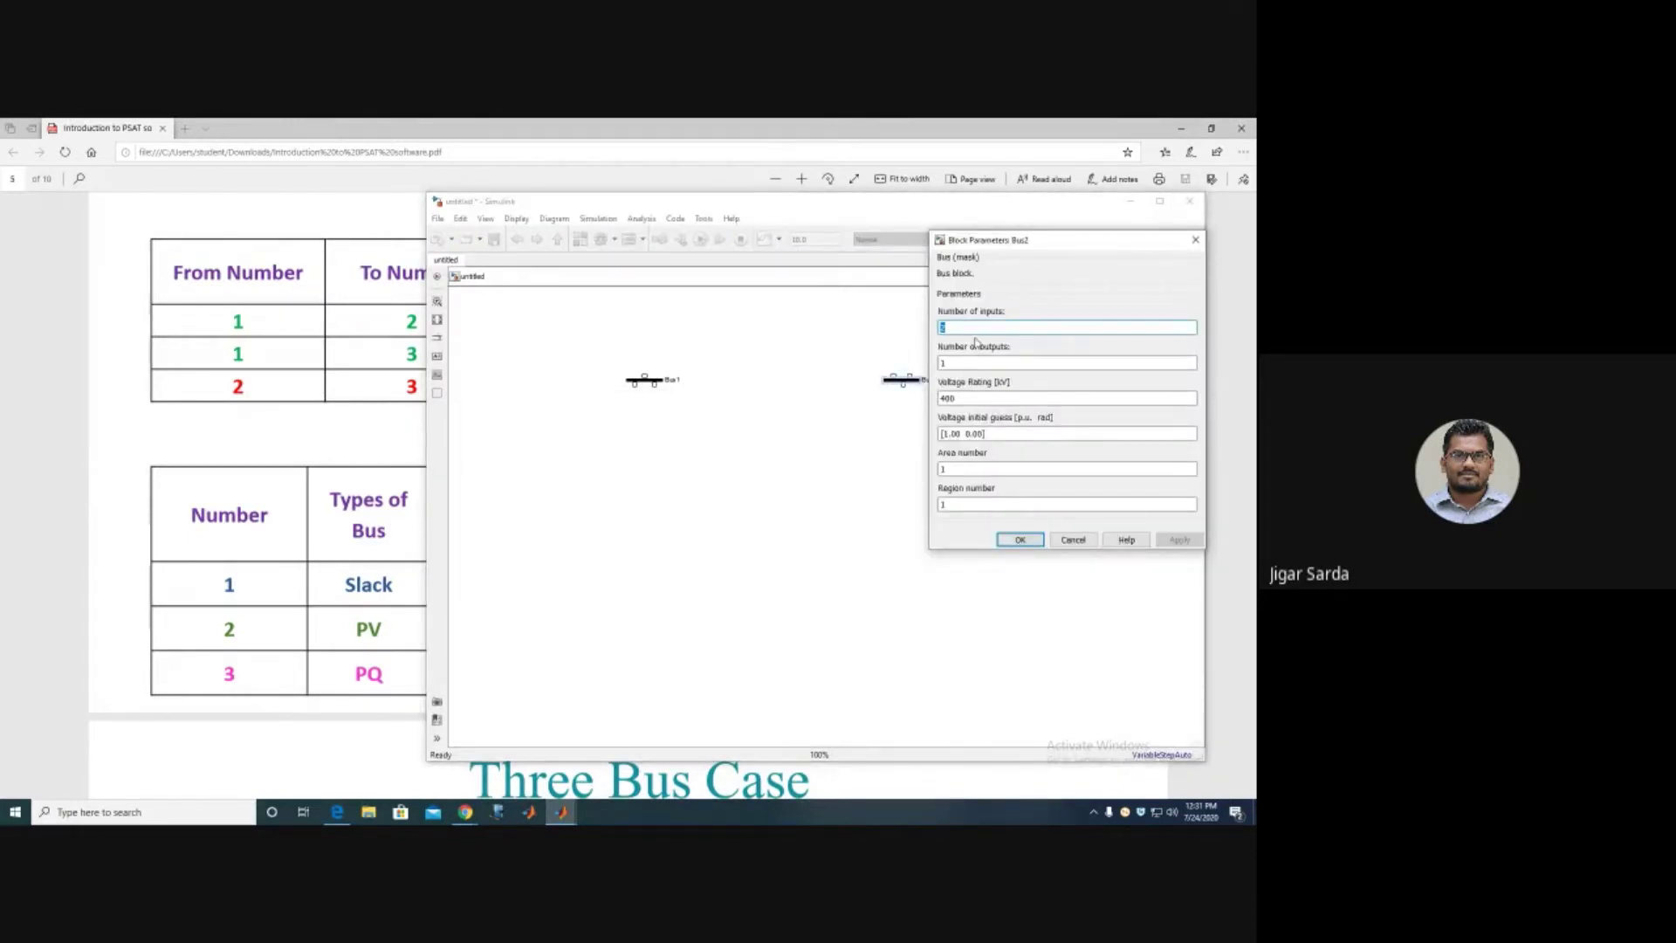
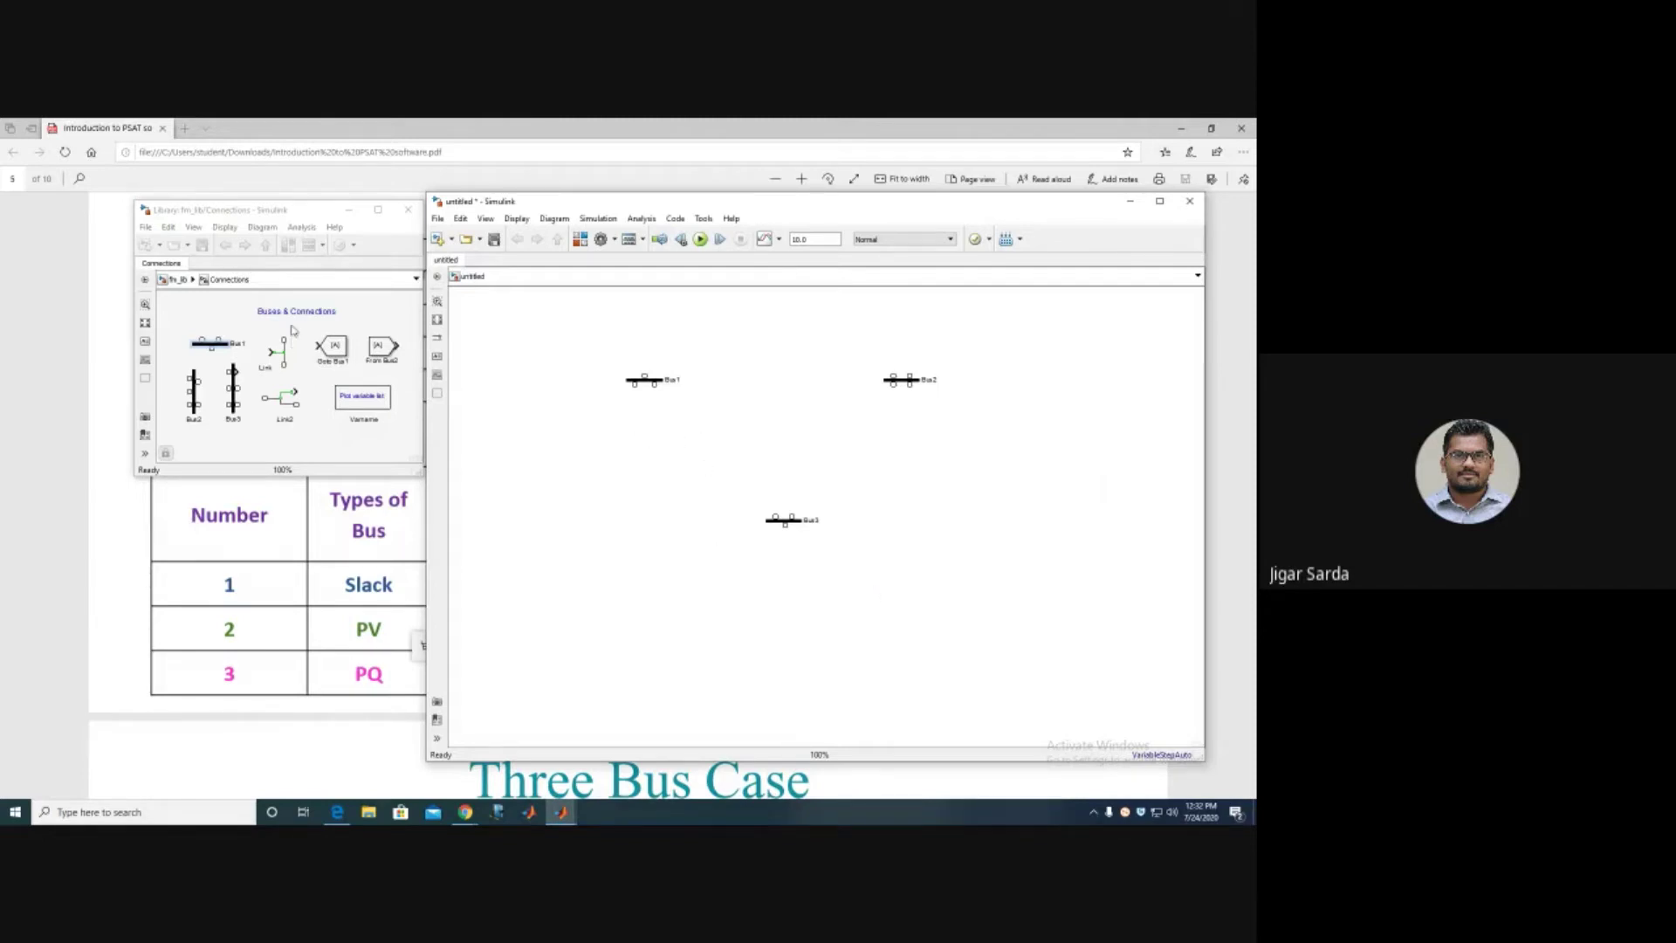
Open the Power Flow library of static components and enlarge its window to show all blocks.
left_click(246, 315)
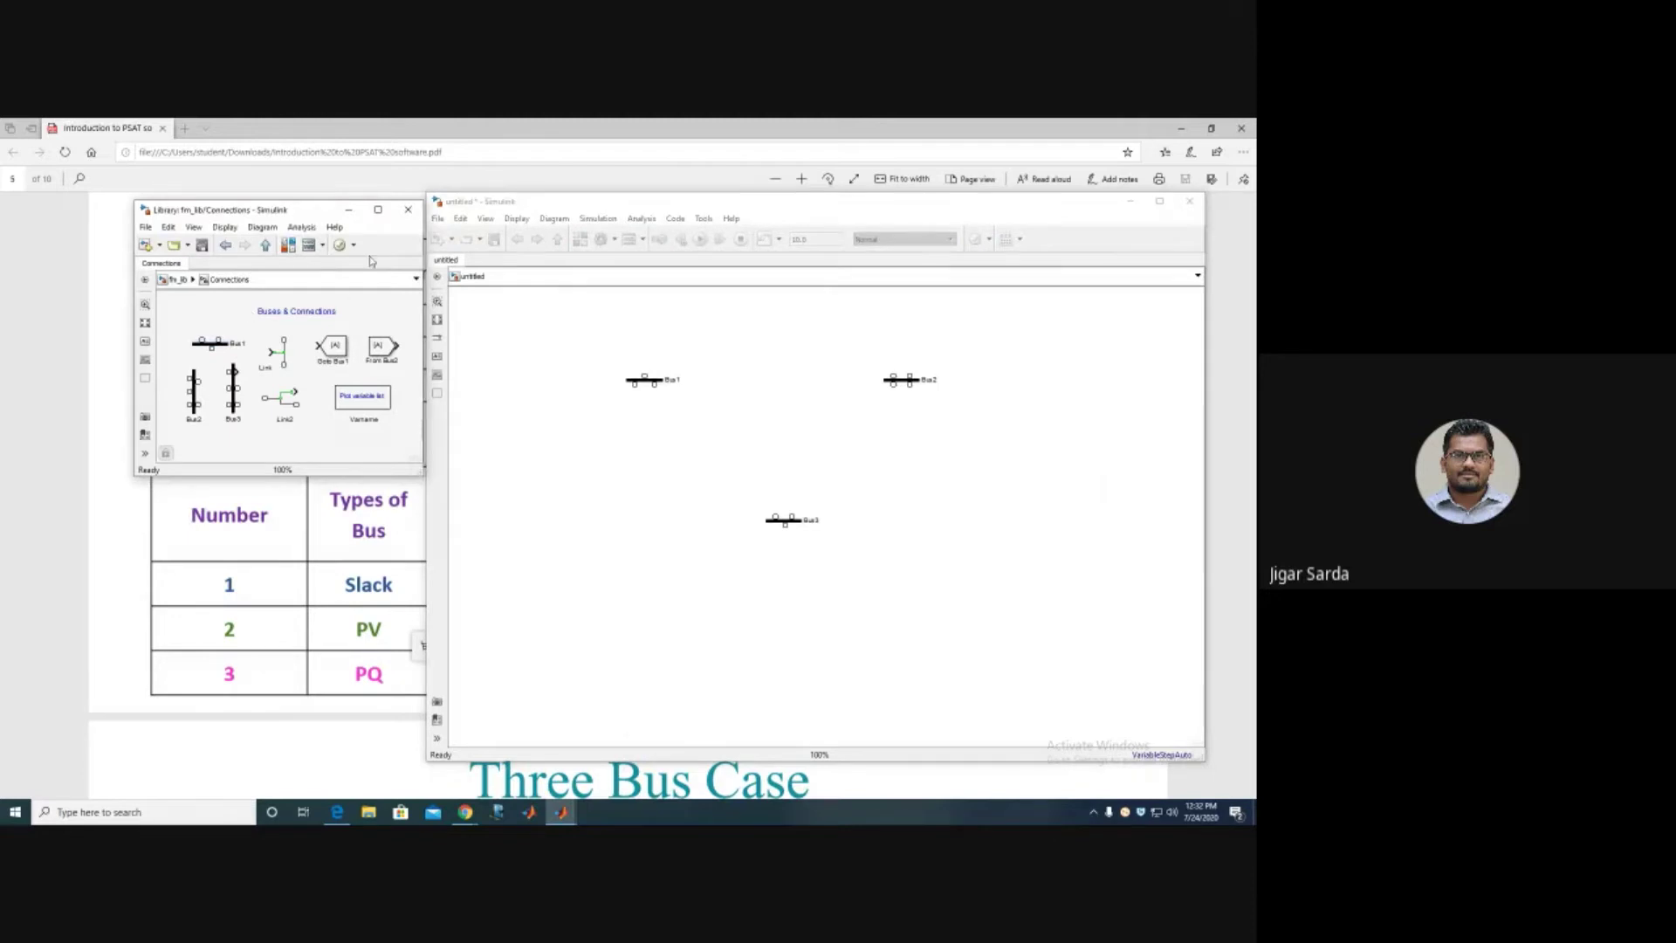
left_click(225, 246)
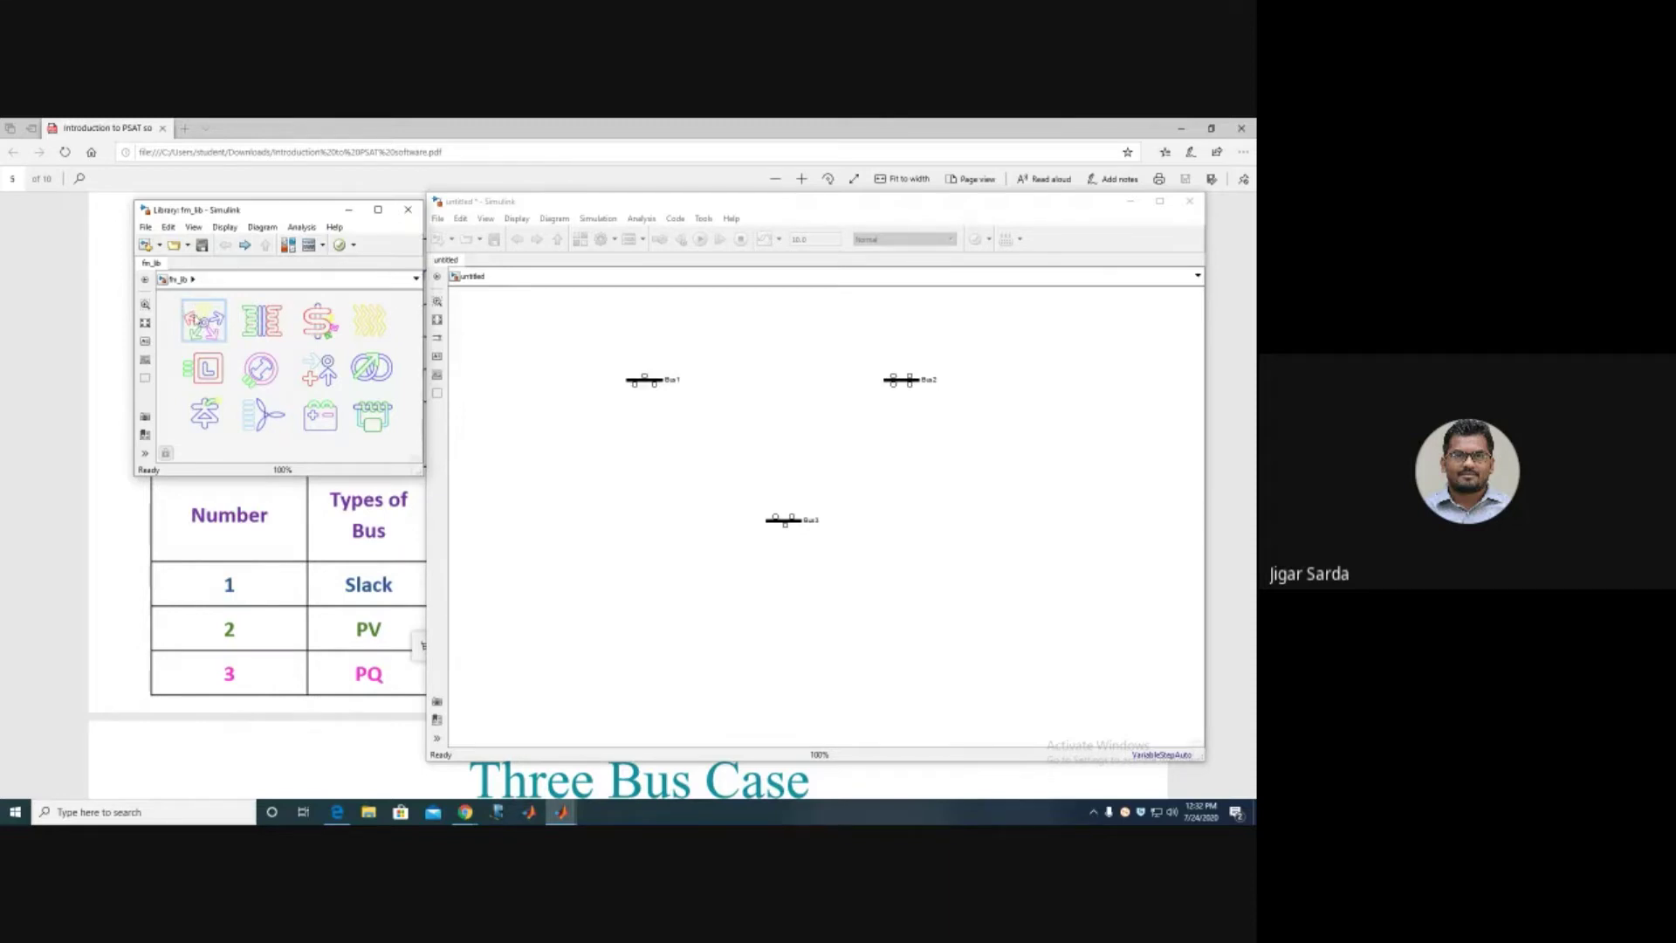
double_click(261, 322)
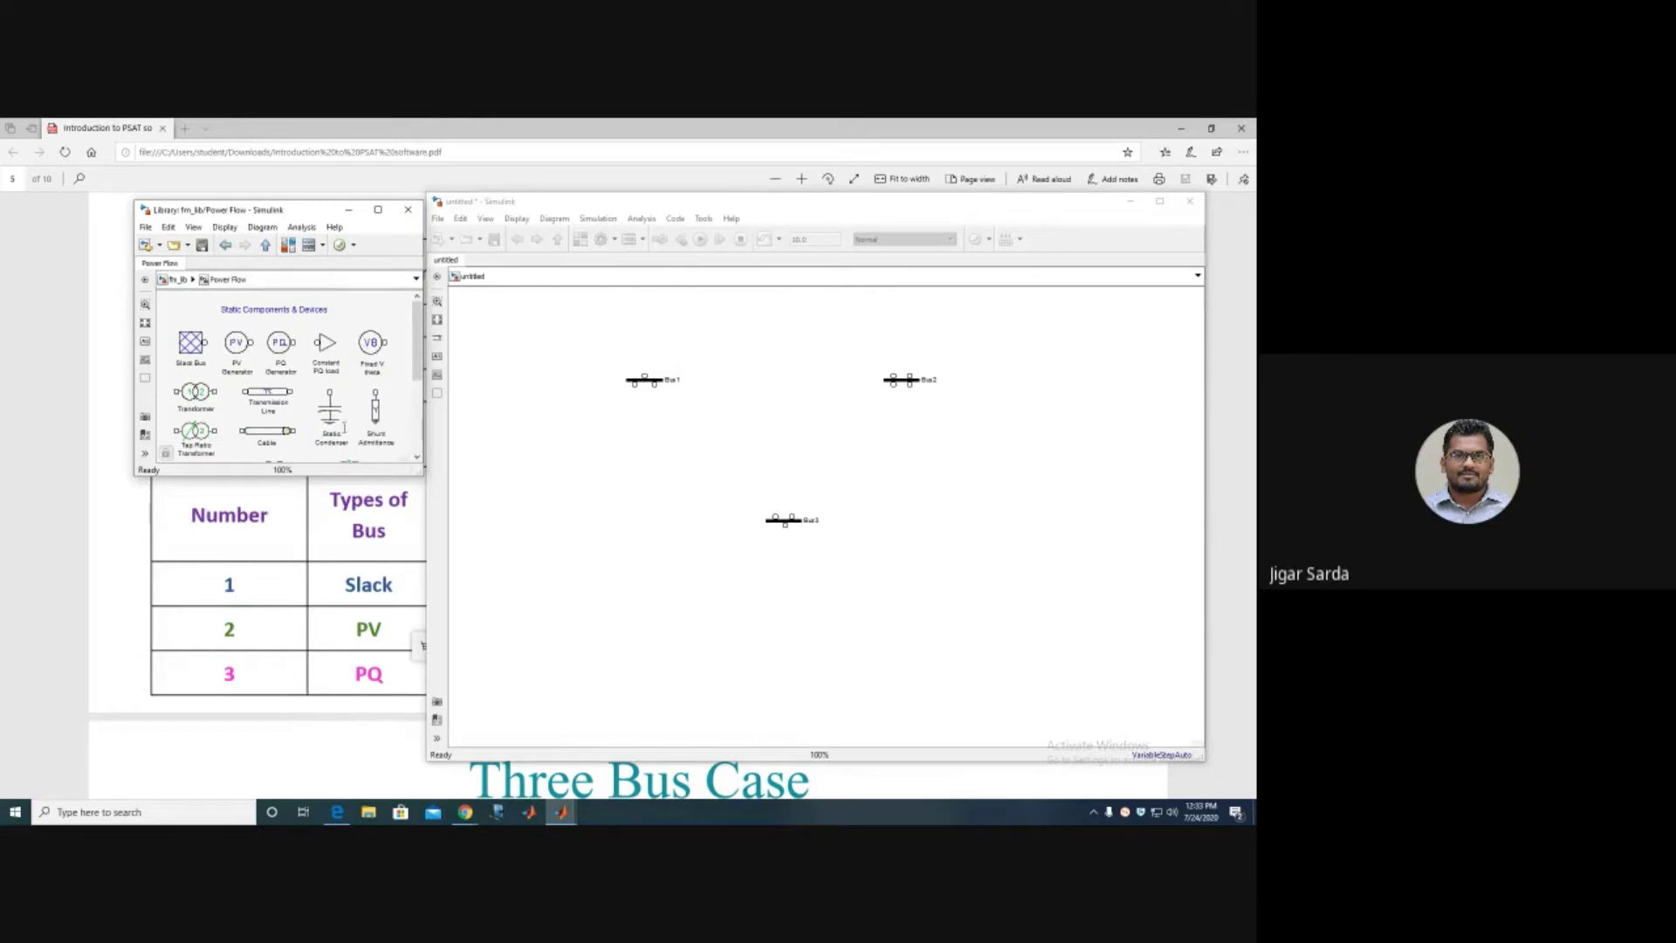
left_click_drag(423, 474, 434, 634)
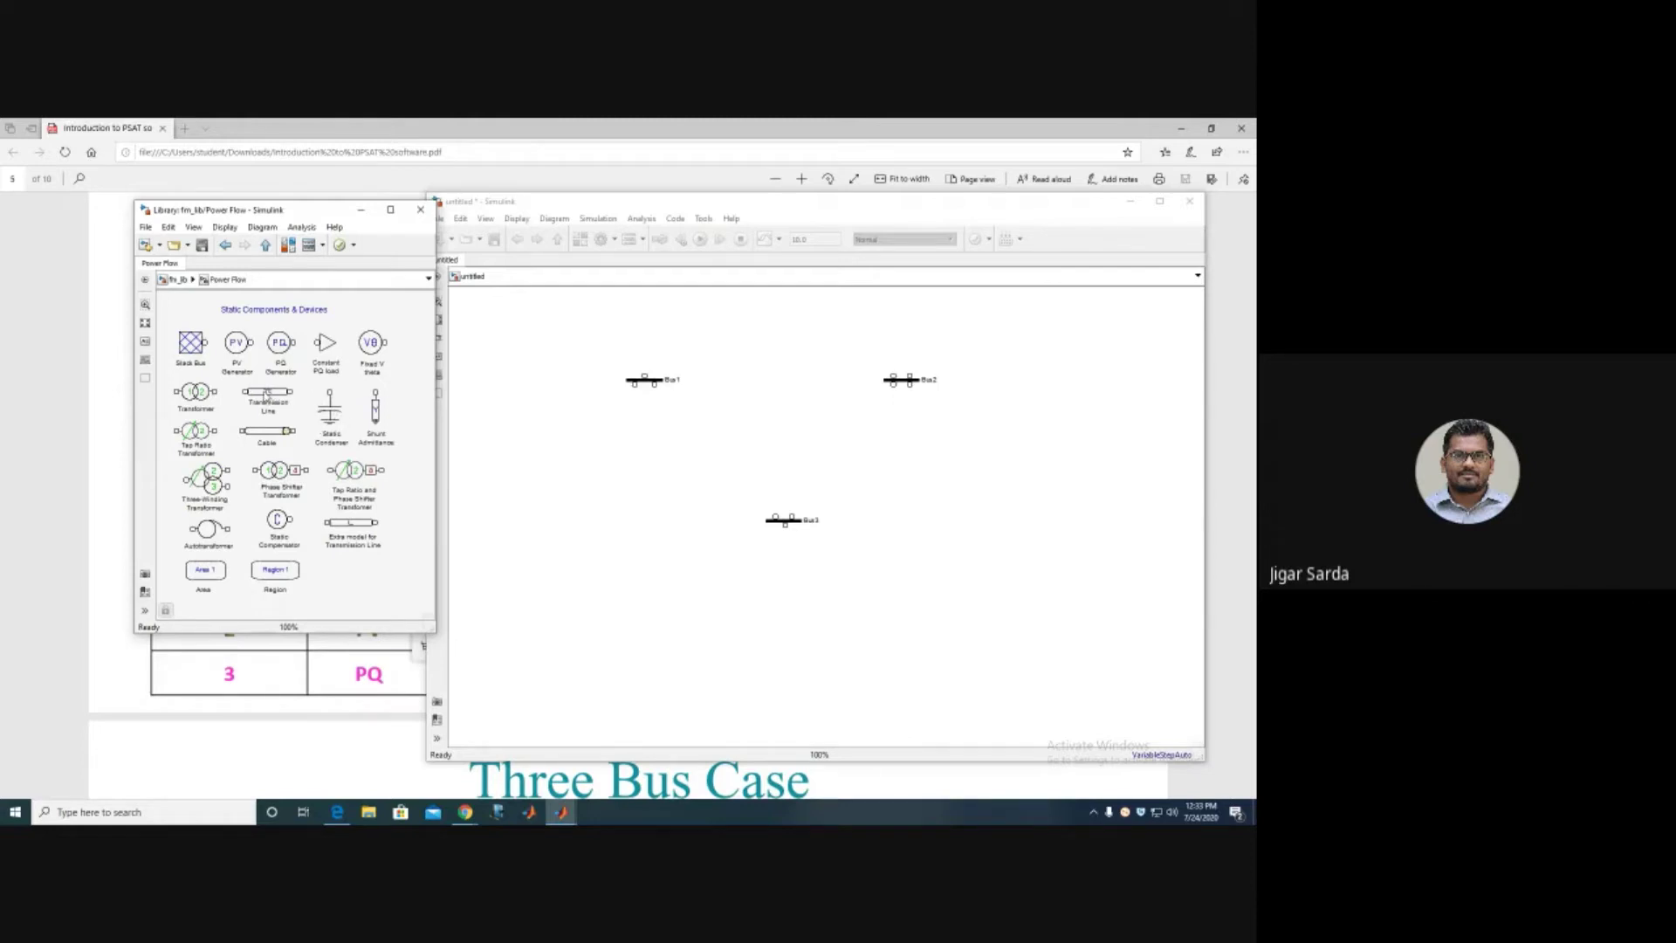
Place a Transmission Line block between Bus1 and Bus2 and connect its ends to the two buses.
left_click(266, 393)
left_click_drag(266, 393, 774, 423)
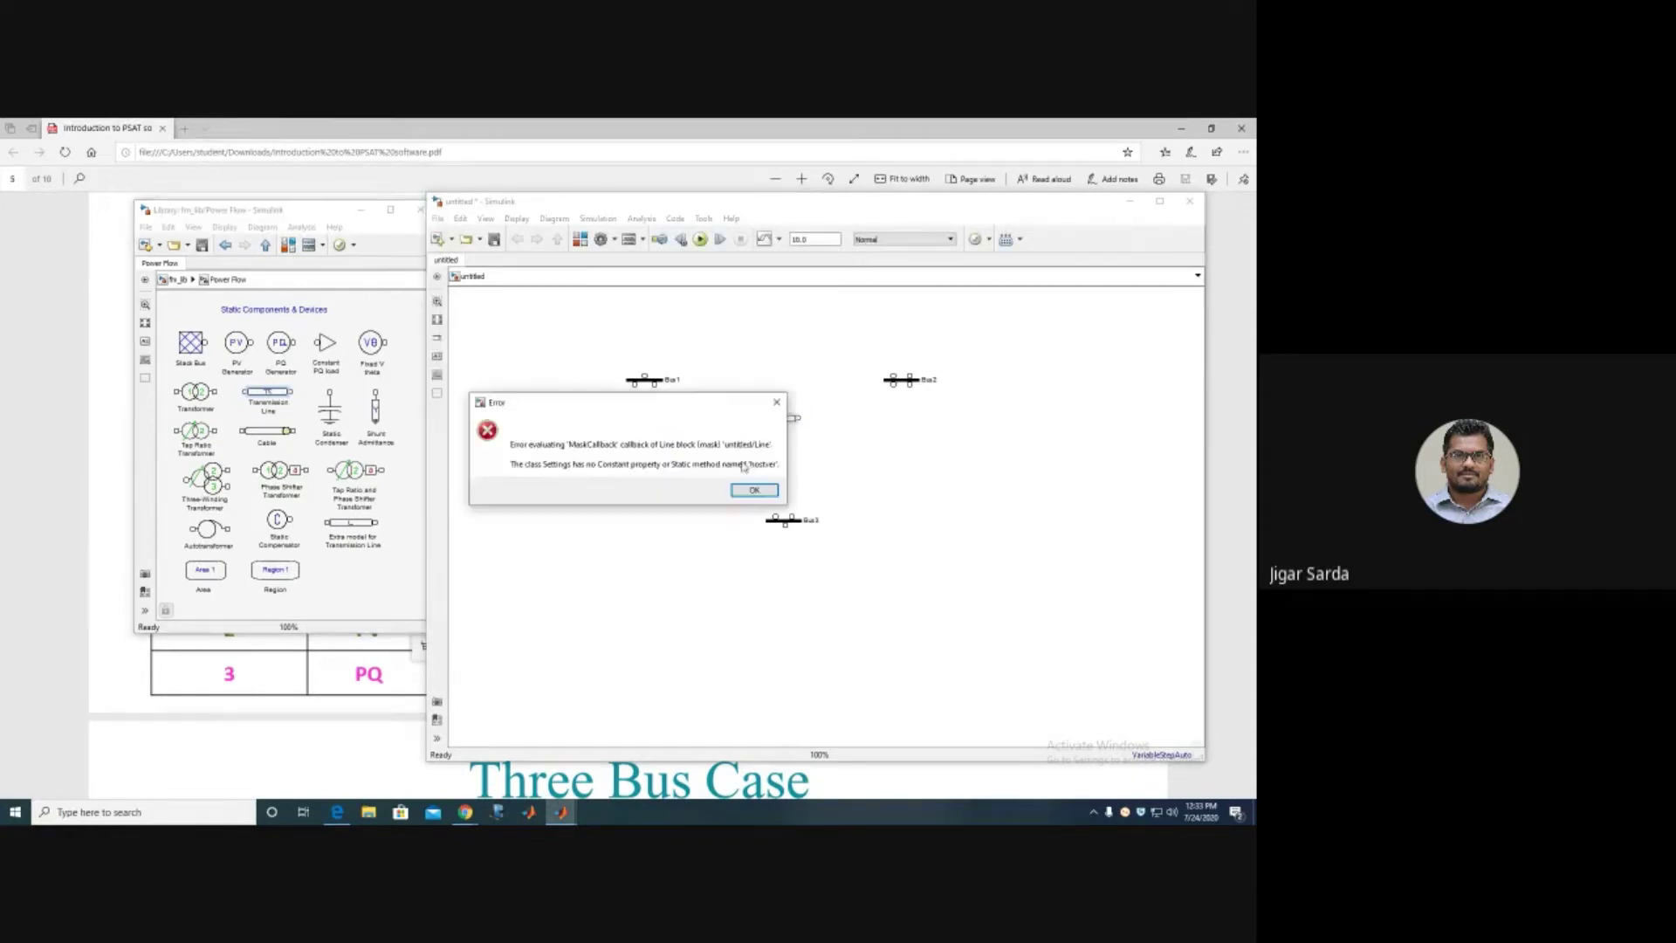
left_click(756, 489)
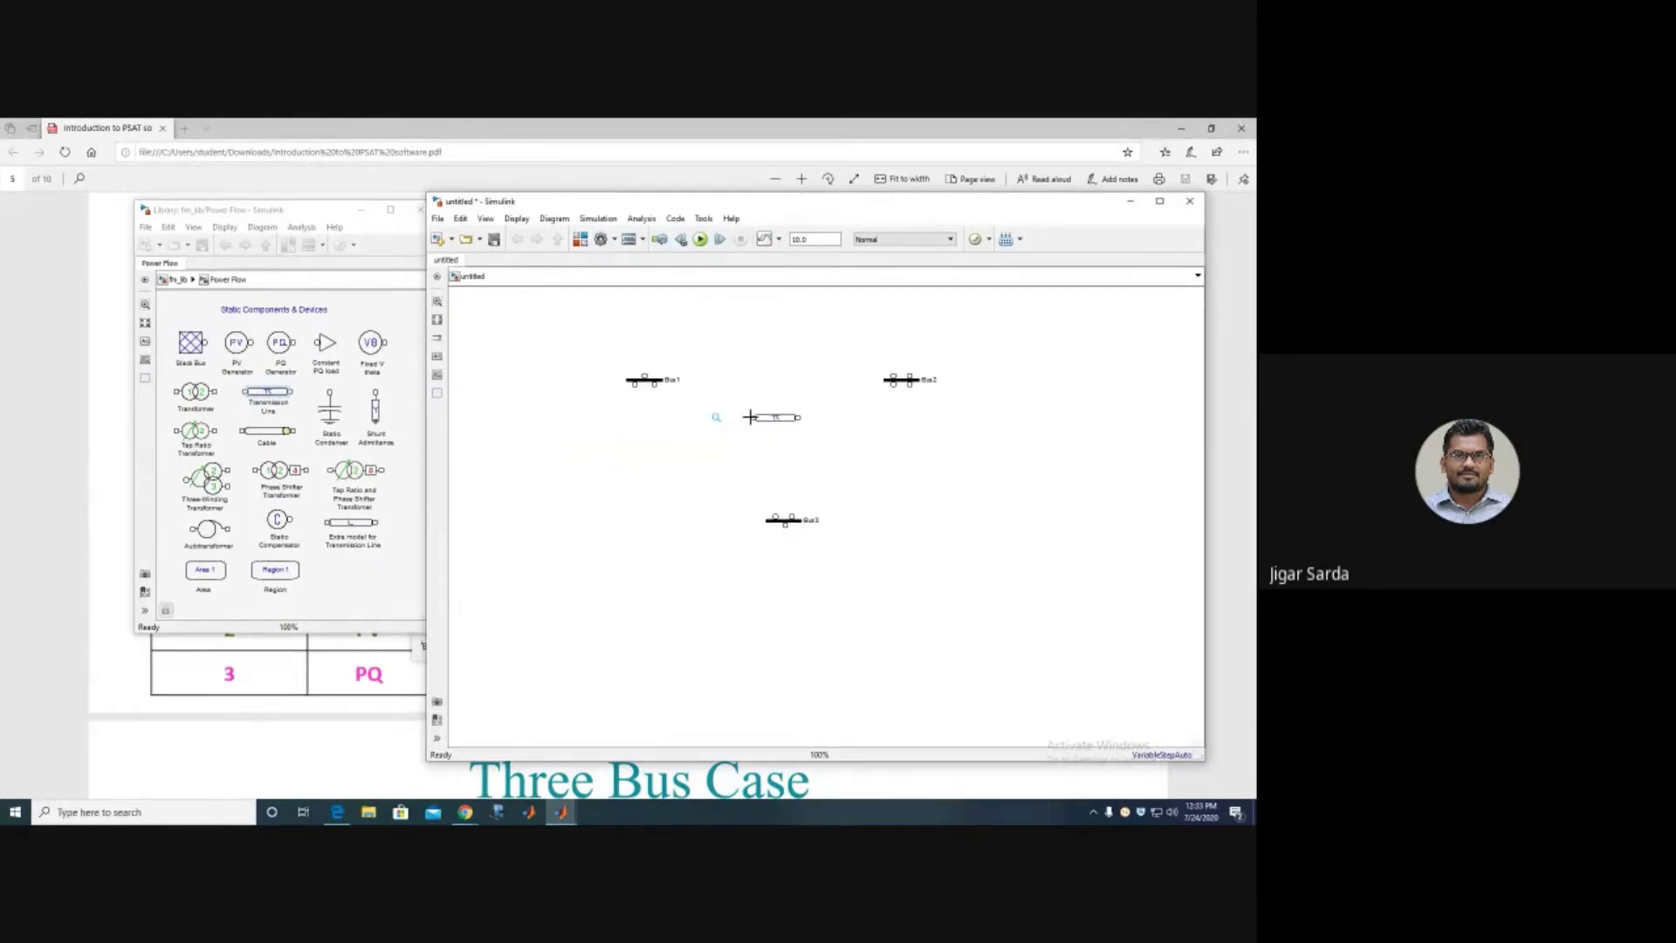
left_click_drag(750, 417, 653, 389)
left_click_drag(799, 419, 892, 384)
left_click(772, 420)
Look up the R, X and B values of line 1–2 in the PDF's transmission network data.
left_click(336, 812)
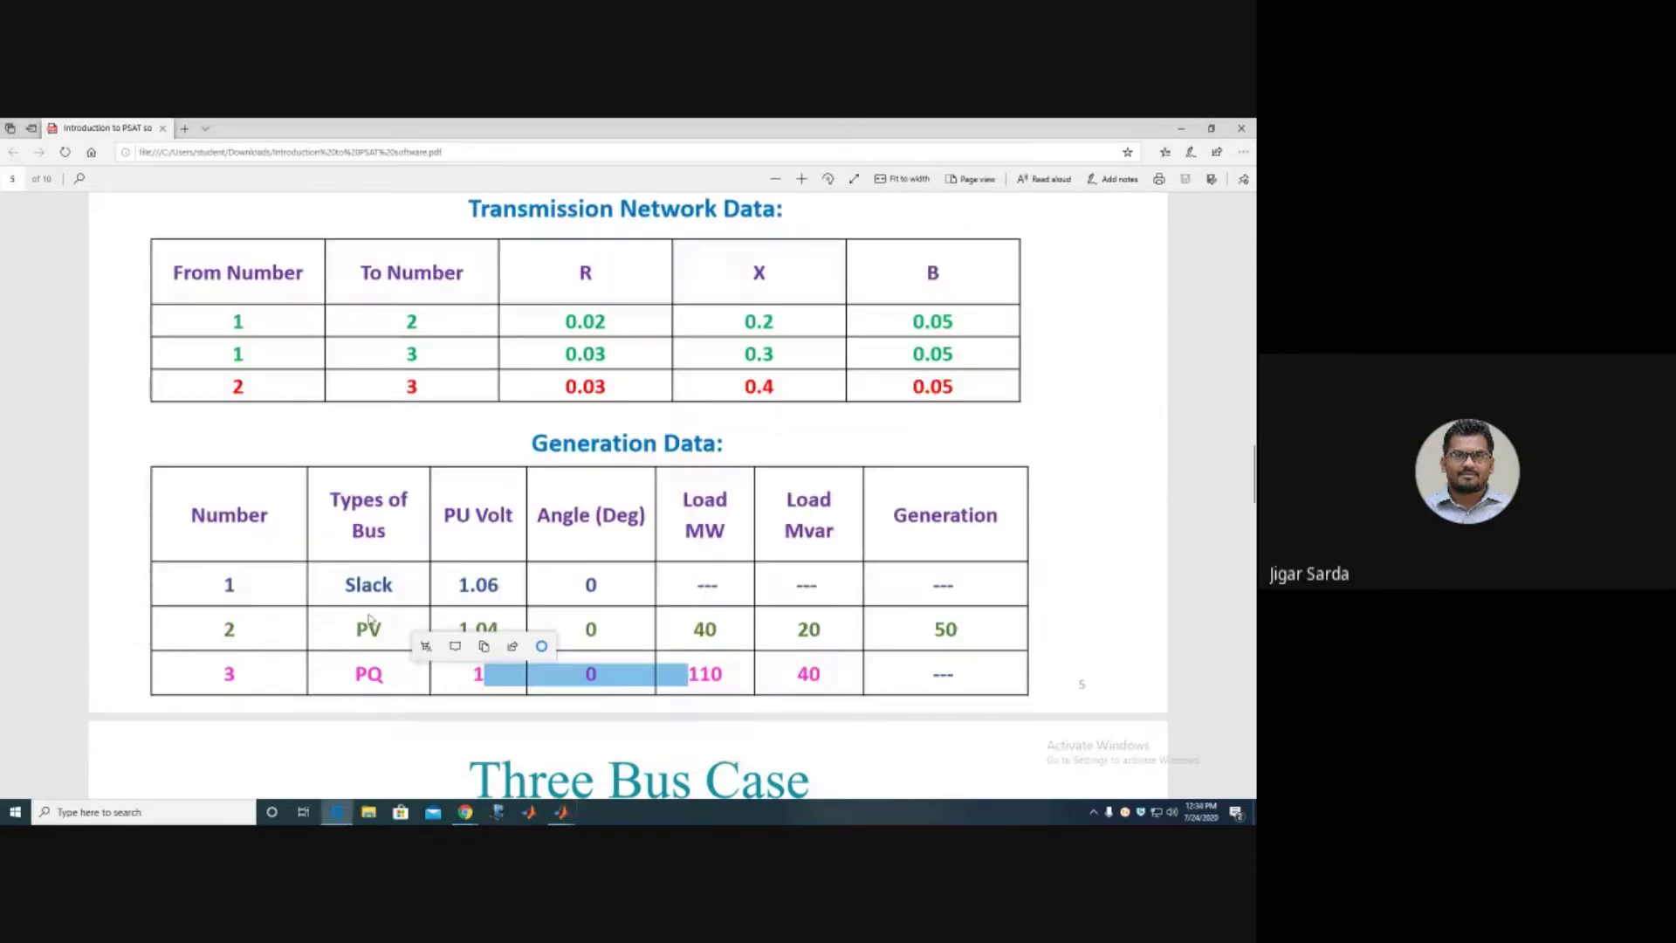
left_click_drag(552, 324, 608, 327)
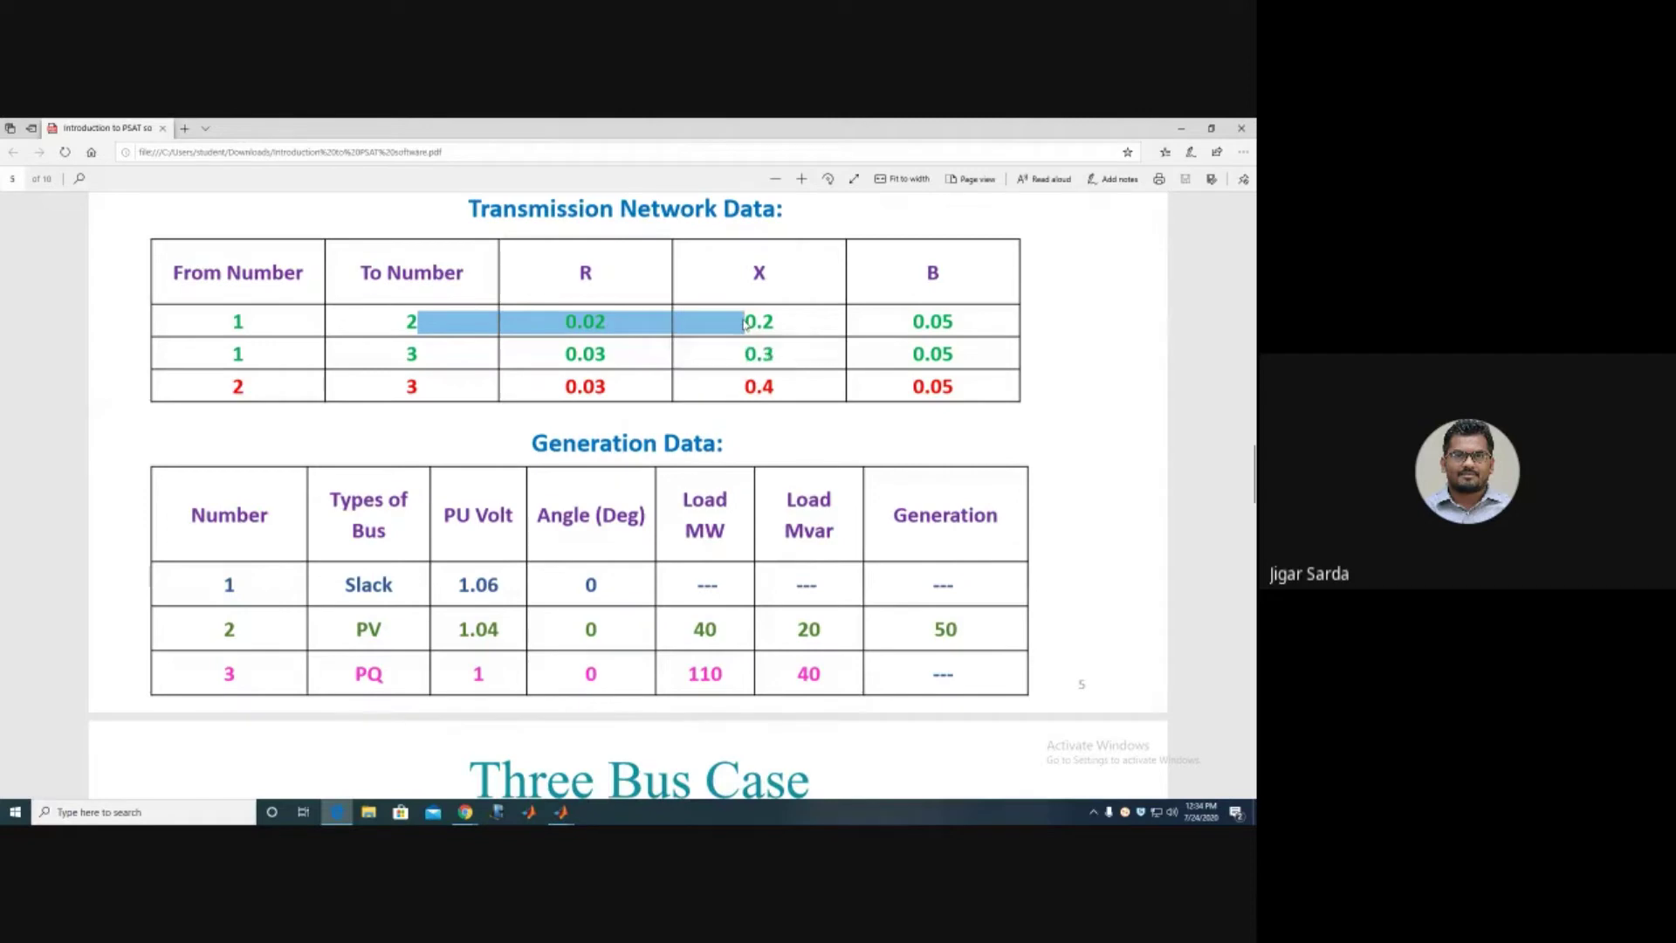
left_click(843, 324)
left_click_drag(915, 321, 956, 323)
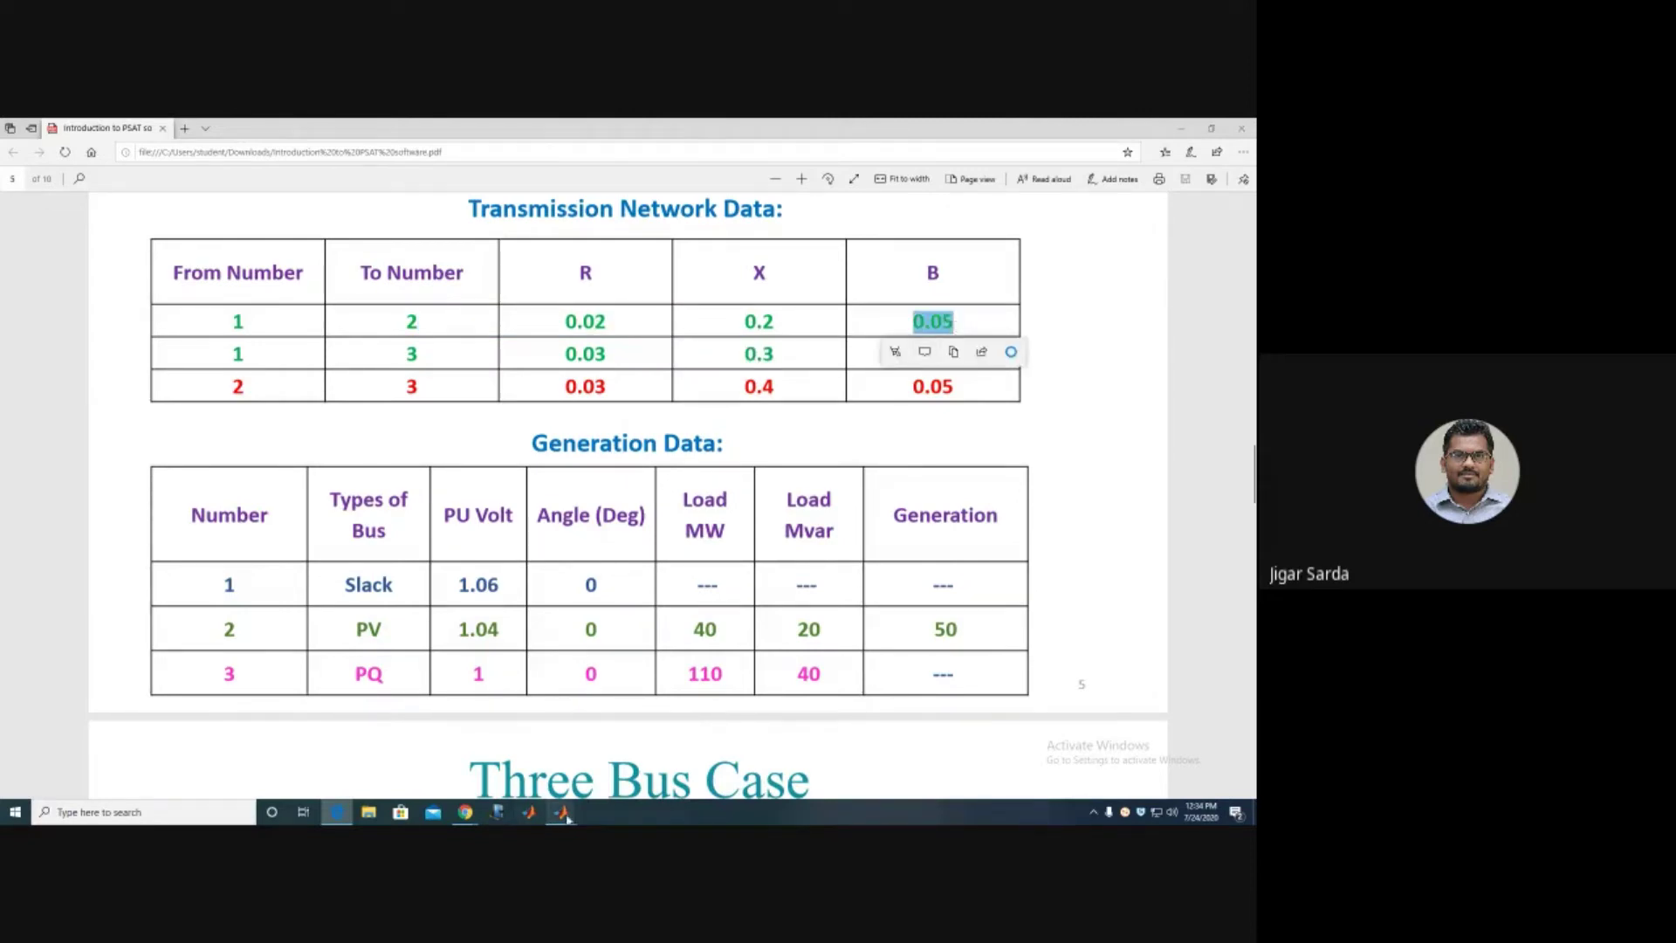
Return to the Simulink model and set the Bus1–Bus2 line's resistance to 0.02 p.u.
mouse_move(561, 811)
left_click(707, 750)
double_click(776, 417)
left_click(744, 486)
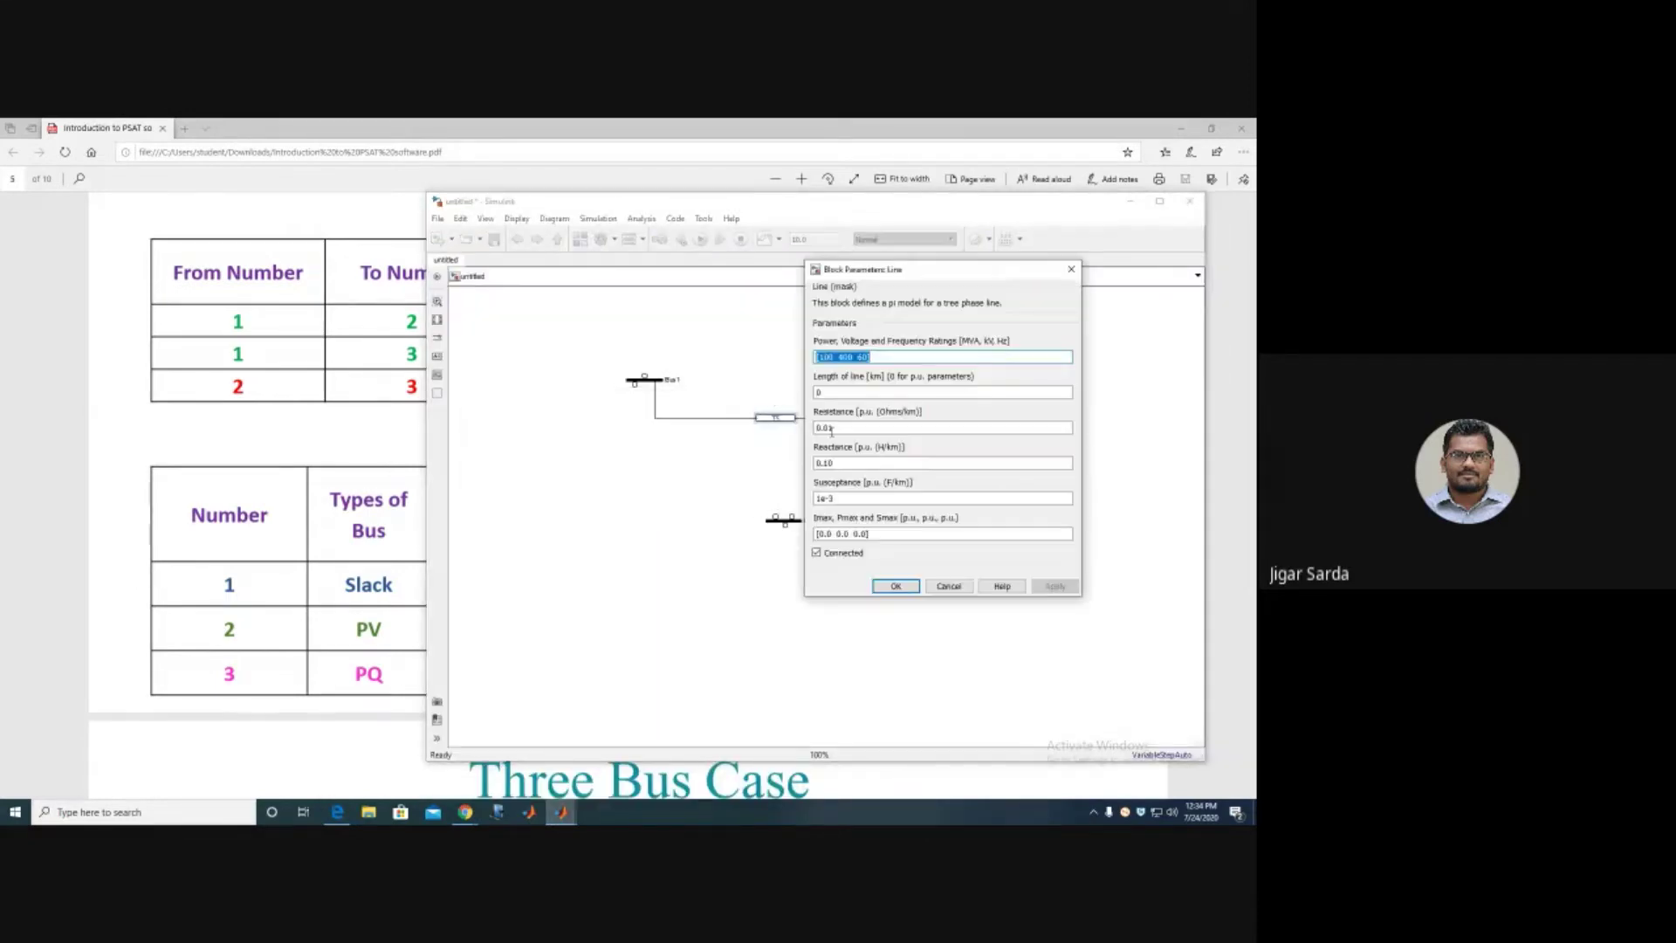
double_click(833, 426)
type("0")
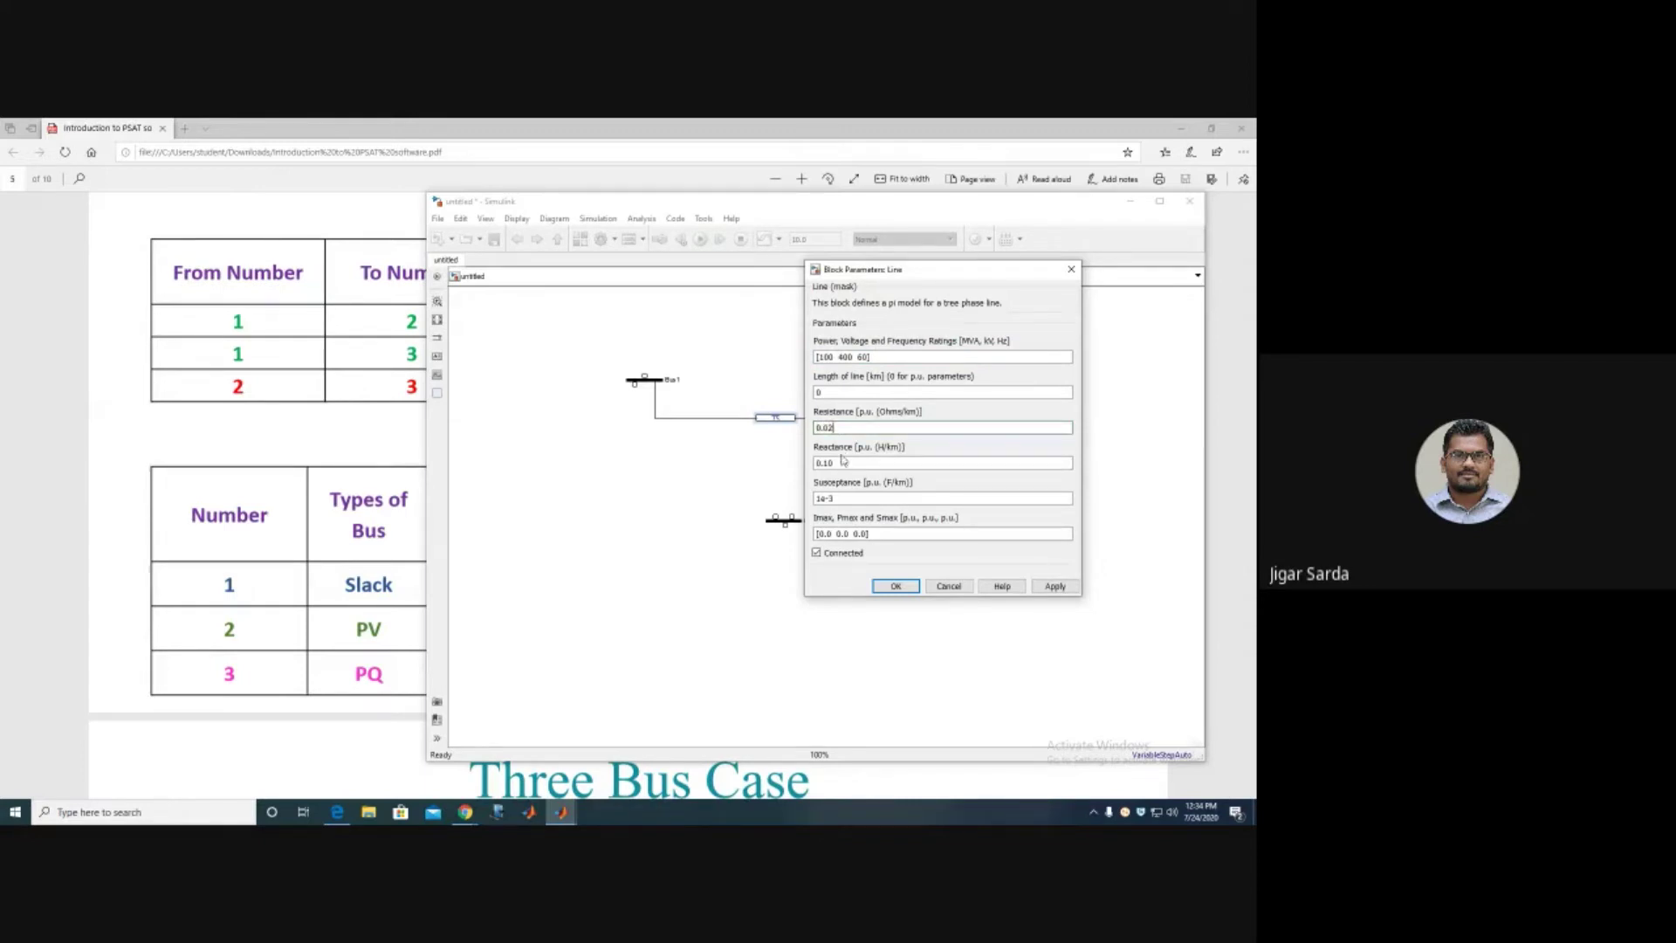
Set the Bus1–Bus2 line's reactance to 0.2 and susceptance to 0.05 p.u., and apply the parameters.
double_click(843, 461)
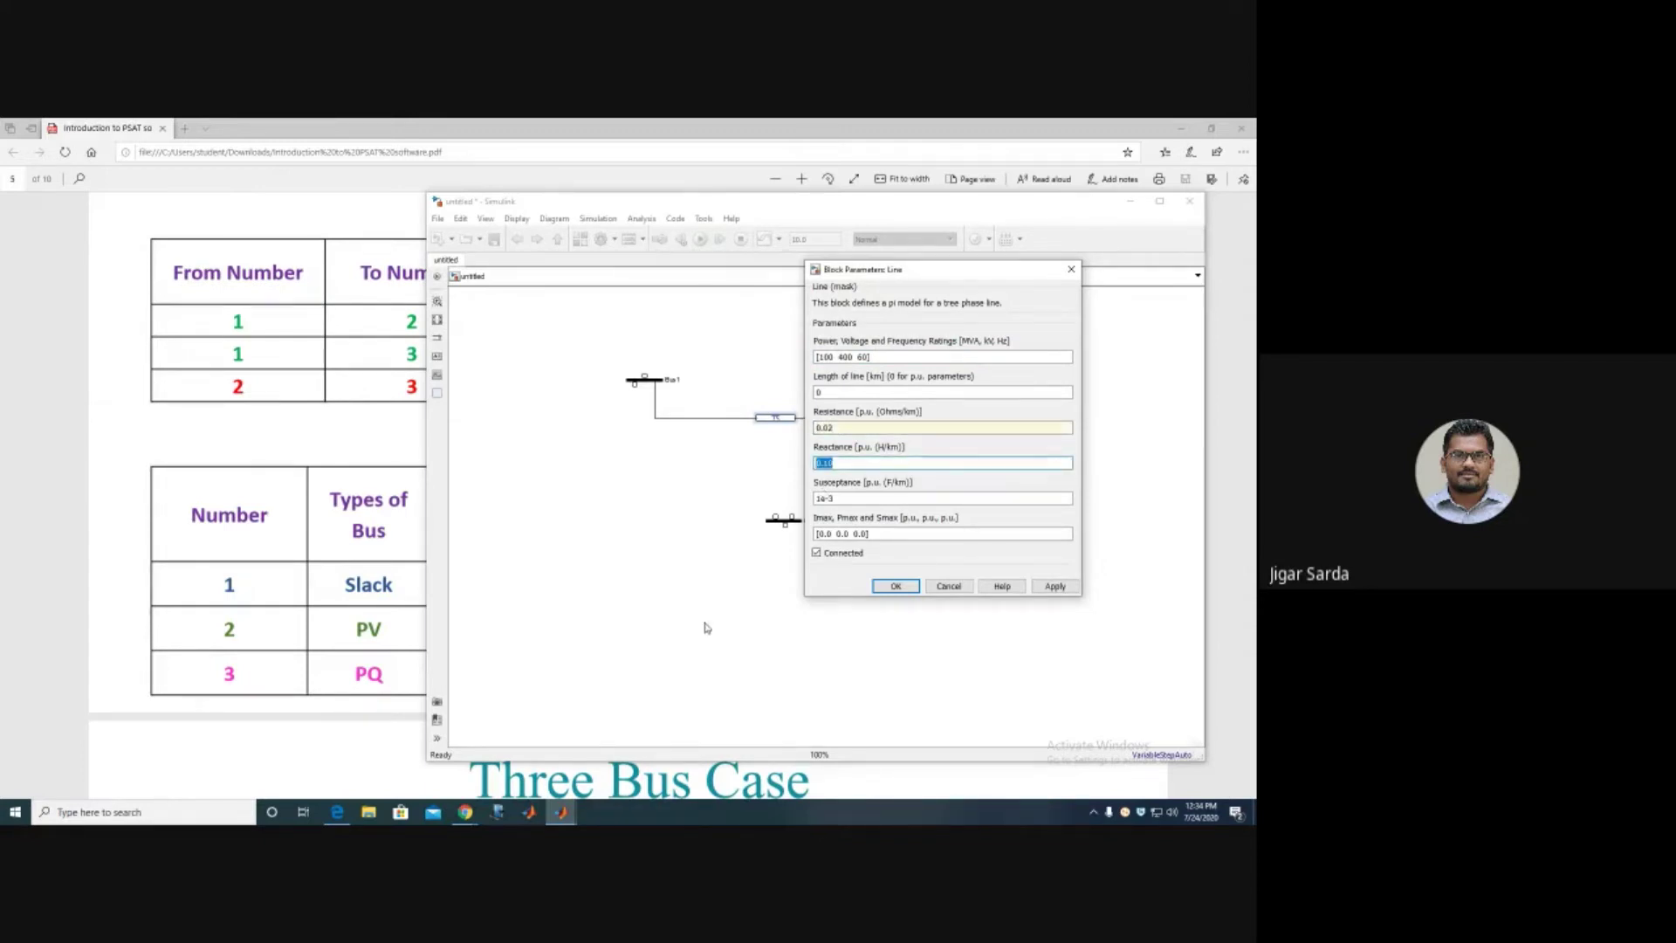
left_click(339, 813)
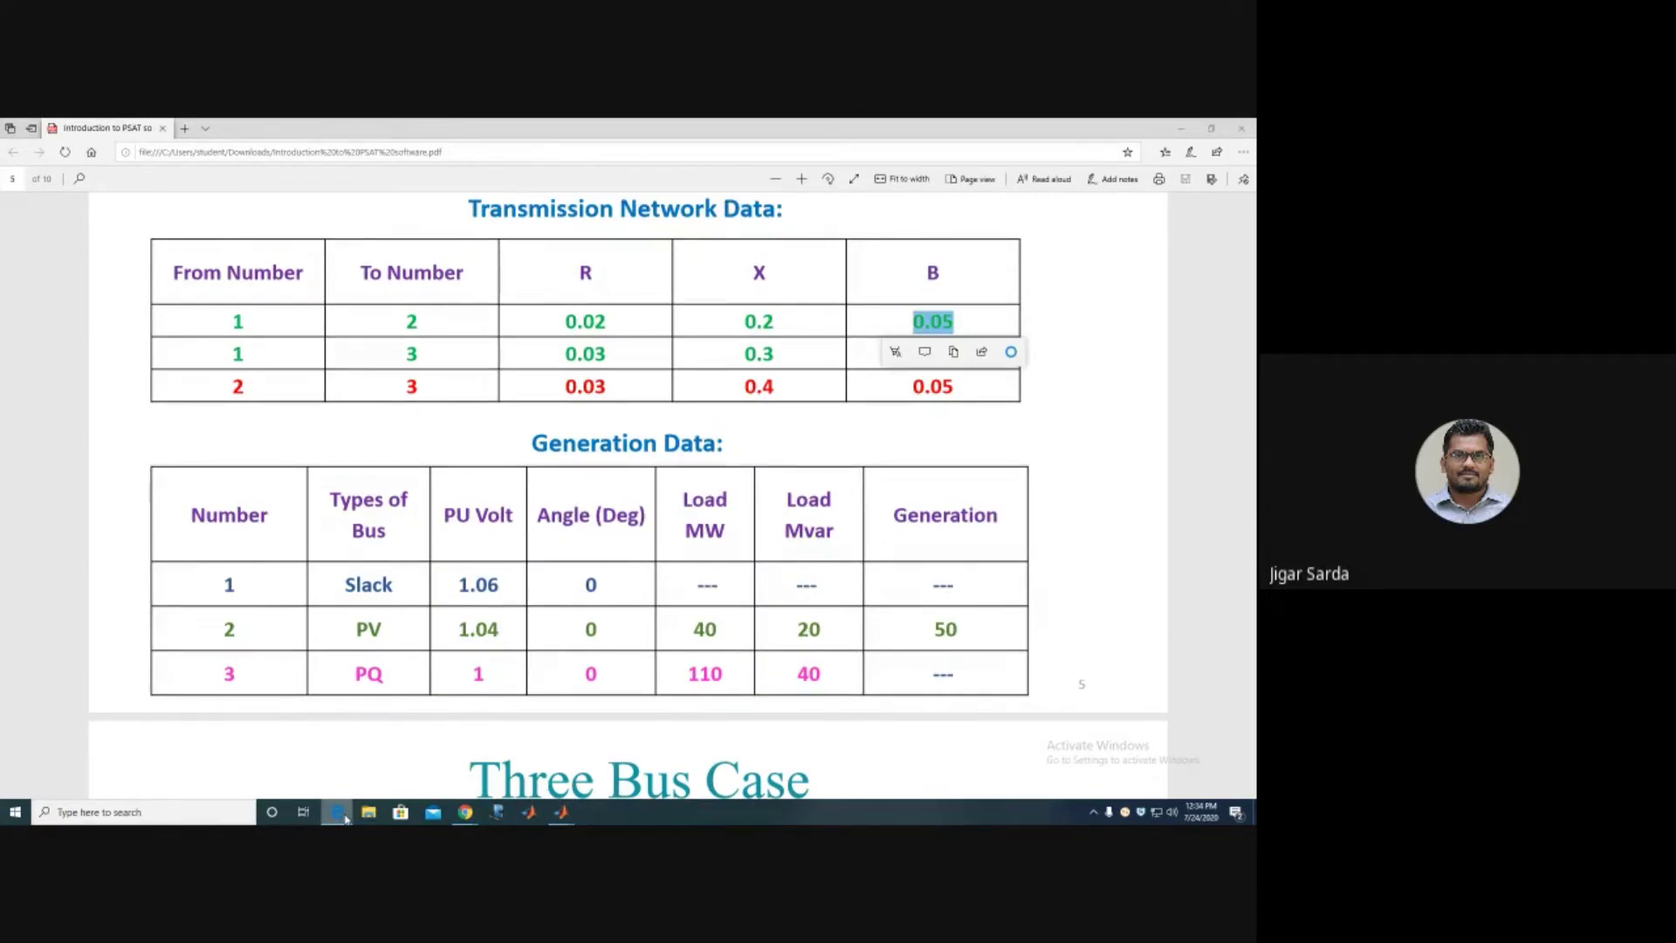
left_click(339, 814)
type("0.2")
key("Tab")
type("0.")
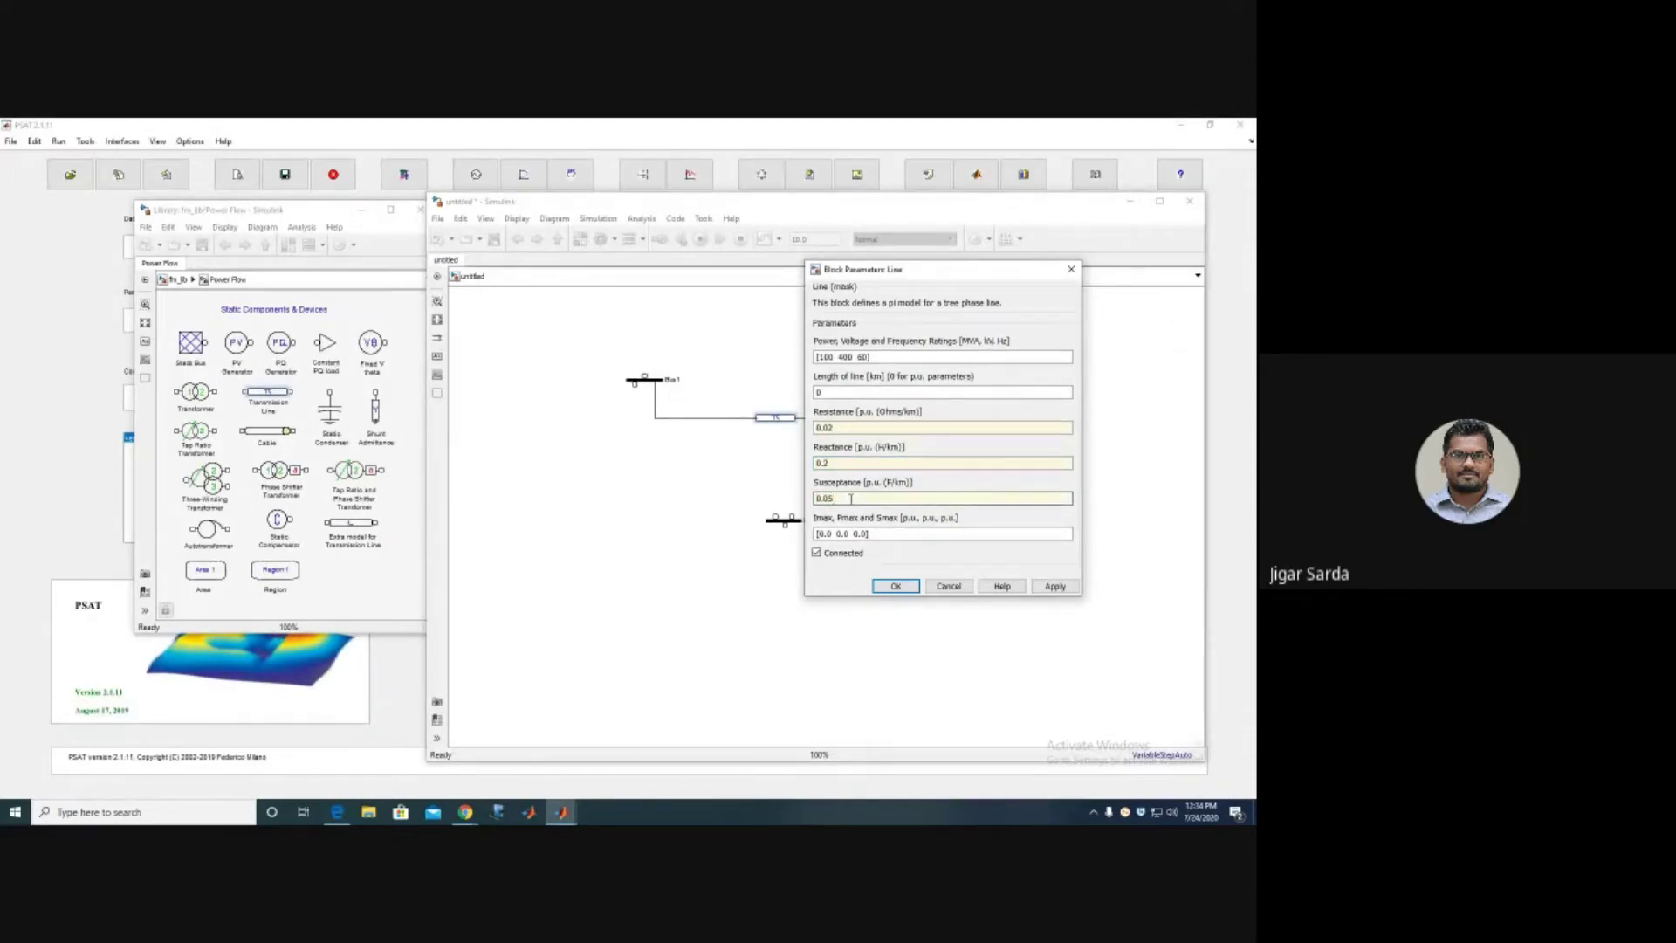
left_click(818, 357)
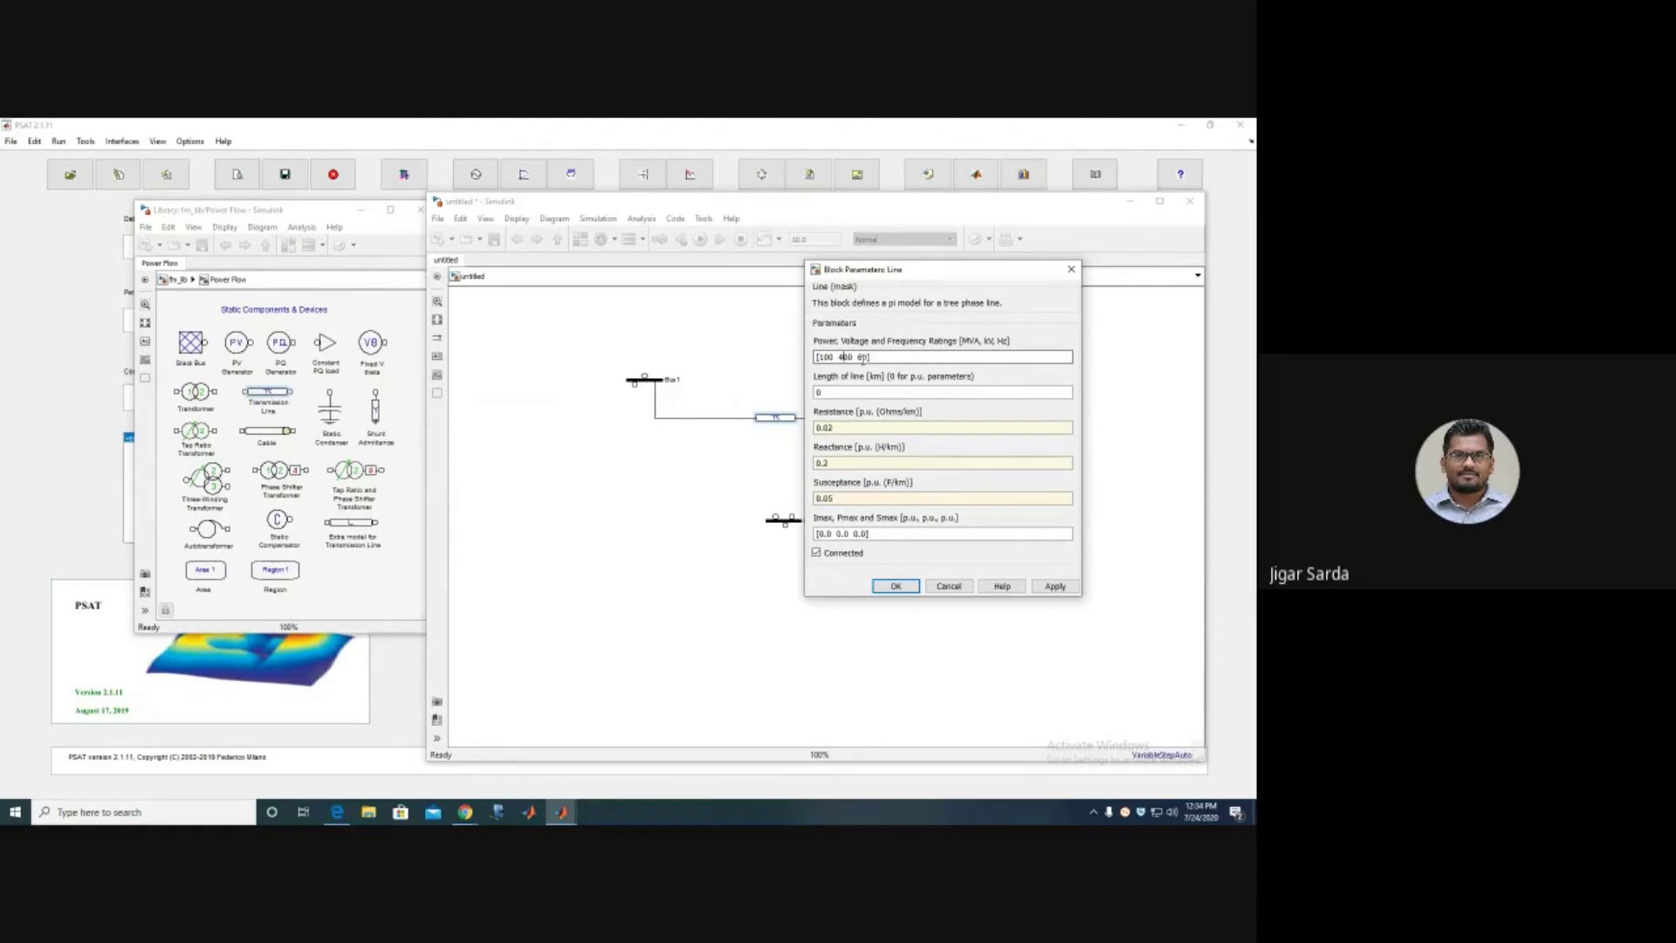
left_click(1054, 586)
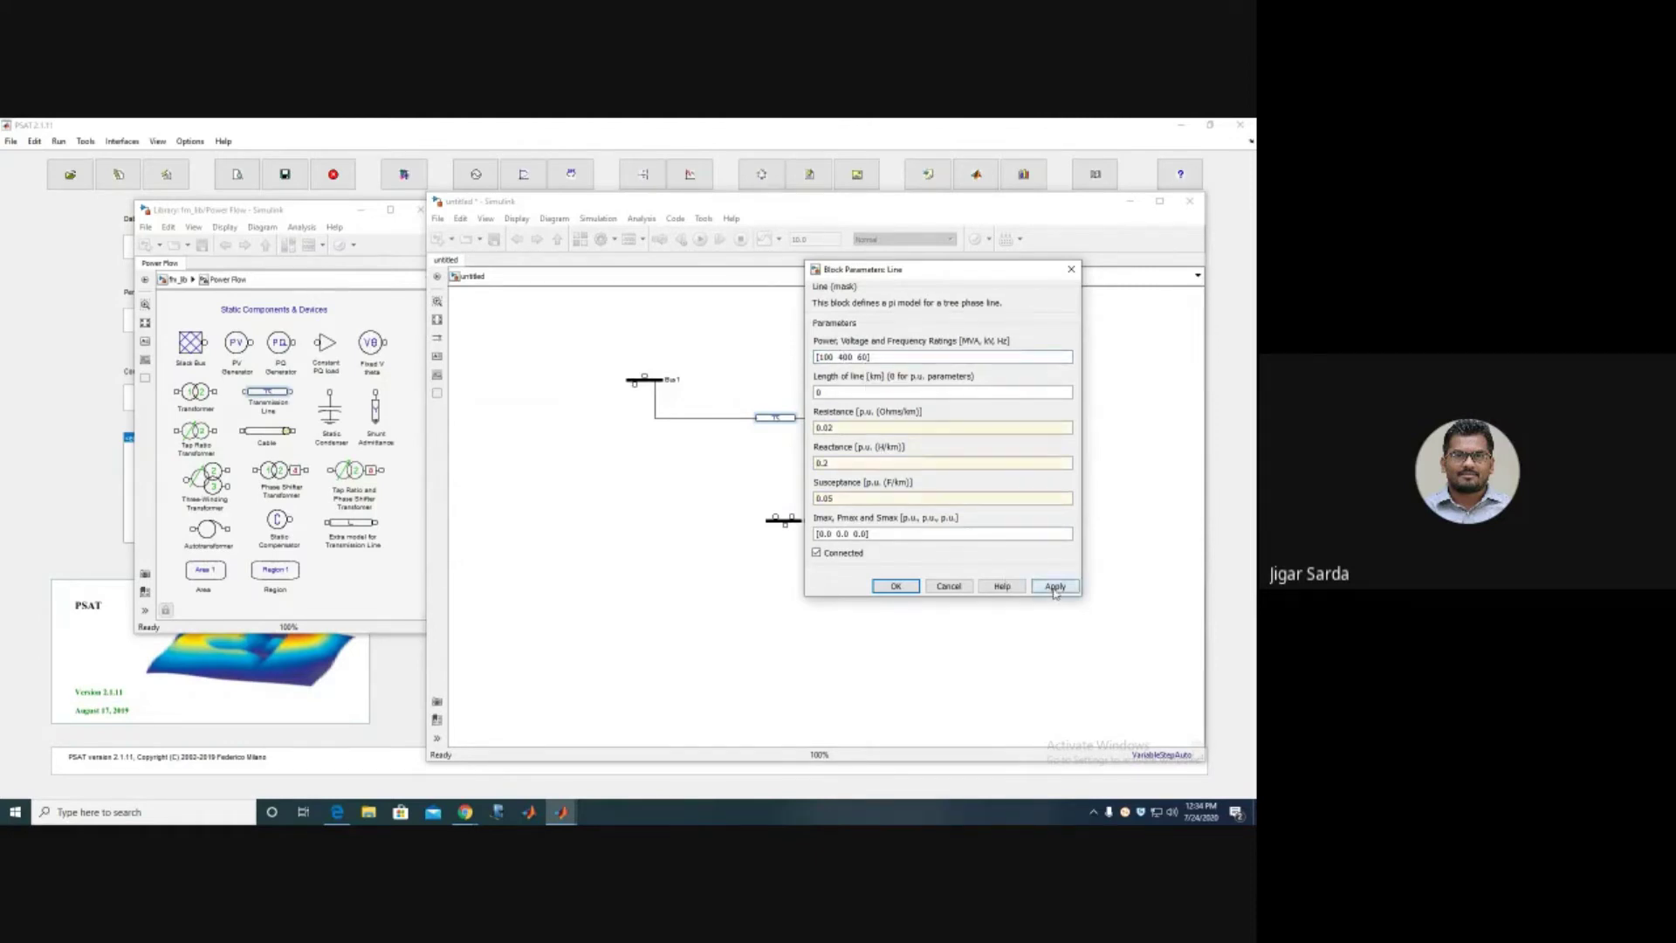
left_click(896, 586)
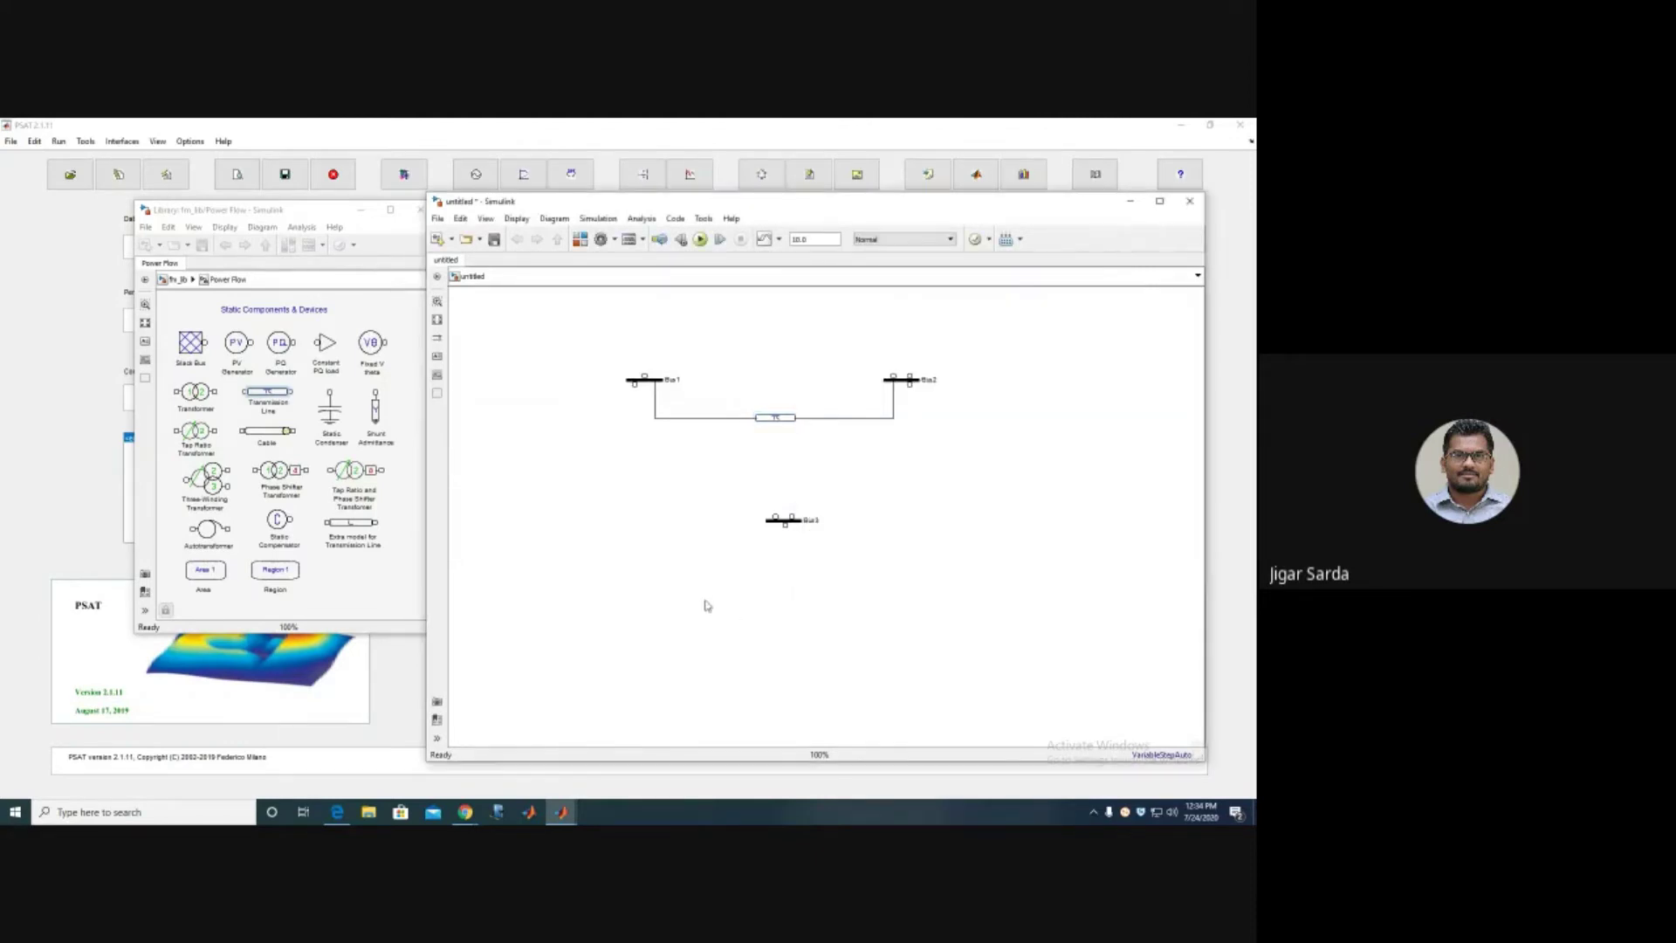
Place a second Transmission Line block below Bus1 and rotate it to vertical.
left_click_drag(267, 392, 646, 459)
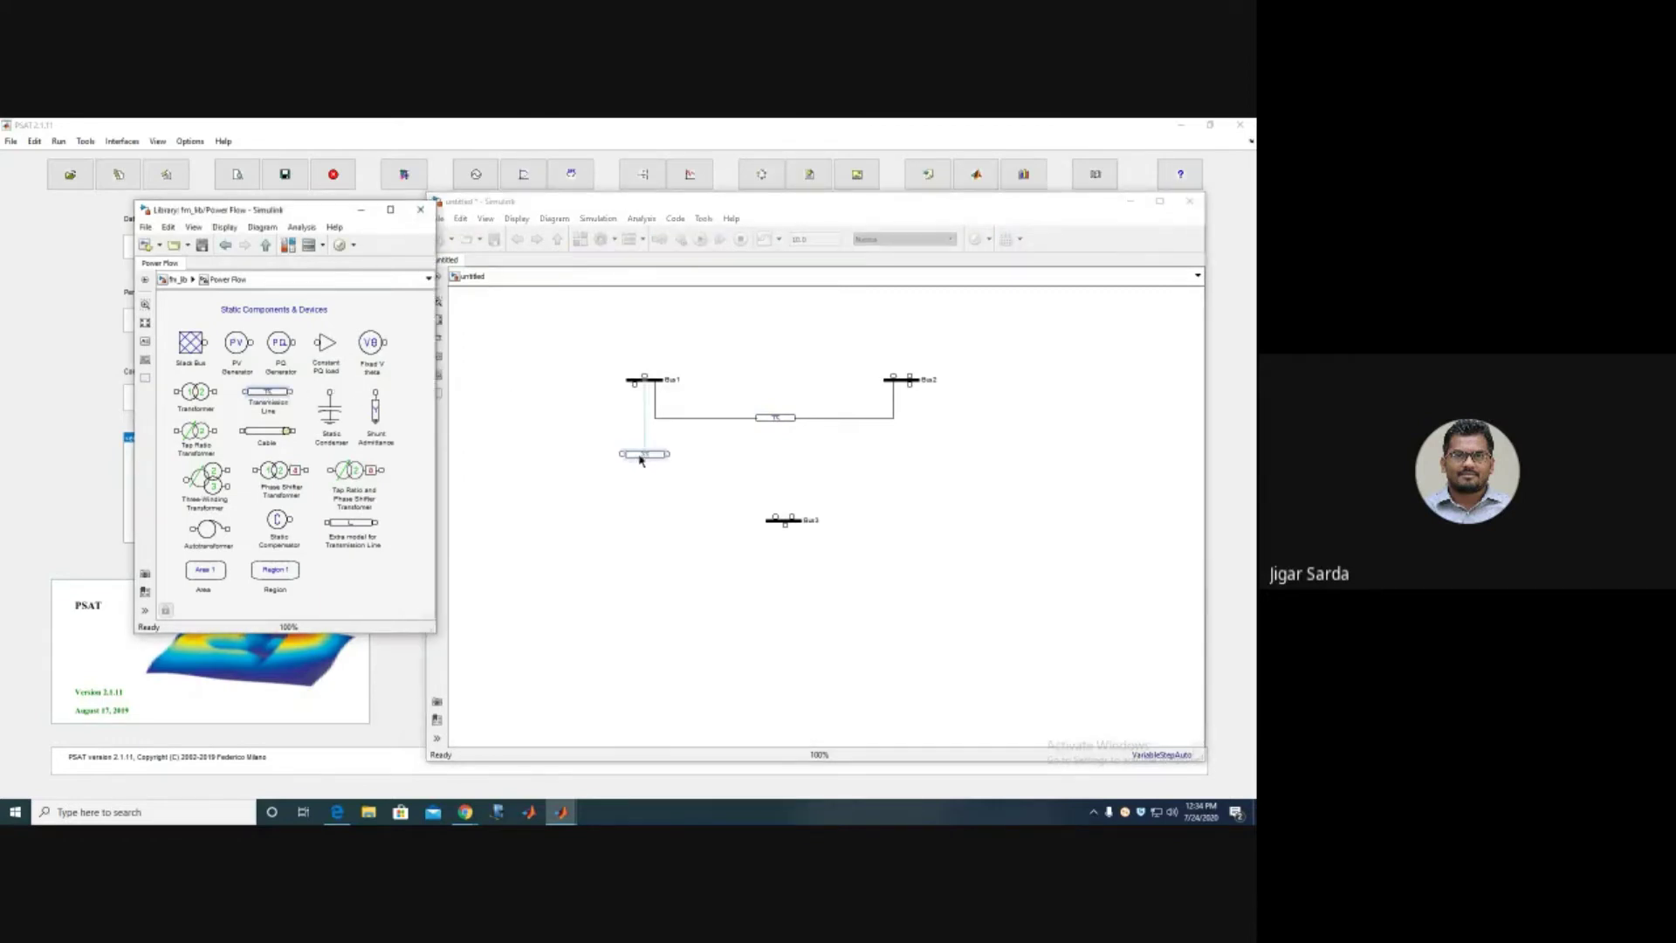
left_click(754, 492)
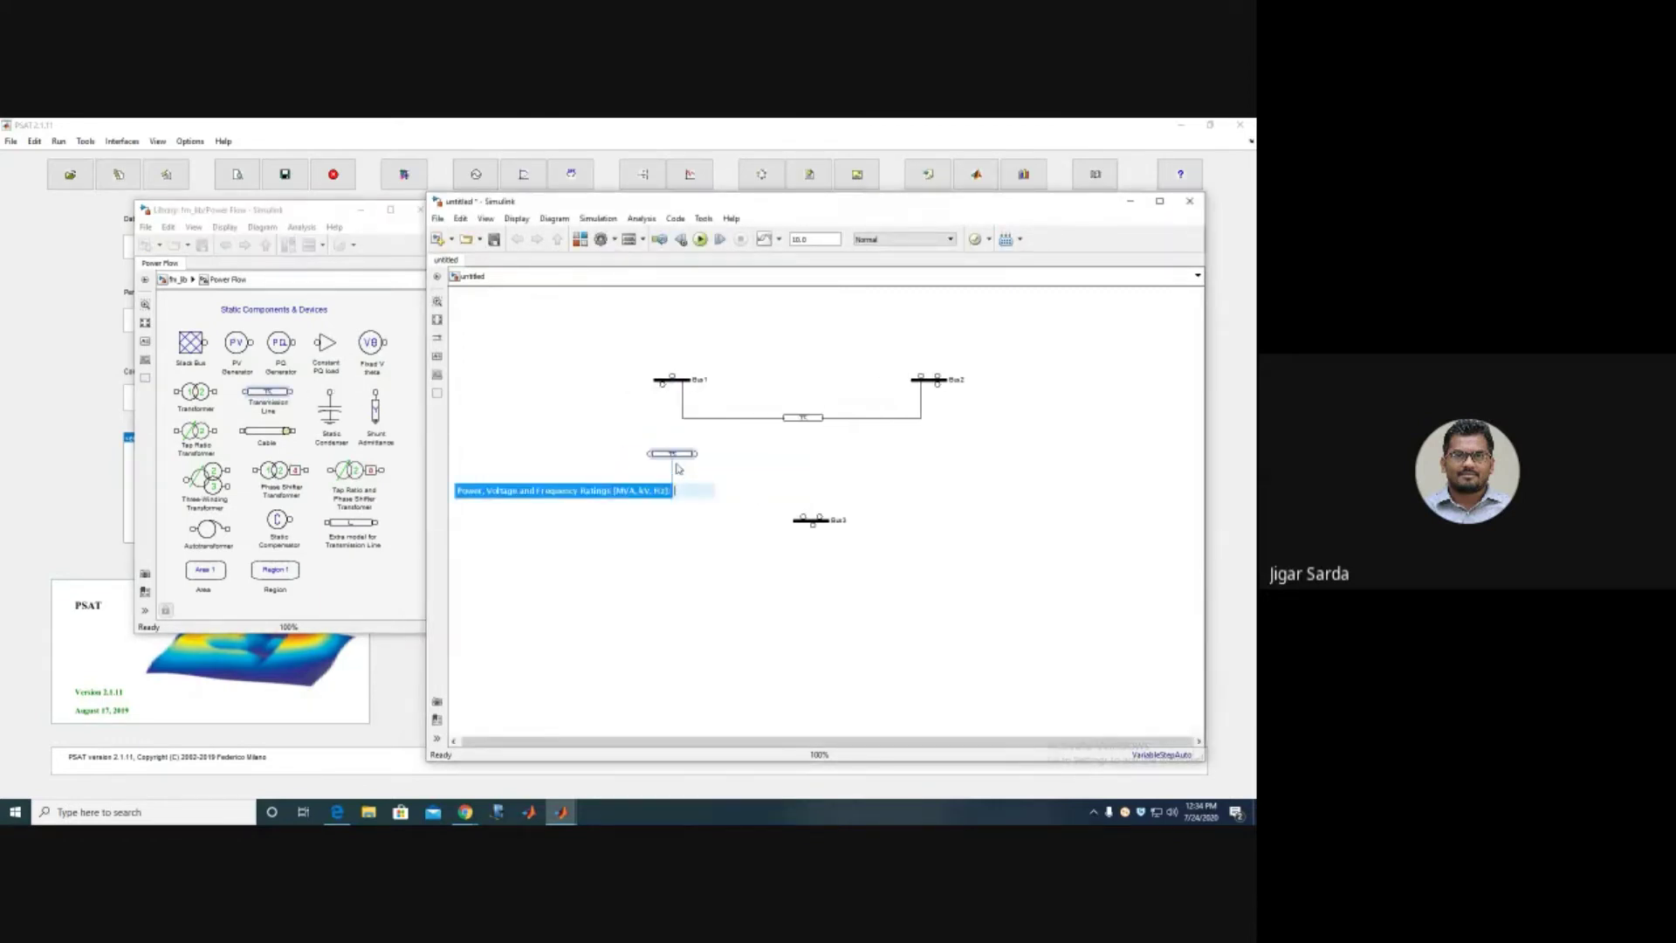
left_click(675, 455)
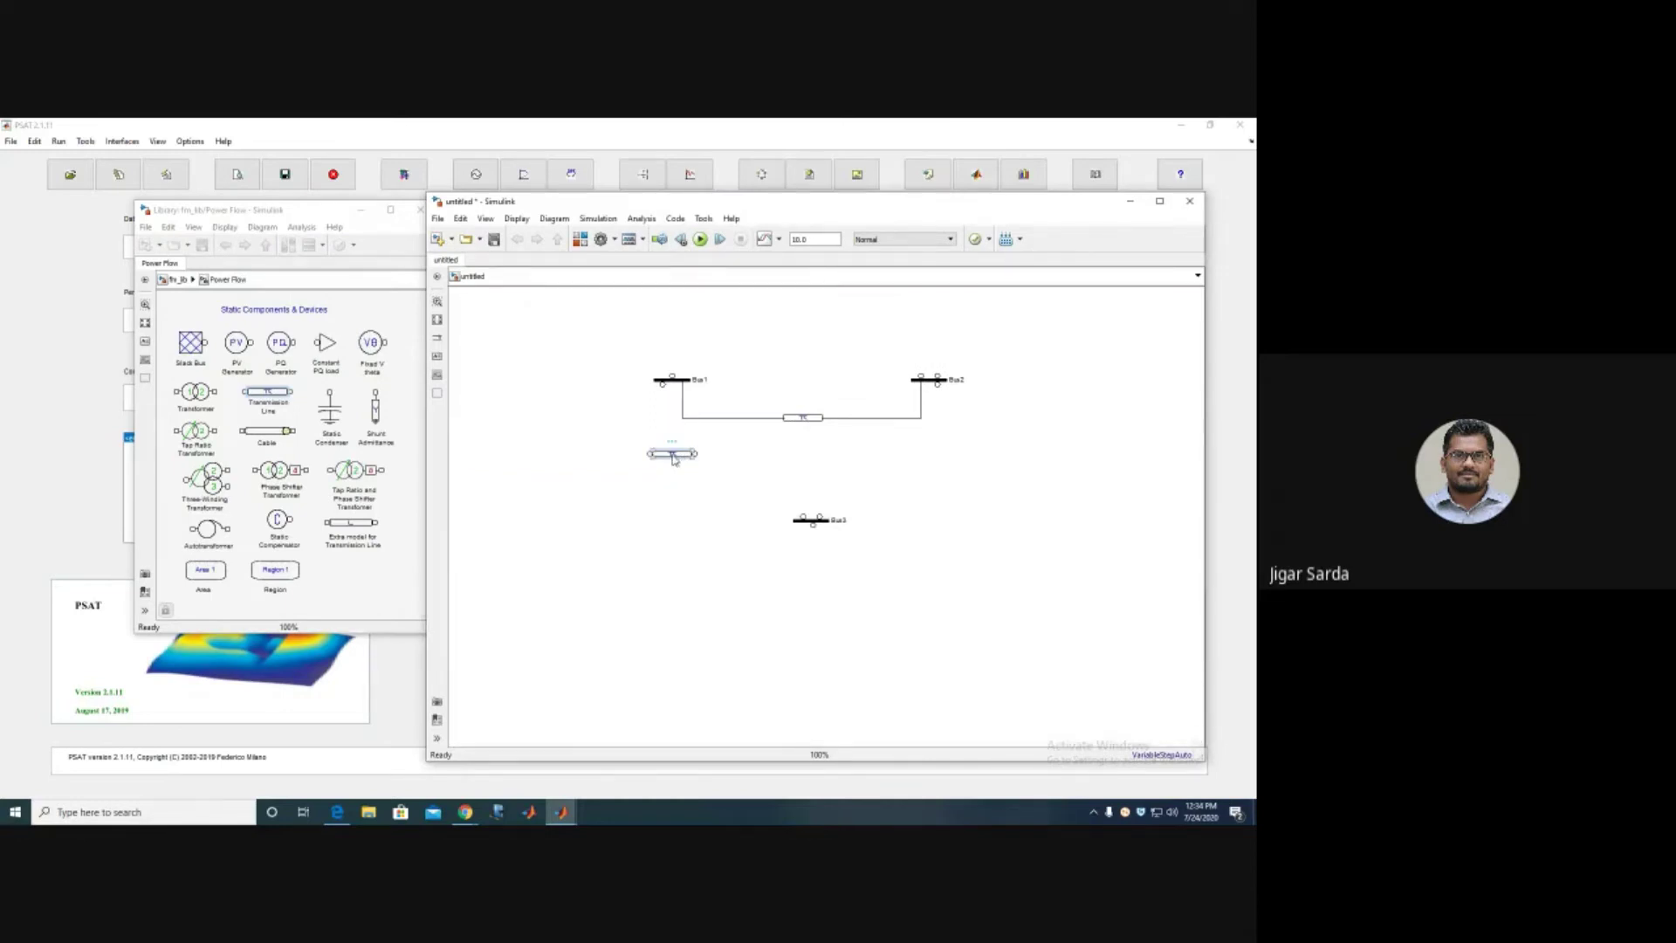
key("ctrl+r")
left_click_drag(673, 454, 664, 457)
left_click(630, 412)
Connect the vertical transmission line's upper end to Bus1 and its lower end to Bus3.
left_click_drag(662, 432, 662, 386)
left_click_drag(662, 478, 801, 514)
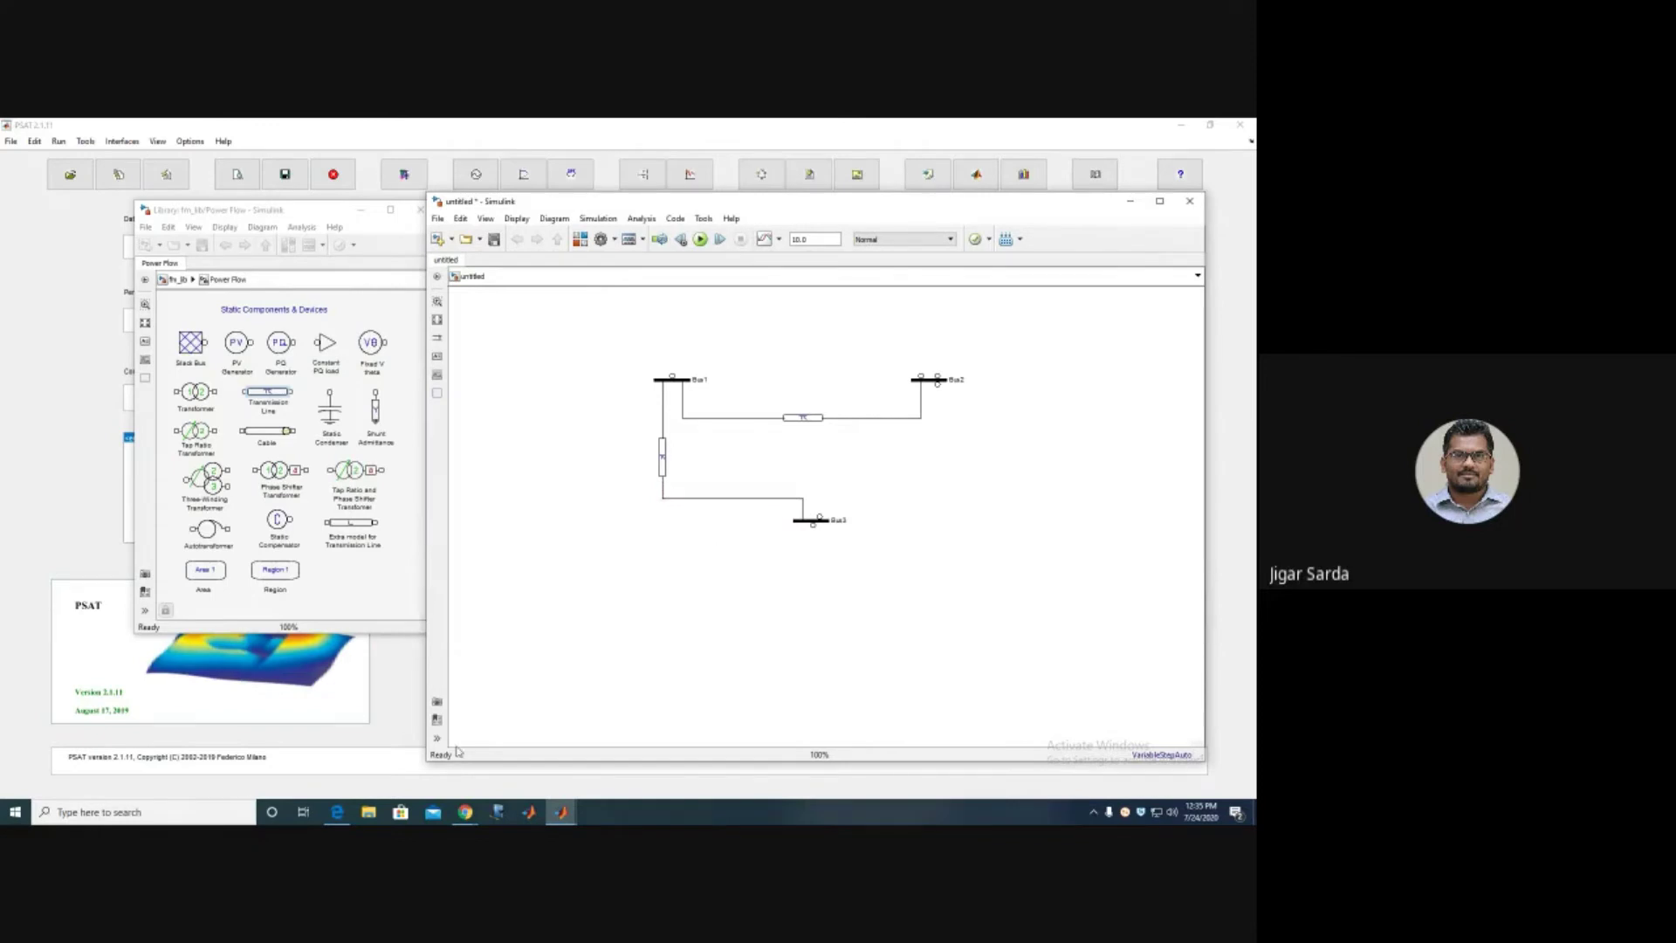
Look up the line data between buses 1 and 3 in the PDF's transmission network table.
left_click(334, 816)
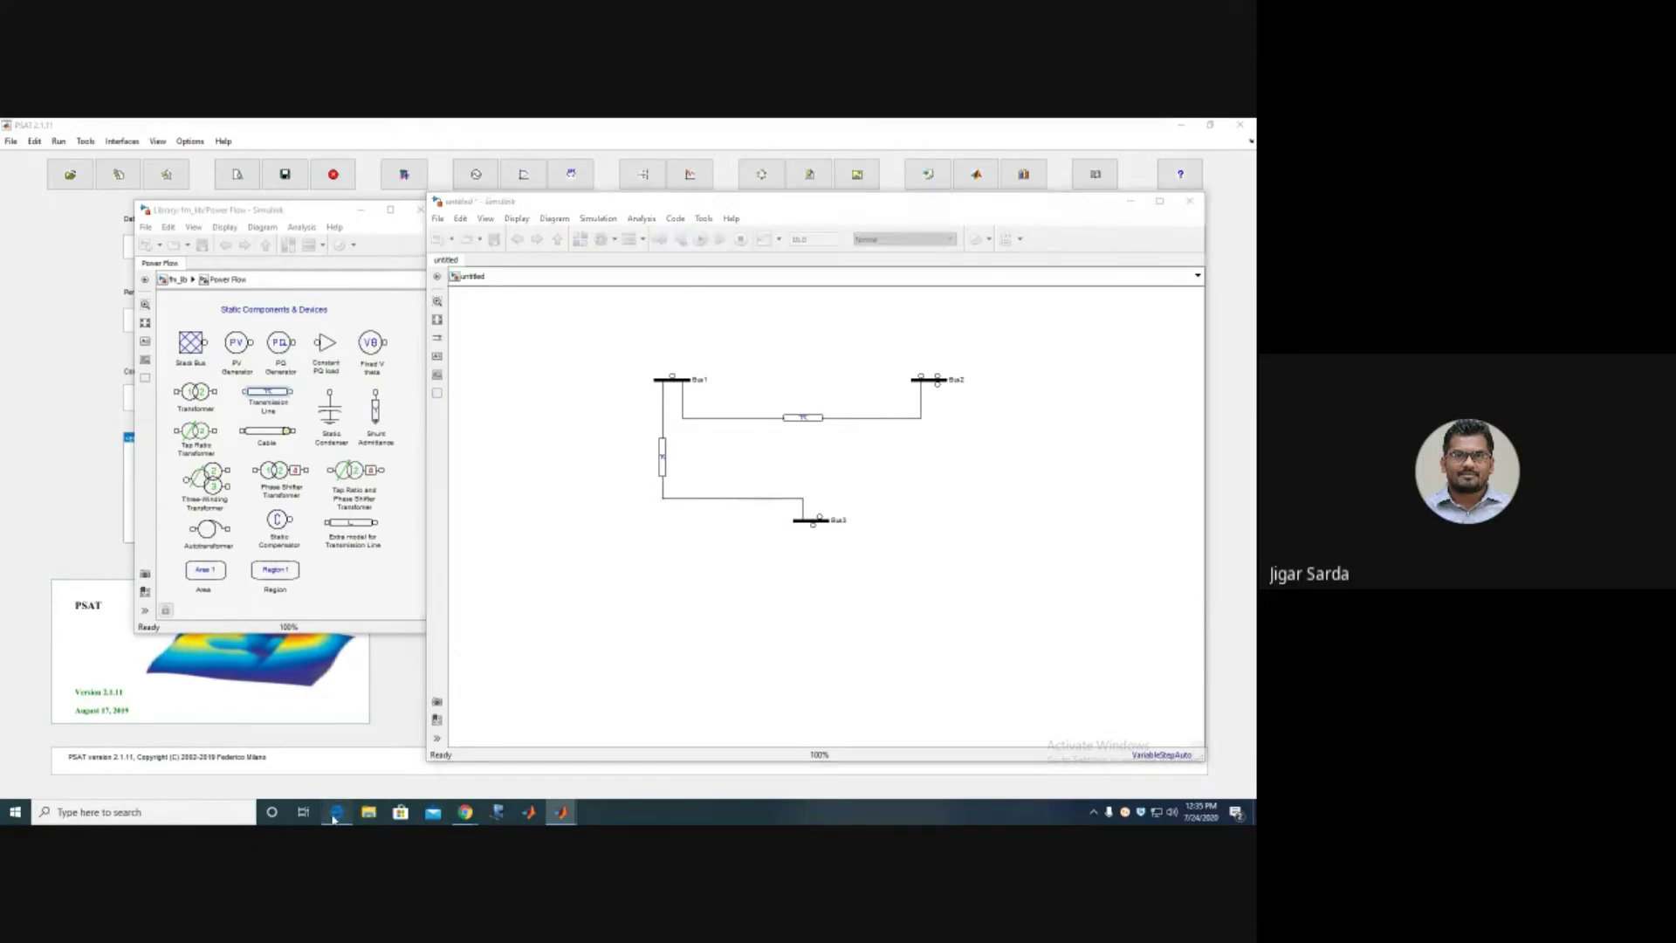
left_click(545, 350)
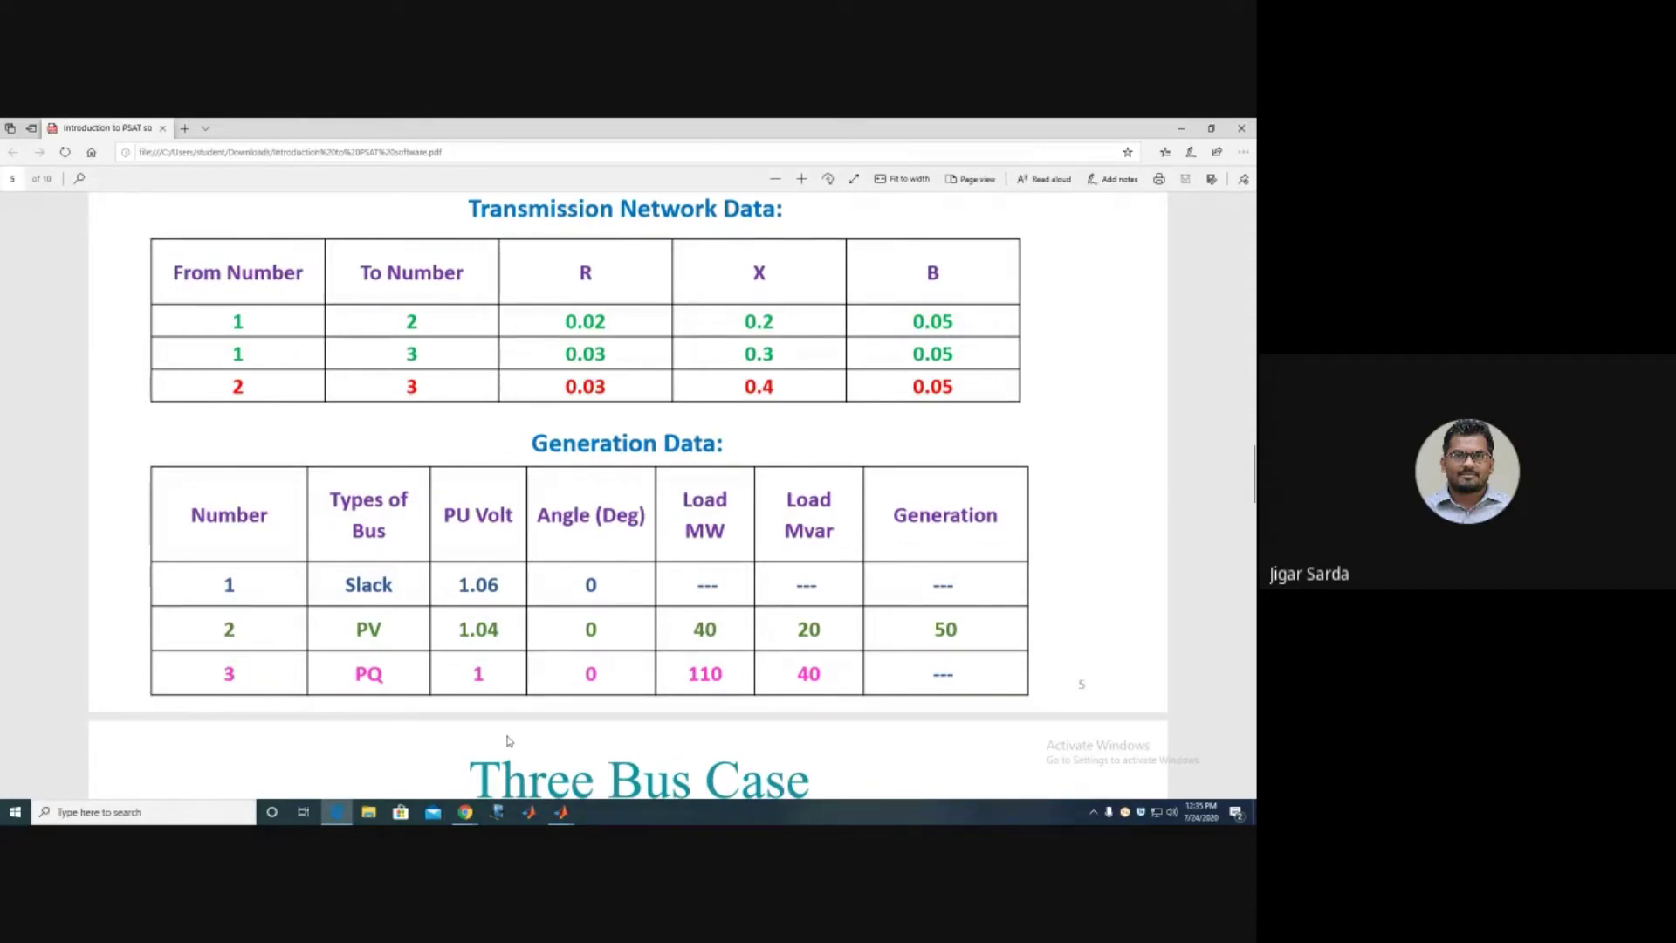
Set the Bus1–Bus3 line's resistance to 0.03, reactance to 0.3 and susceptance to 0.05 p.u., and apply the parameters.
mouse_move(561, 813)
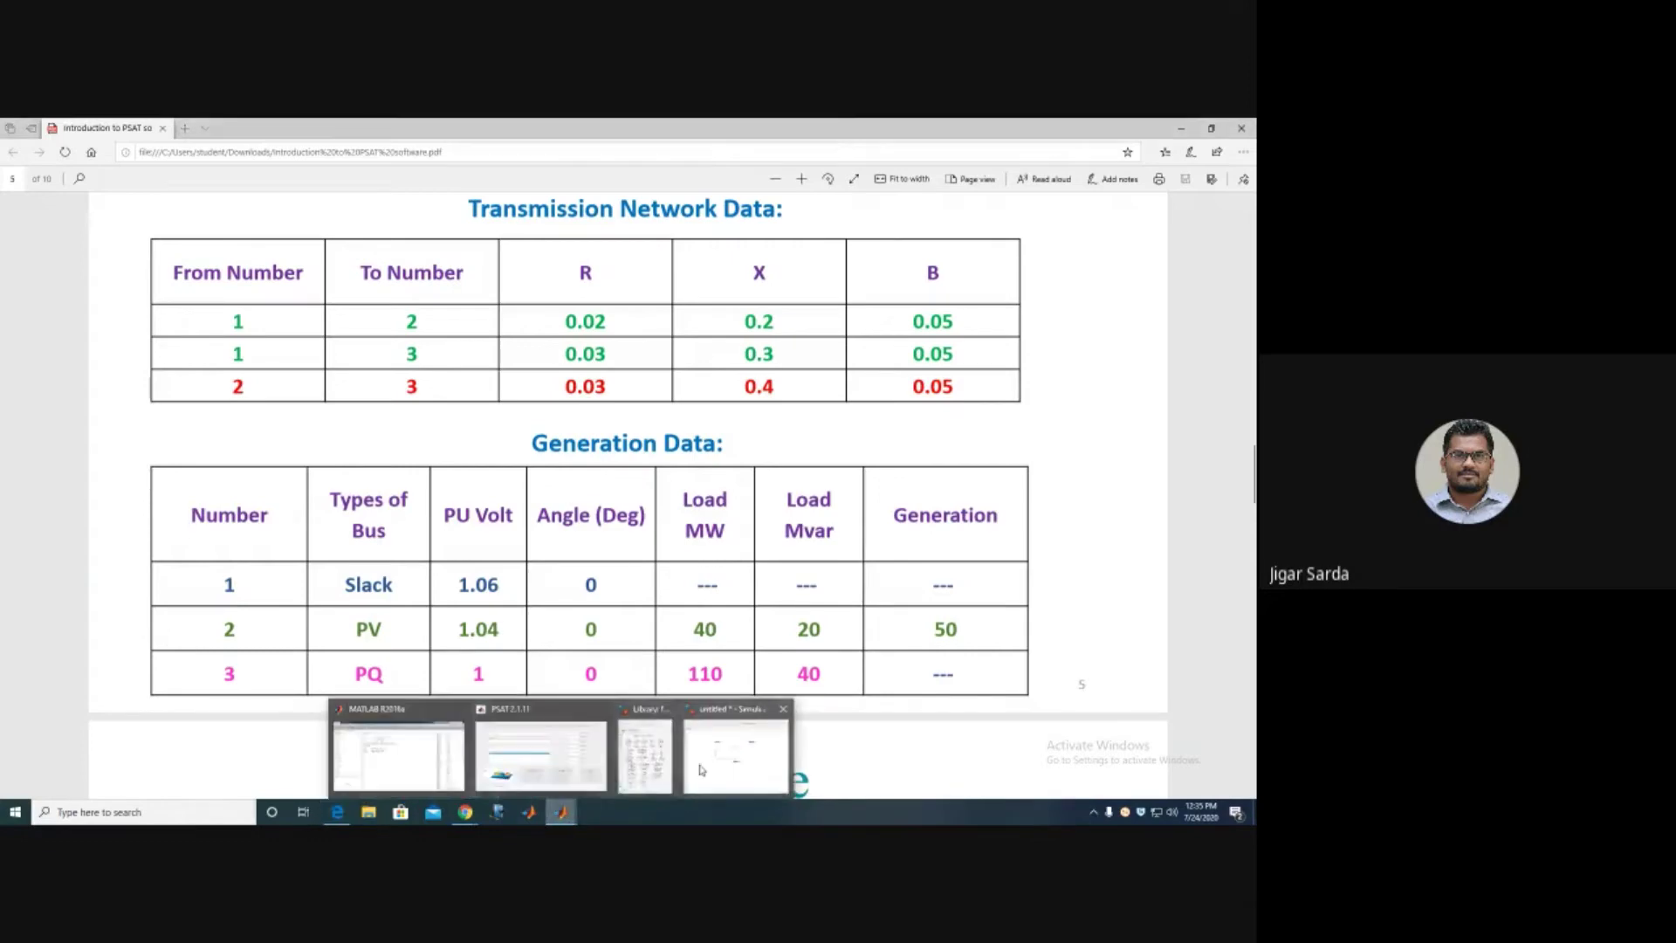
left_click(782, 768)
double_click(664, 469)
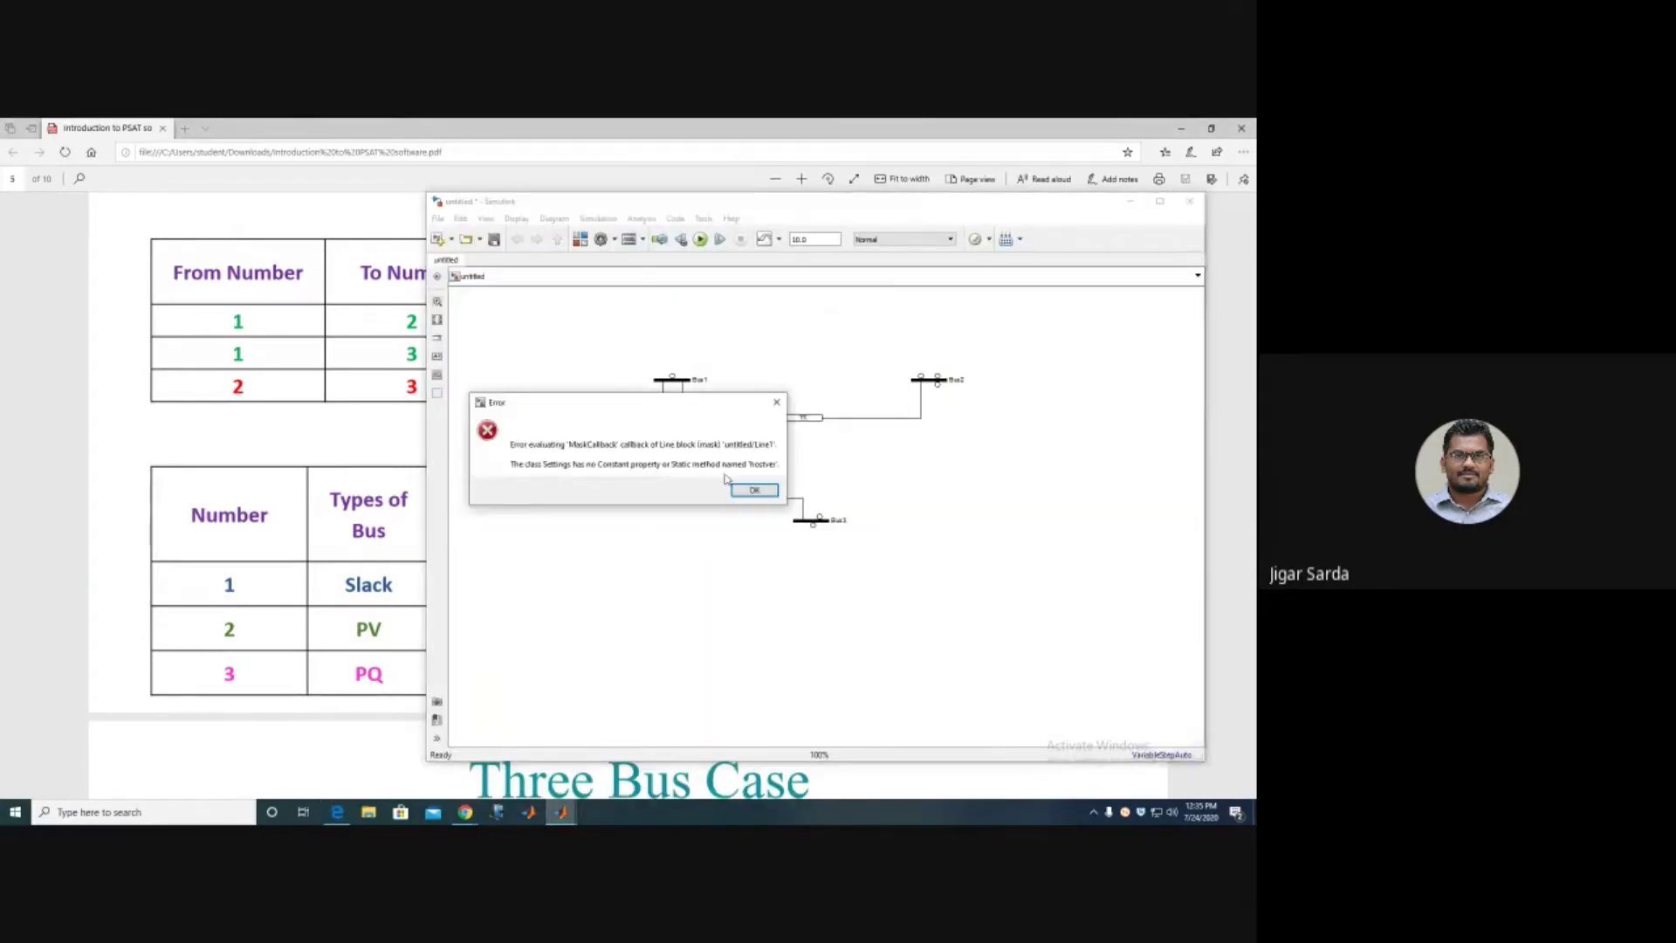
left_click(751, 486)
left_click_drag(686, 467, 716, 466)
type("0.03")
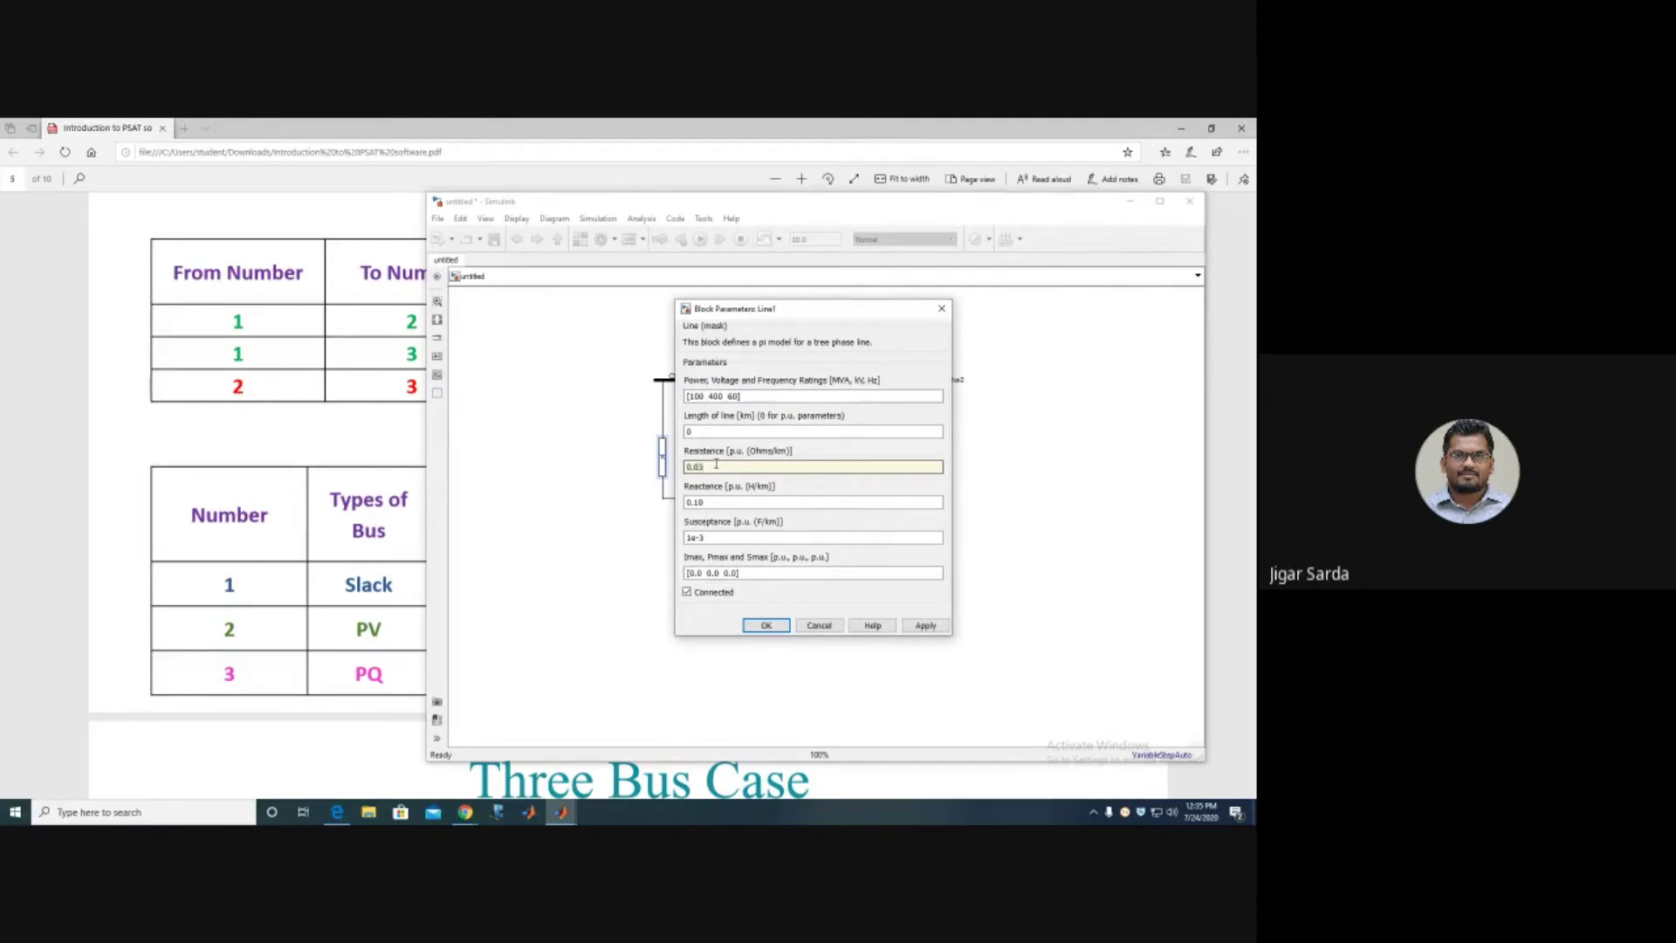
left_click_drag(687, 502, 717, 501)
type("0")
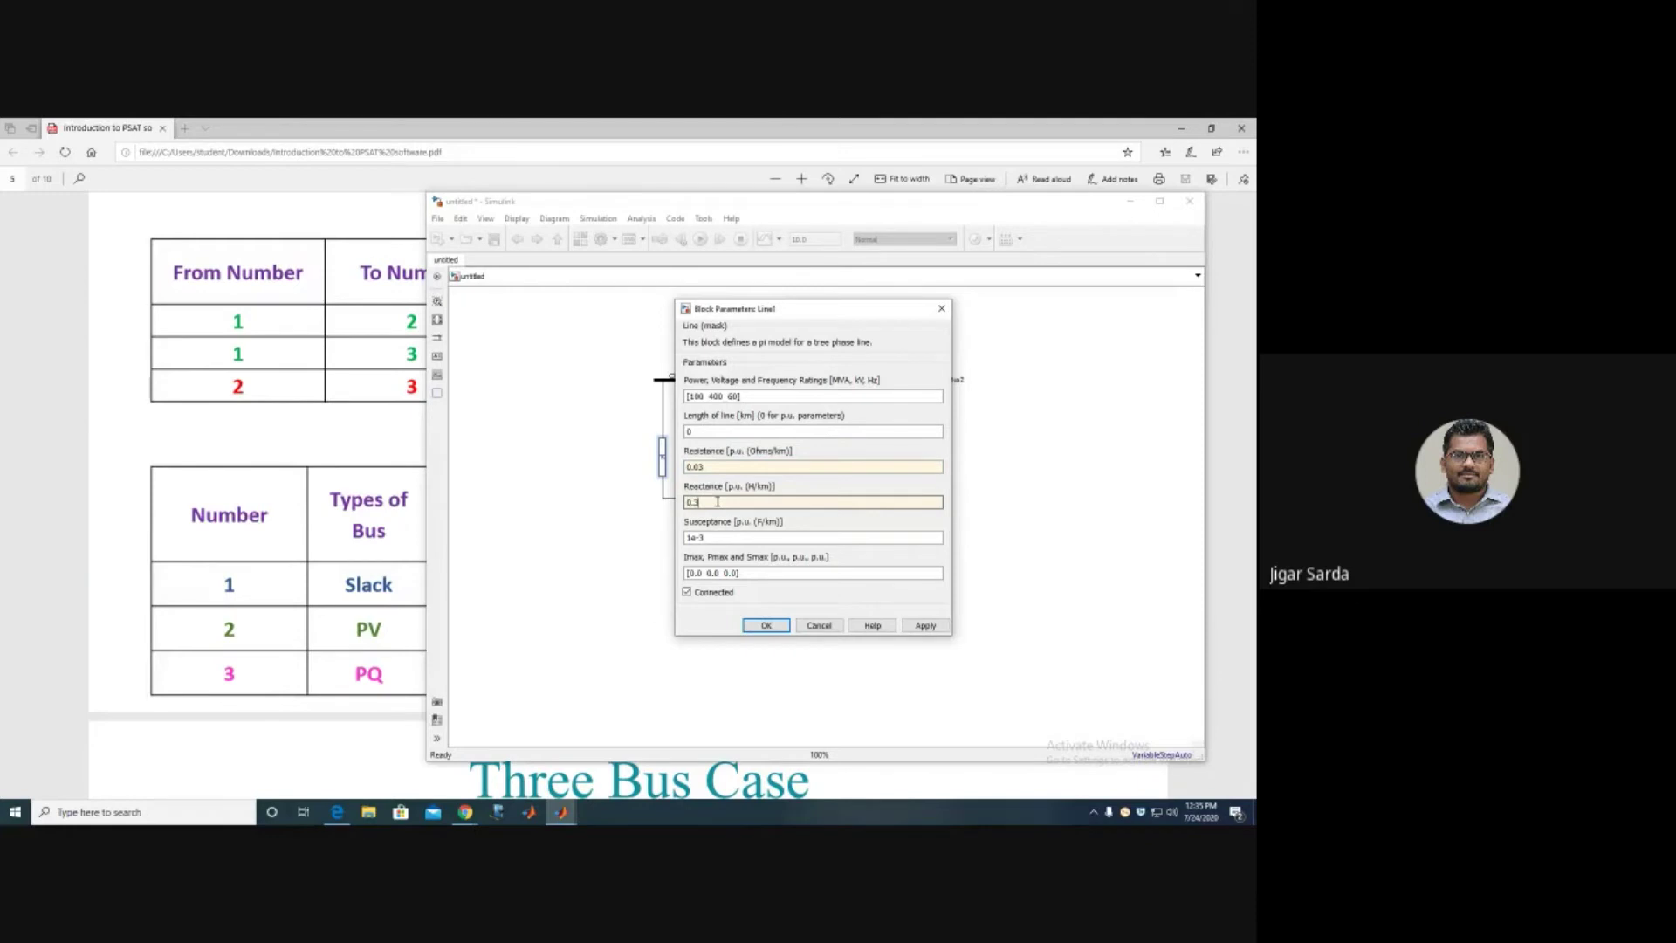
left_click_drag(687, 536, 716, 535)
type("0.05")
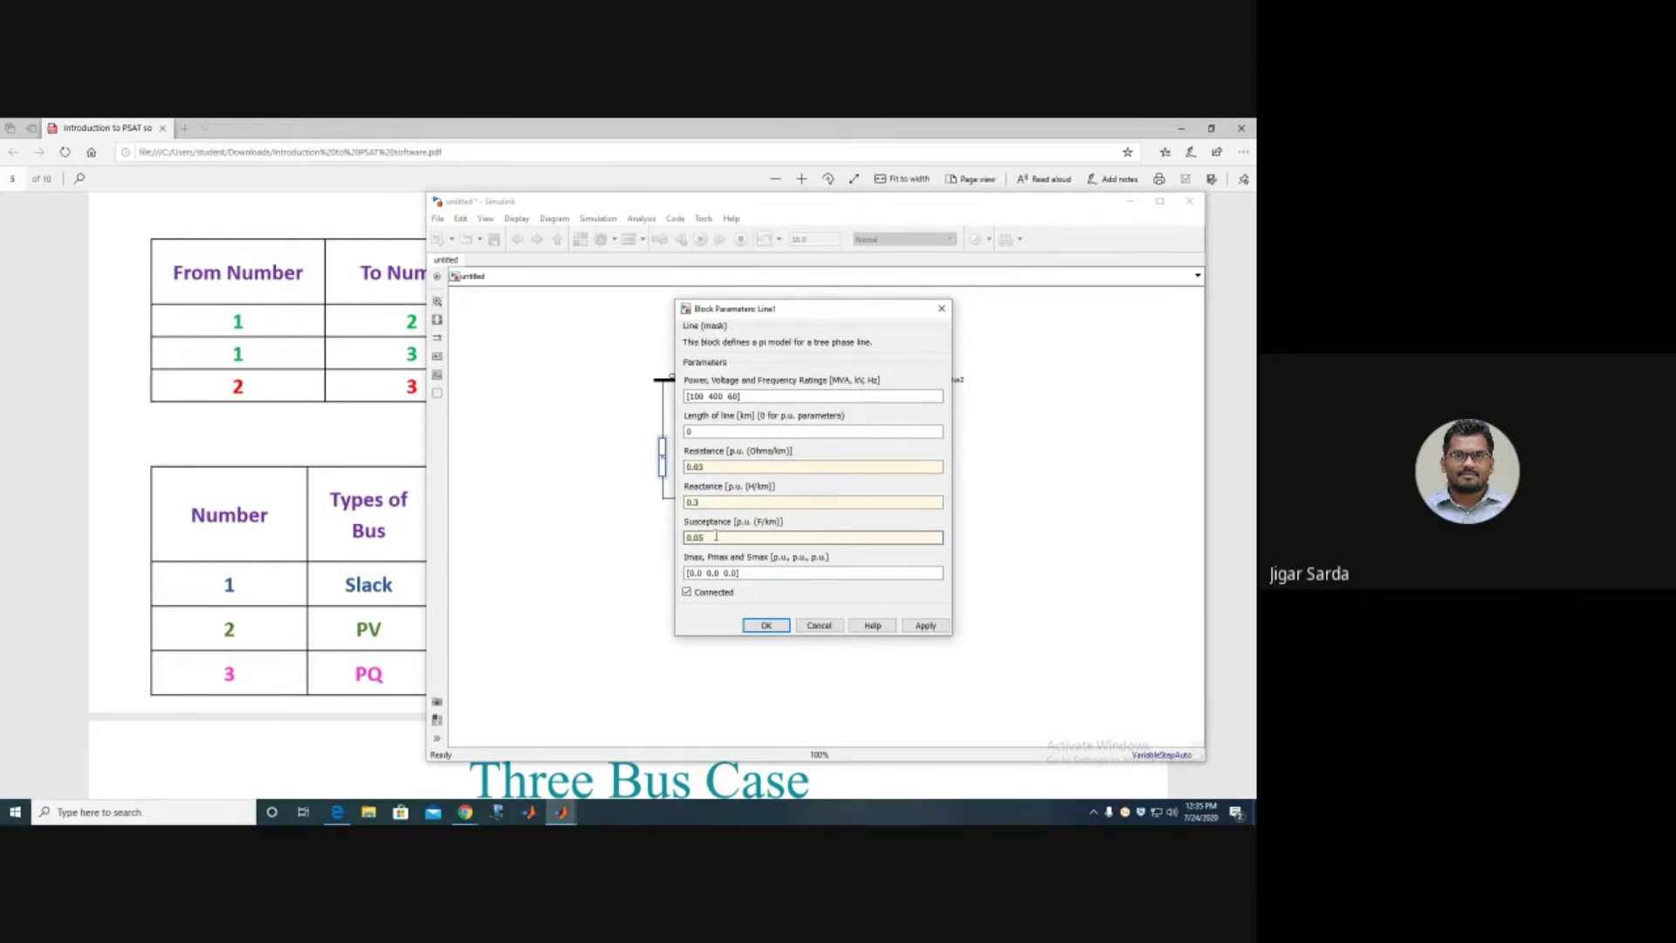
left_click(925, 625)
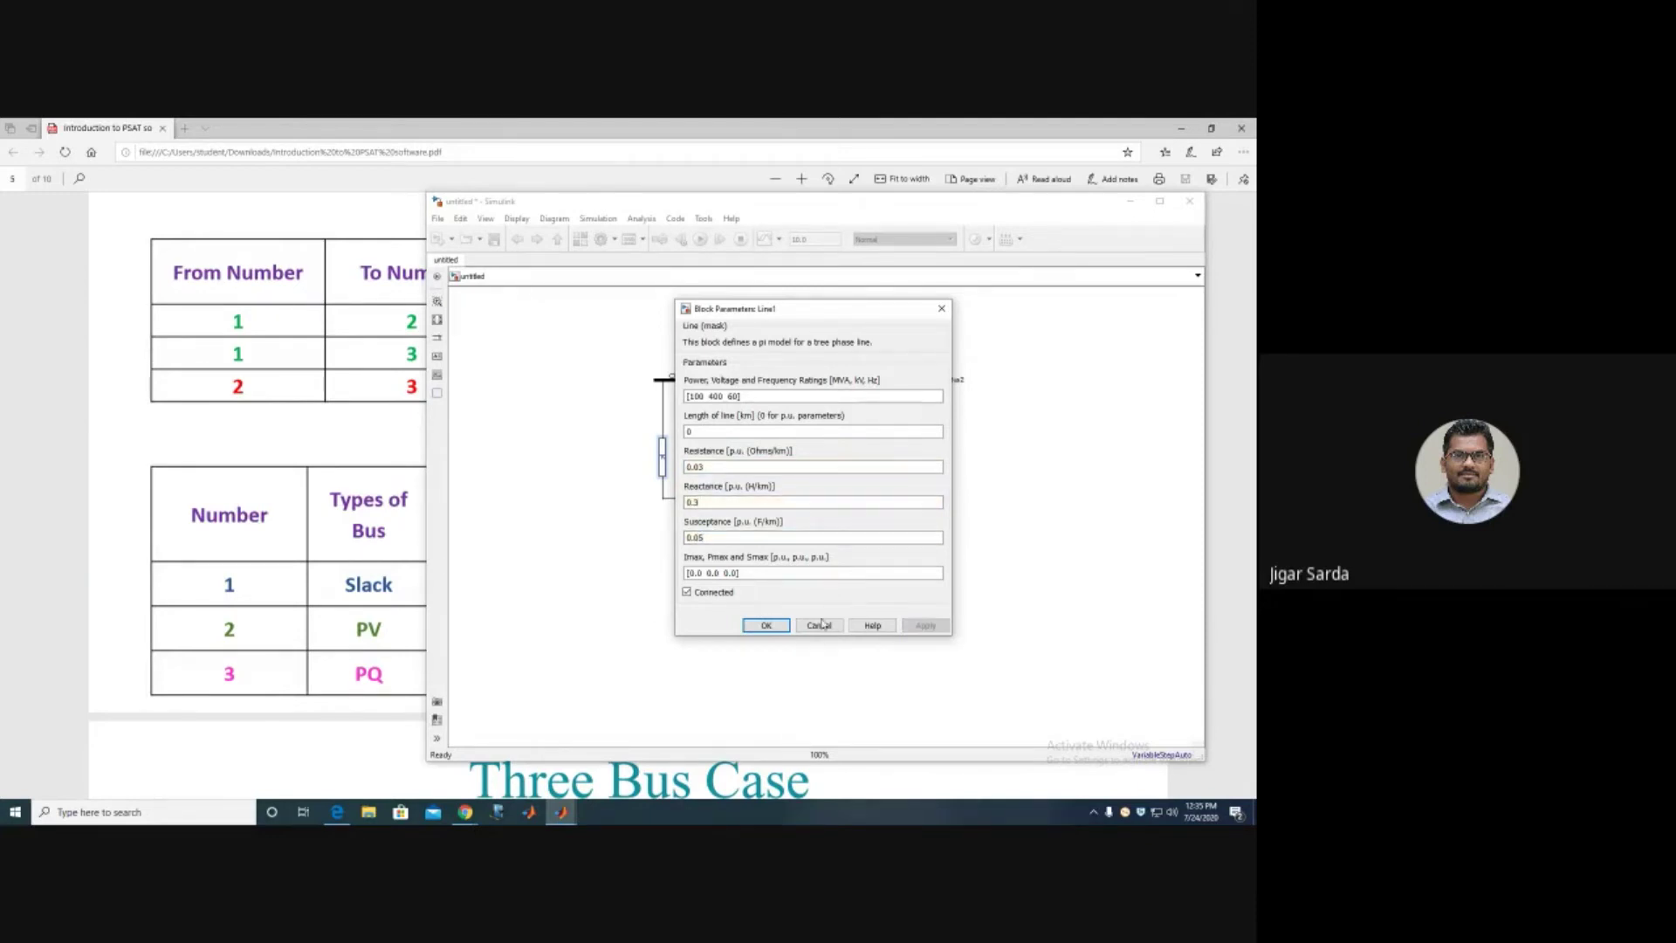
left_click(765, 625)
Place a third Transmission Line block below Bus2 and rotate it to vertical.
left_click(249, 472)
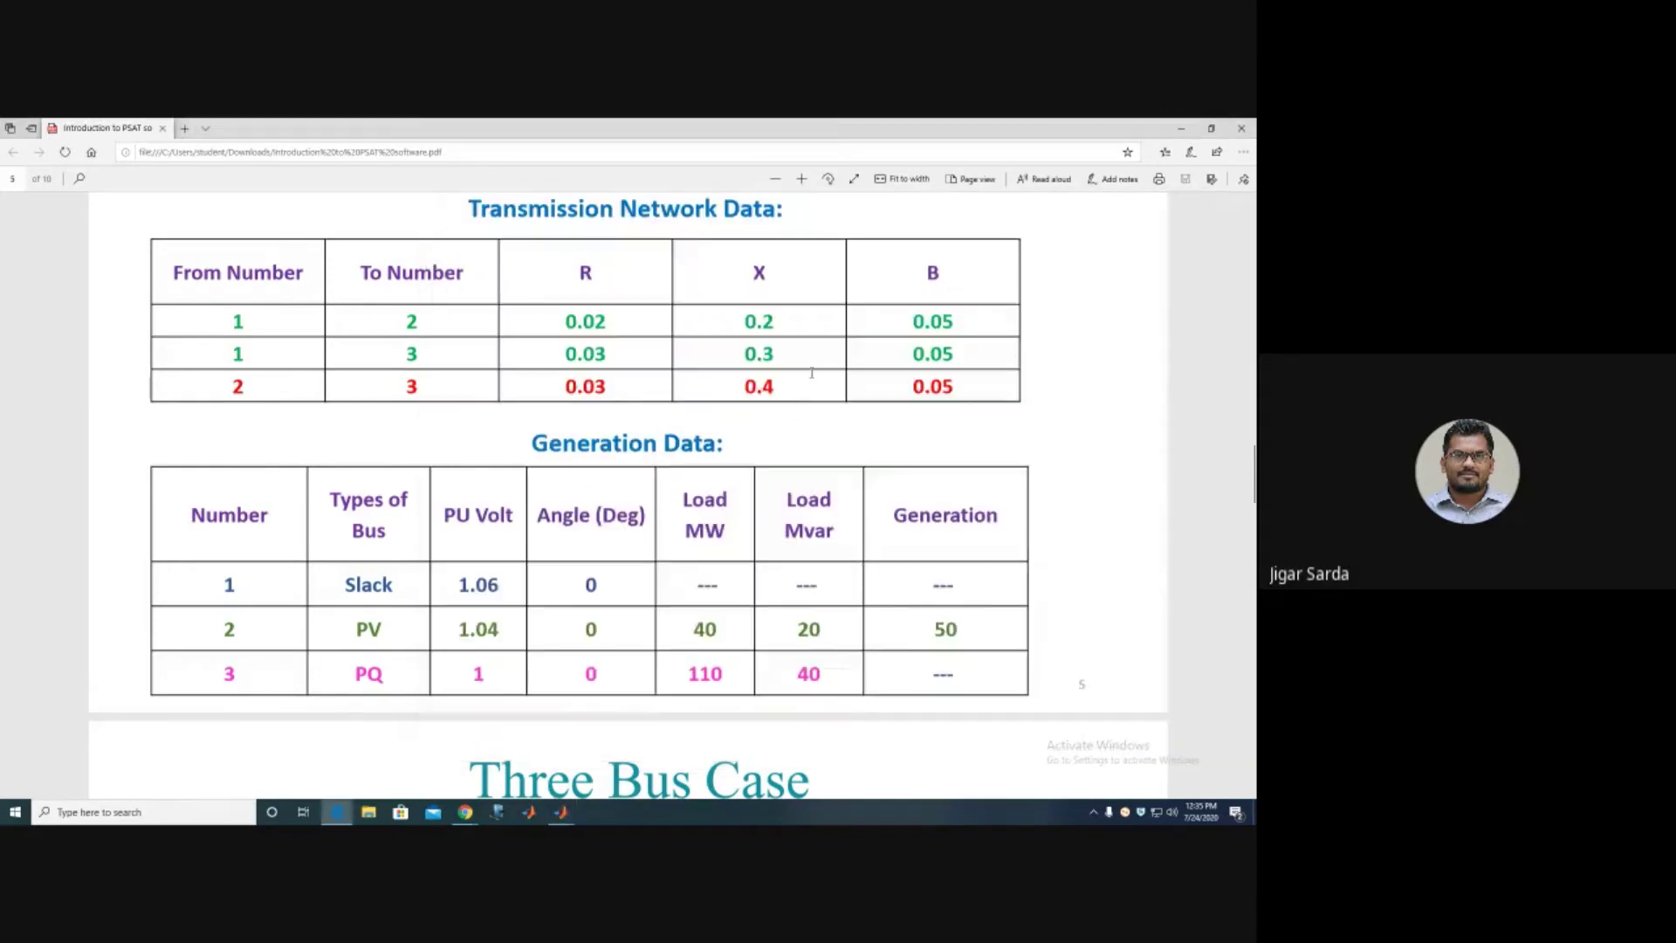
mouse_move(561, 812)
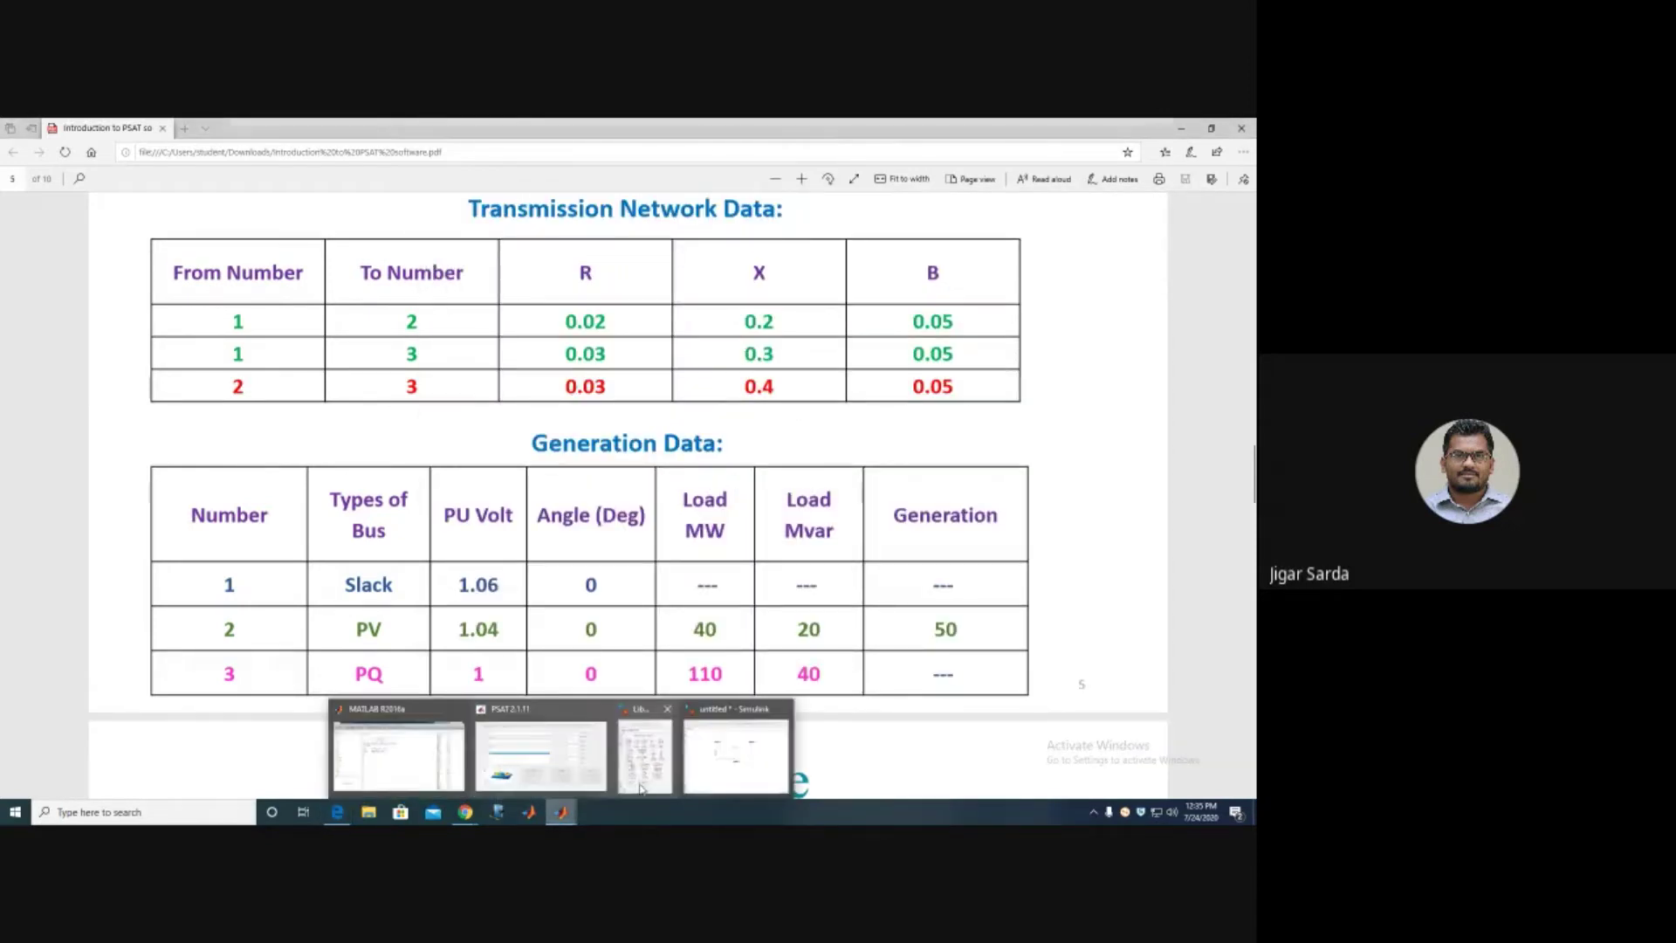
left_click(685, 763)
left_click(657, 560)
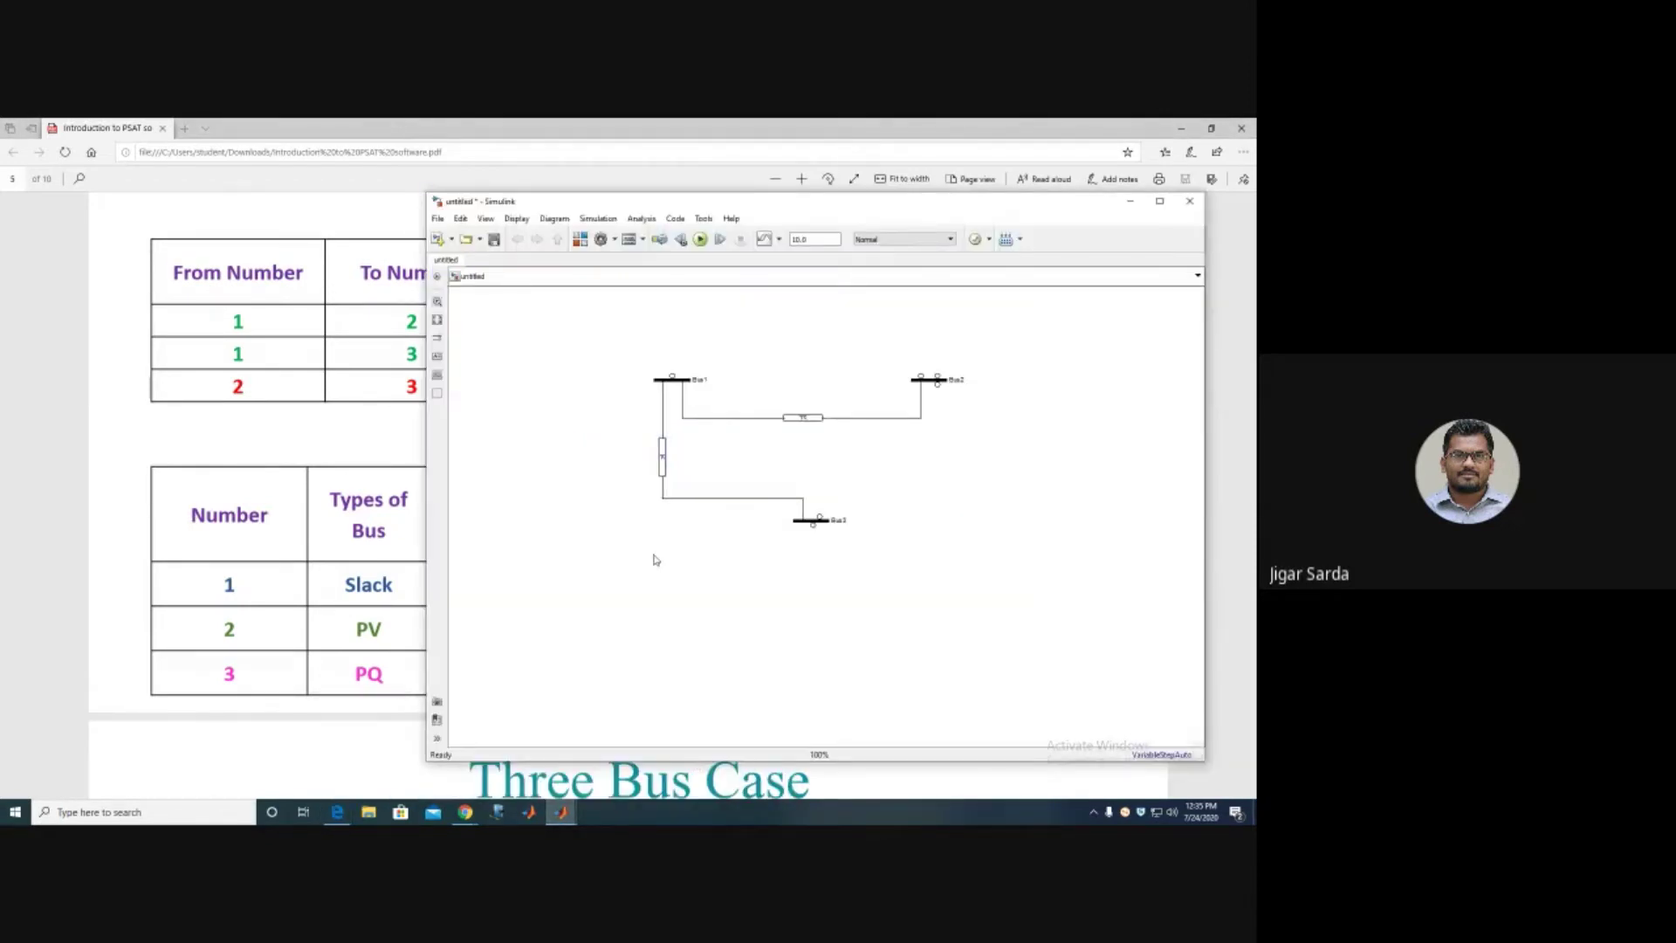
left_click(561, 812)
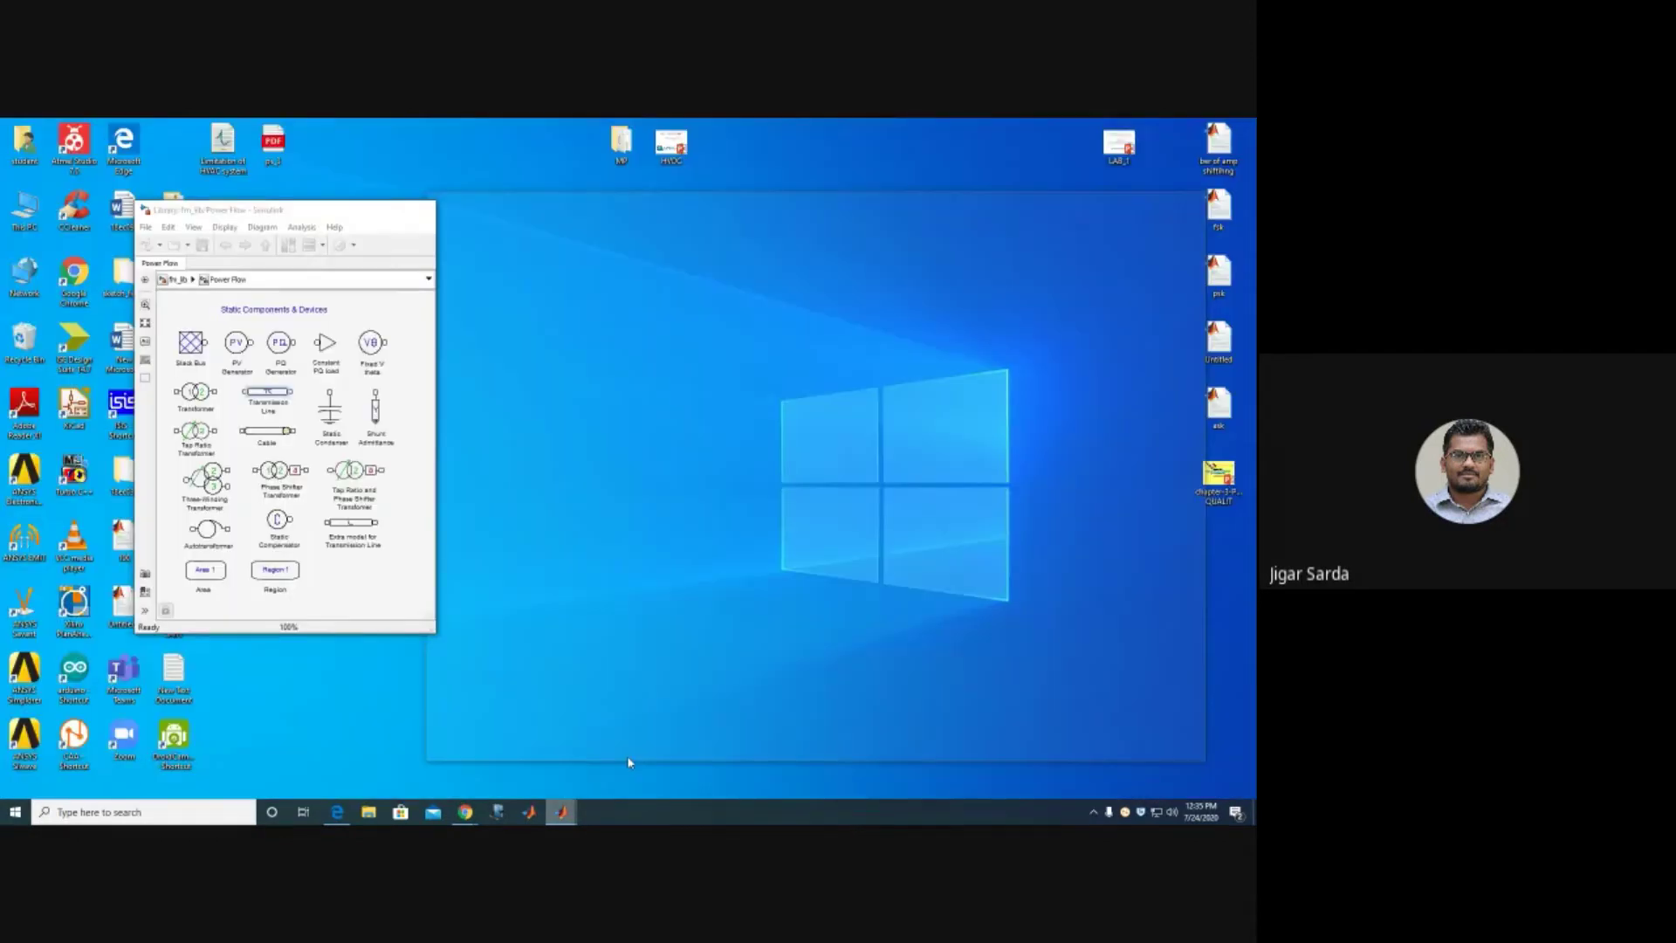
left_click(629, 762)
left_click_drag(268, 392, 927, 475)
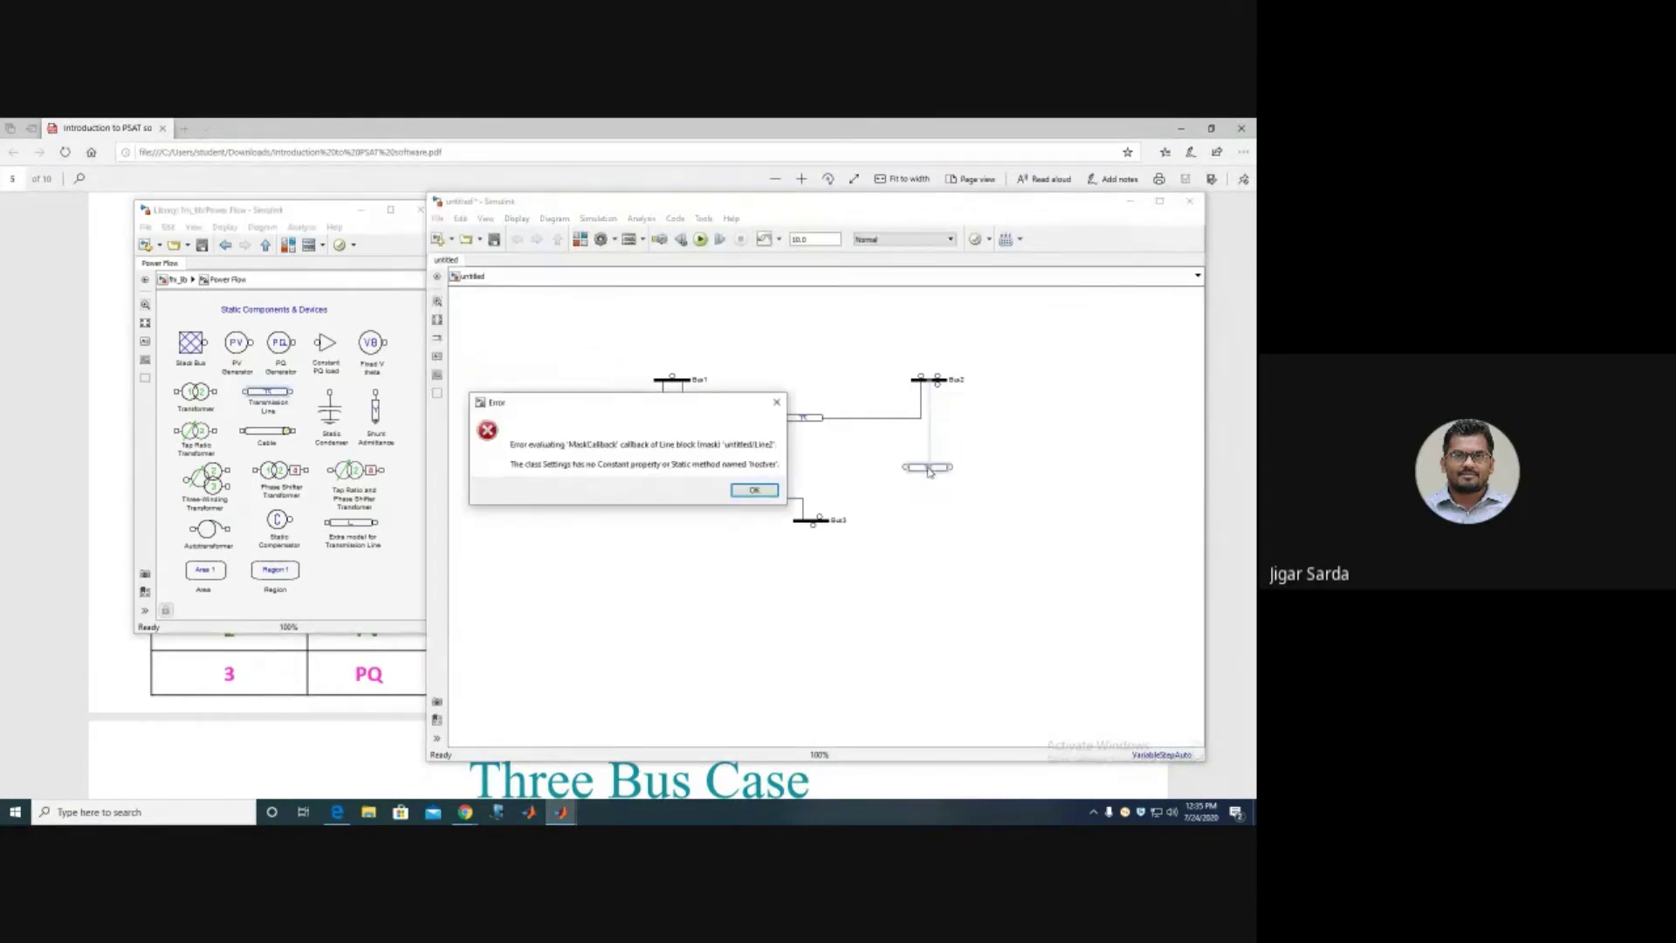
left_click(754, 490)
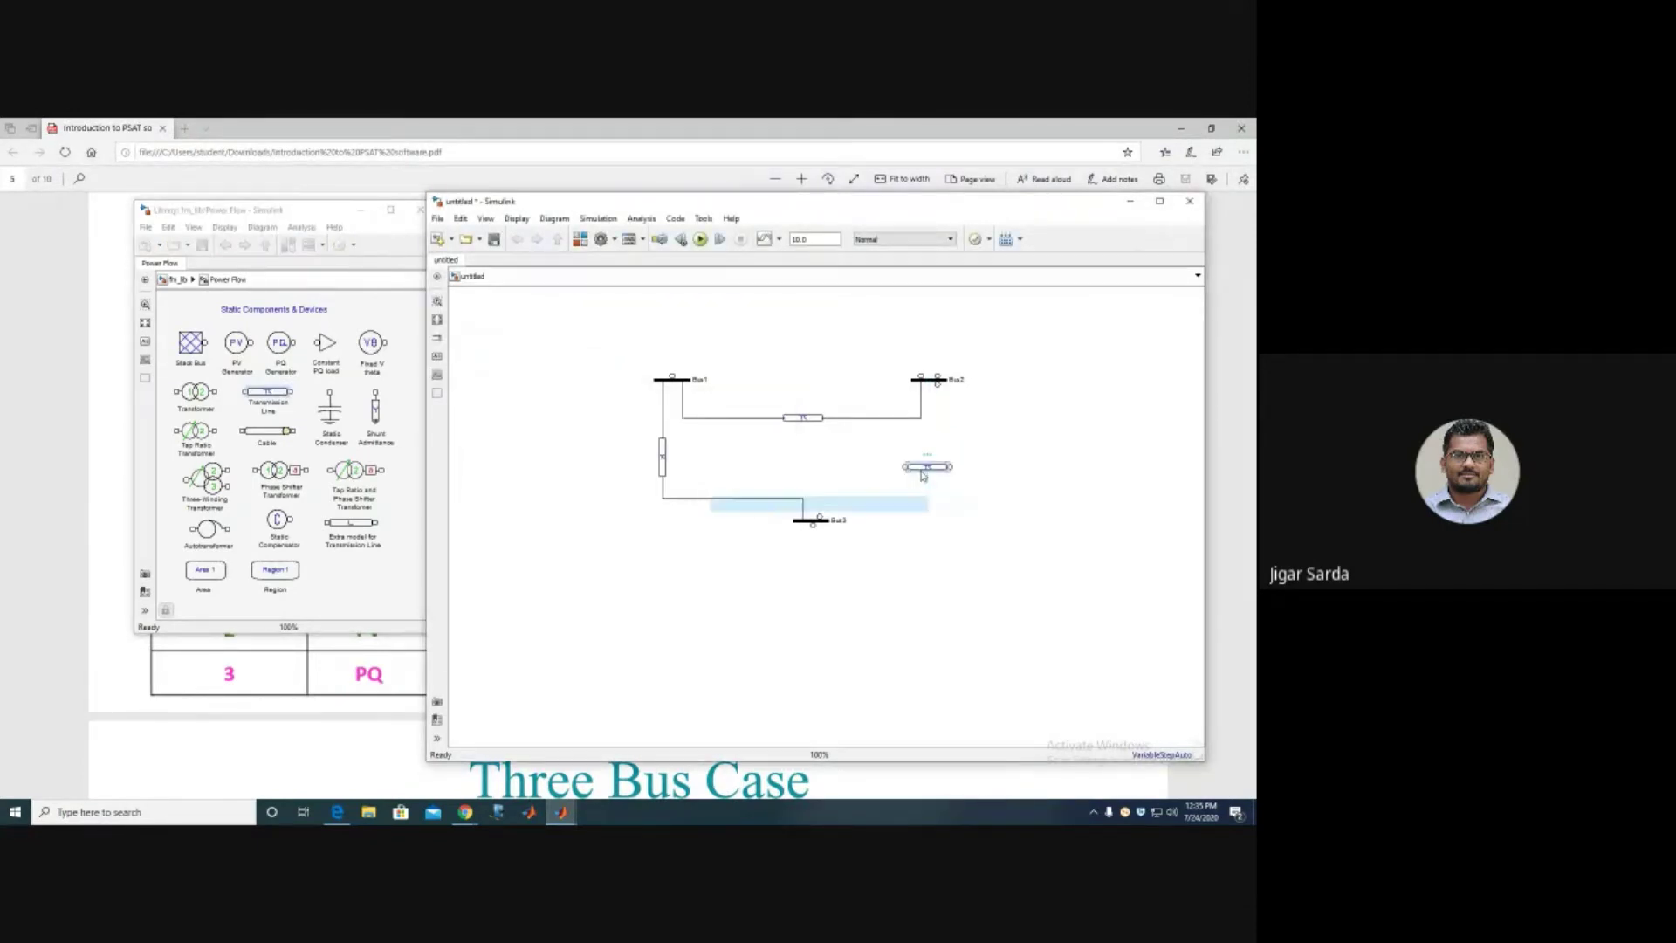
key("ctrl+r")
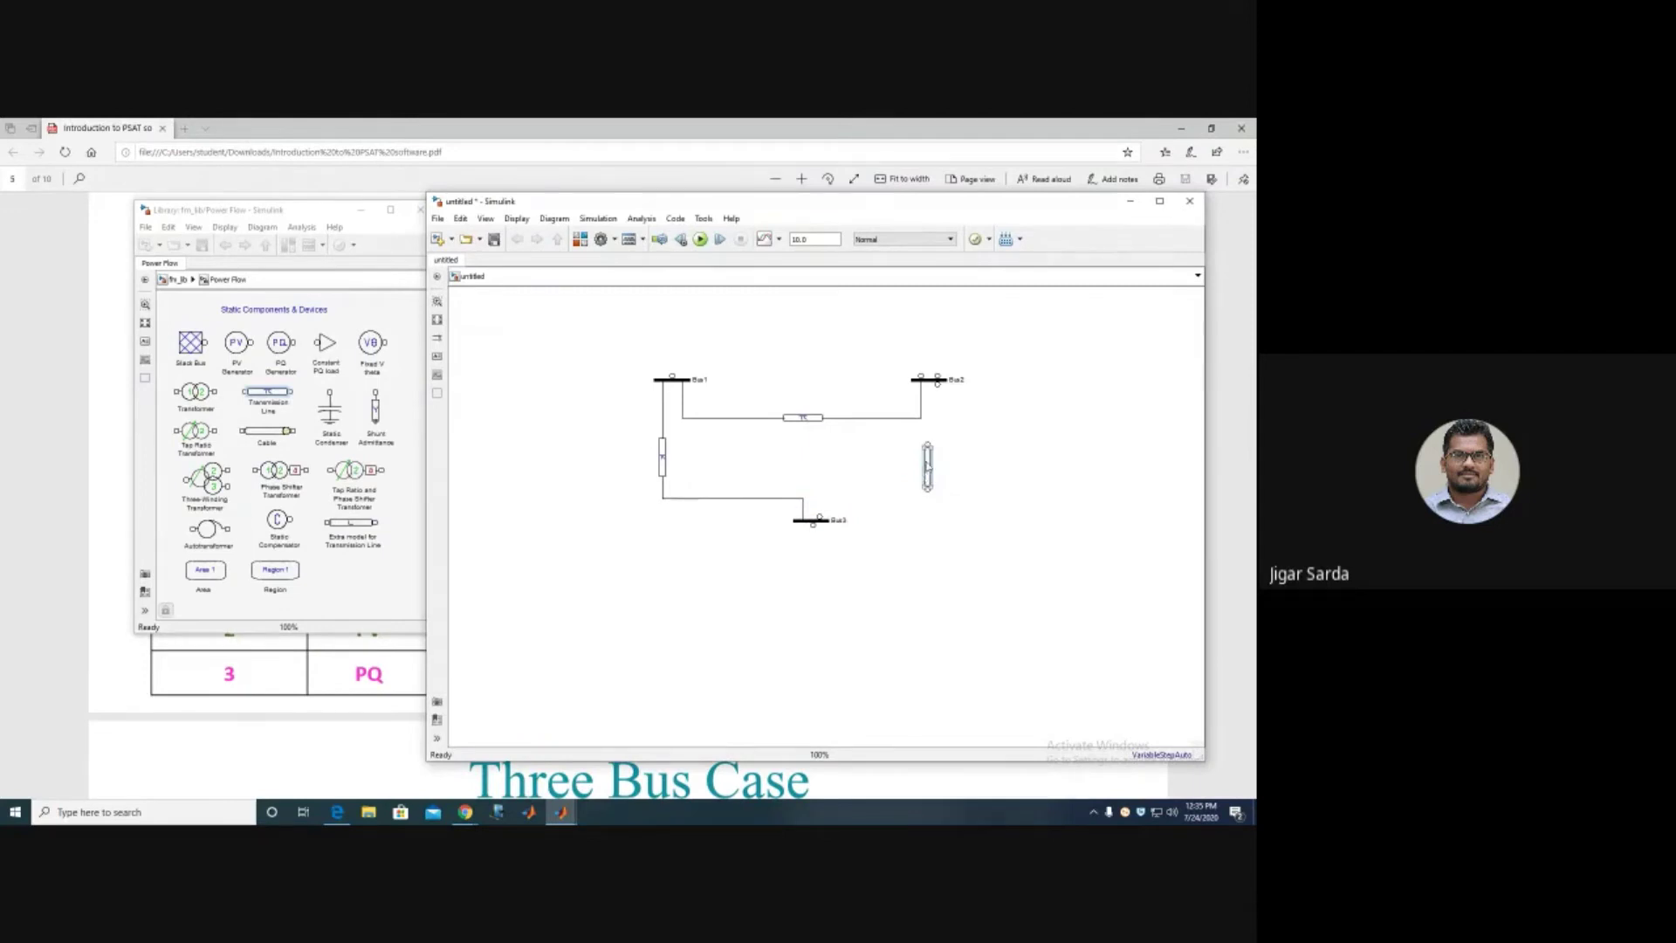
Connect the new vertical transmission line's upper end to Bus2 and its lower end to Bus3.
left_click_drag(927, 467, 936, 469)
mouse_move(936, 488)
left_mouse_down()
mouse_move(861, 486)
mouse_move(813, 502)
mouse_move(819, 520)
left_mouse_up()
left_click(910, 573)
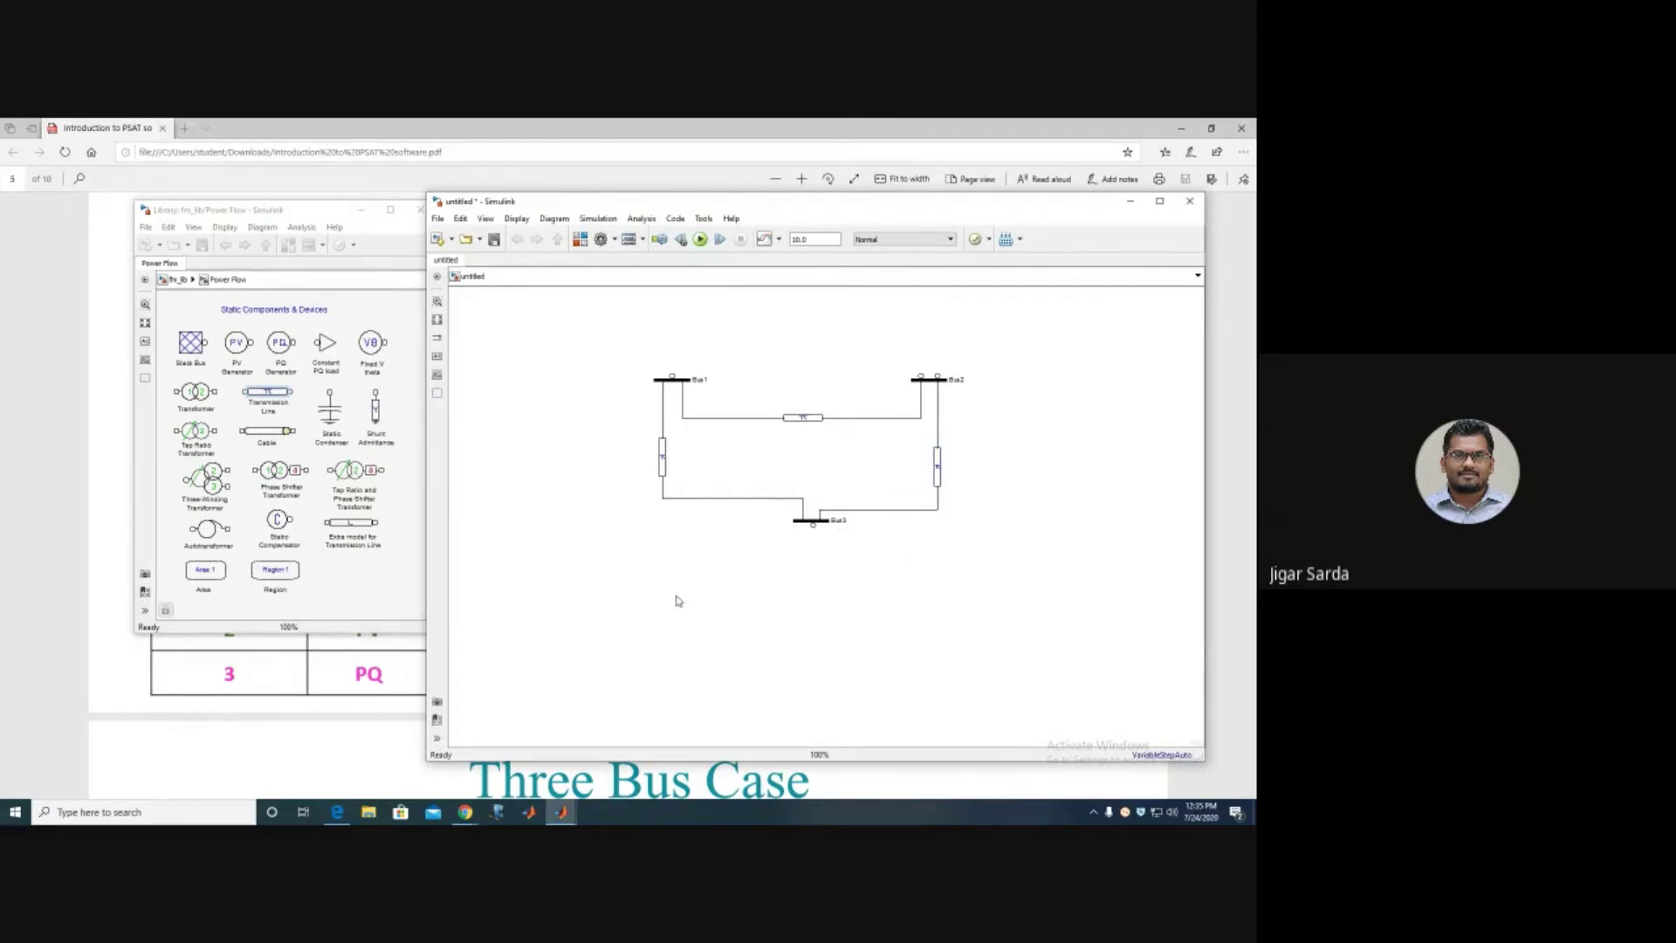
Set the Bus2–Bus3 line's resistance to 0.03 p.u. according to the PDF's transmission network table.
mouse_move(337, 812)
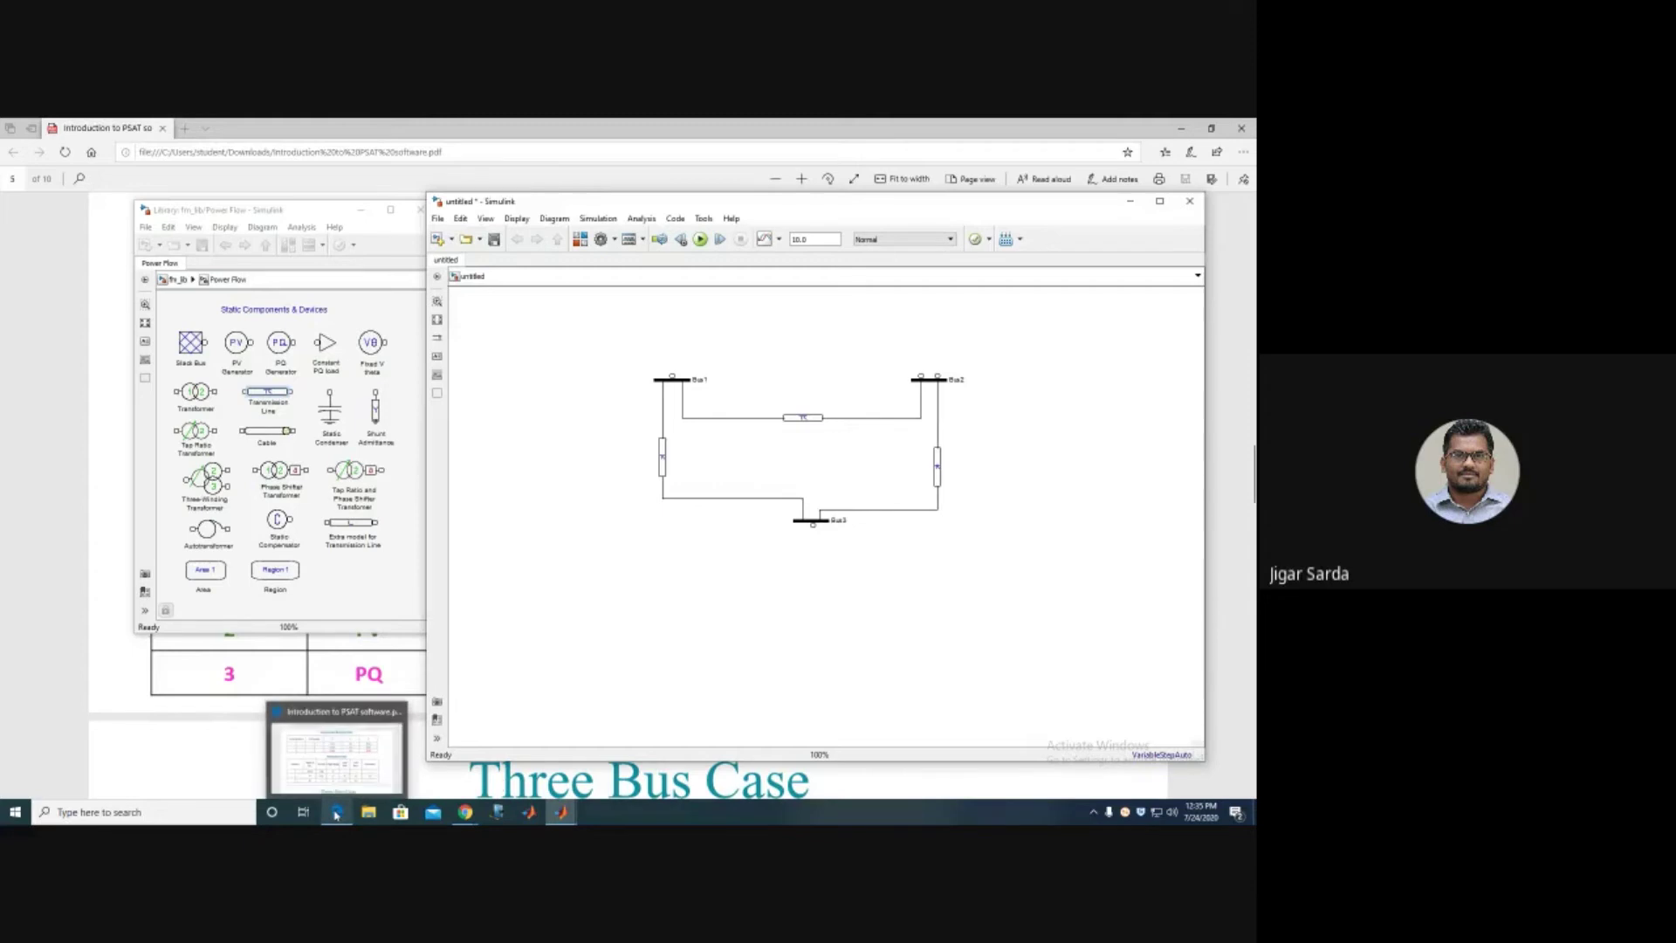
left_click(331, 771)
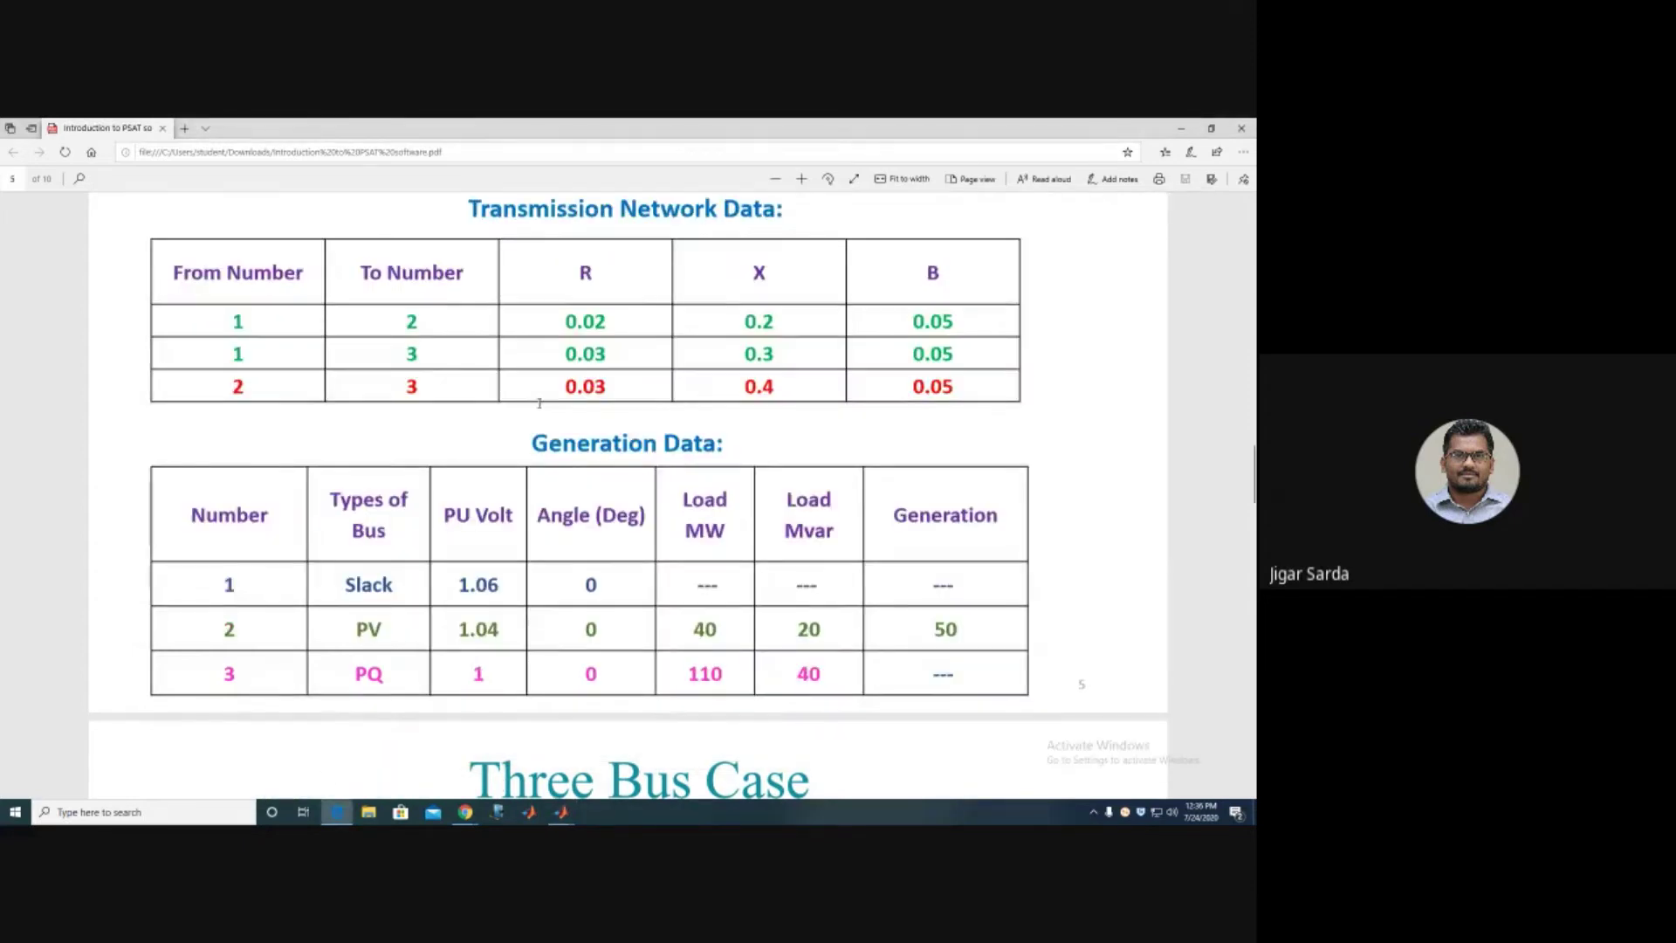
left_click_drag(569, 389, 744, 389)
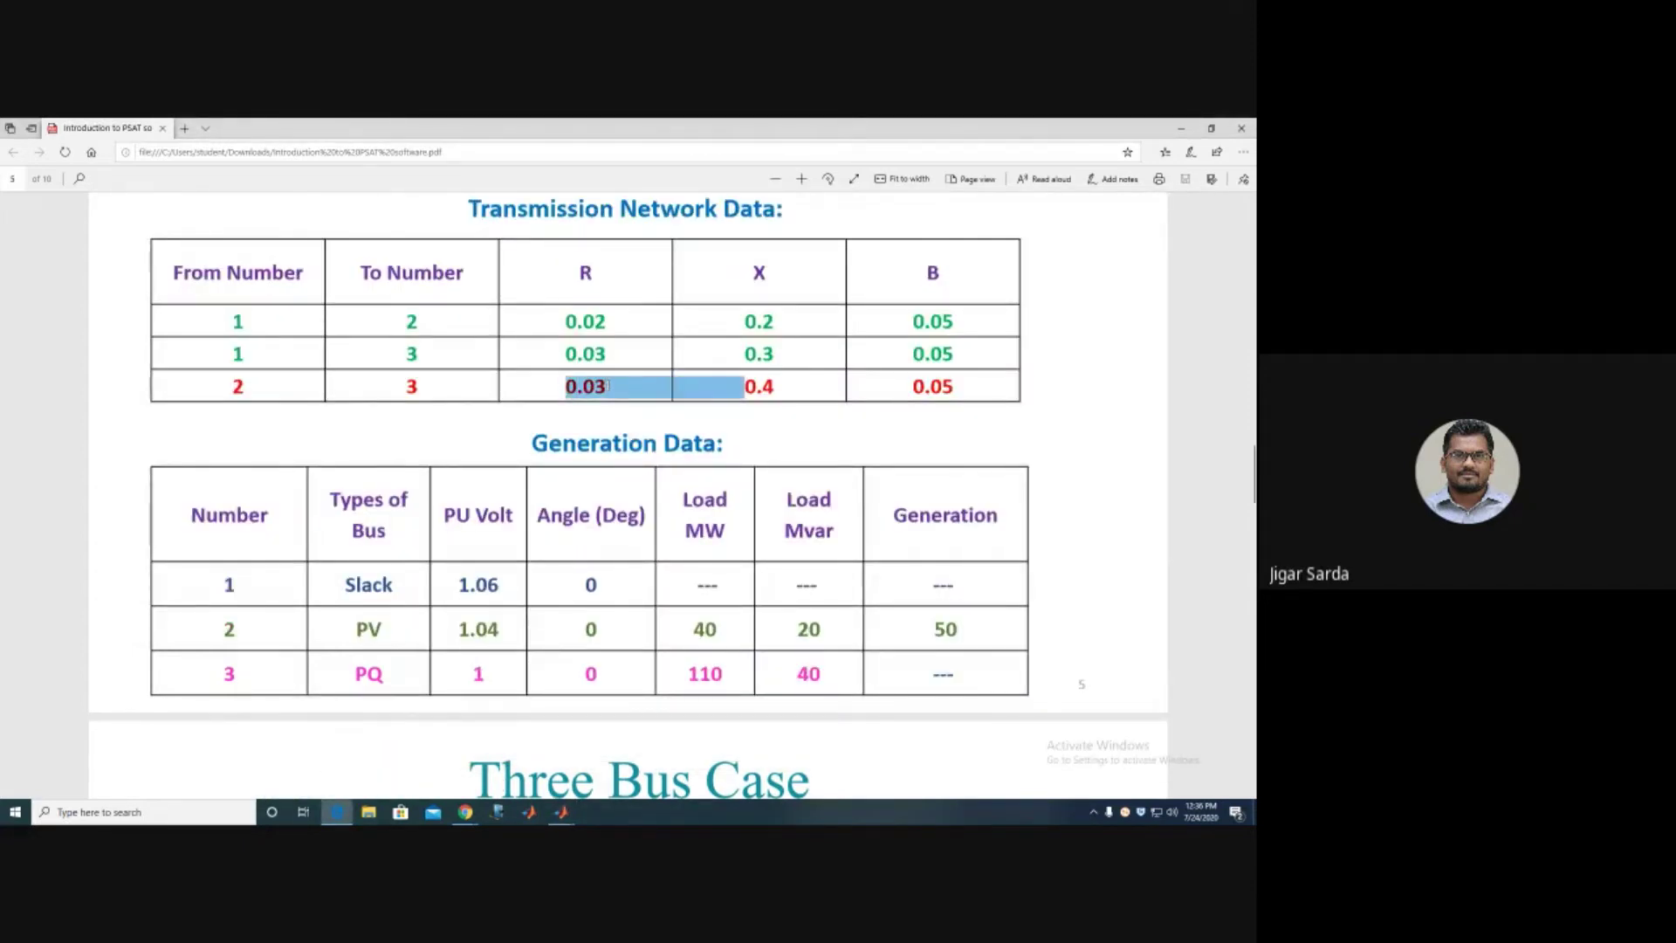
left_click_drag(746, 385, 783, 382)
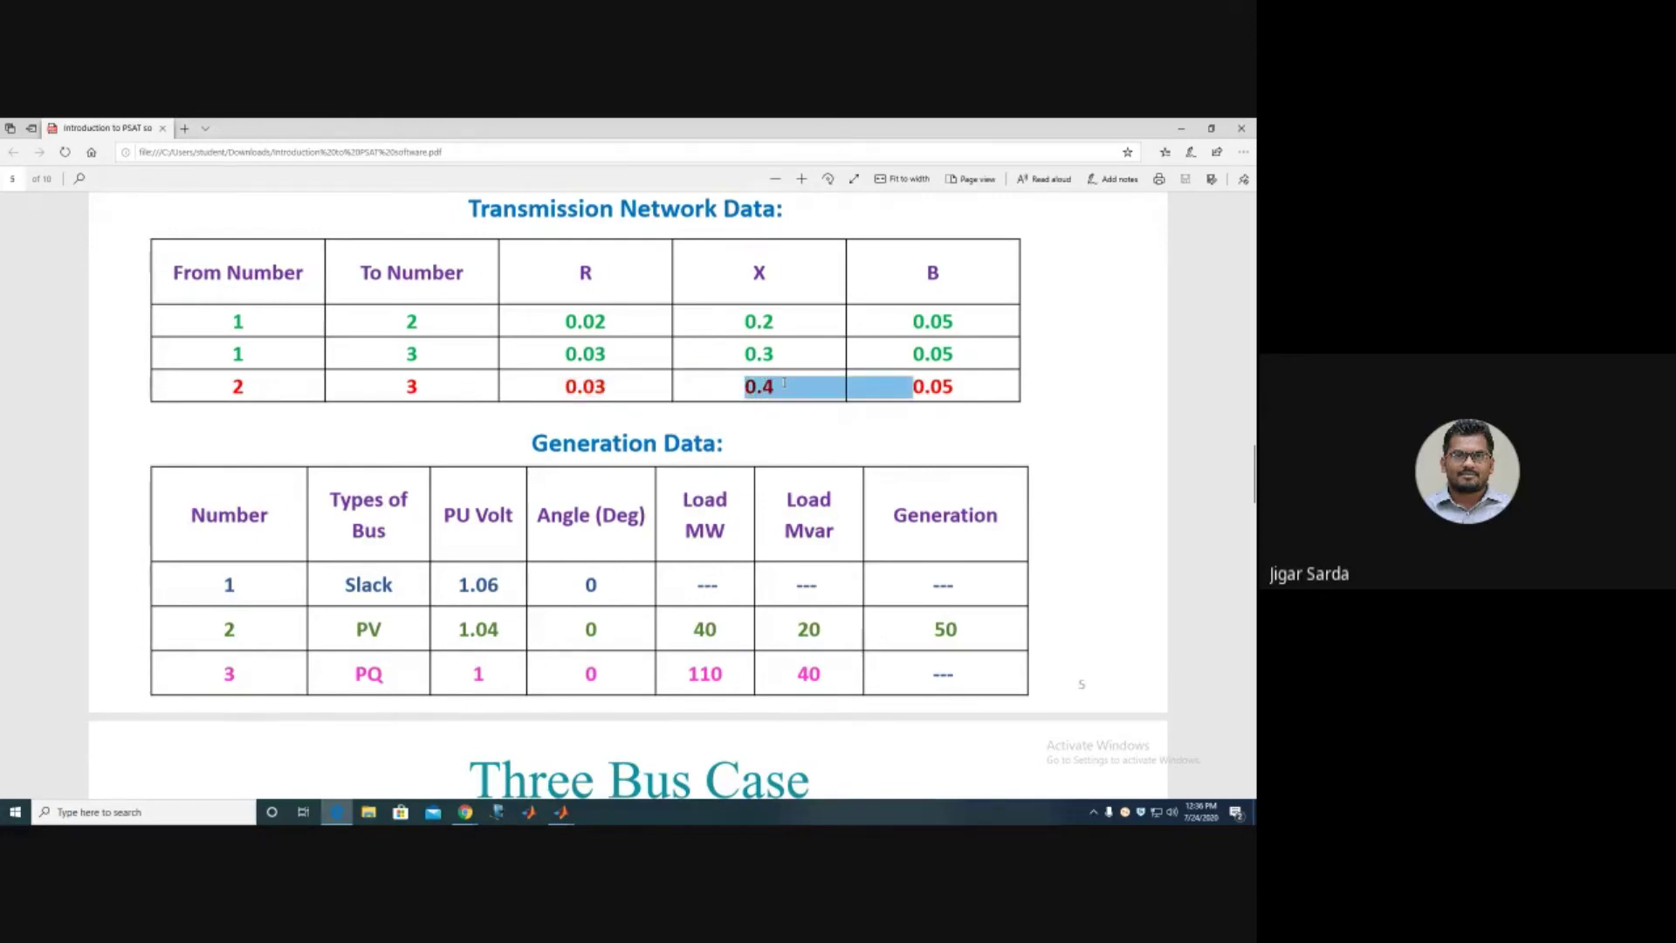
double_click(932, 386)
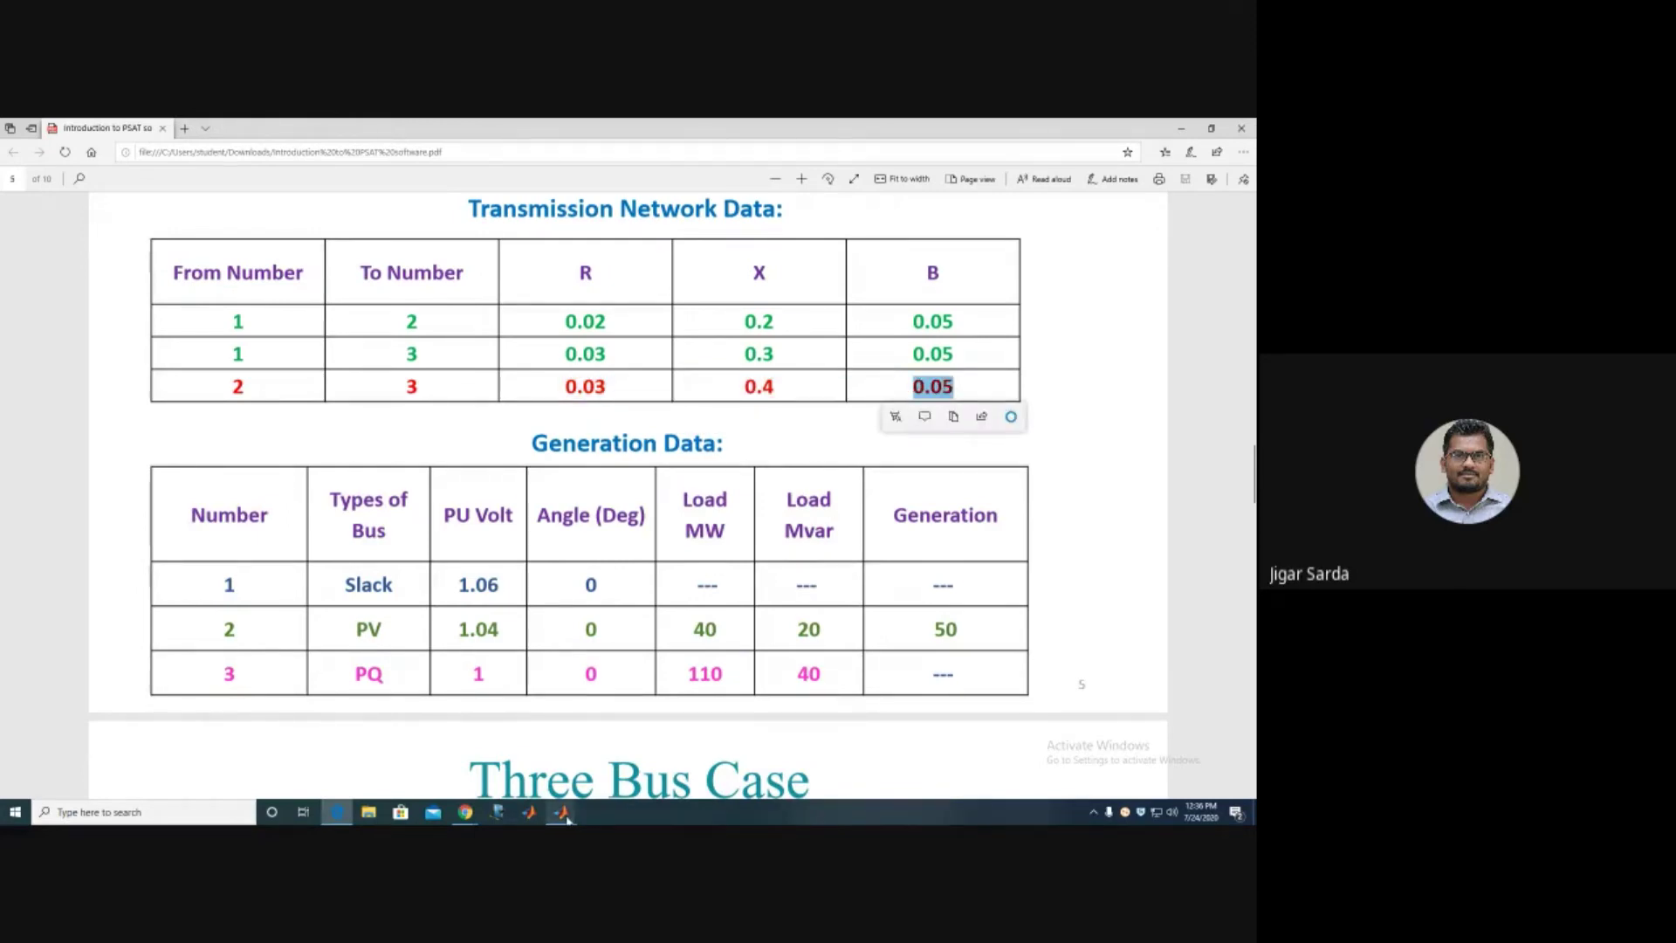
mouse_move(561, 812)
left_click(740, 717)
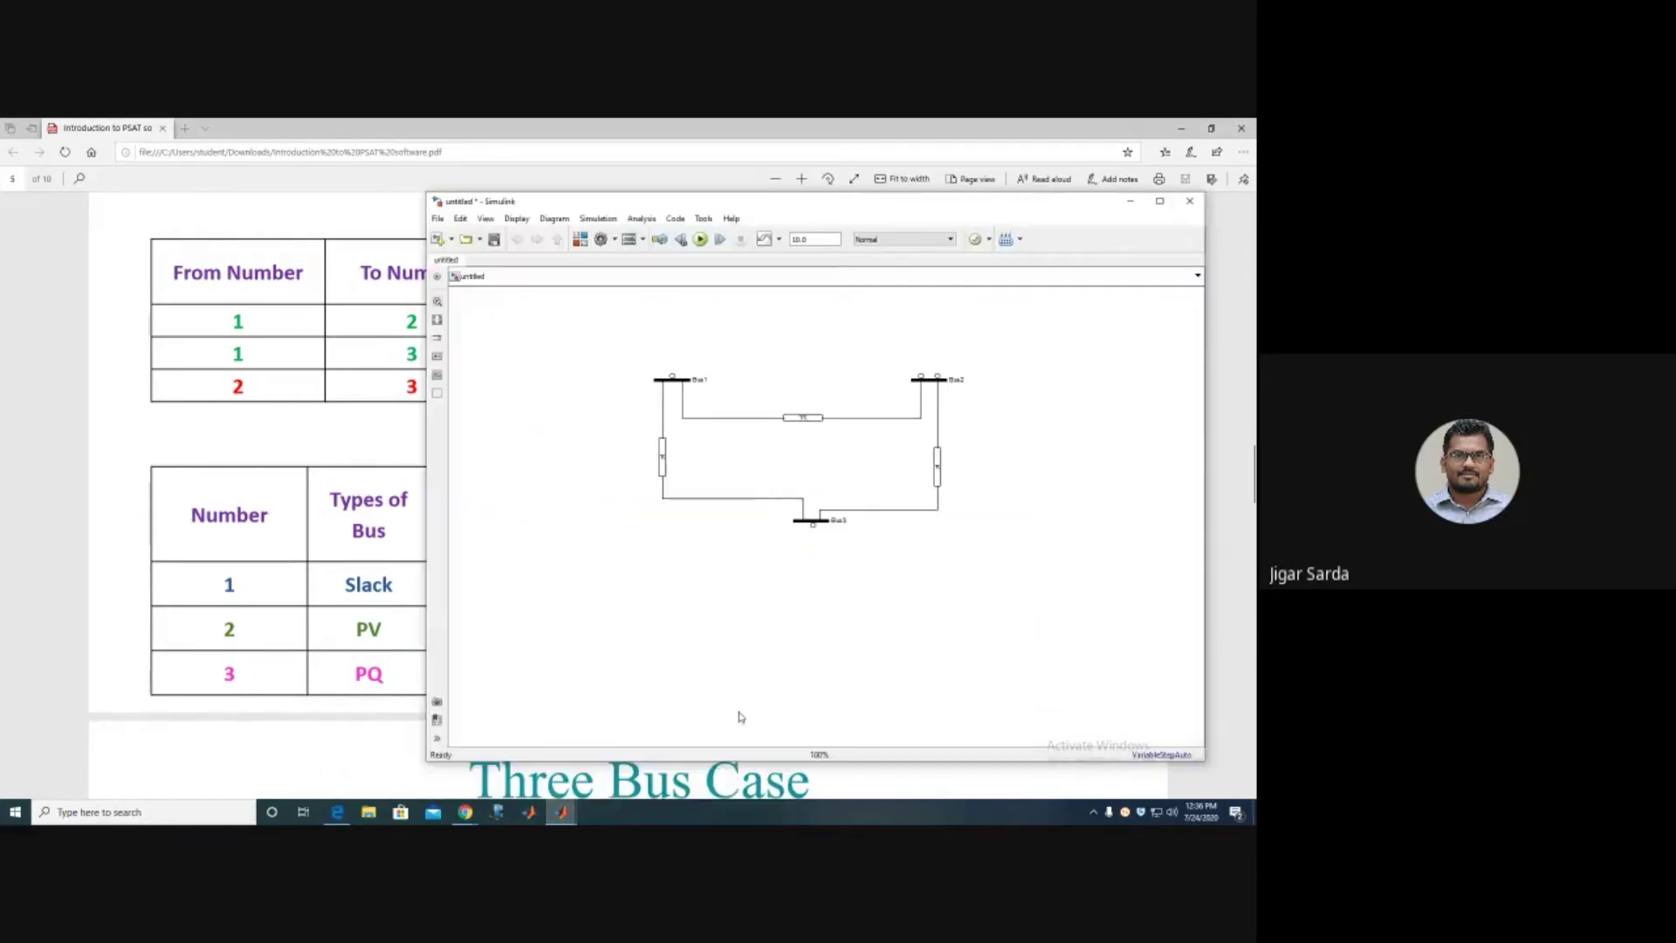
double_click(940, 474)
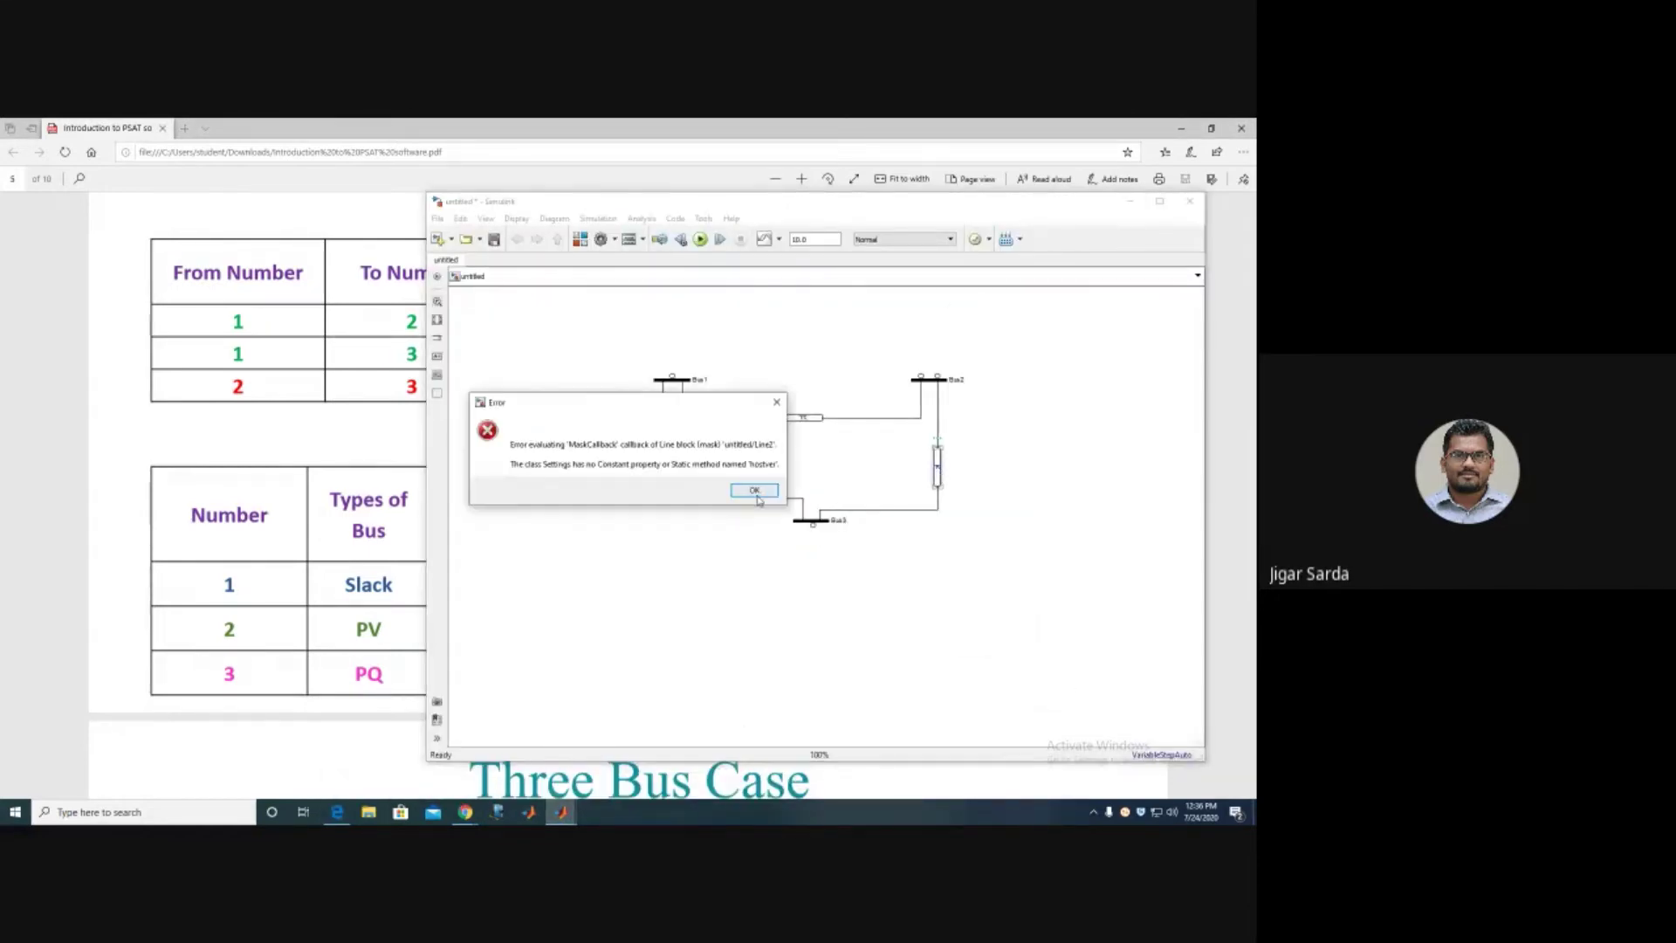
left_click(756, 494)
double_click(1002, 482)
type("0.03")
Set the Bus2–Bus3 line's reactance to 0.4 and susceptance to 0.05 p.u., and apply the parameters.
double_click(990, 511)
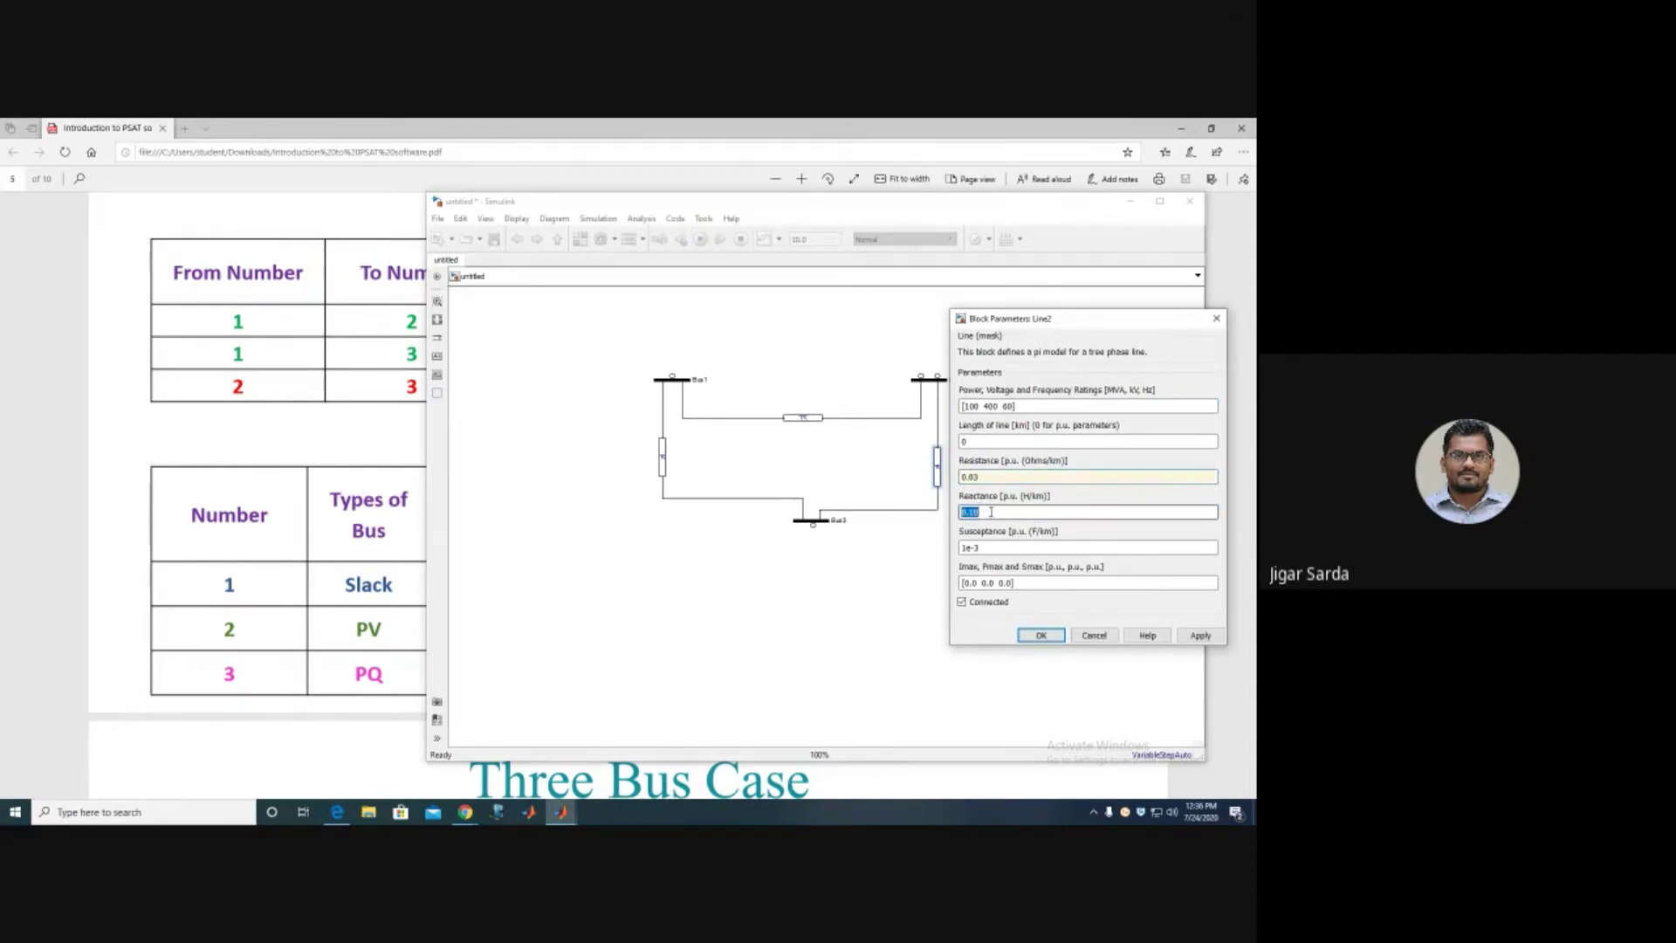
type("0.4")
double_click(983, 547)
type("0.05")
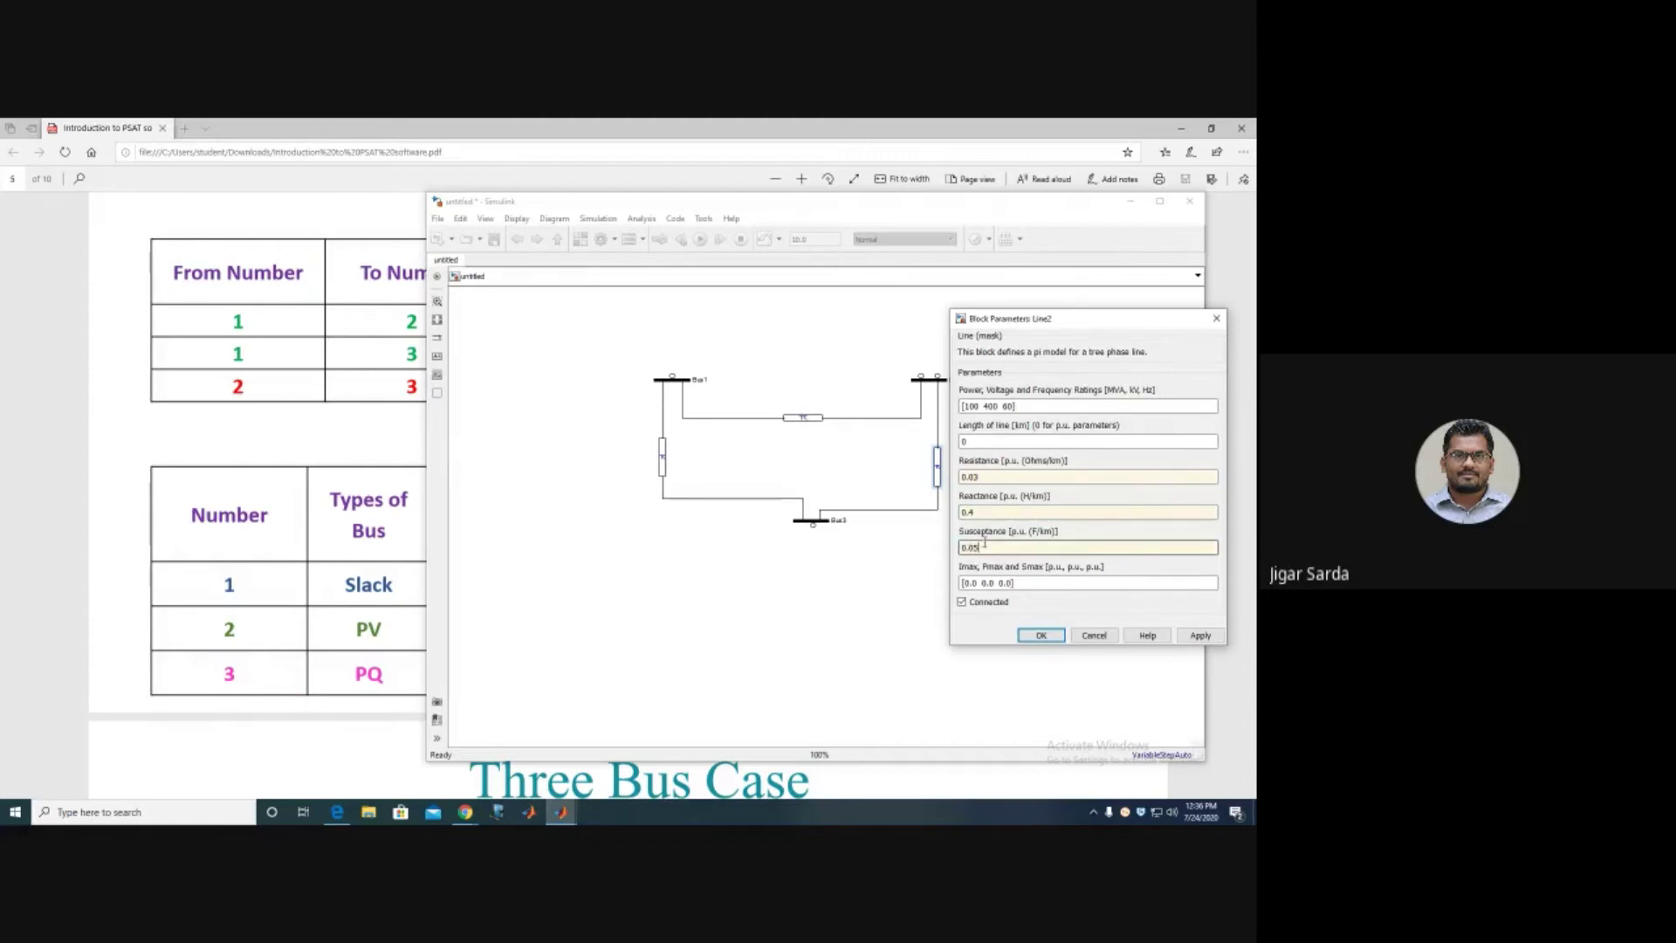
left_click(1200, 635)
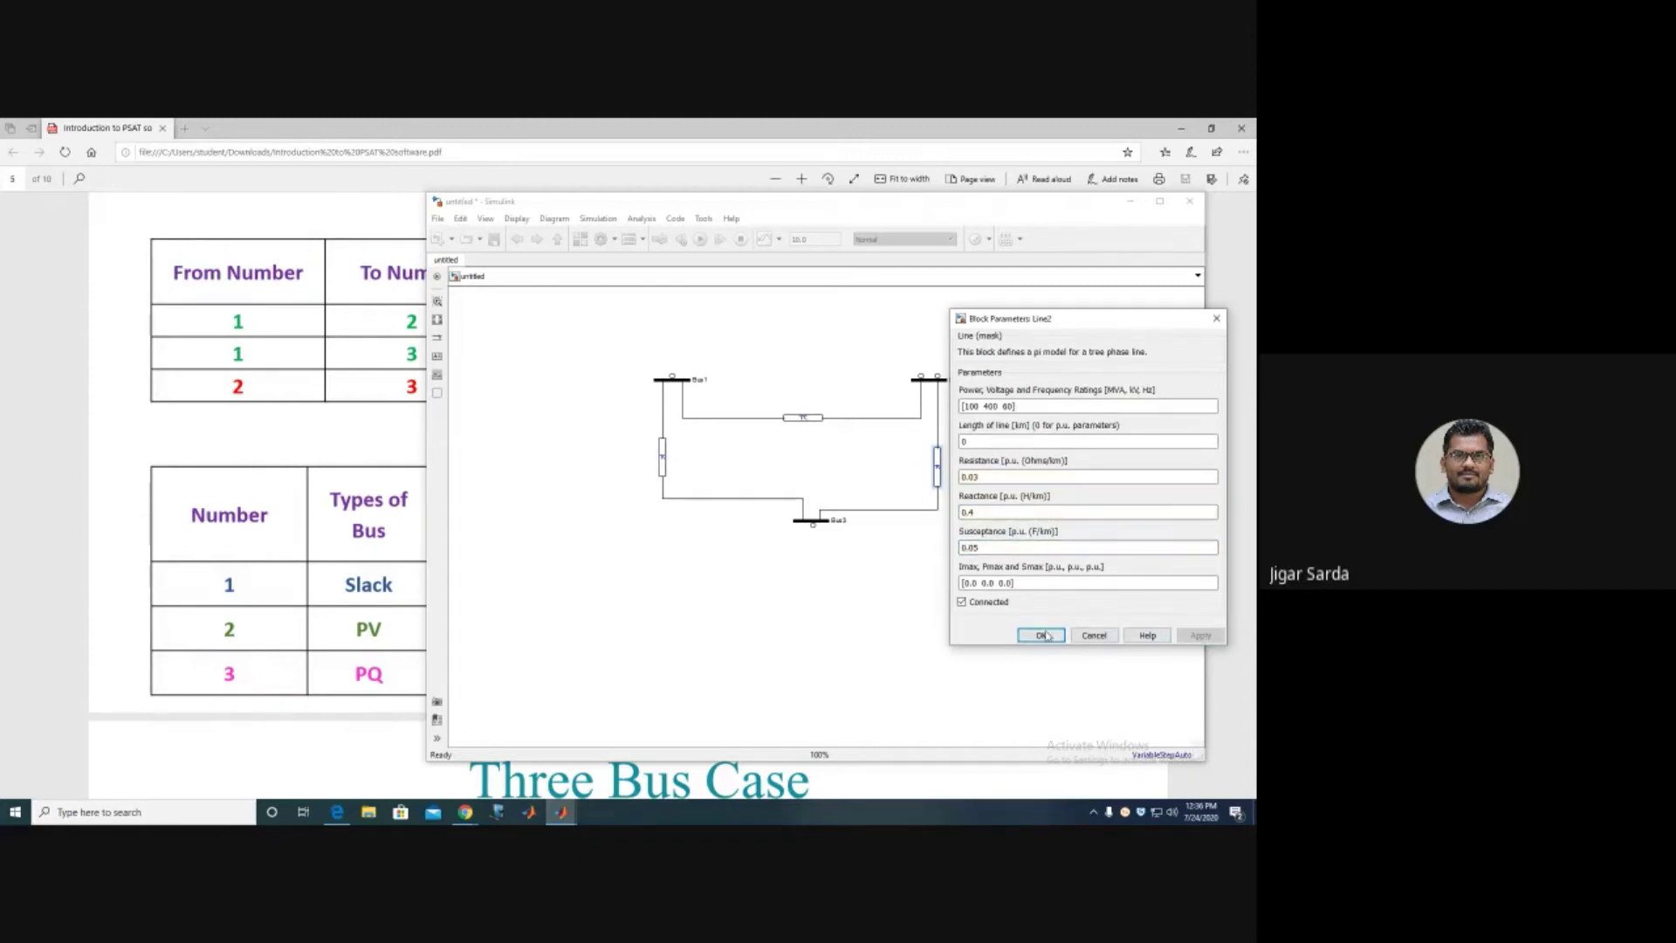
left_click(1041, 636)
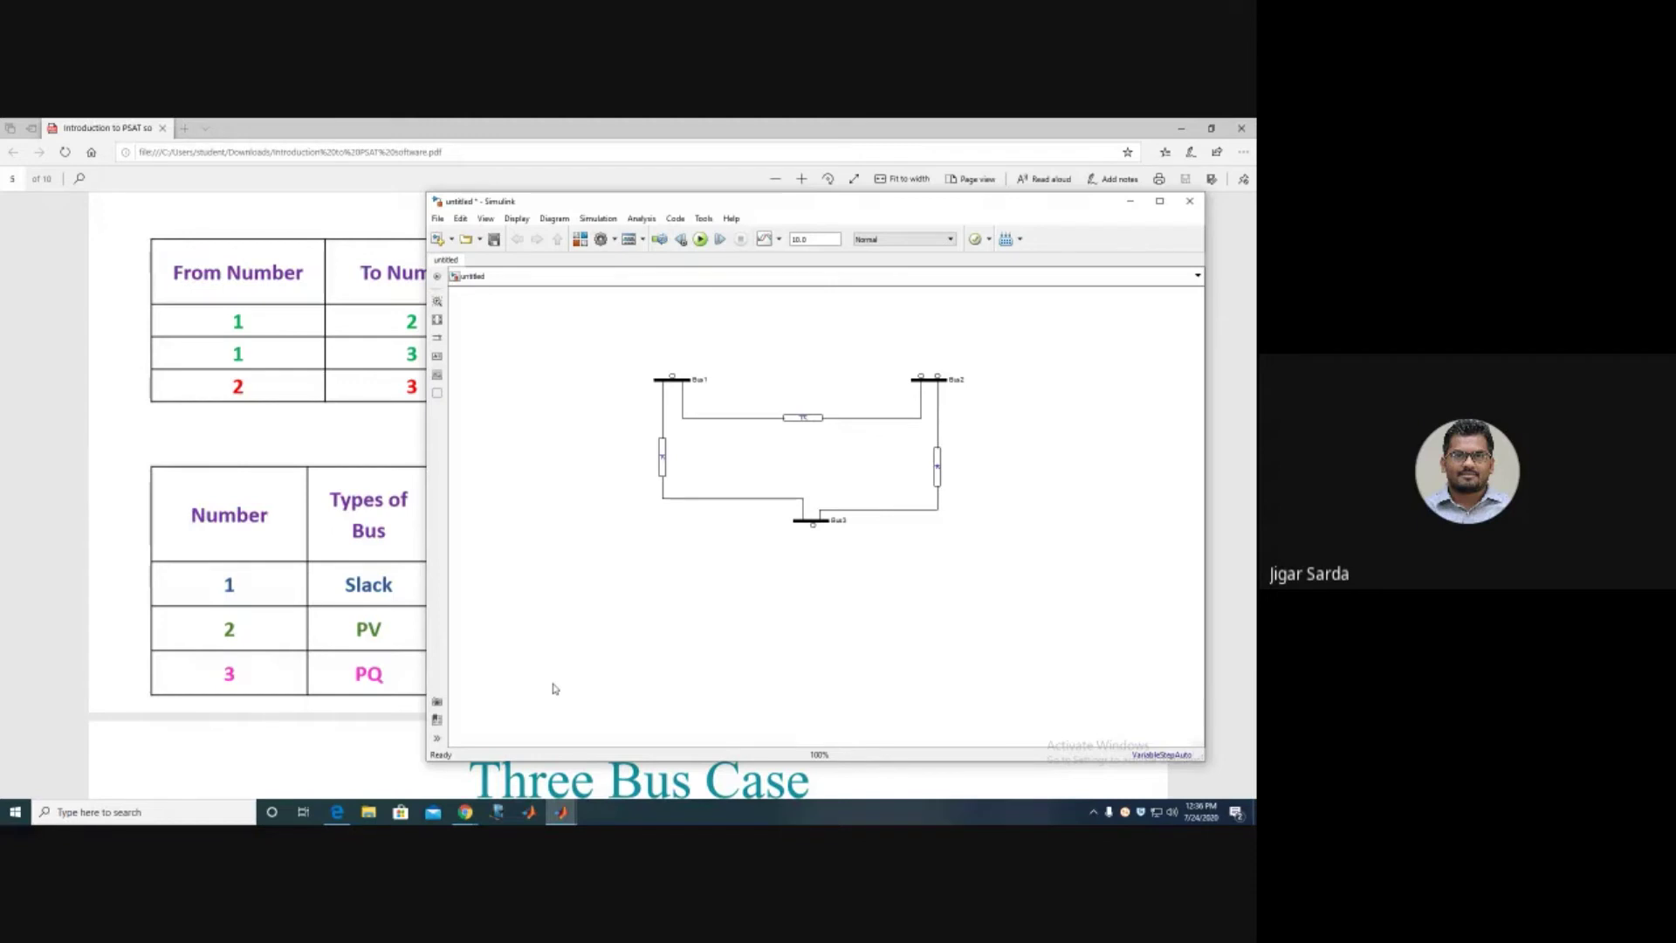
Place a Slack Bus block above Bus1, as the PDF's generation data specifies, and connect it to Bus1's upper port.
left_click(341, 584)
double_click(367, 583)
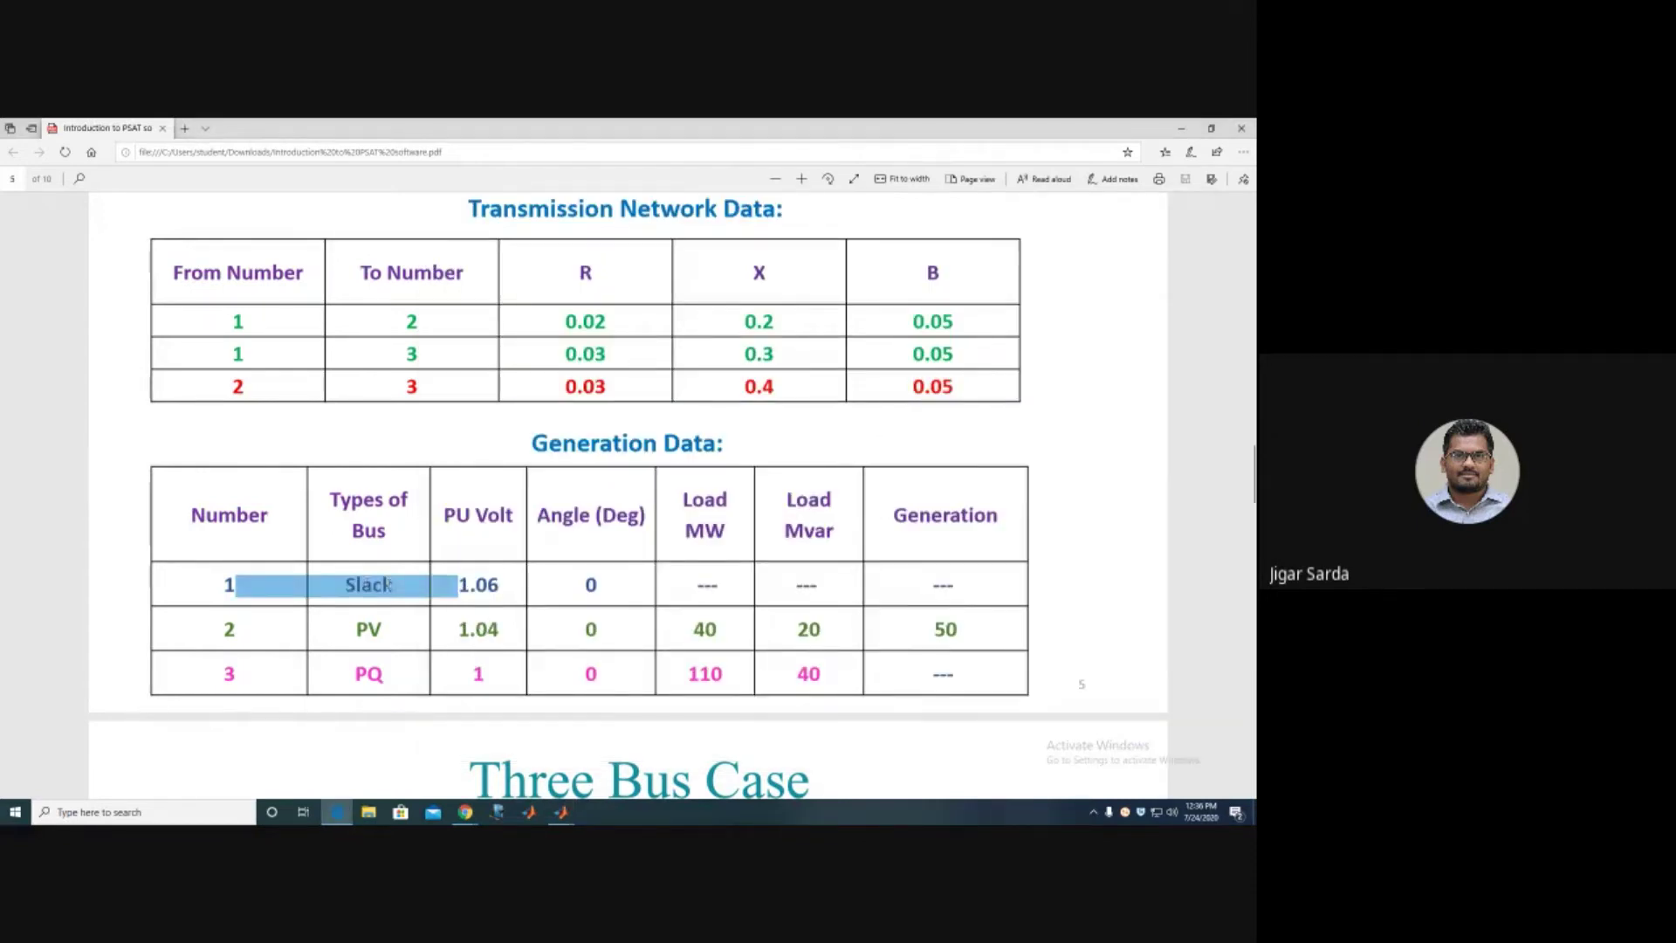
mouse_move(563, 812)
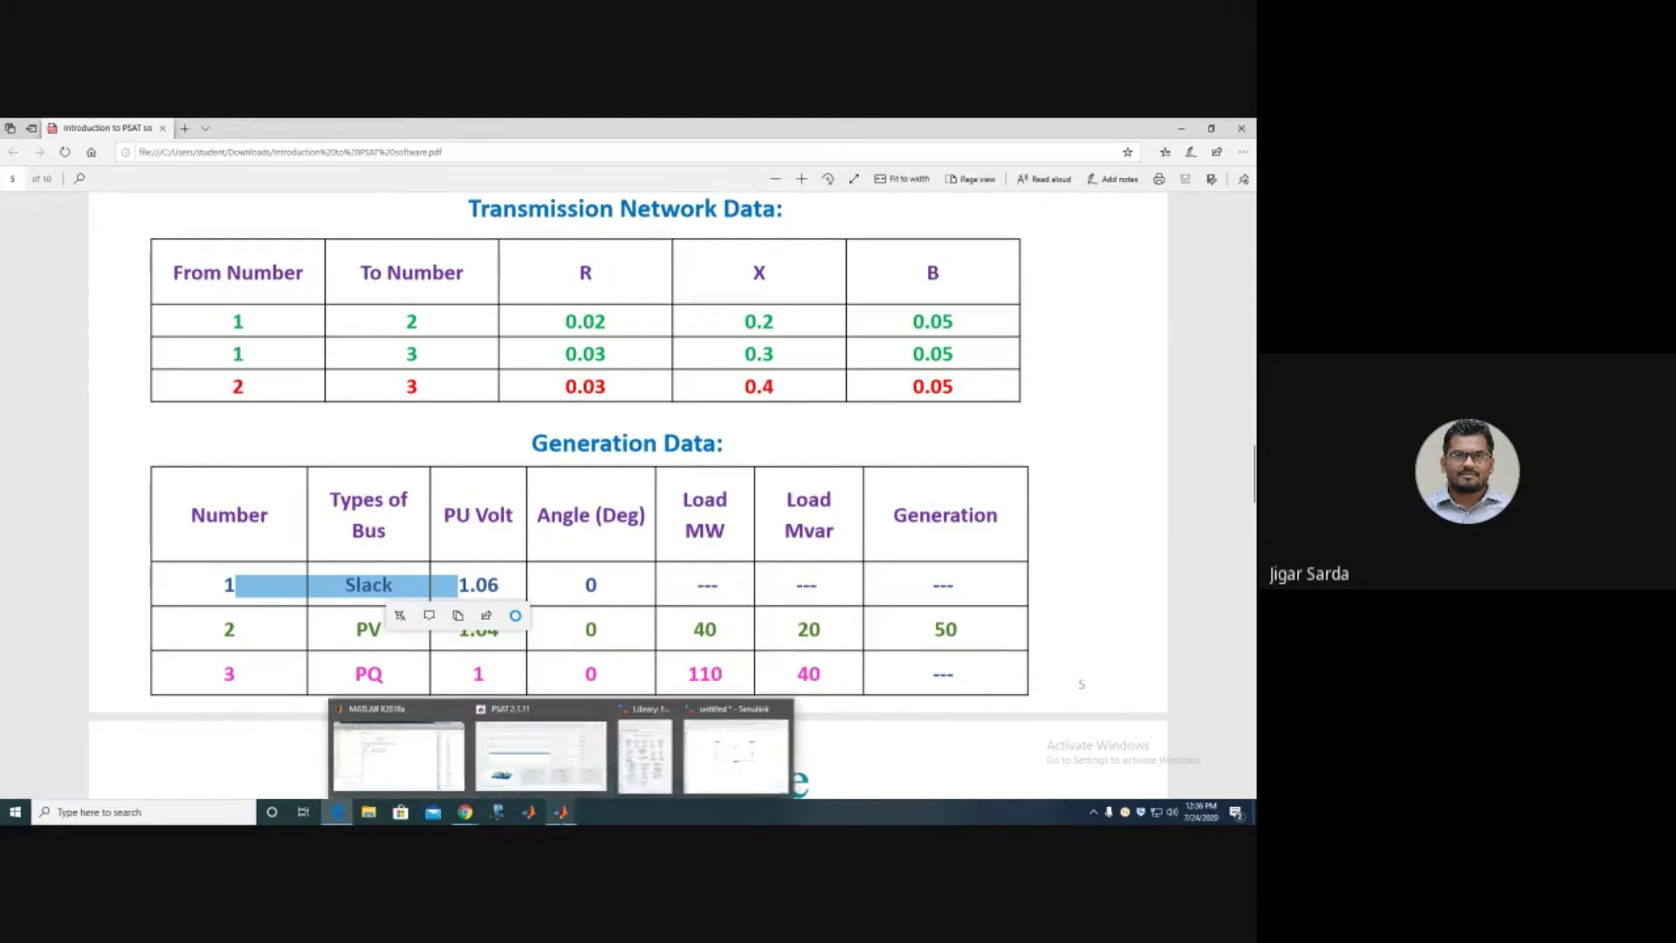
left_click(742, 751)
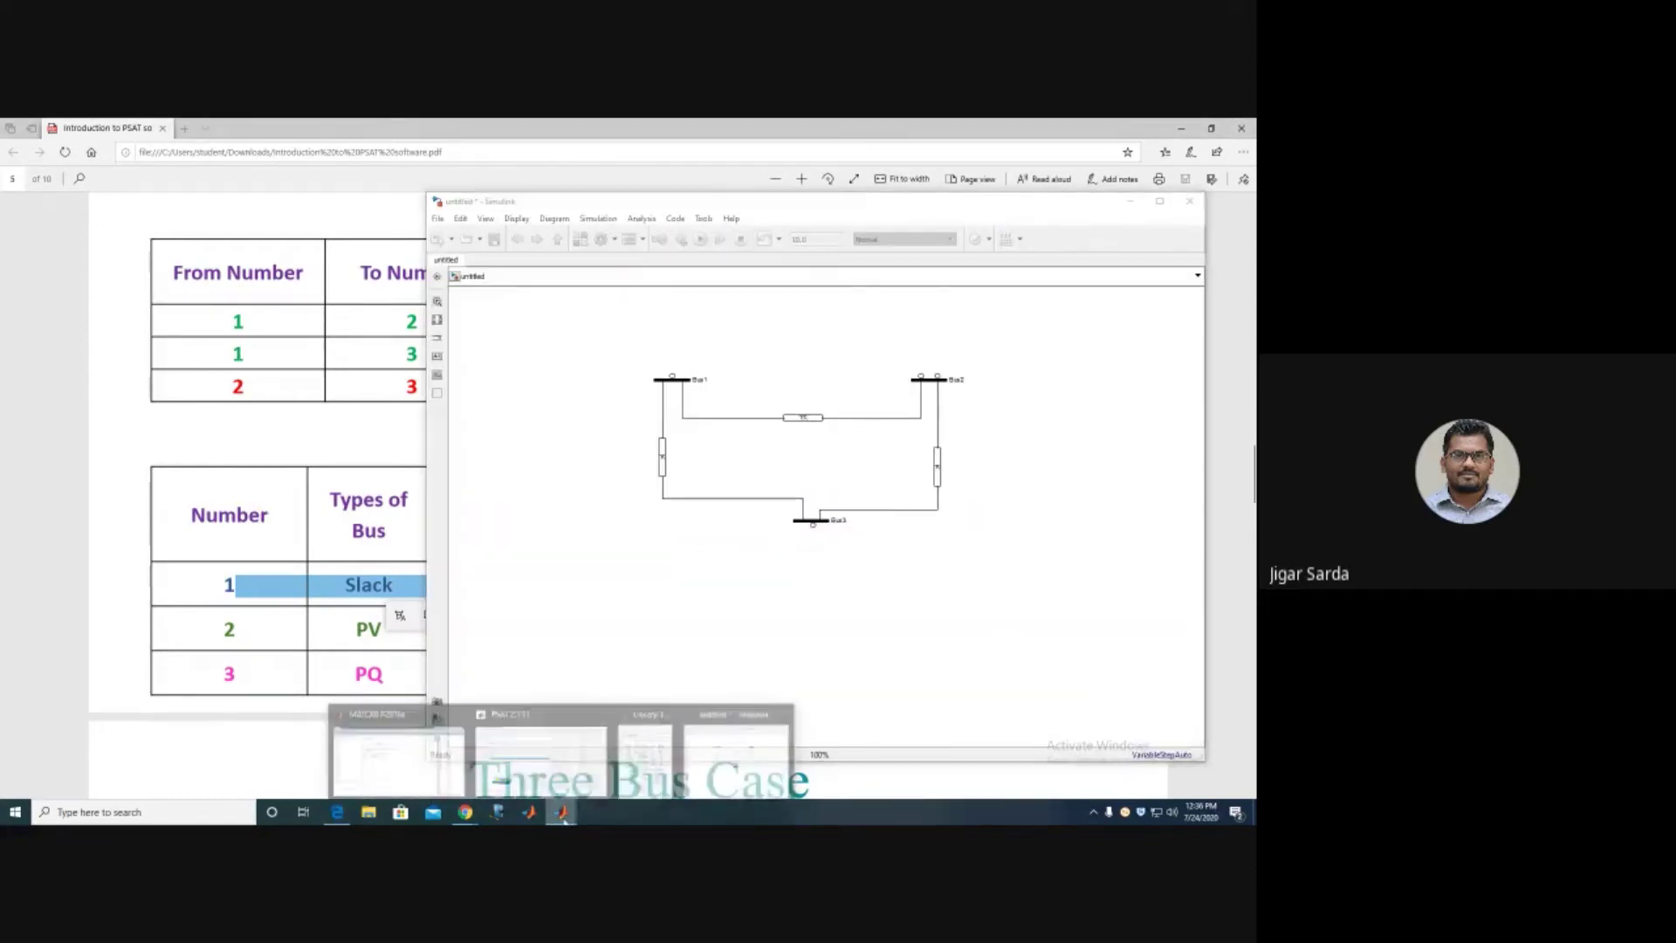
left_click(568, 720)
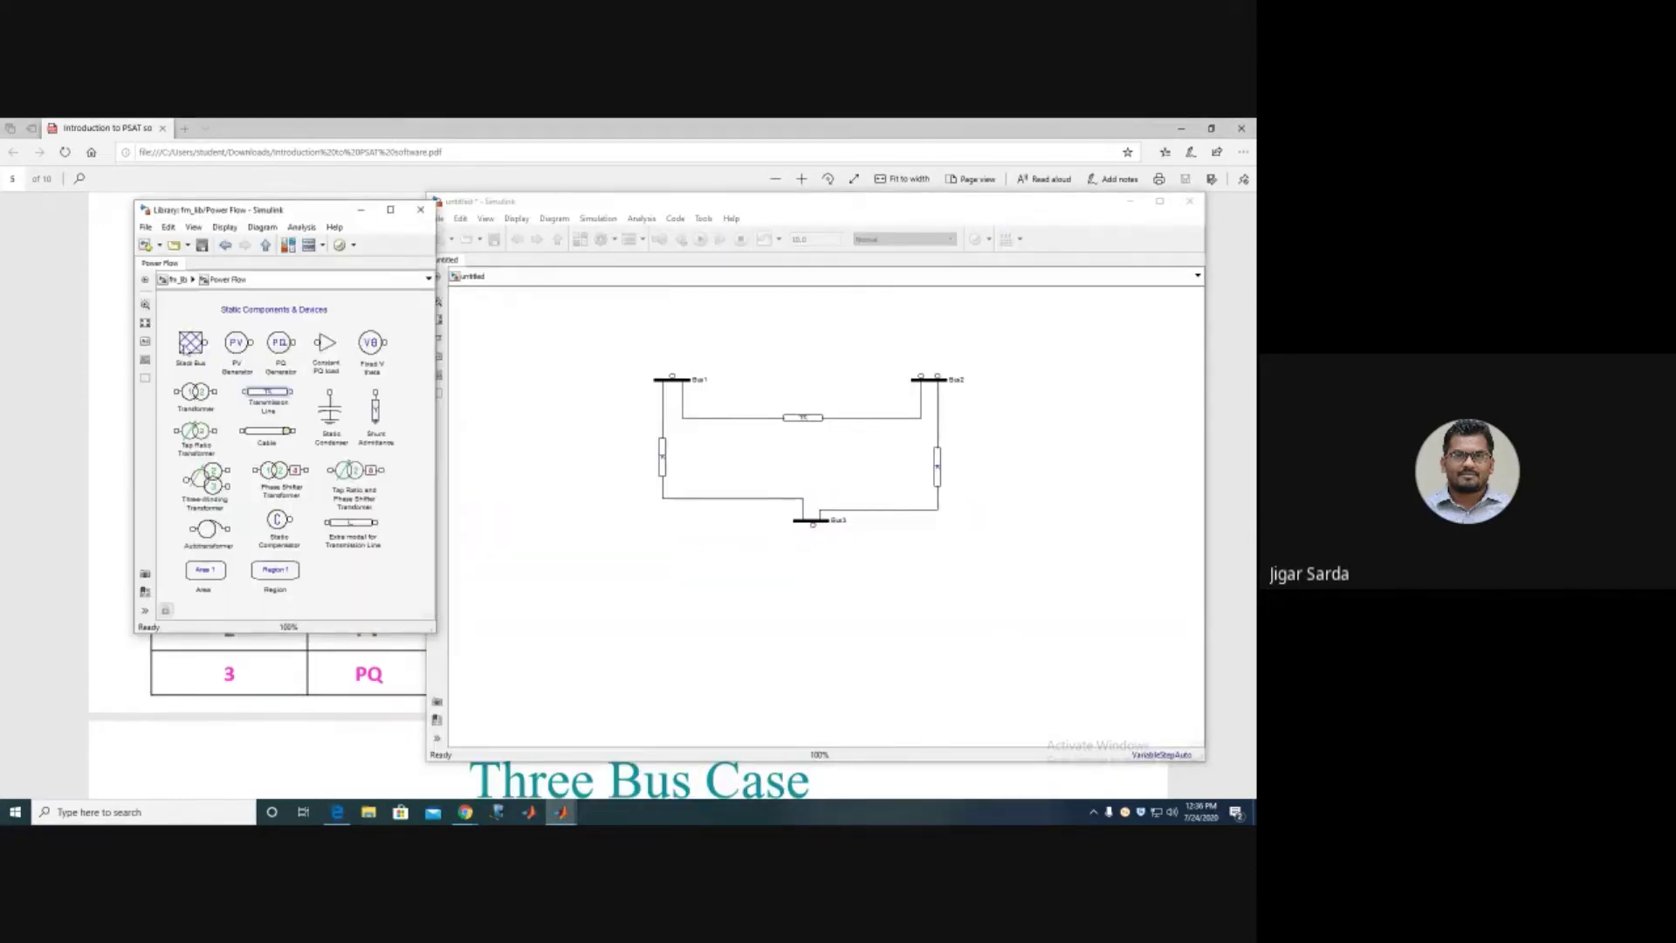
left_click_drag(191, 349, 638, 341)
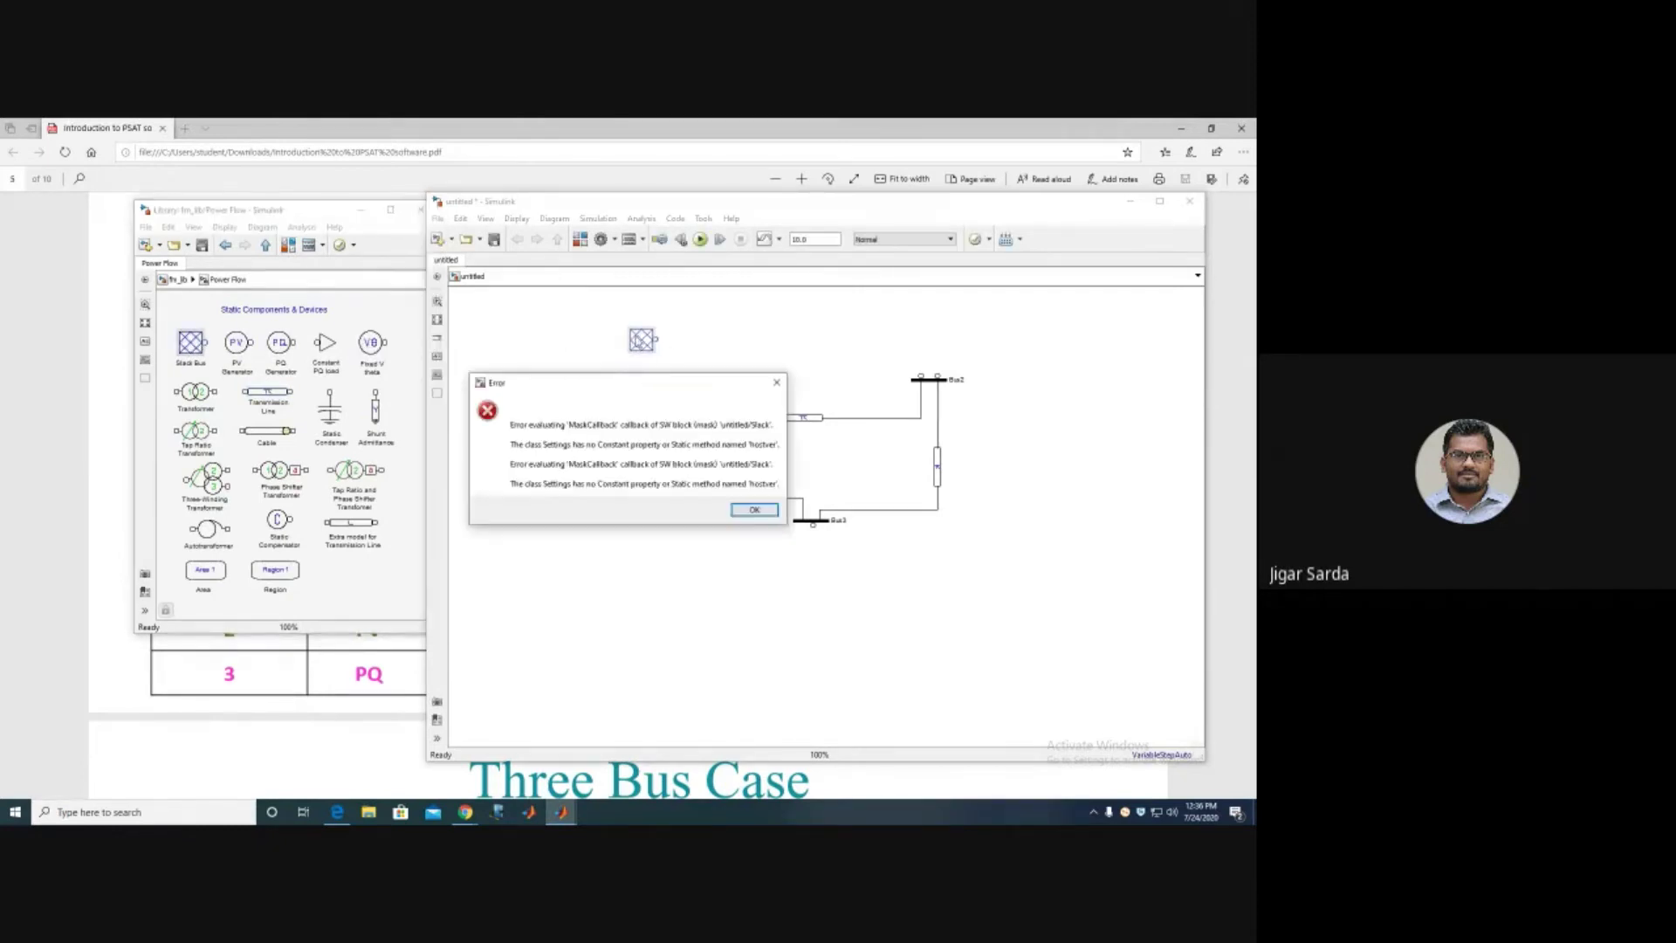
left_click(752, 508)
left_click_drag(678, 379, 657, 339)
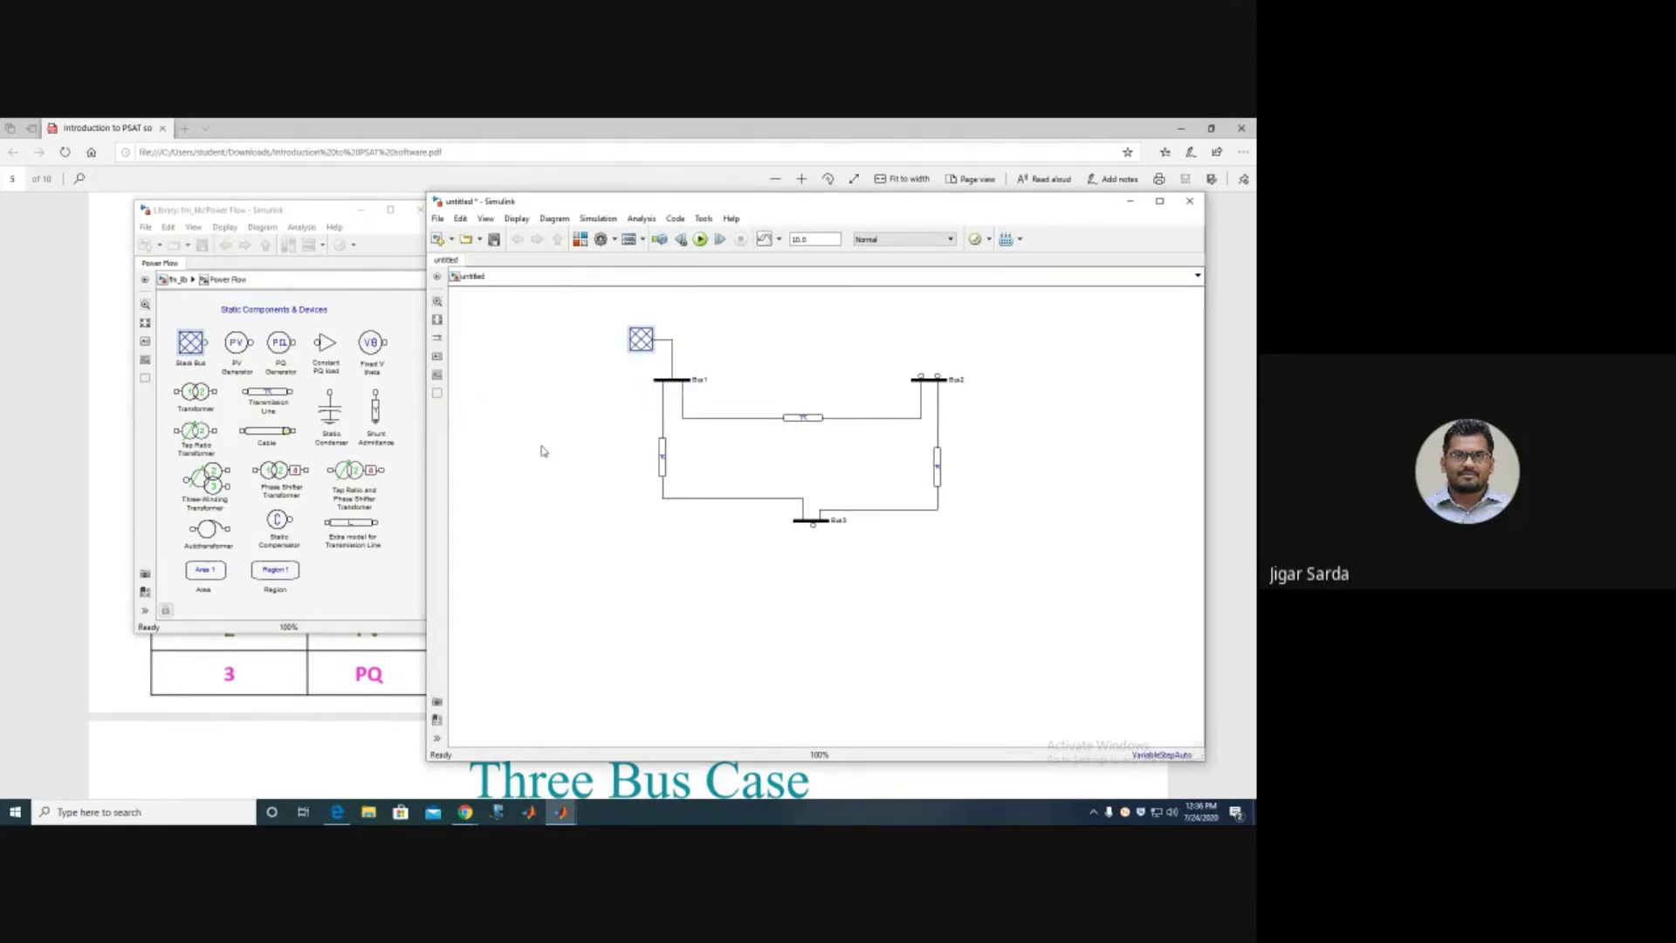
Set the slack bus block's voltage magnitude to 1.06 p.u.
double_click(641, 341)
left_click(729, 513)
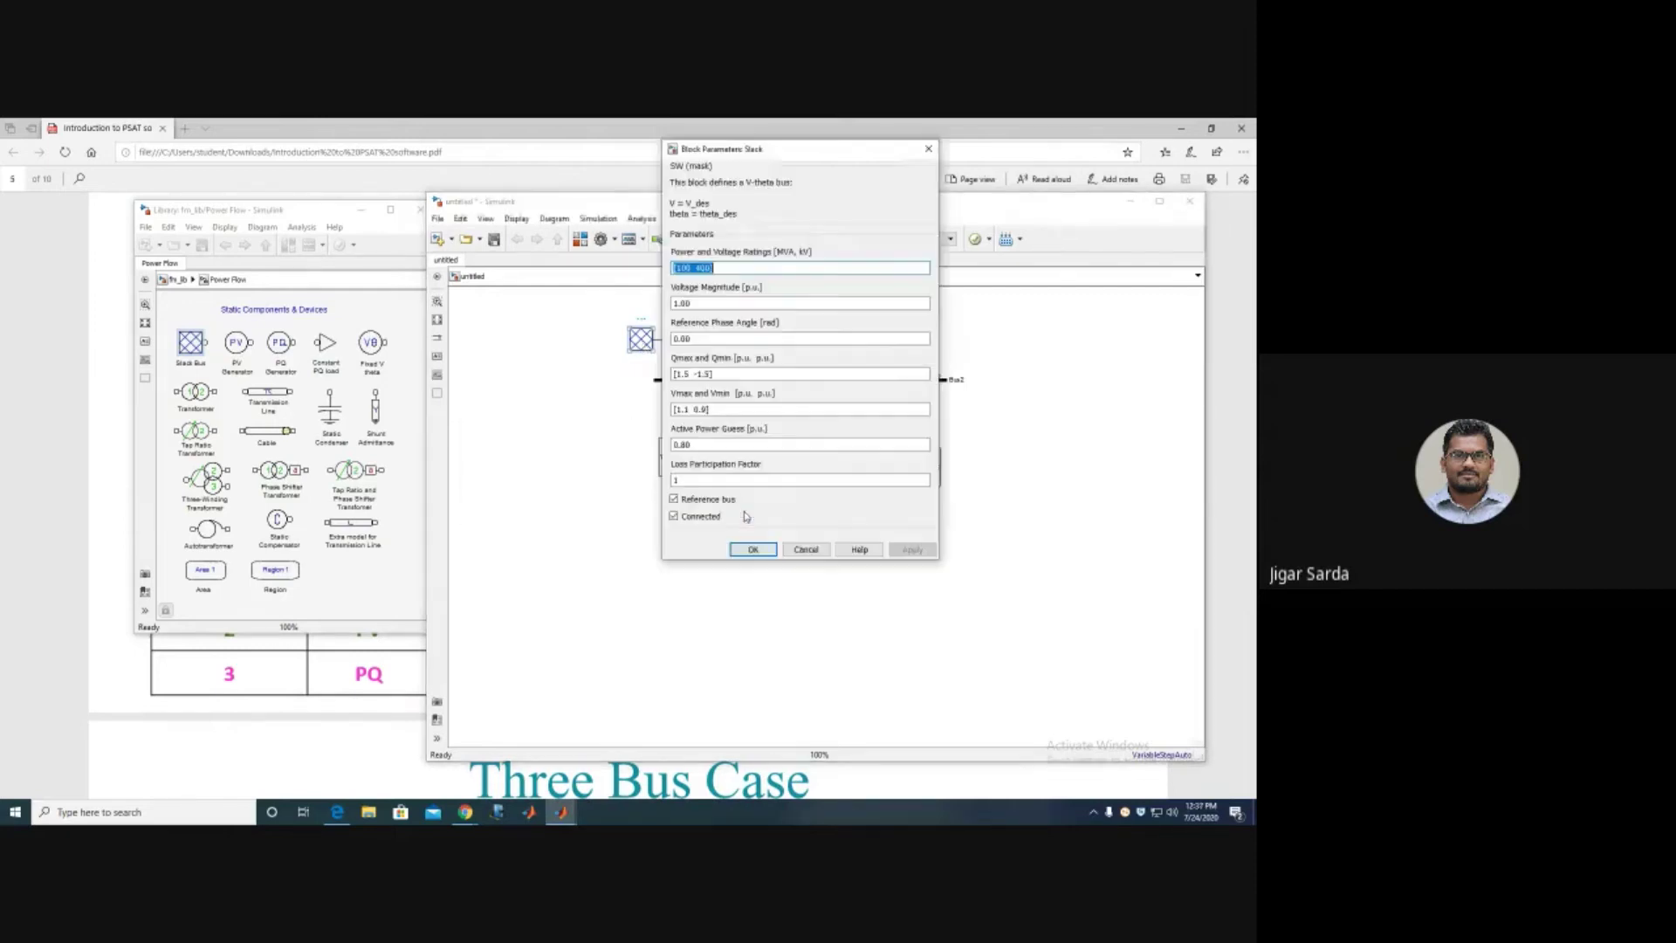
double_click(701, 303)
double_click(701, 303)
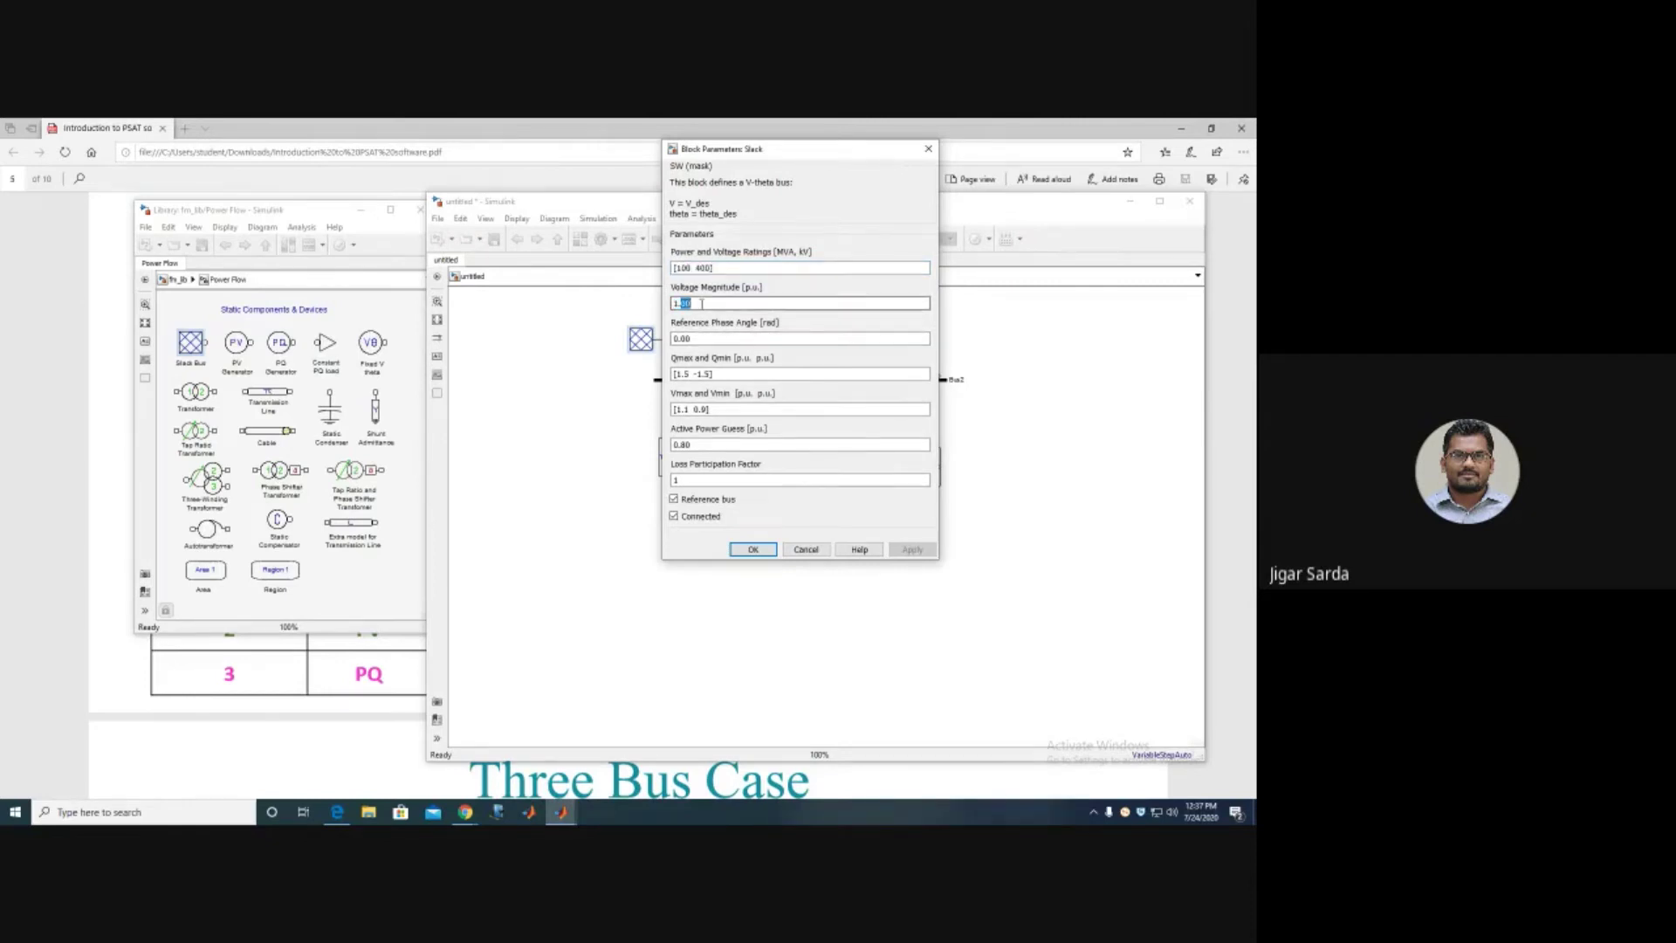
type("06")
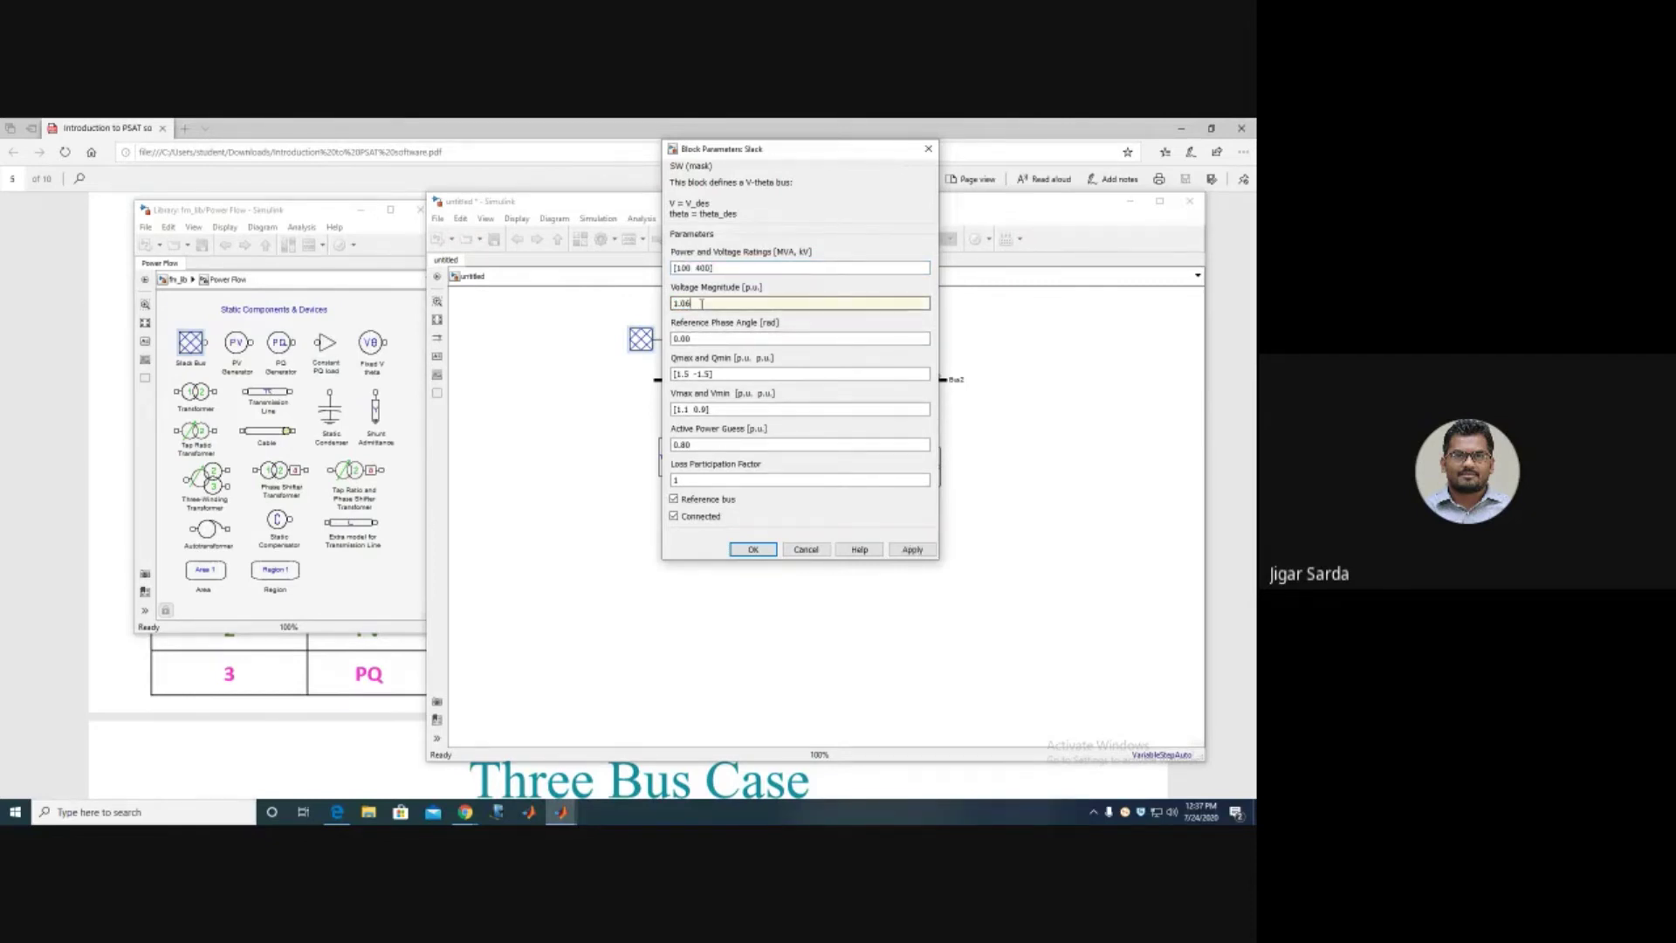
Set the slack bus's active power guess to 0 p.u., apply the parameters and close the block's settings.
left_click(681, 338)
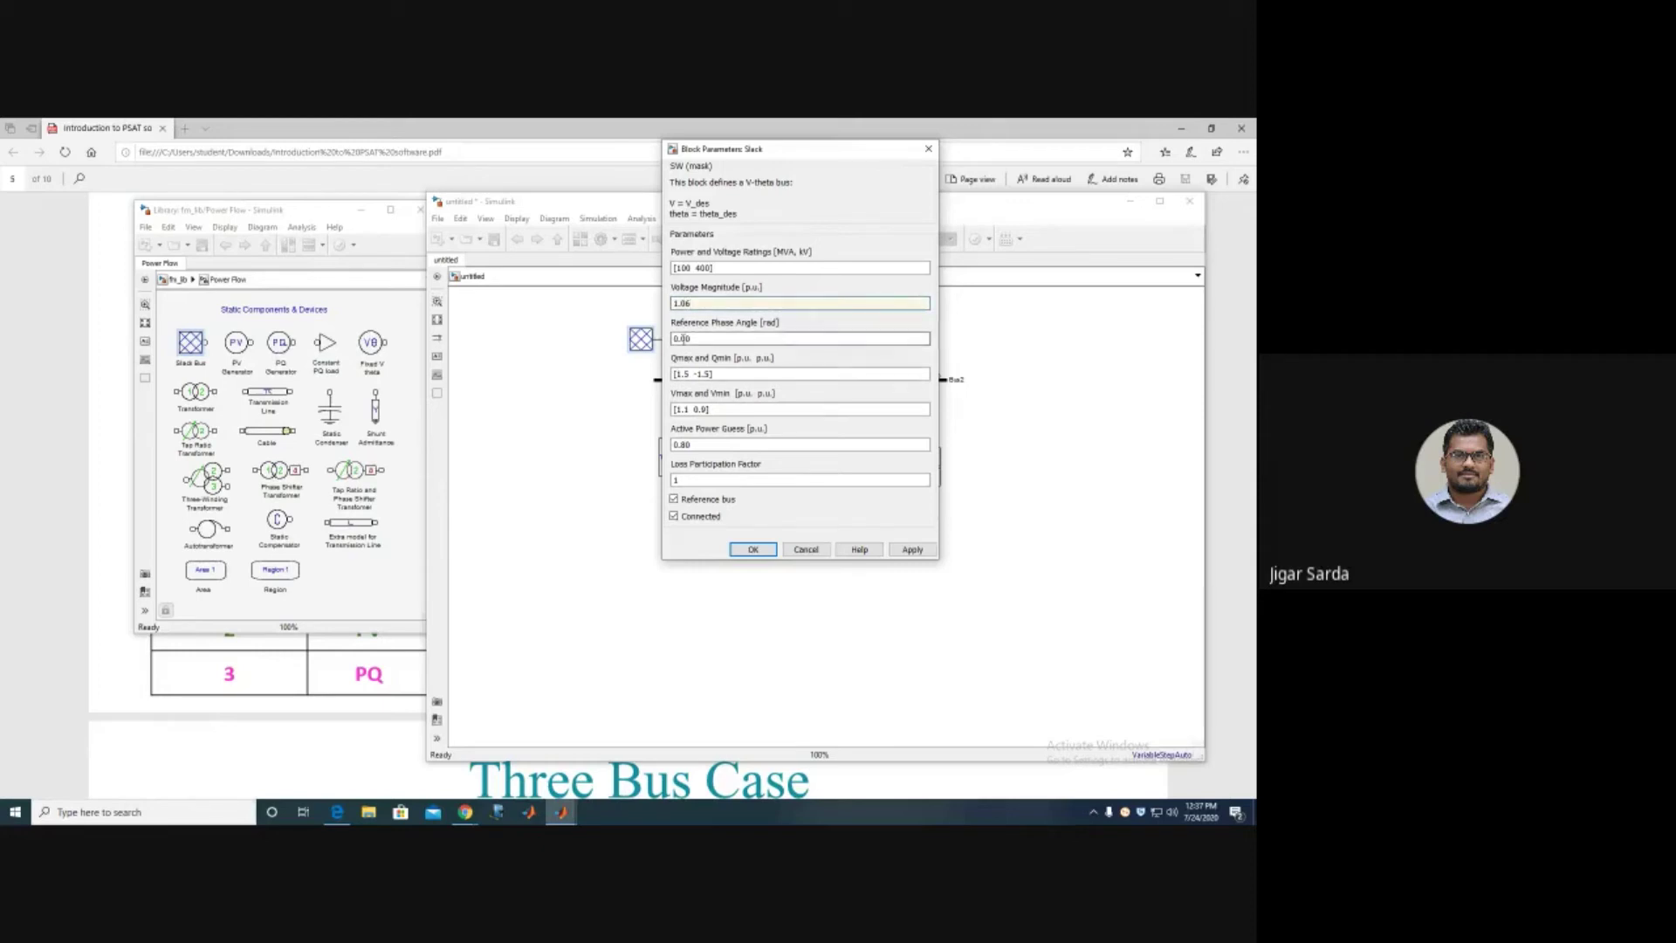
left_click(677, 408)
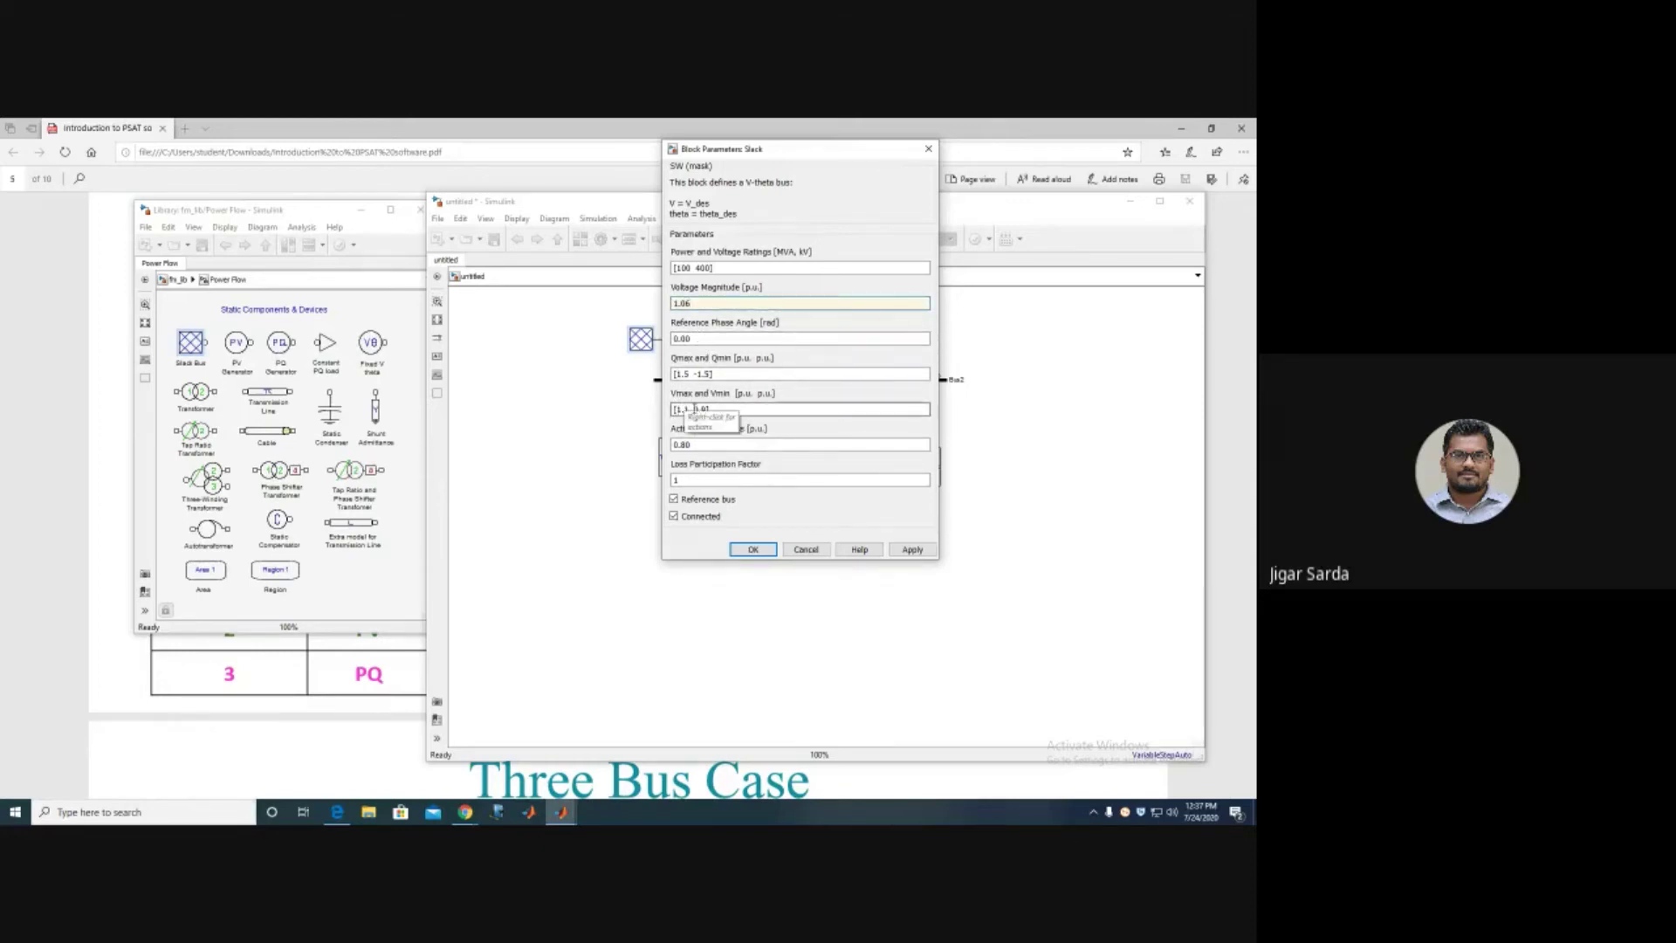
left_click_drag(673, 408, 708, 409)
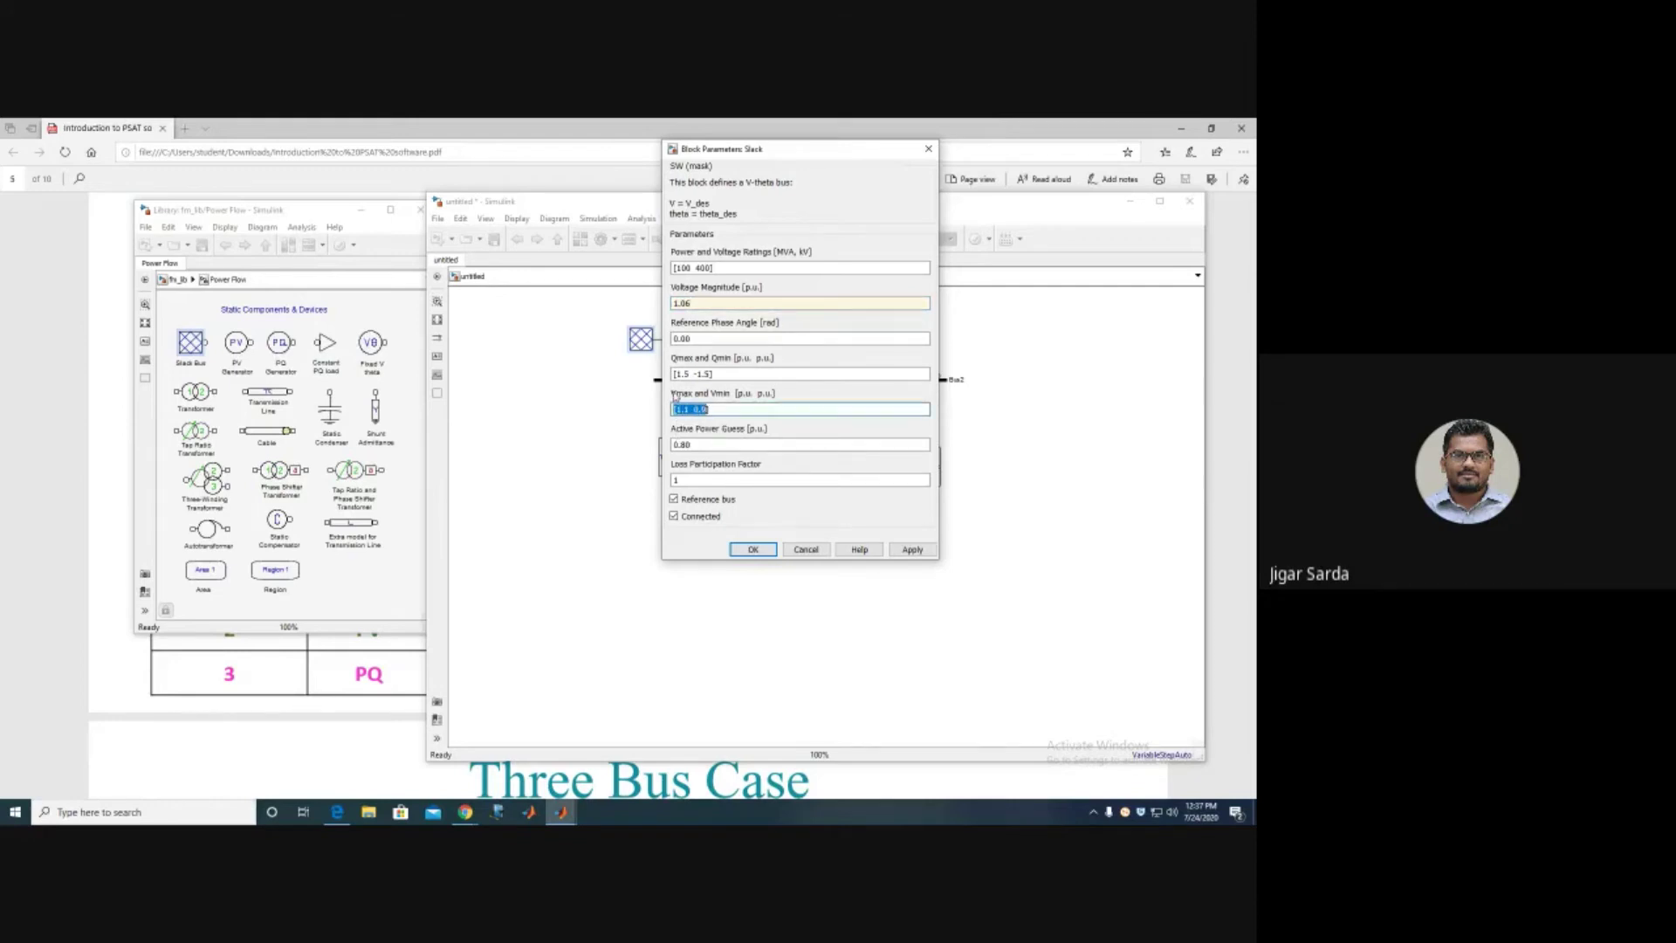
double_click(707, 446)
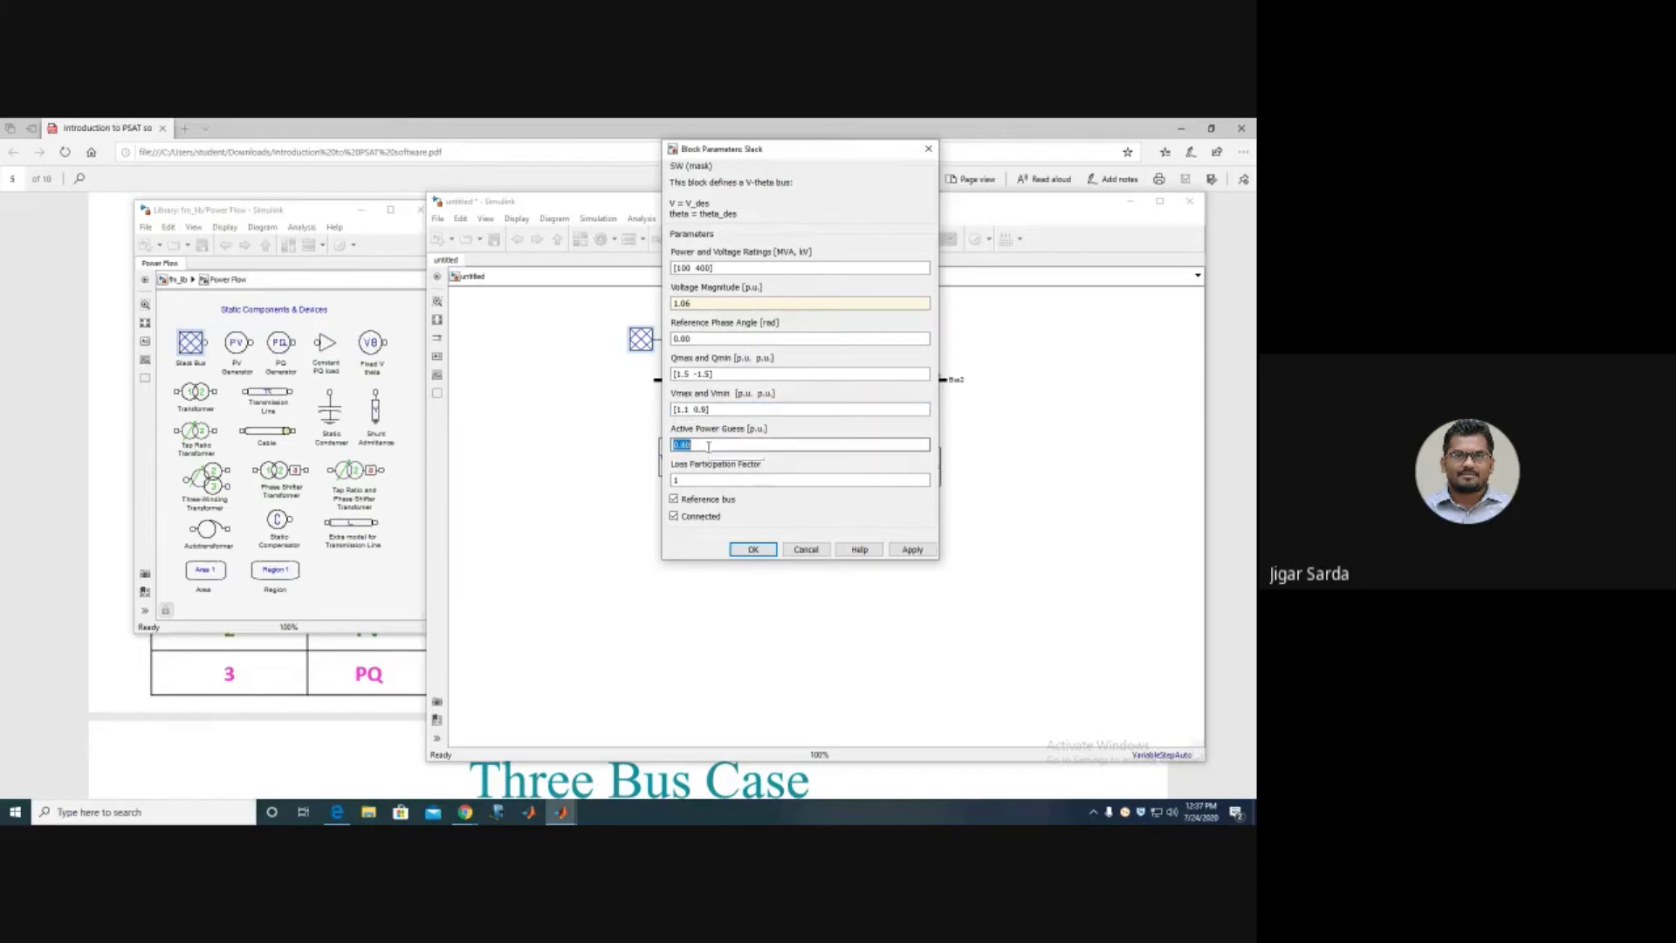
type("0")
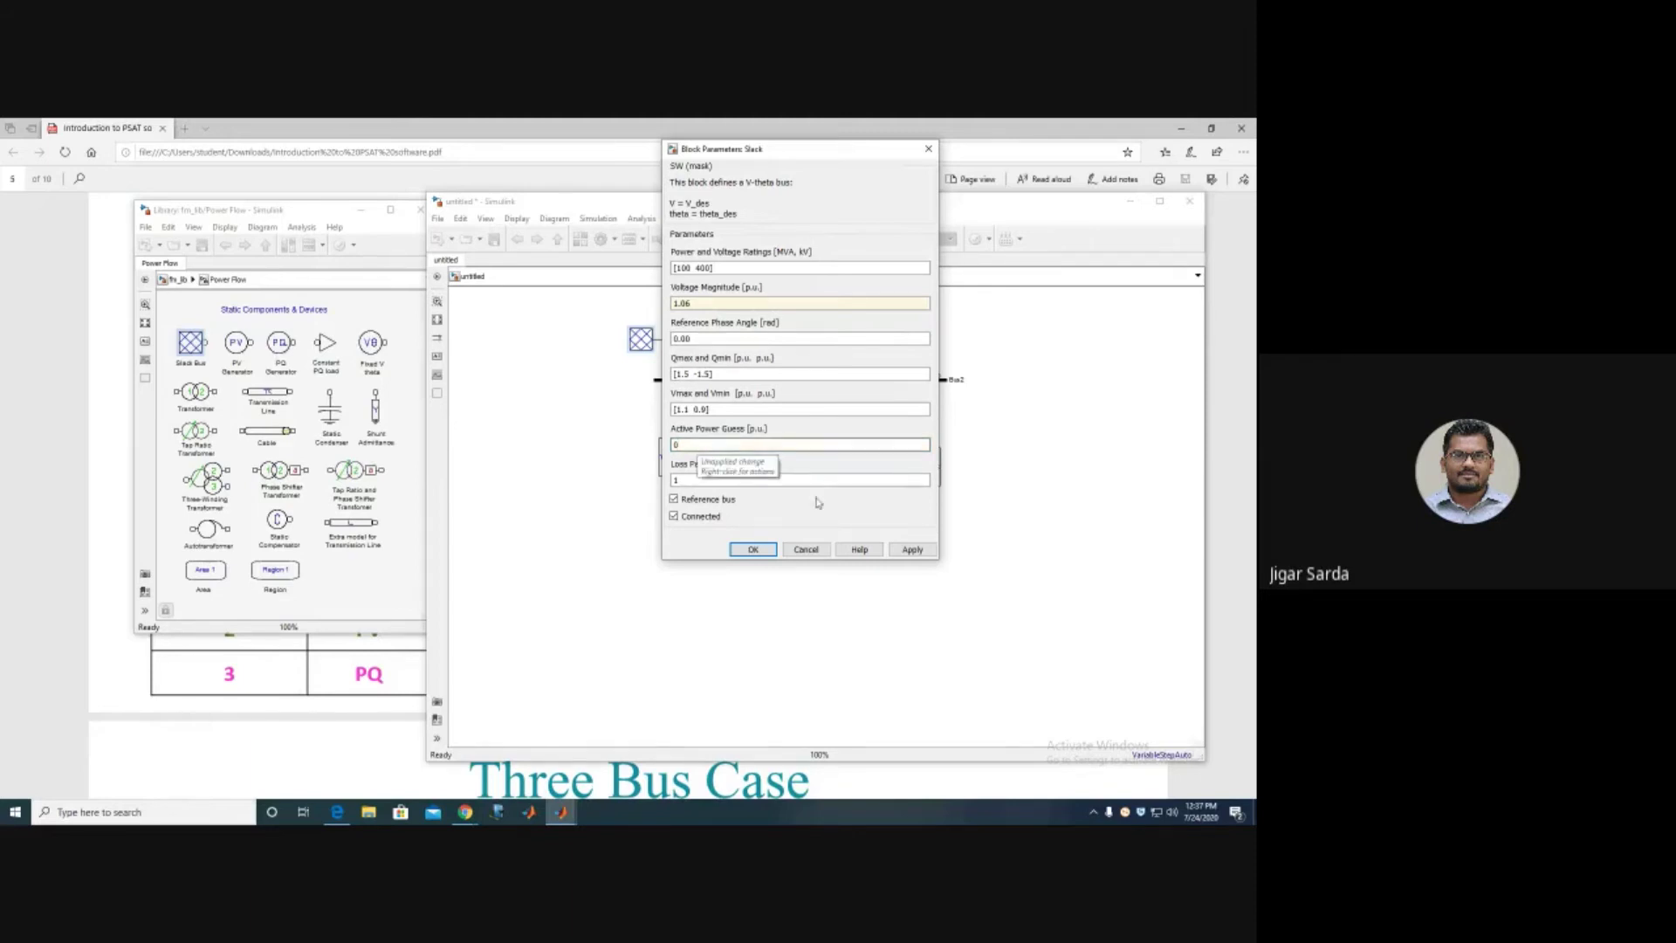
left_click(700, 477)
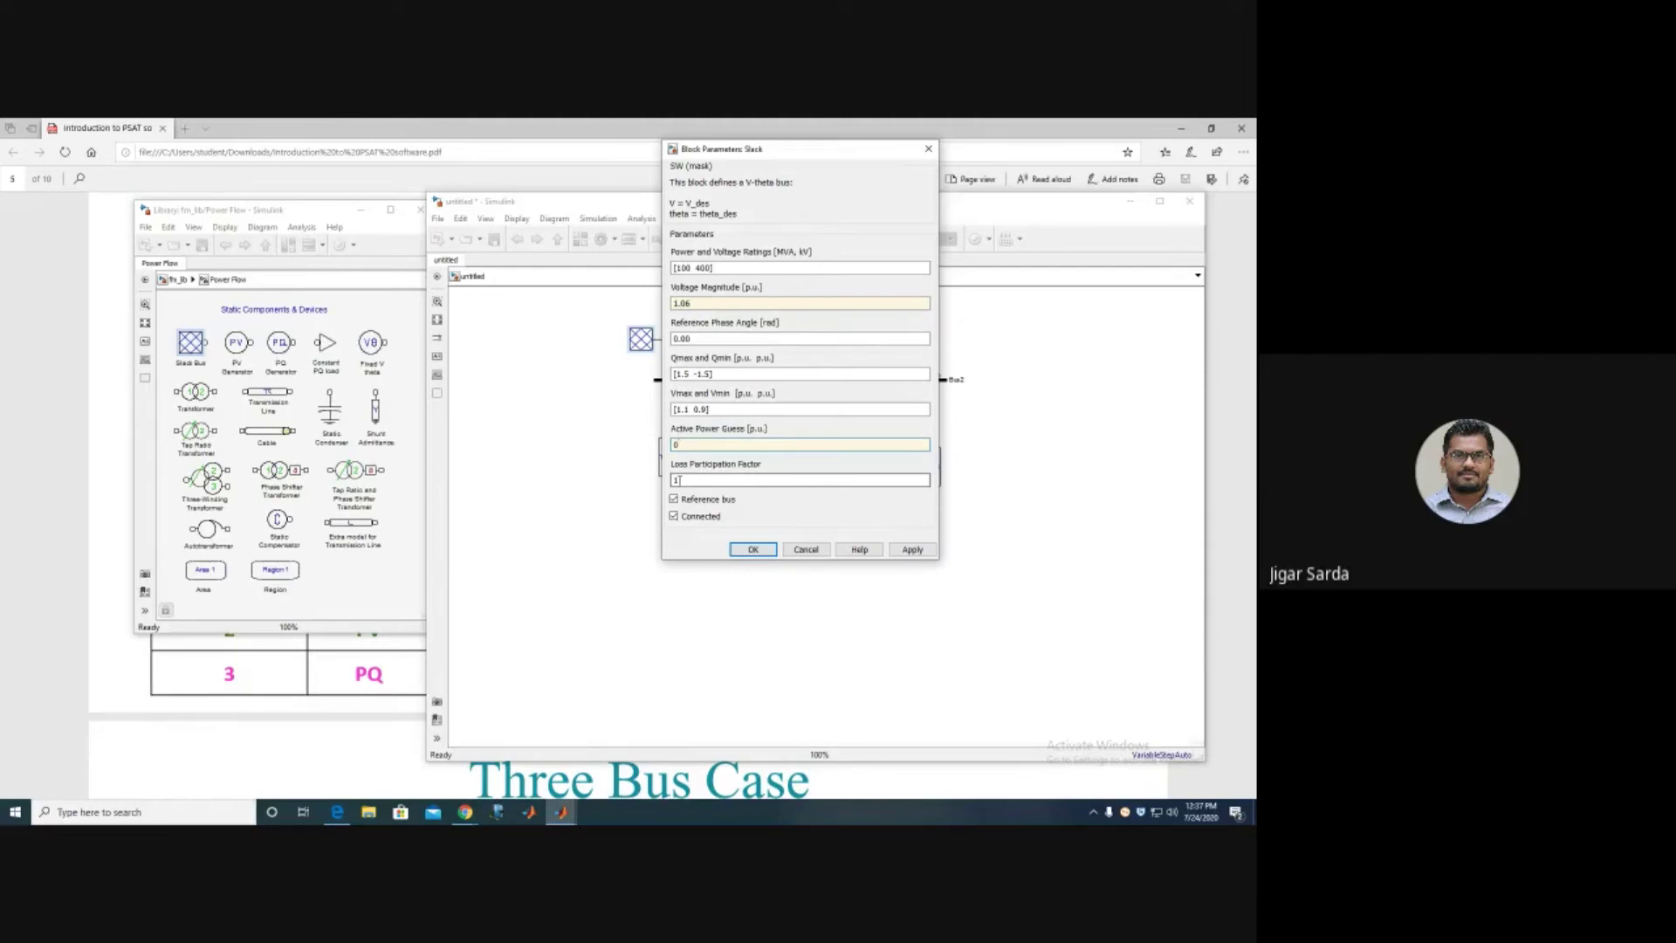
left_click(912, 549)
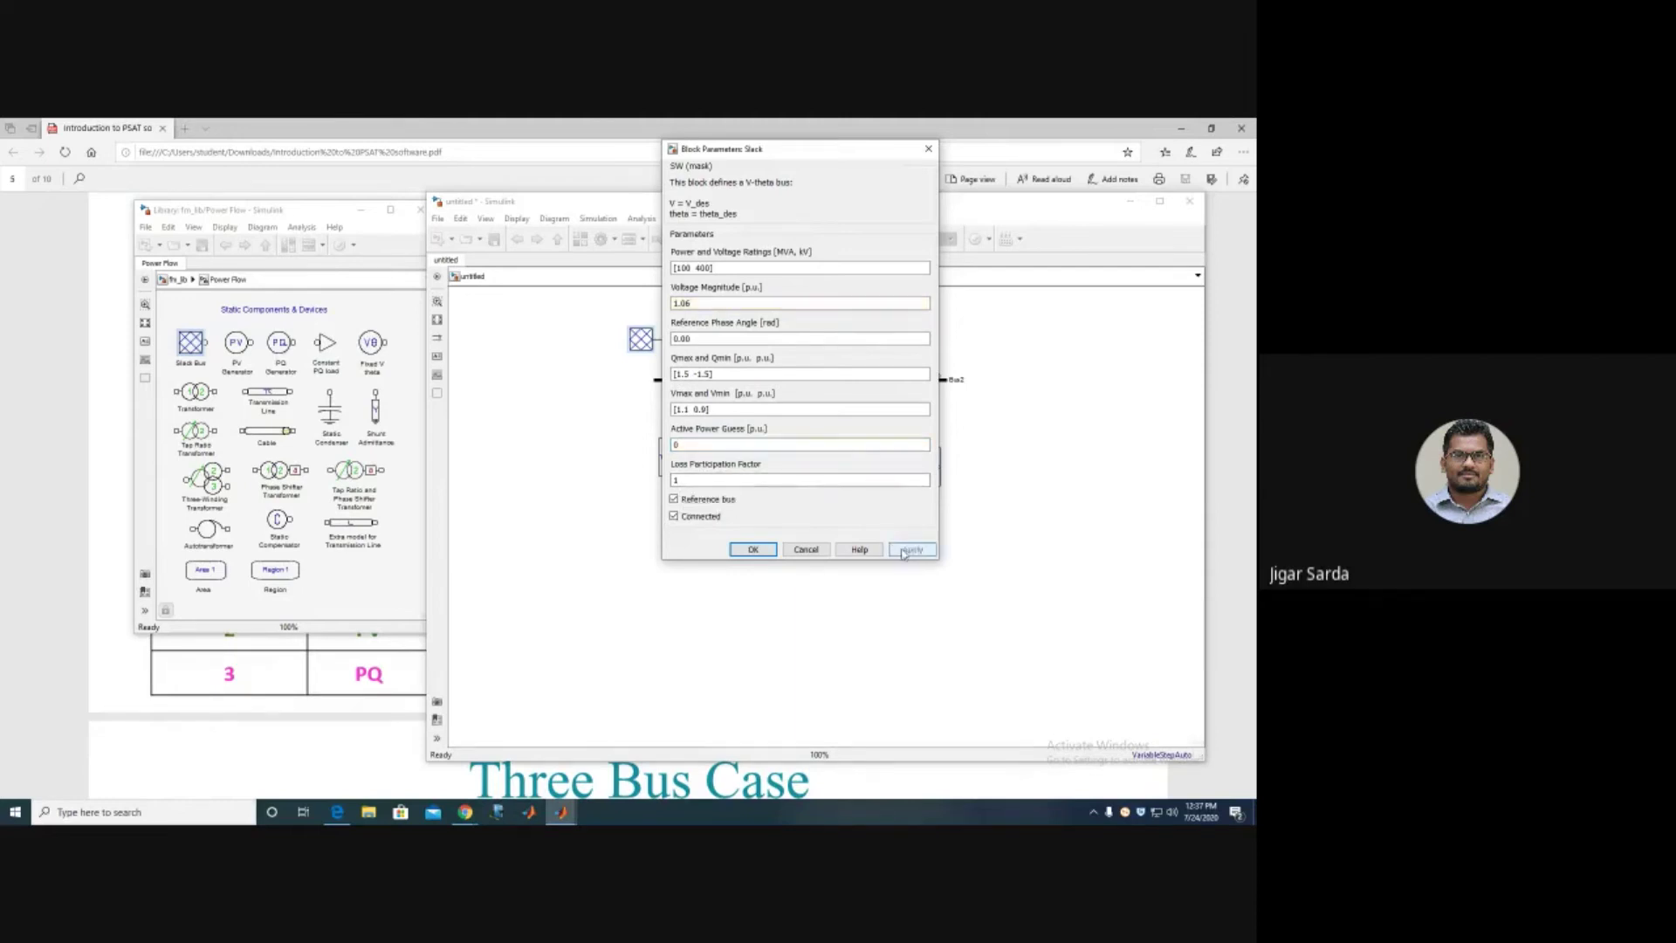
left_click(753, 549)
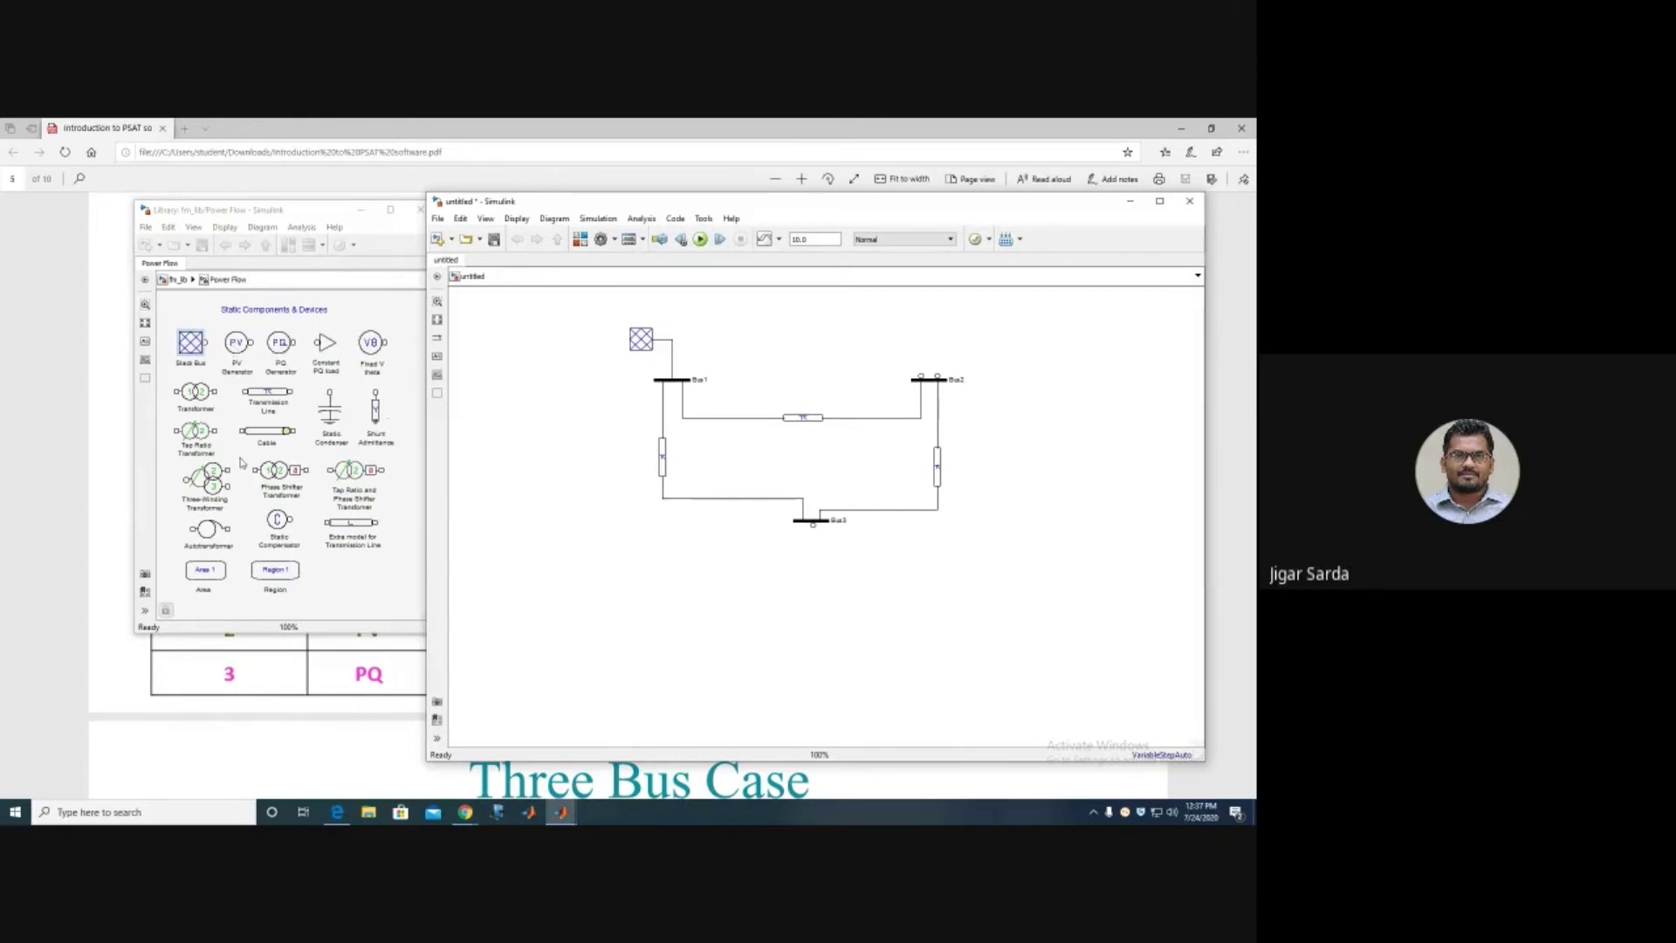
Place a PV Generator block above Bus2, as the PDF's generation data specifies, and connect it to Bus2's upper port.
left_click(63, 538)
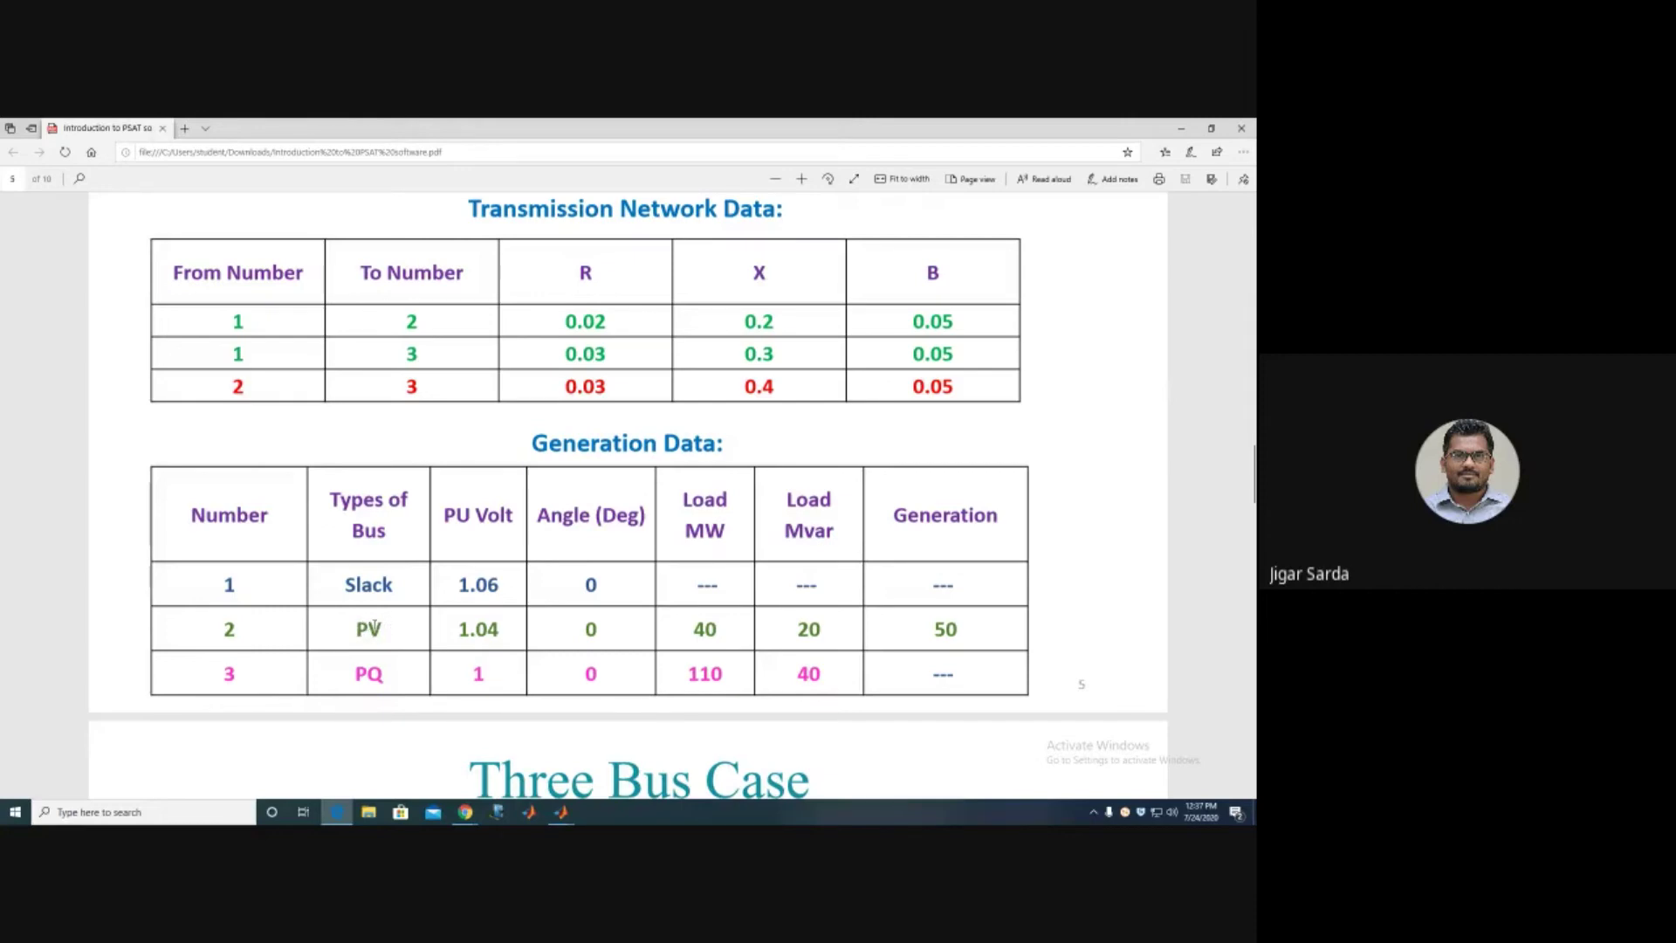
left_click_drag(933, 629, 962, 630)
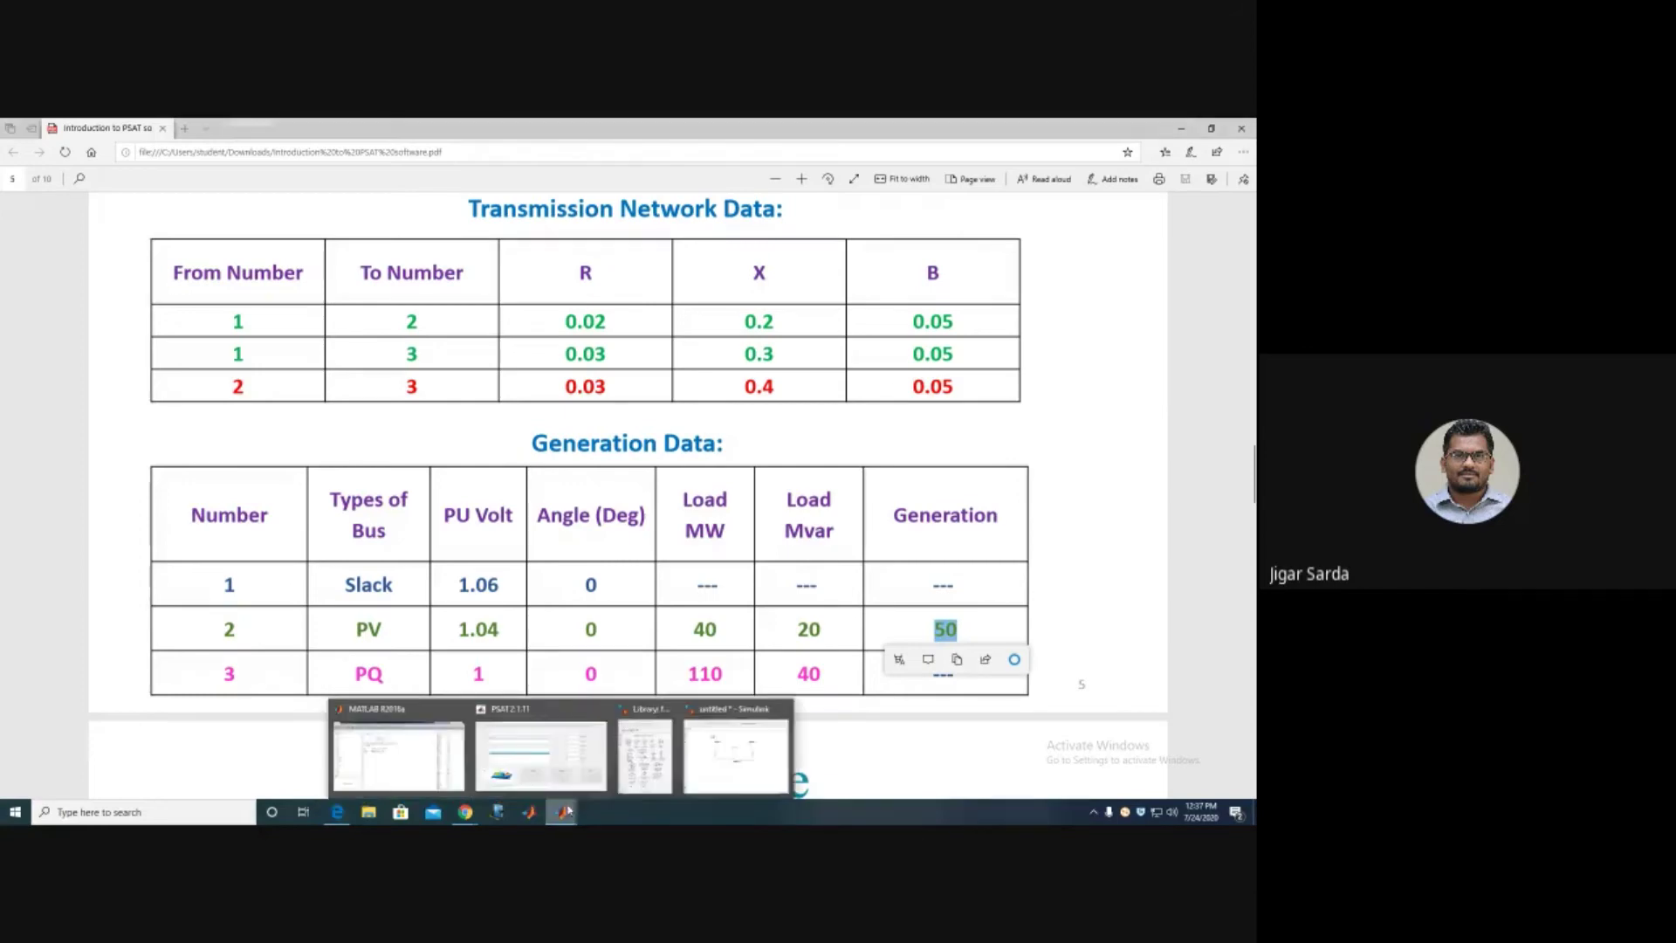
left_click(768, 757)
mouse_move(574, 813)
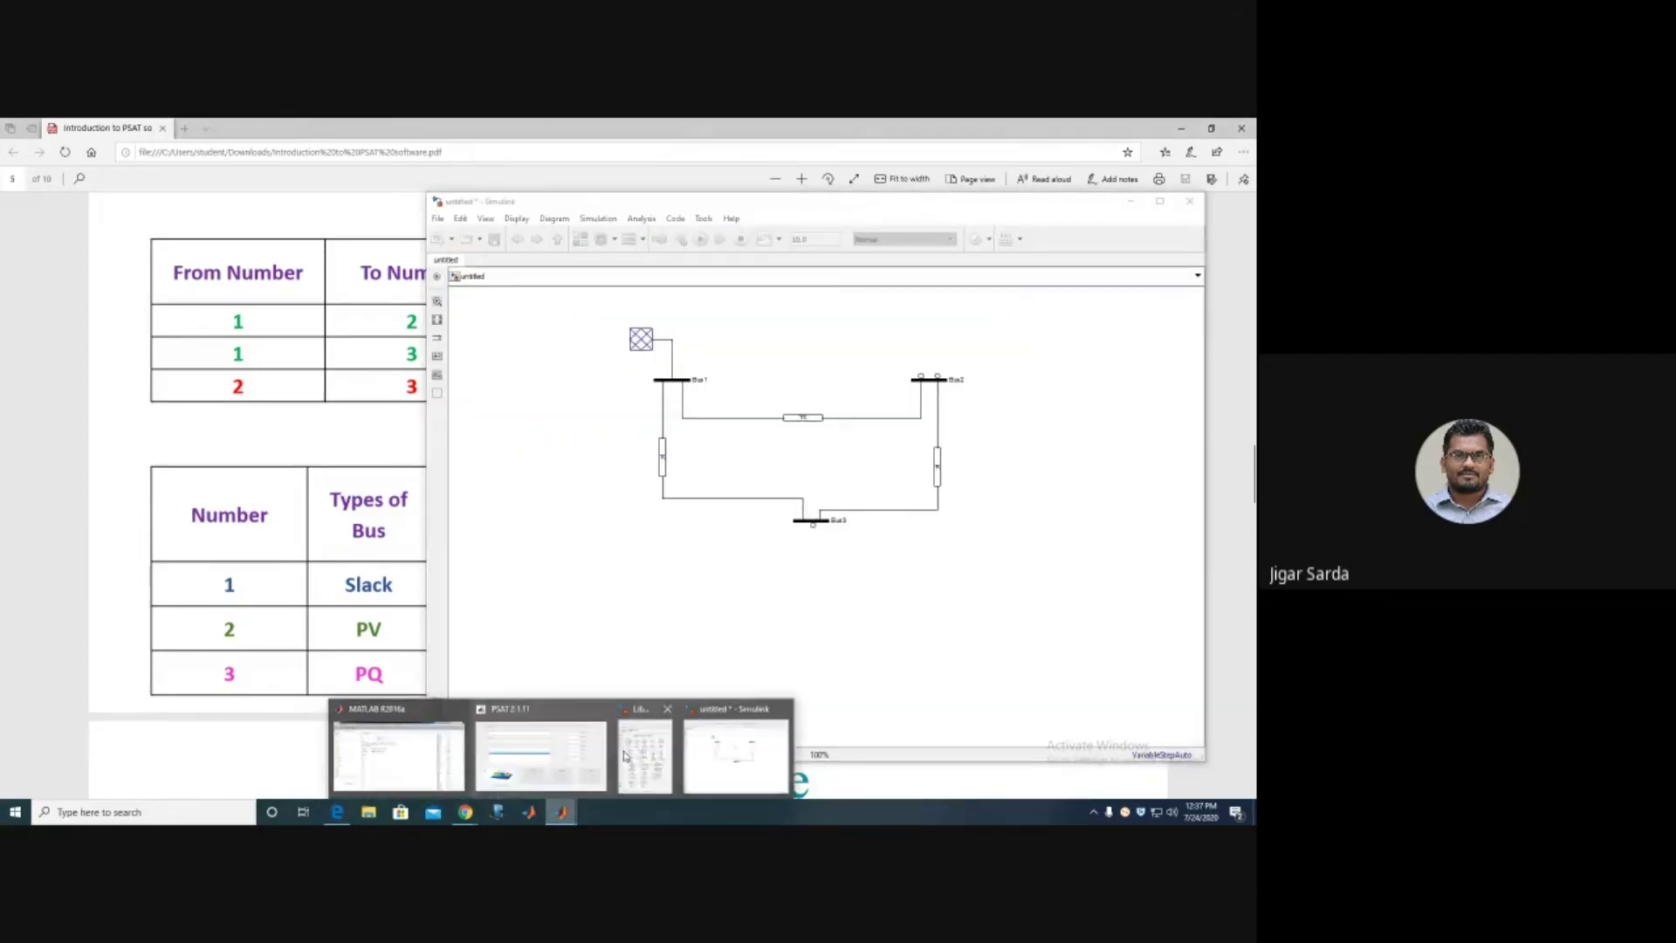
left_click(633, 752)
left_click_drag(233, 351, 904, 343)
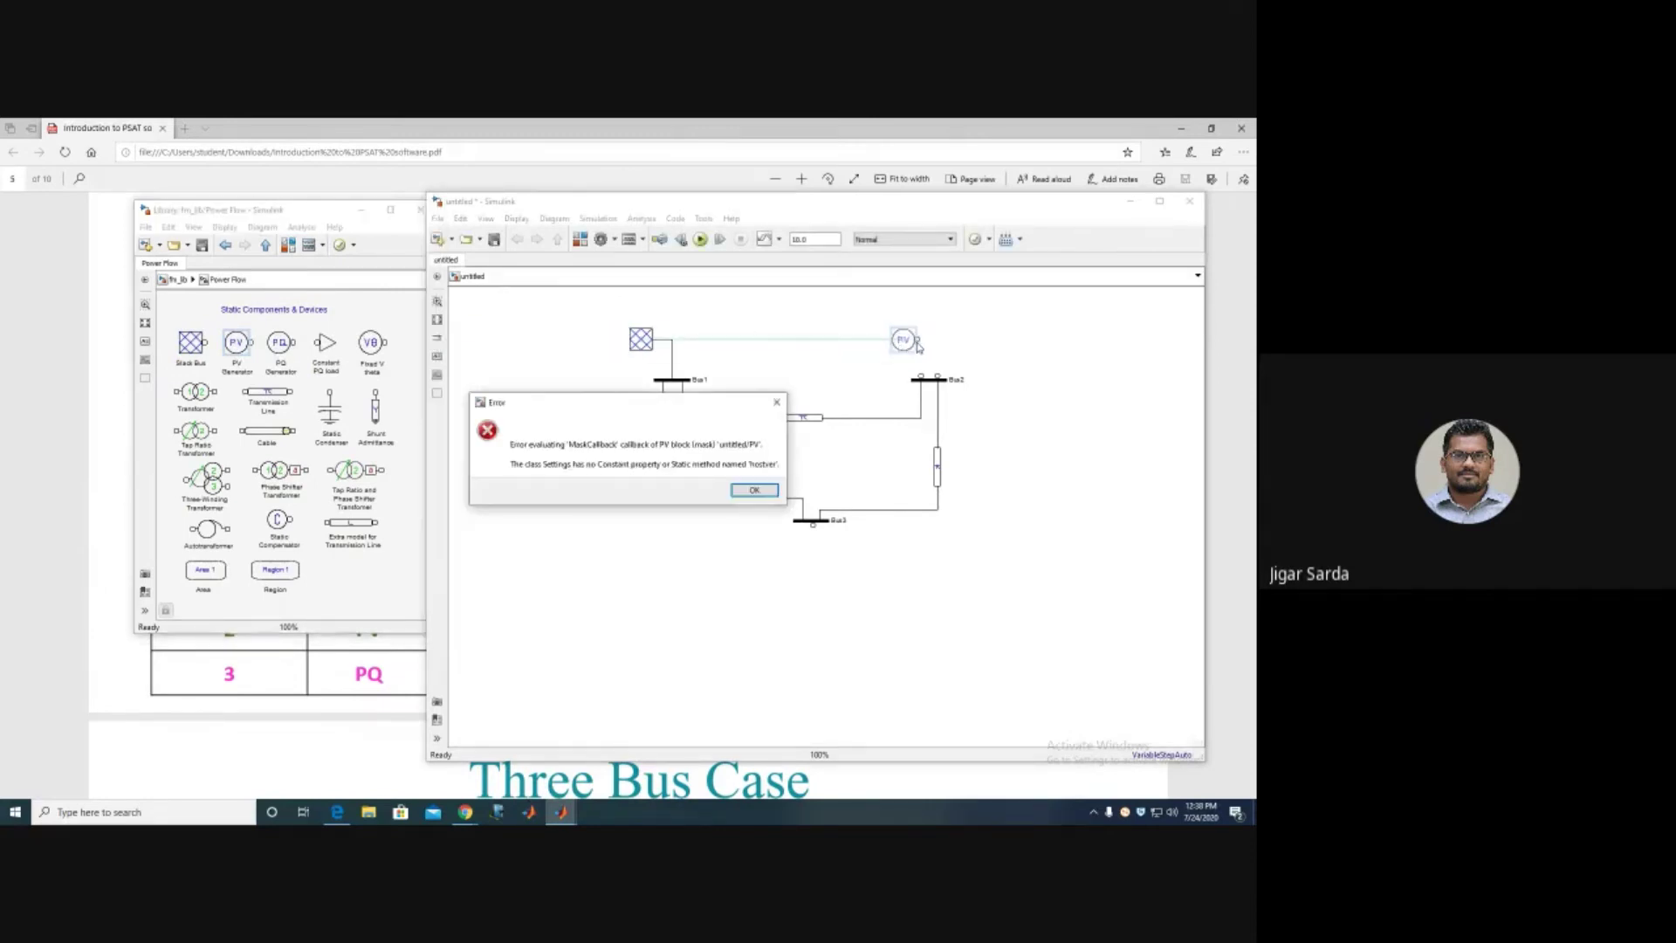
left_click(754, 490)
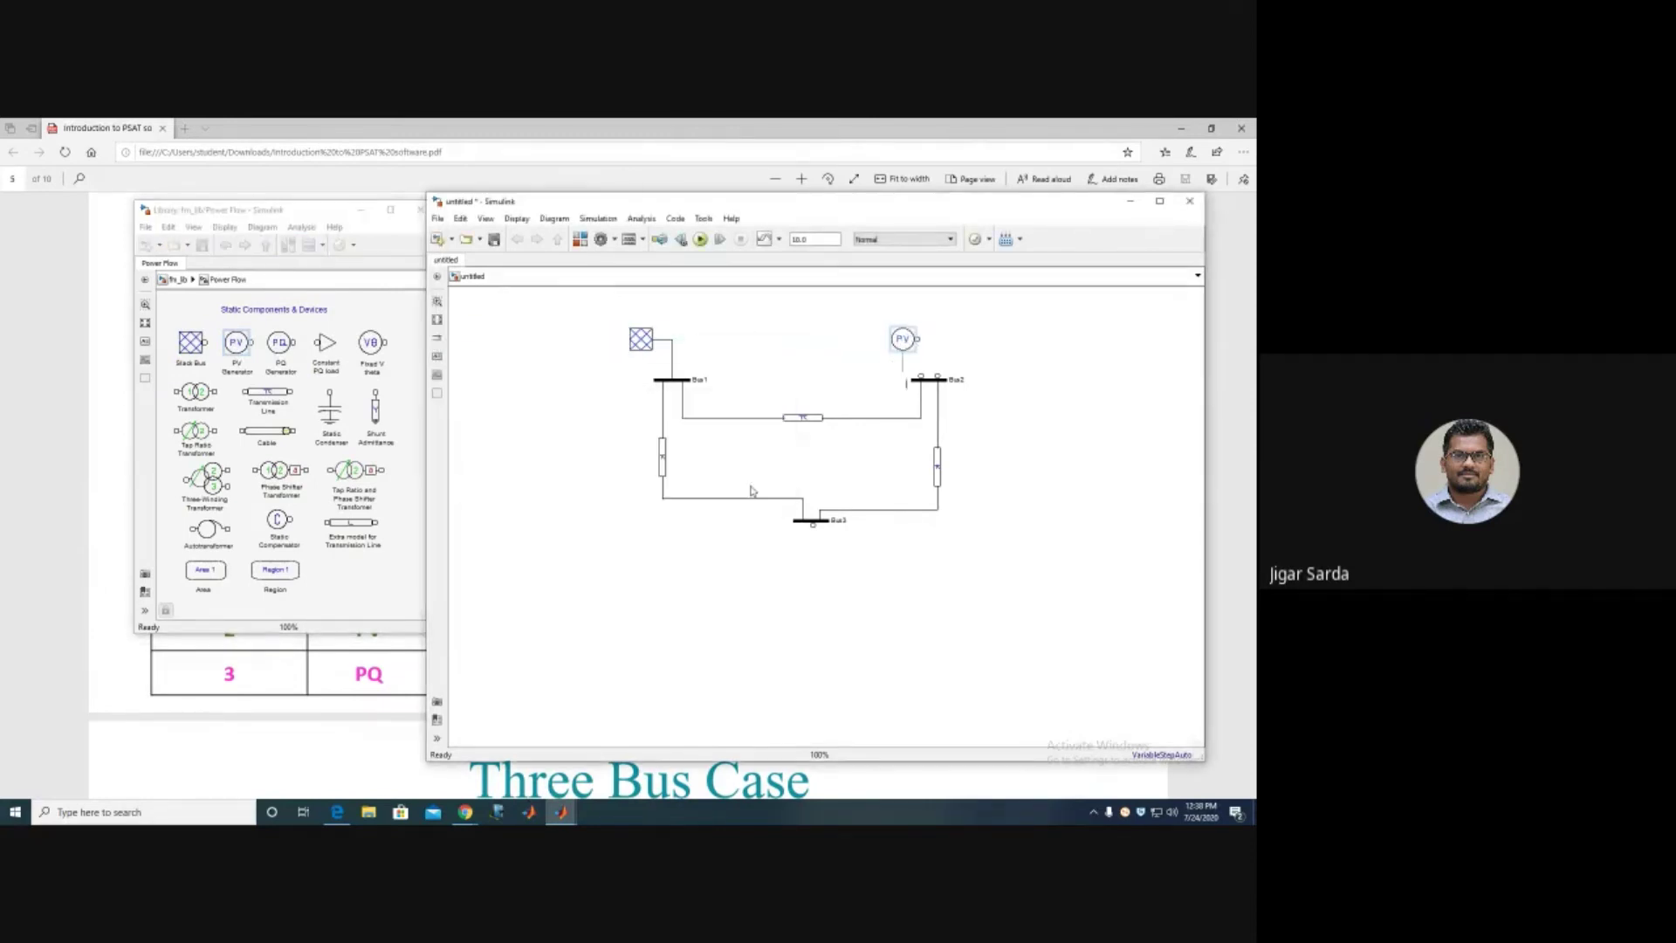
left_click_drag(918, 338, 923, 379)
Set the PV generator's active power to 0.5 p.u., based on the 50 MW generation listed for bus 2 in the PDF.
left_click(899, 351)
double_click(902, 341)
left_click(752, 490)
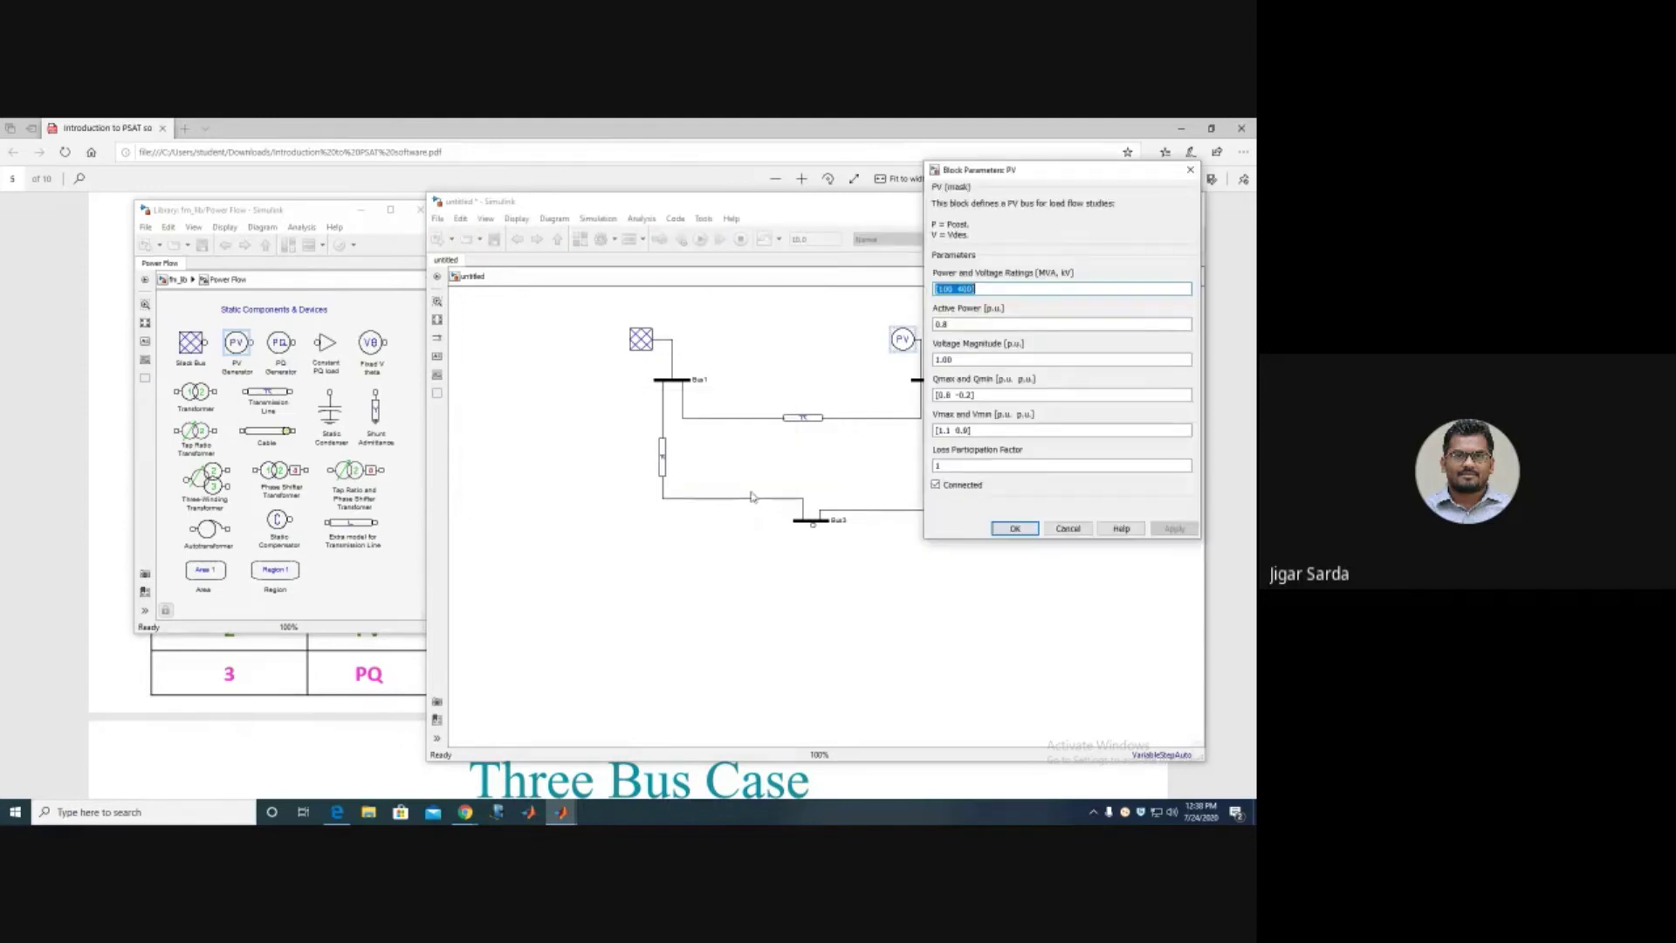
left_click(986, 325)
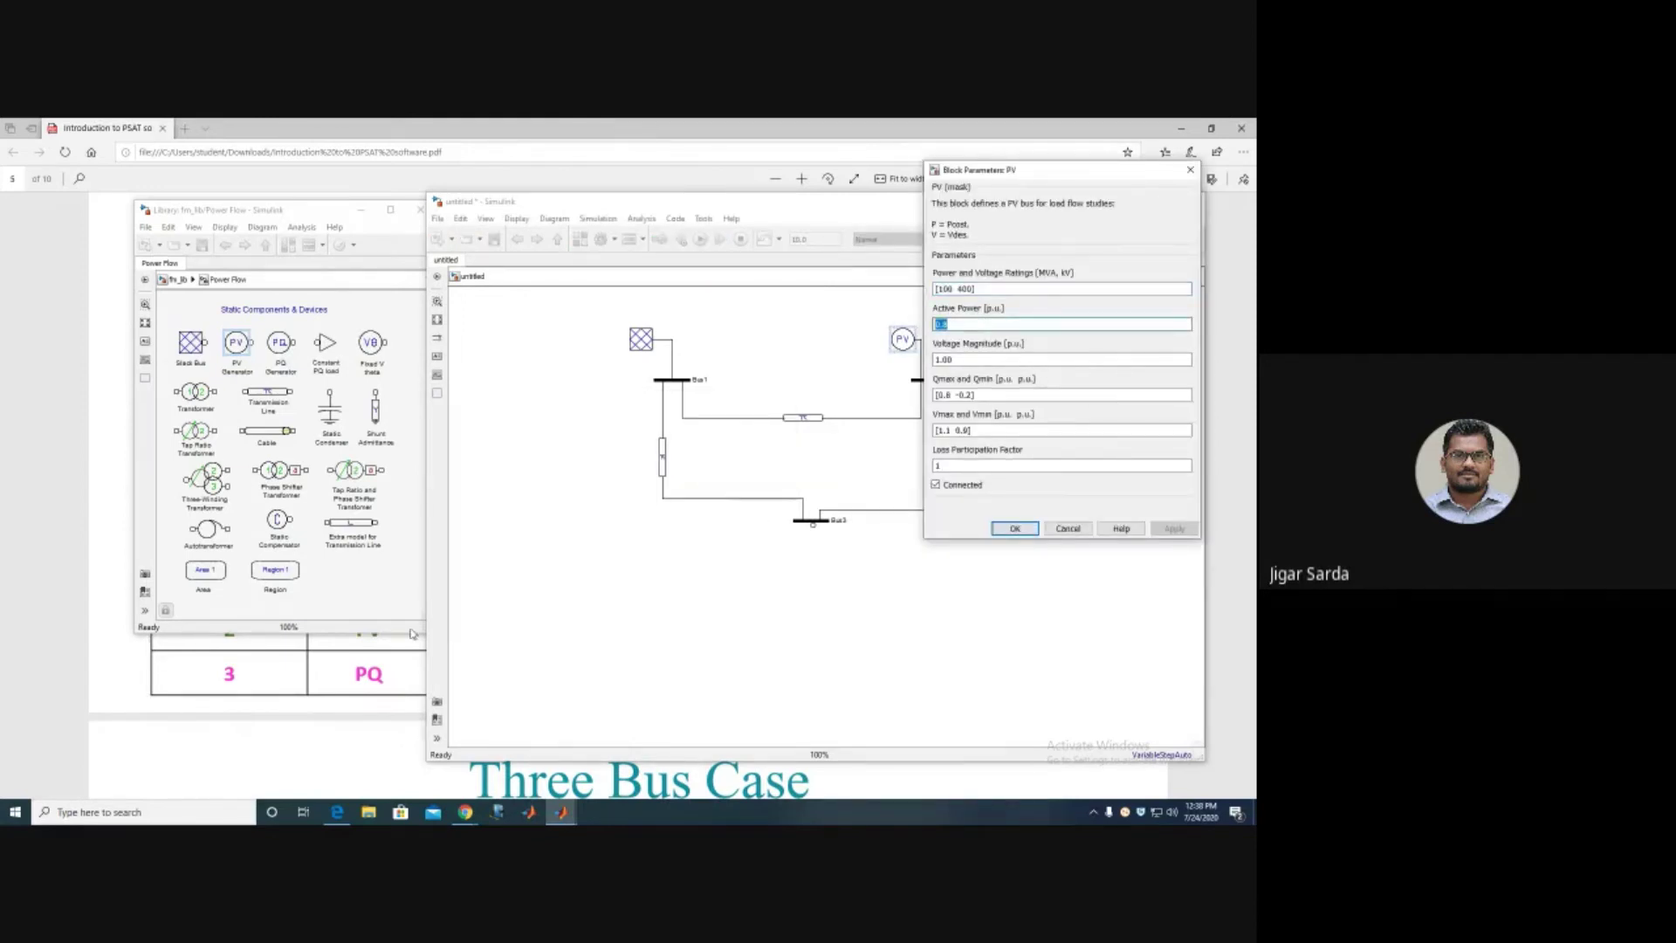
key("alt+Tab")
left_click_drag(821, 628, 959, 628)
mouse_move(566, 813)
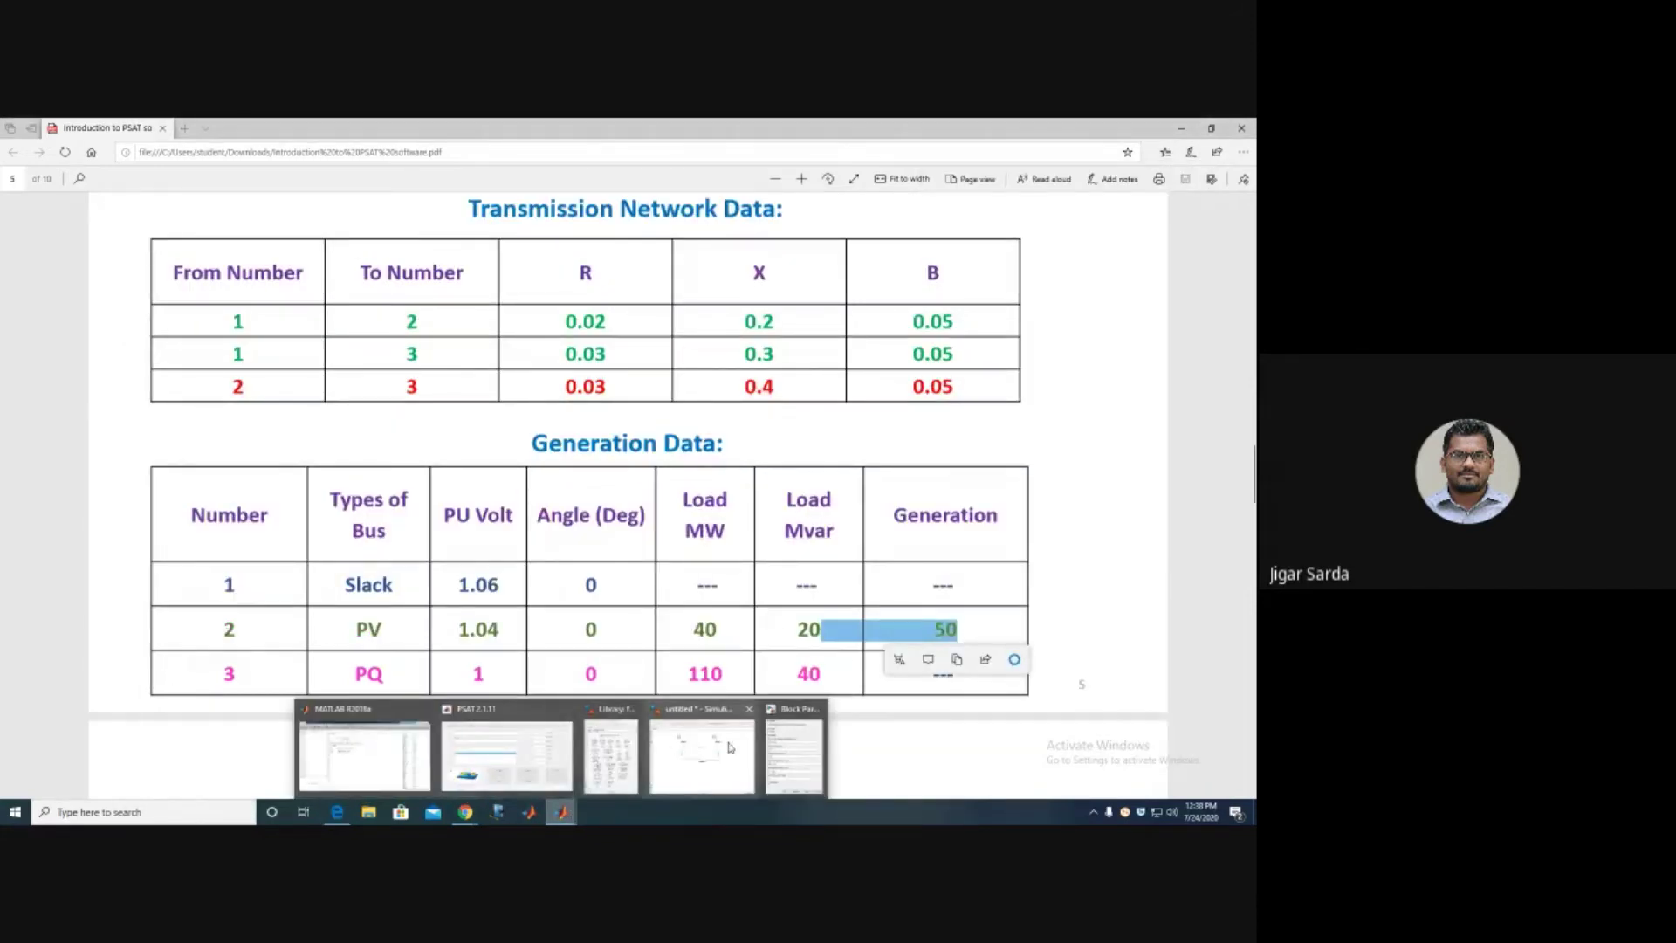
left_click(794, 753)
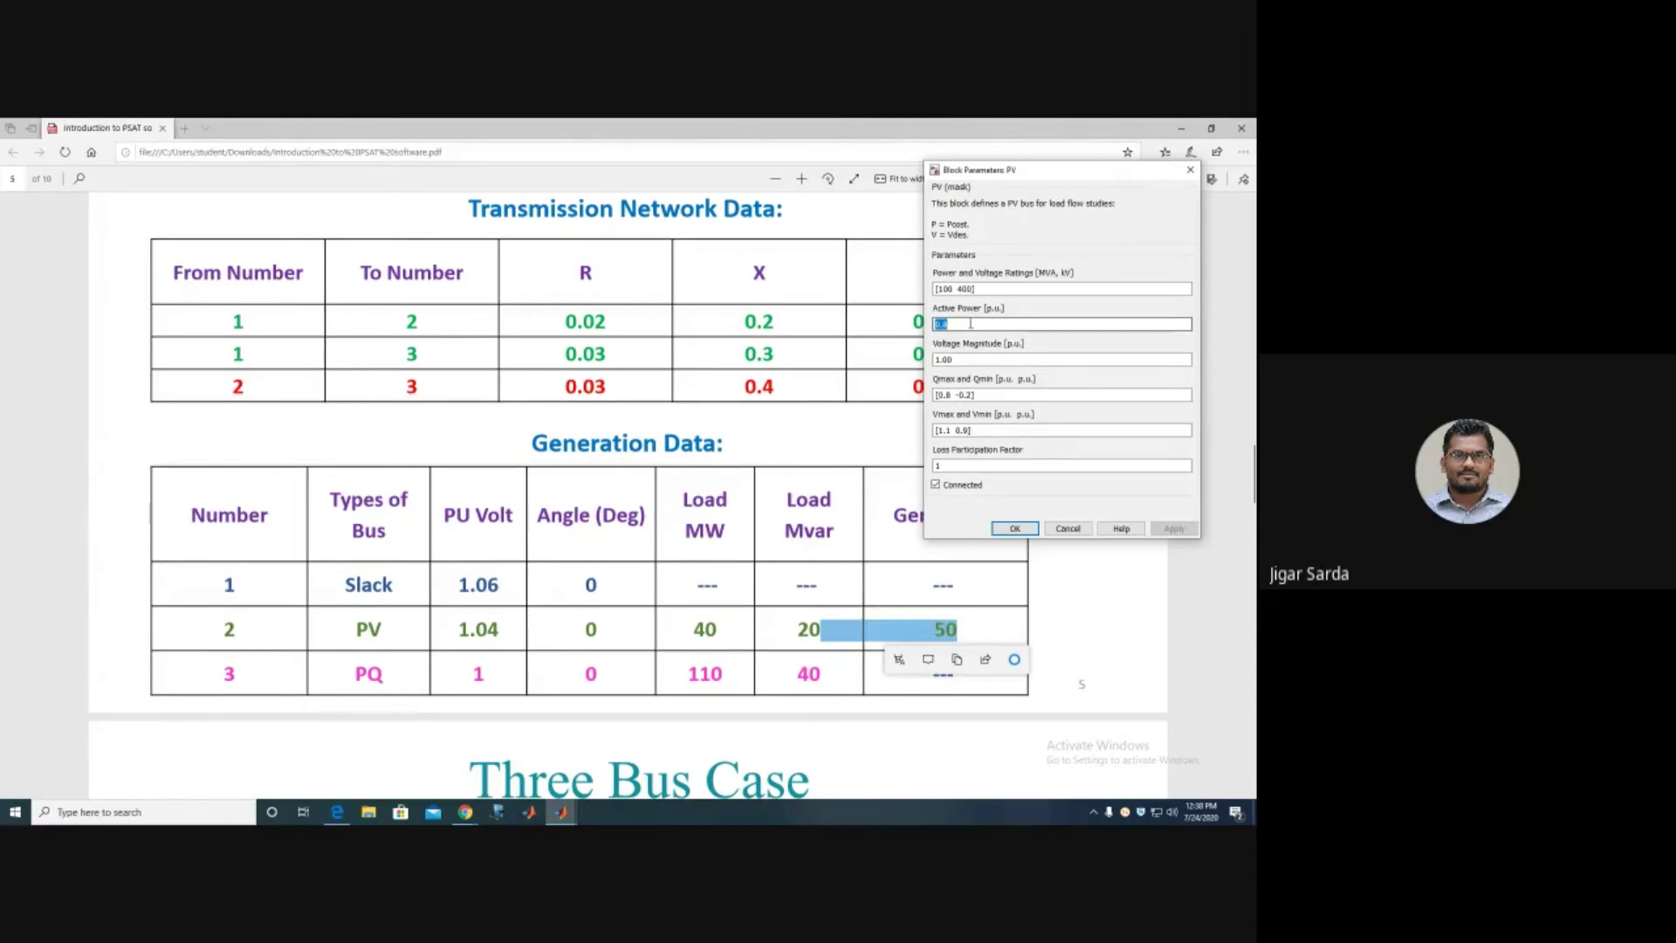
key("BackSpace")
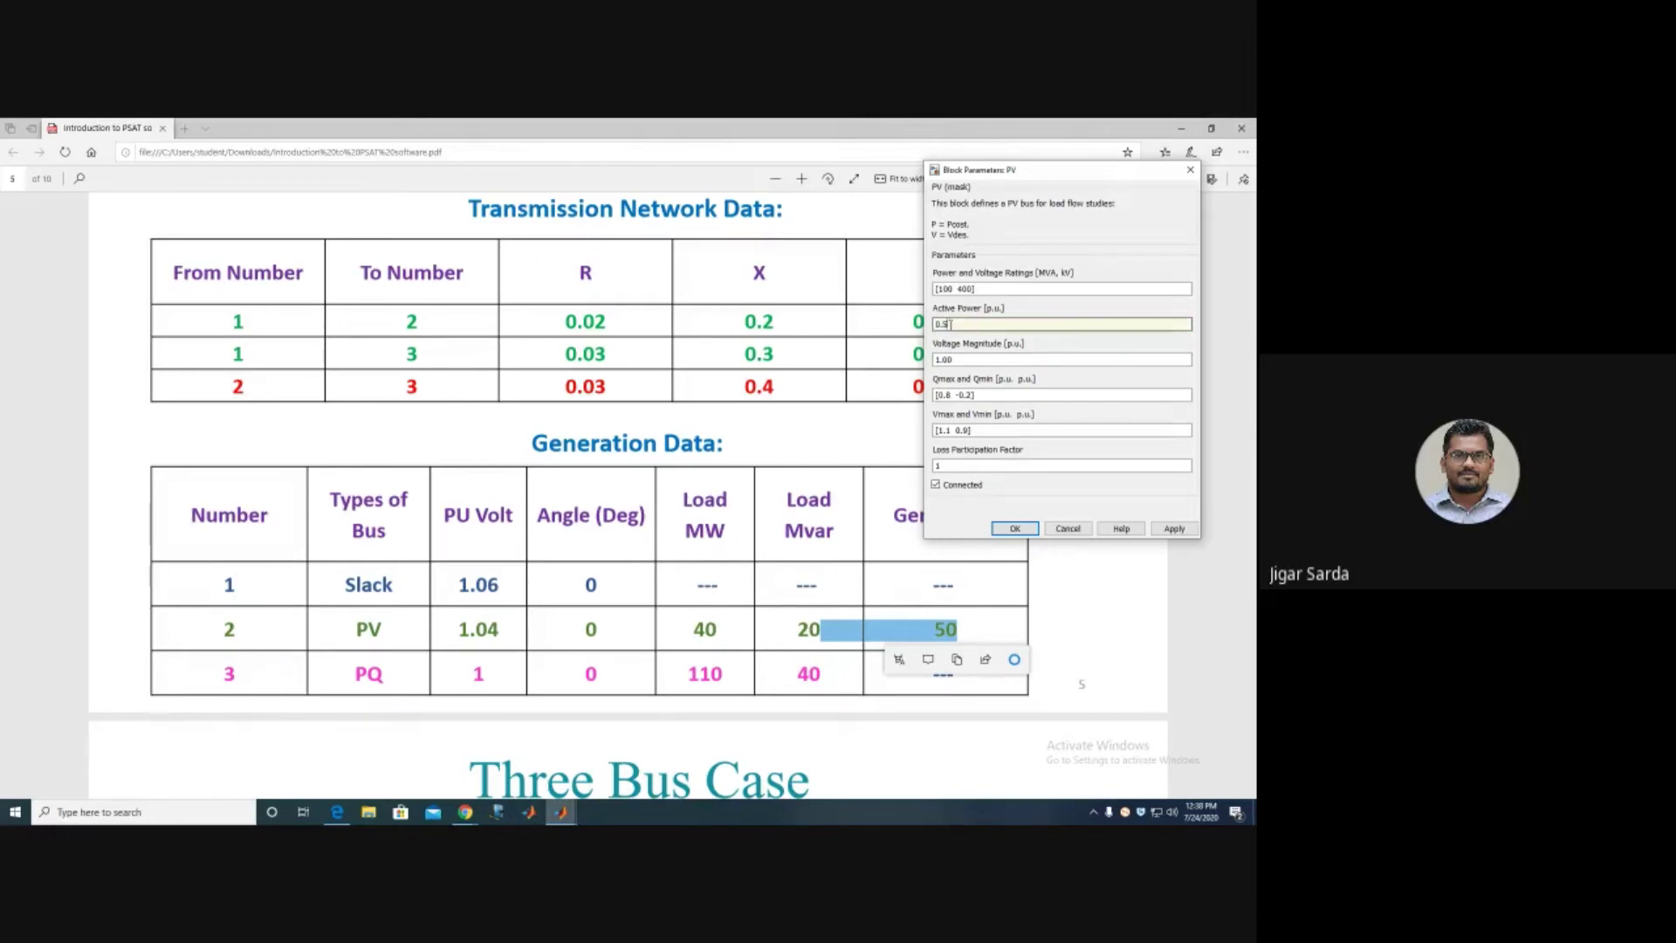
double_click(944, 323)
Edit the PV generator's voltage magnitude according to the bus 2 row of the PDF's generation data.
double_click(969, 359)
left_click(967, 361)
key("BackSpace")
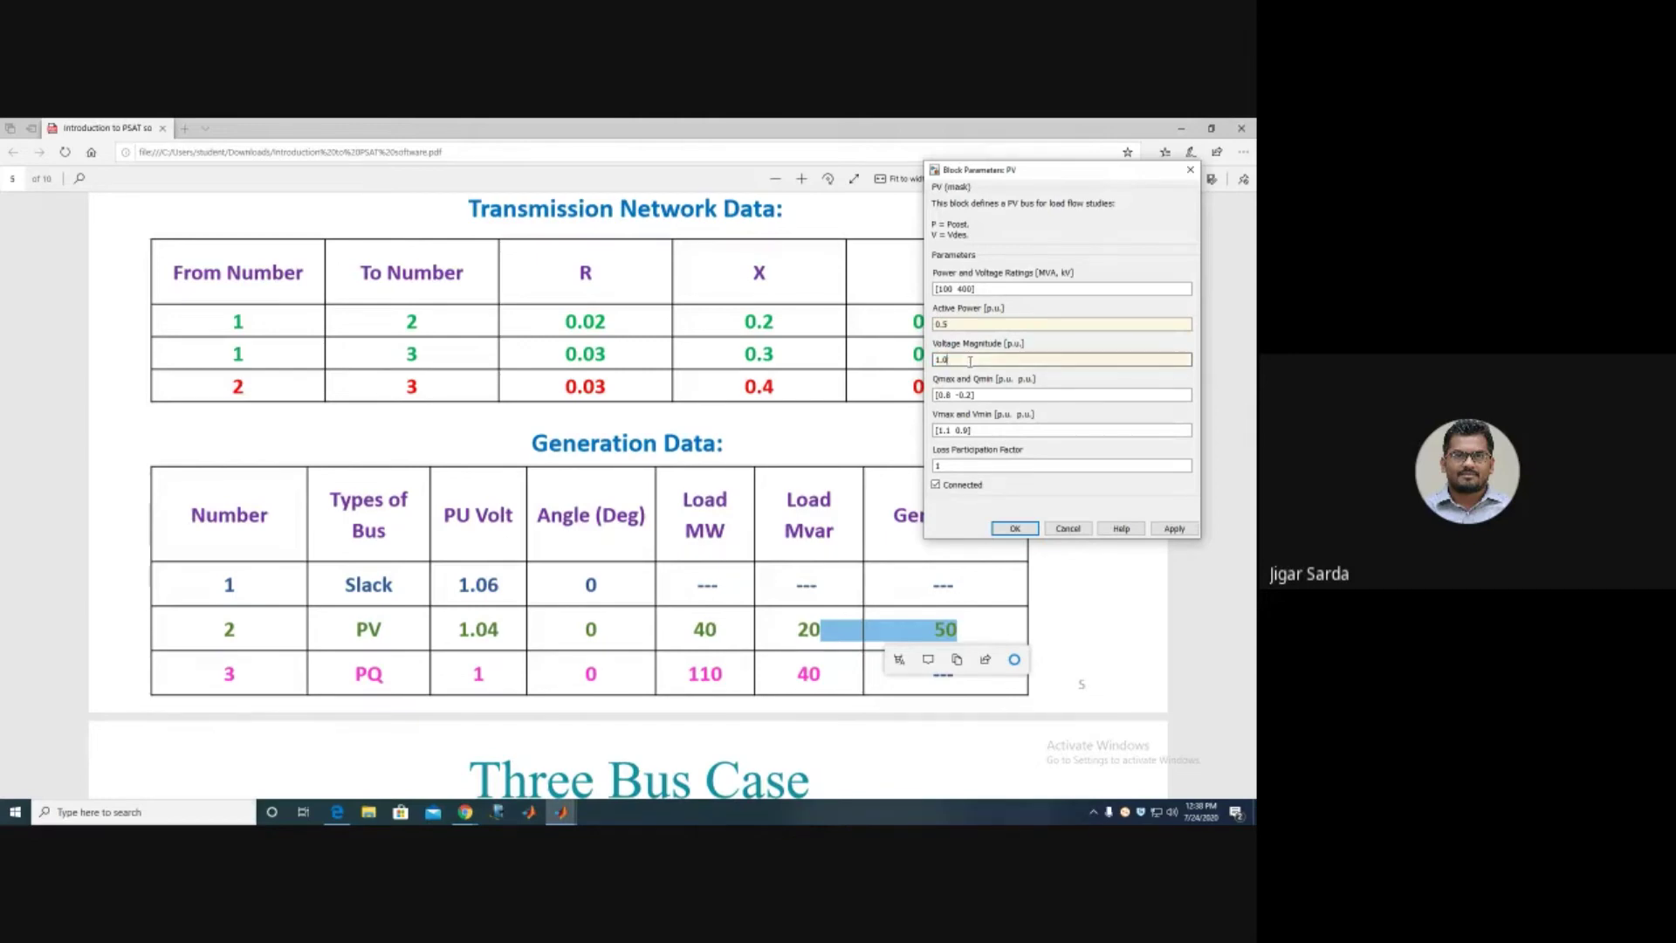
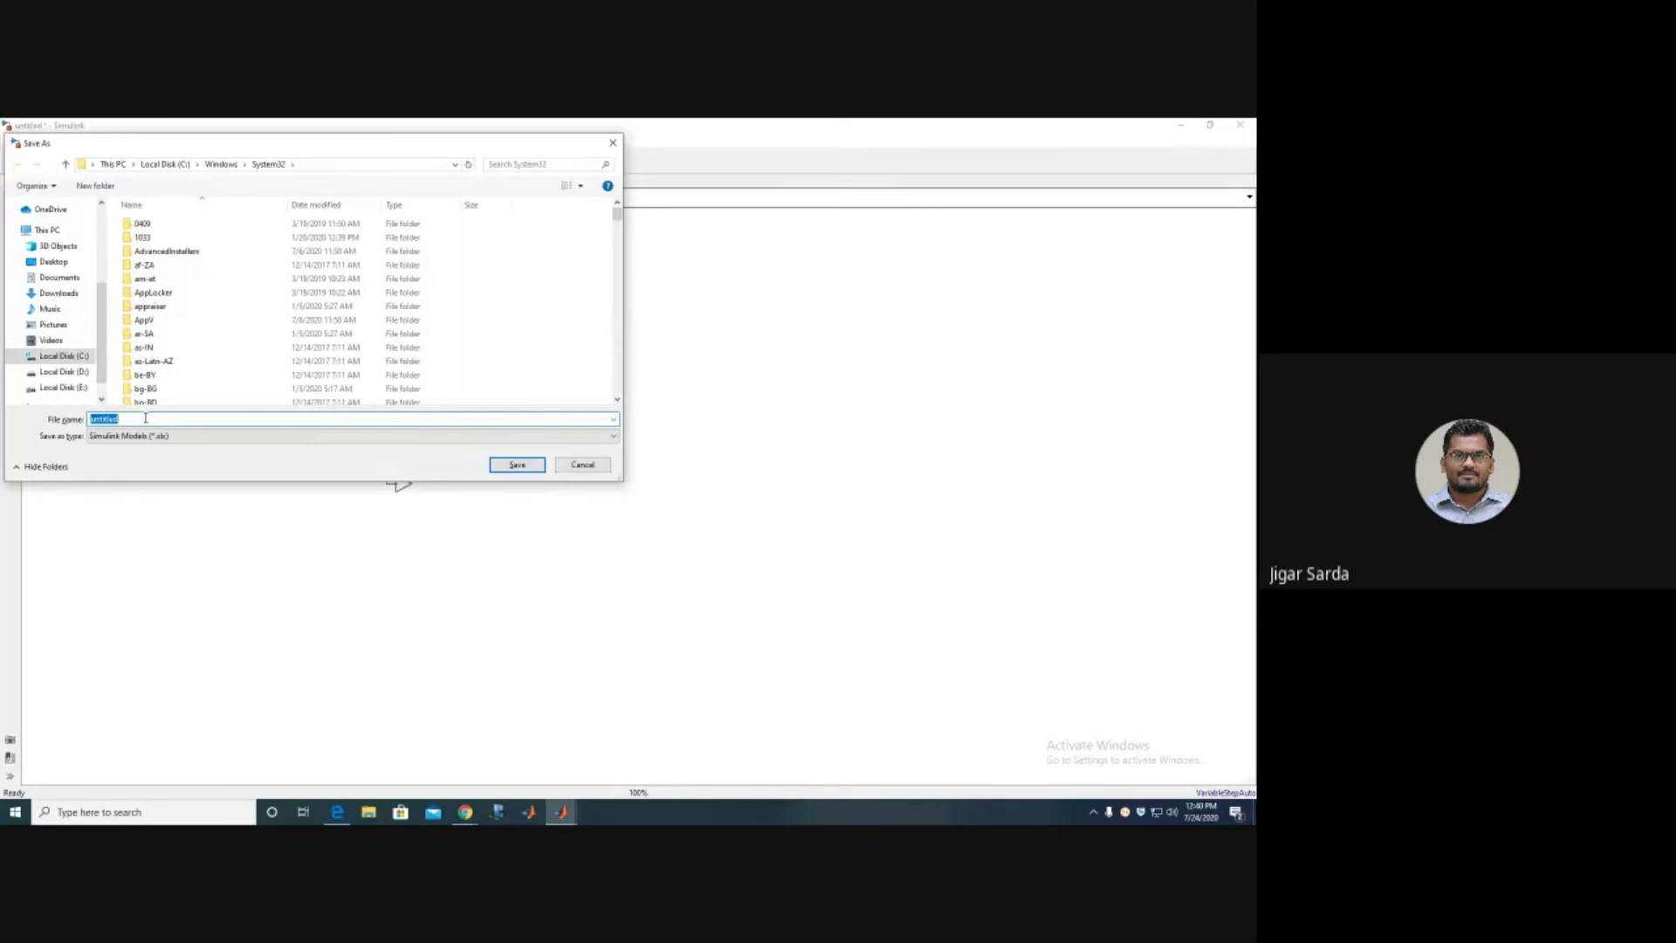
Save the model to the Desktop as Pract2 in the Simulink .mdl format.
left_click(48, 260)
left_click(170, 436)
left_click(167, 459)
left_click(150, 420)
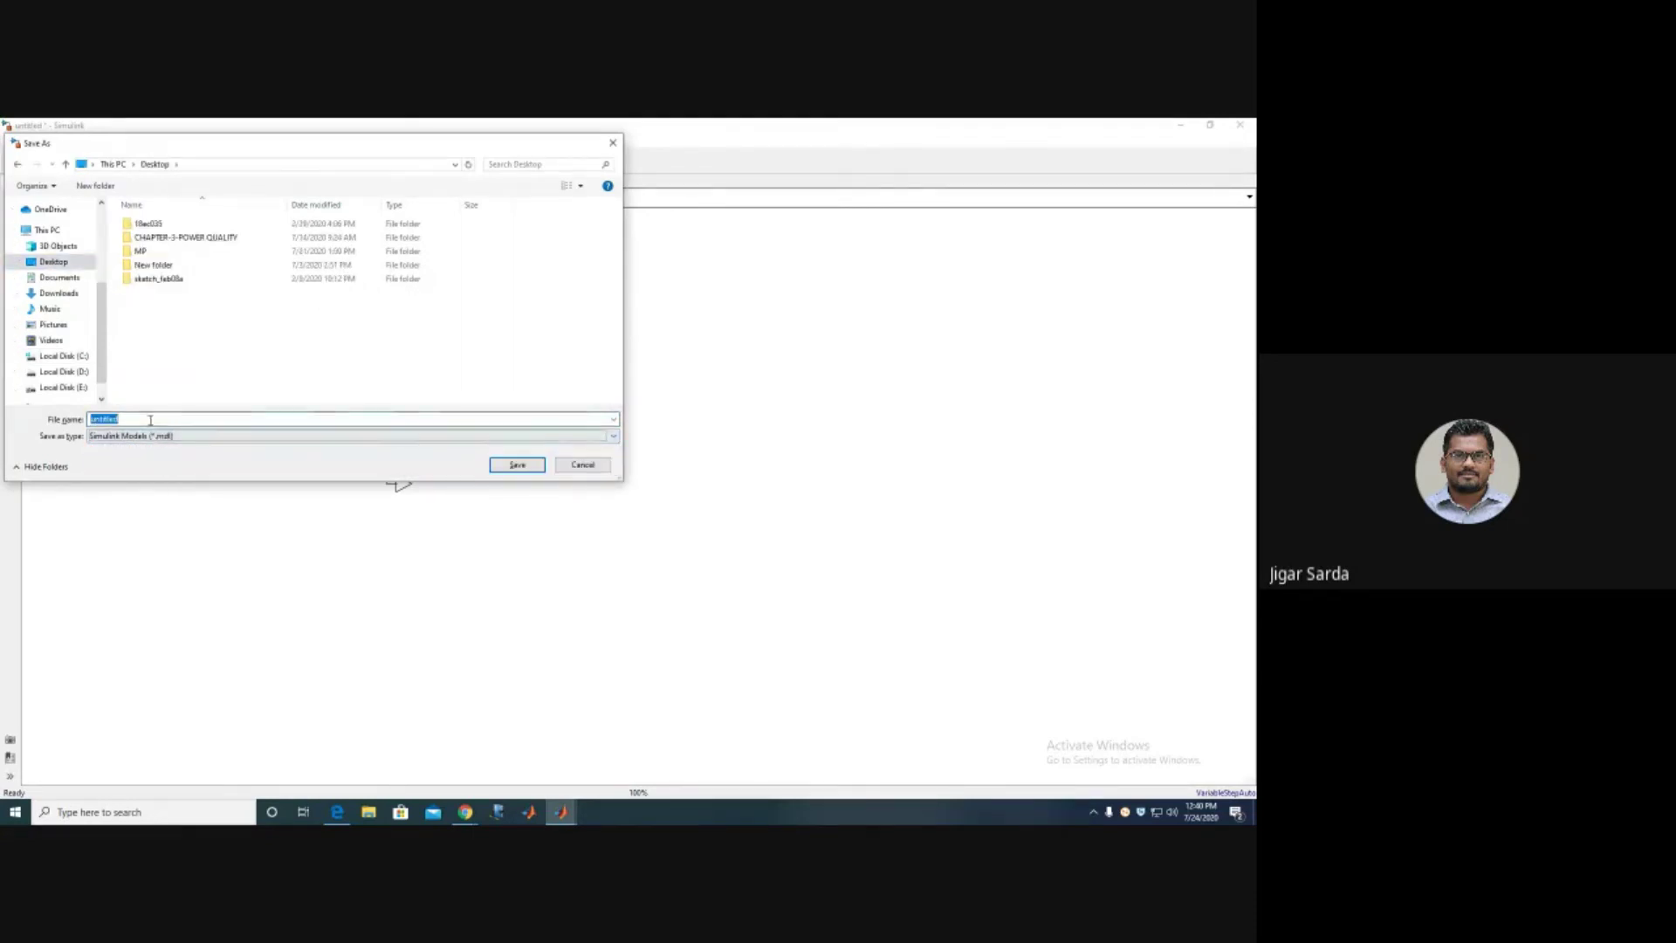
type("Pract2")
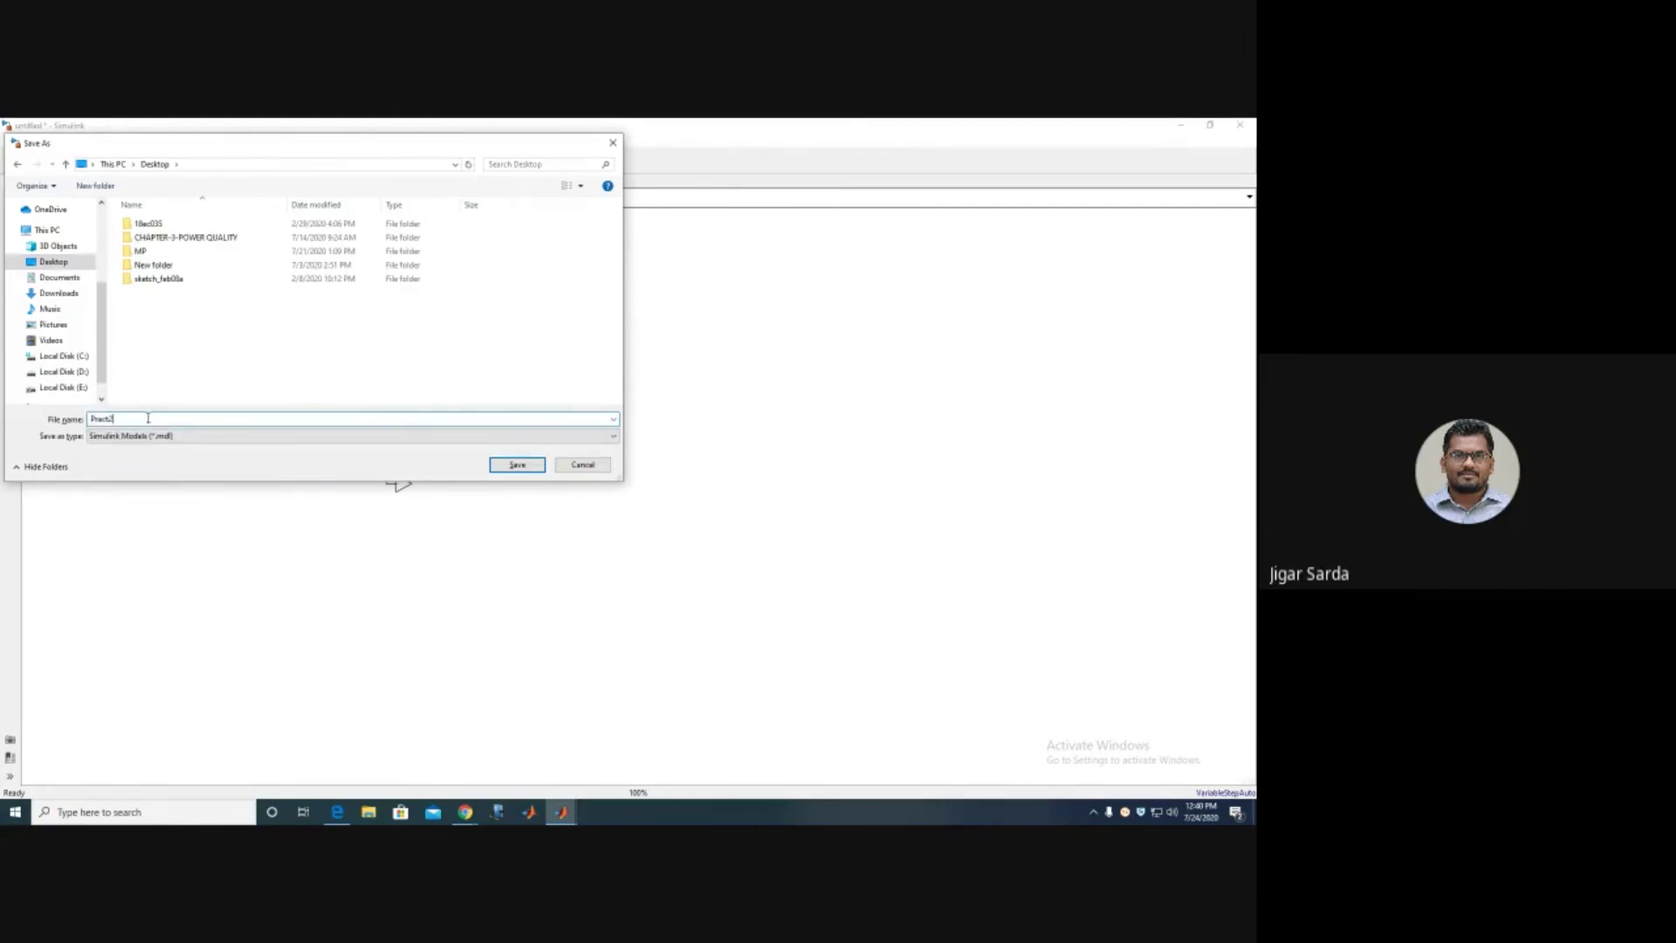
left_click(516, 464)
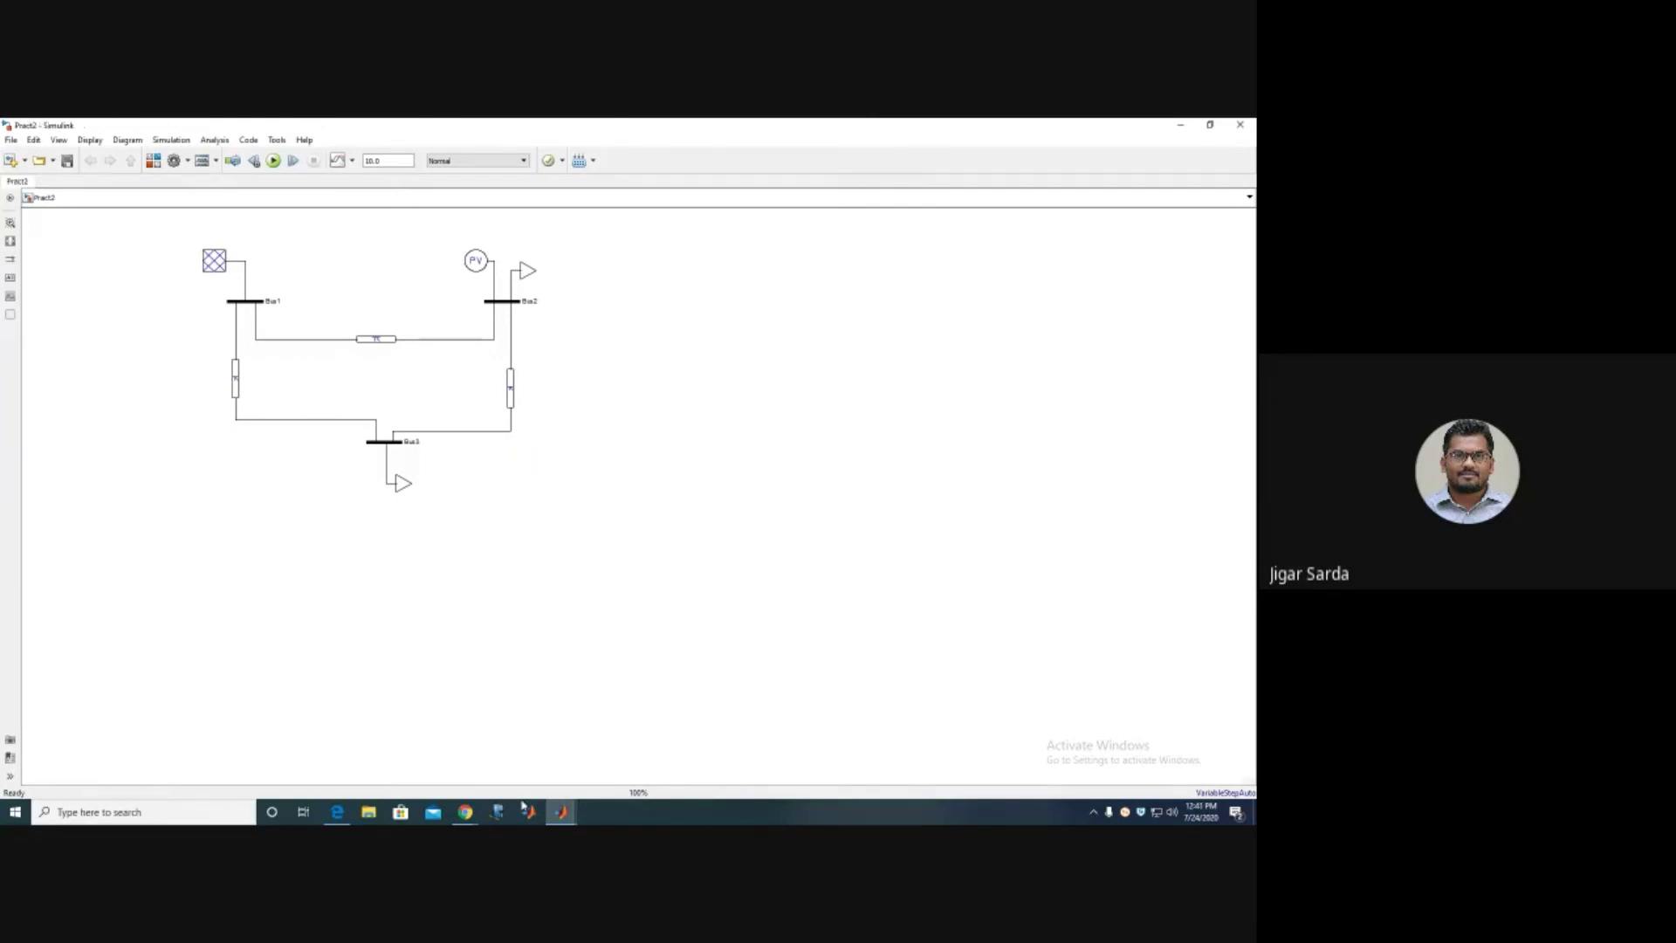
Switch to the PSAT main window and set the base frequency to 60 Hz.
left_click(561, 812)
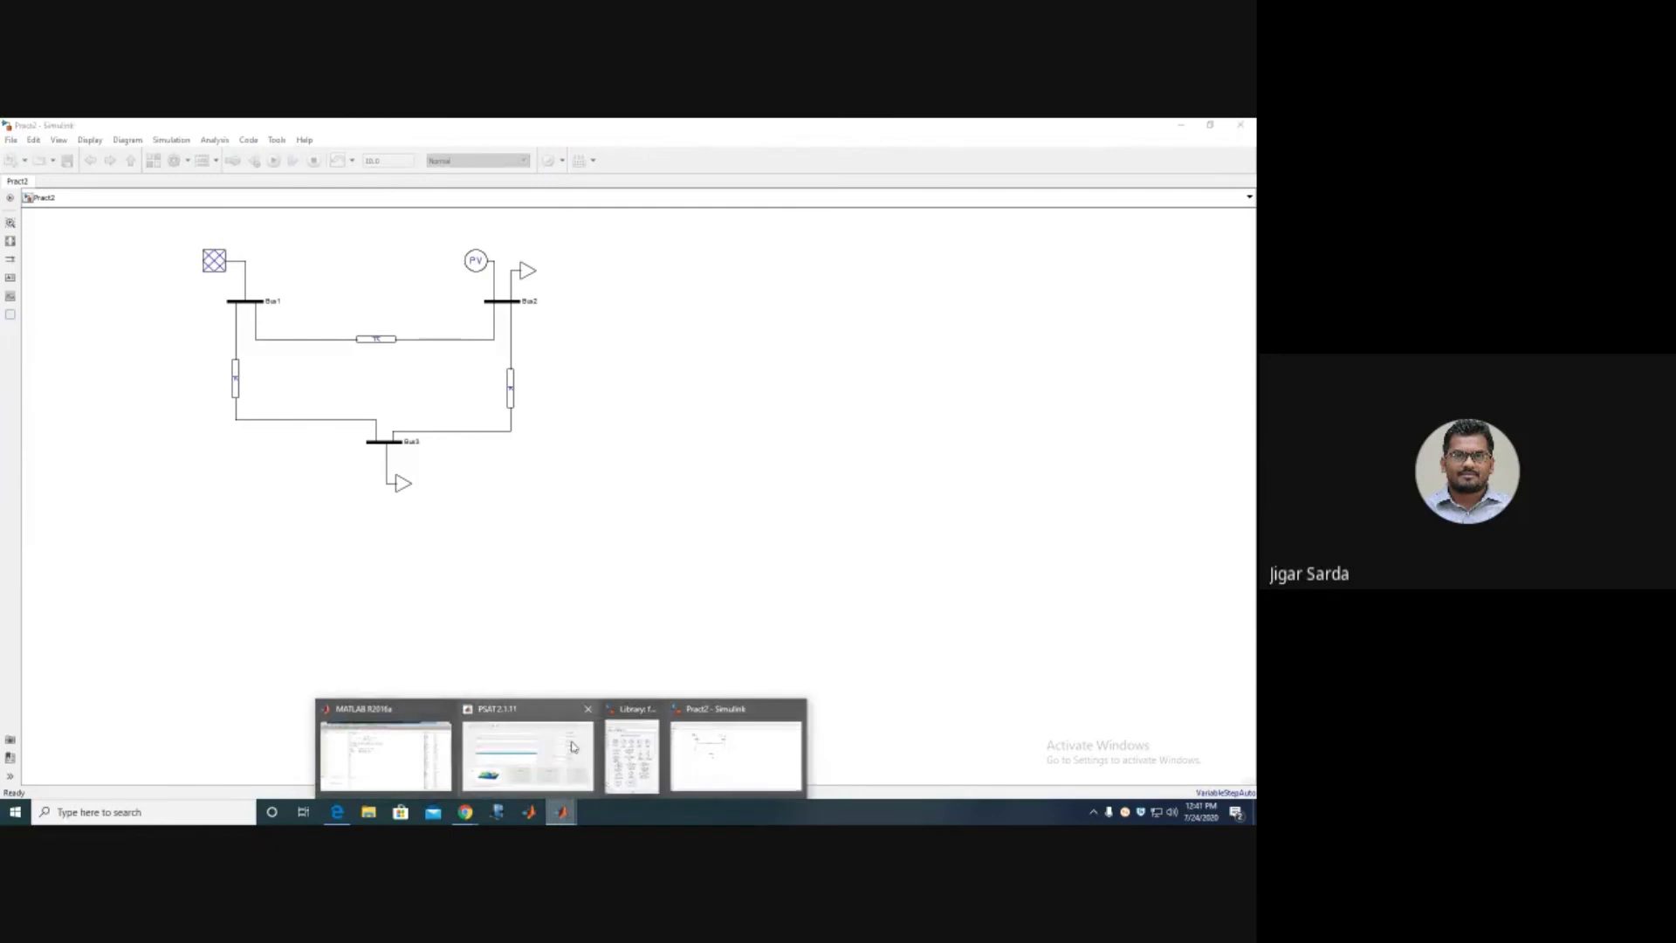
left_click(527, 750)
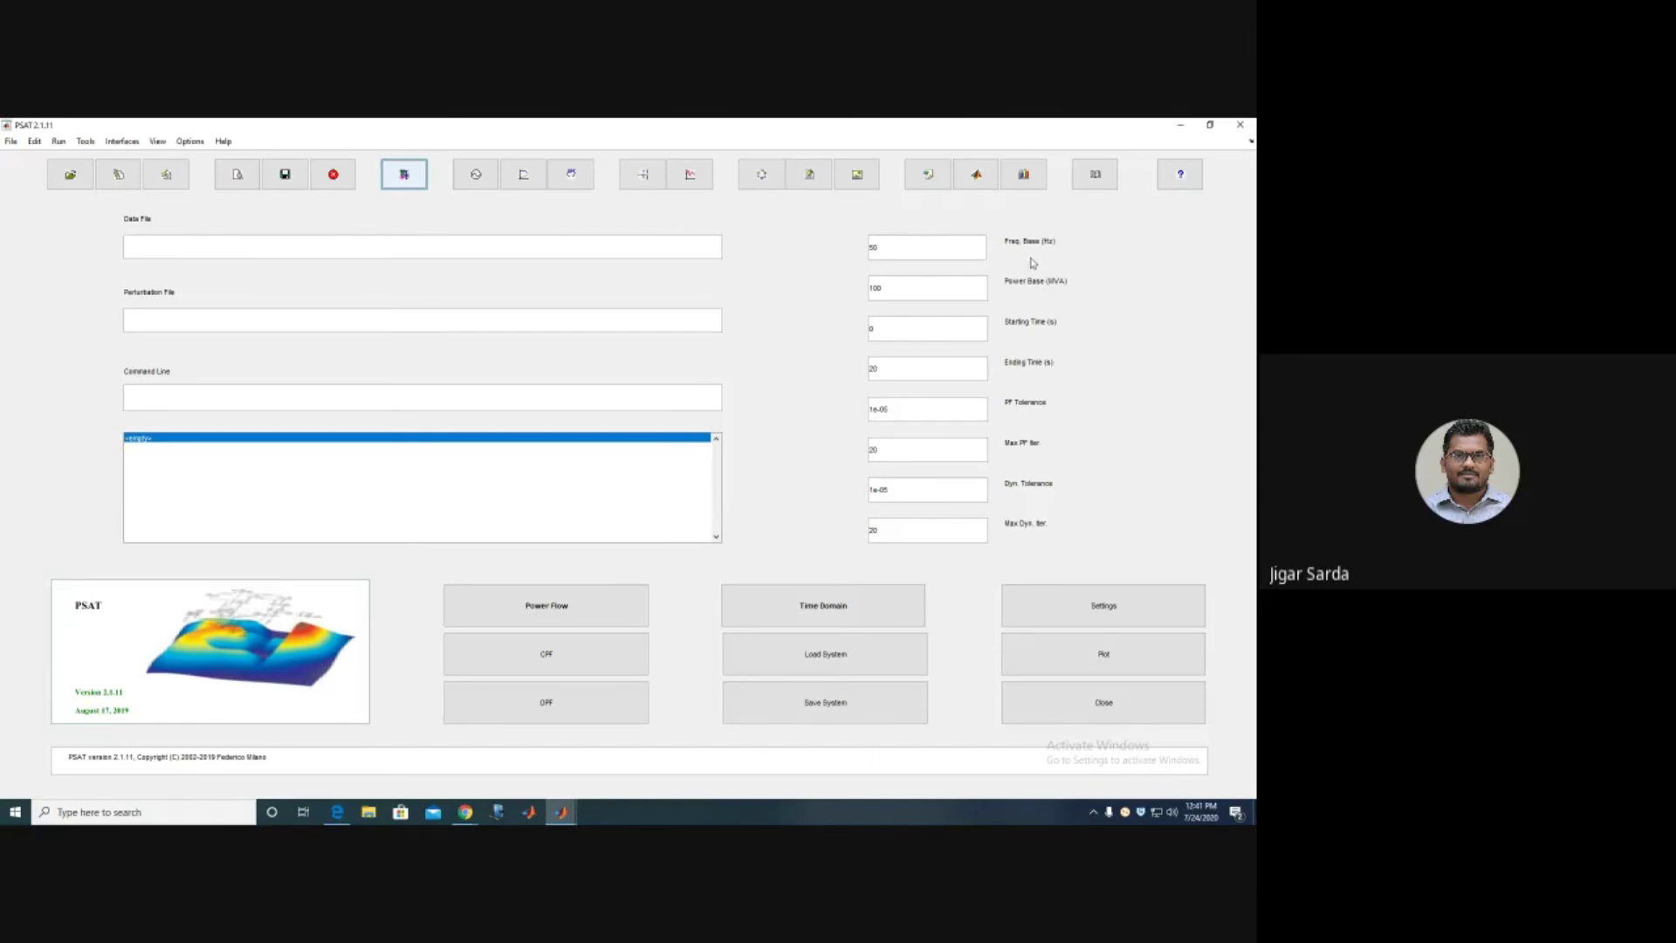
left_click(882, 250)
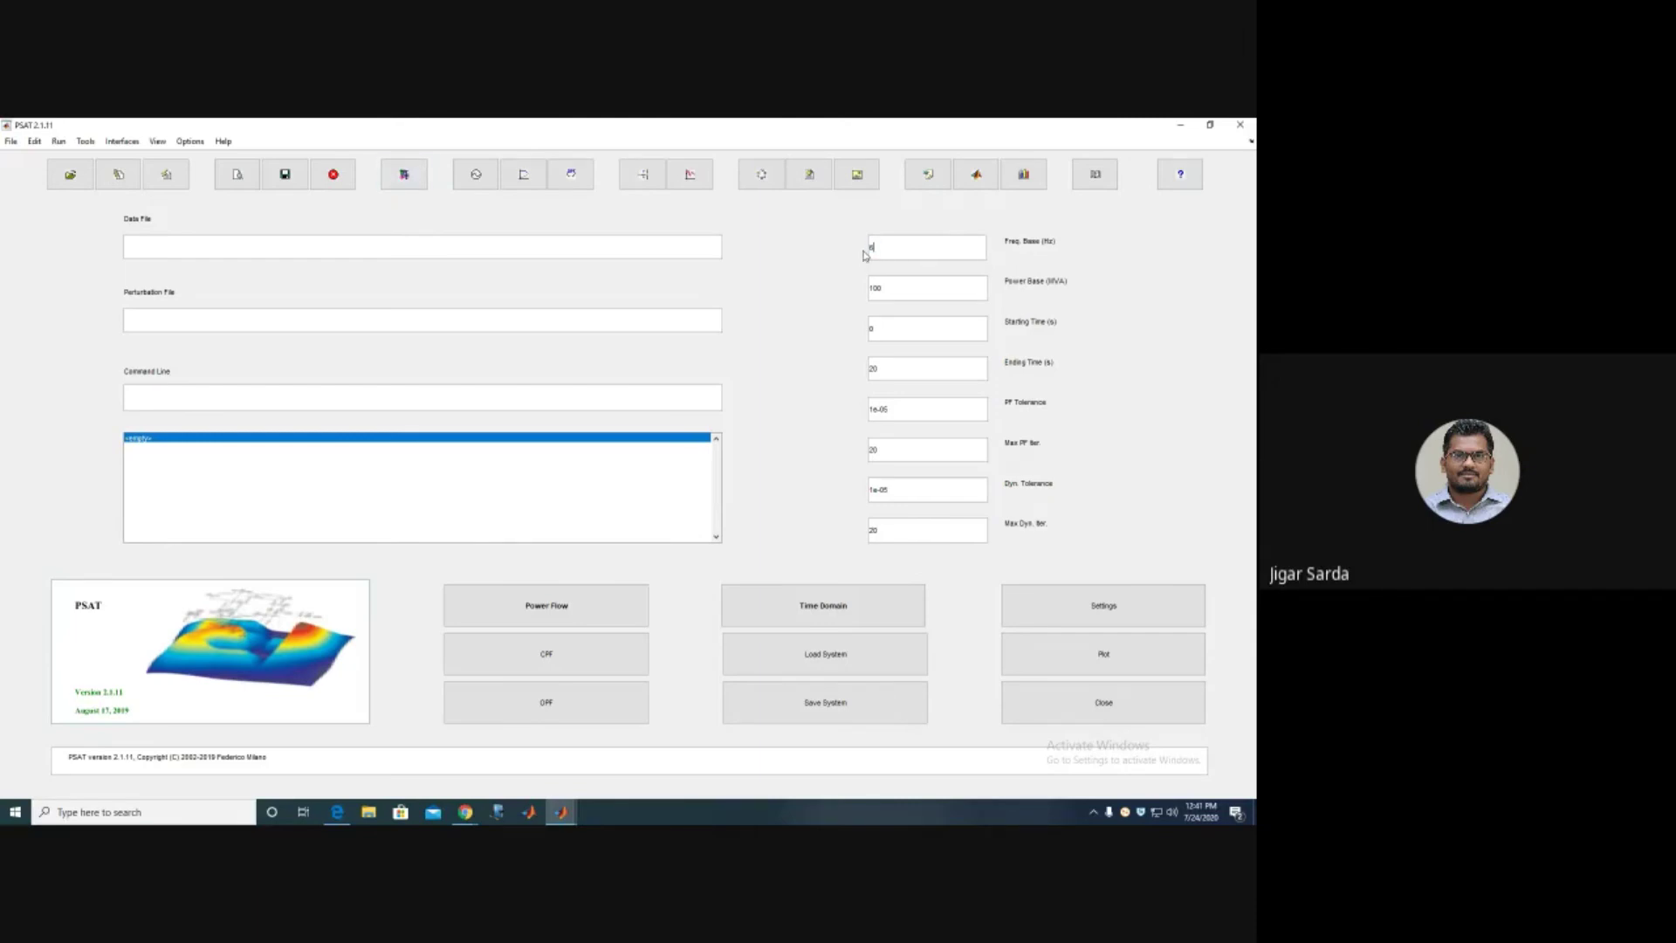
key("Return")
key("Tab")
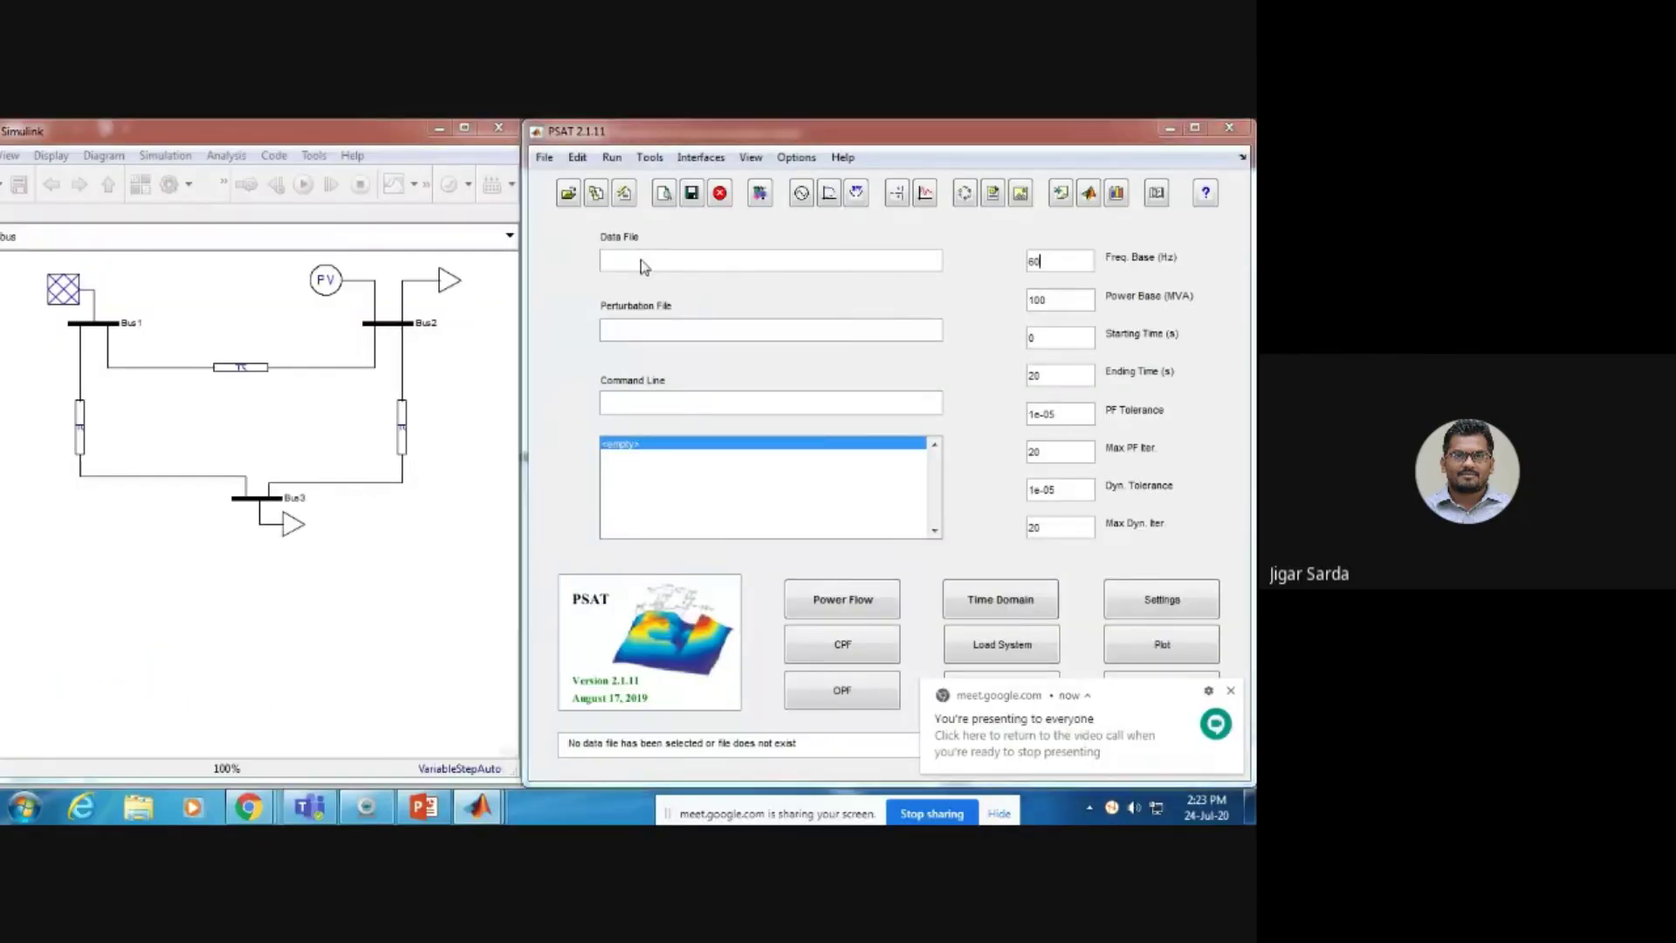
Load the PSAT data file Intro3bus_mdl.m from the PSAT folder inside EE444_Simulation lab\Exp-2 on drive D.
left_click(643, 267)
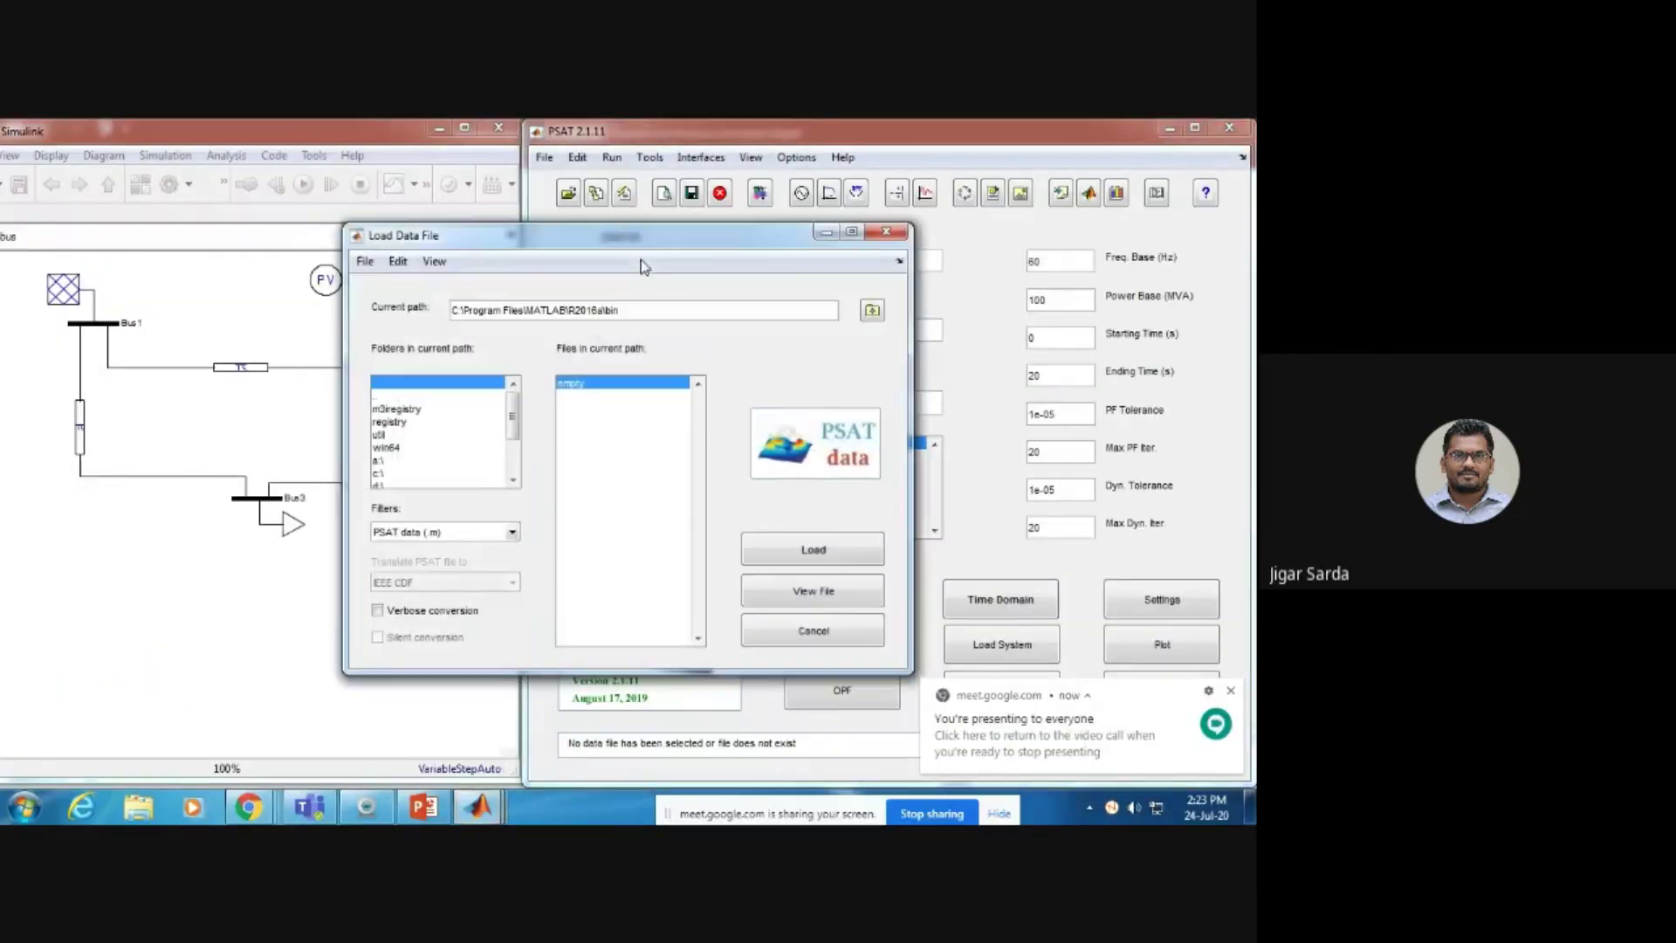
left_click(872, 311)
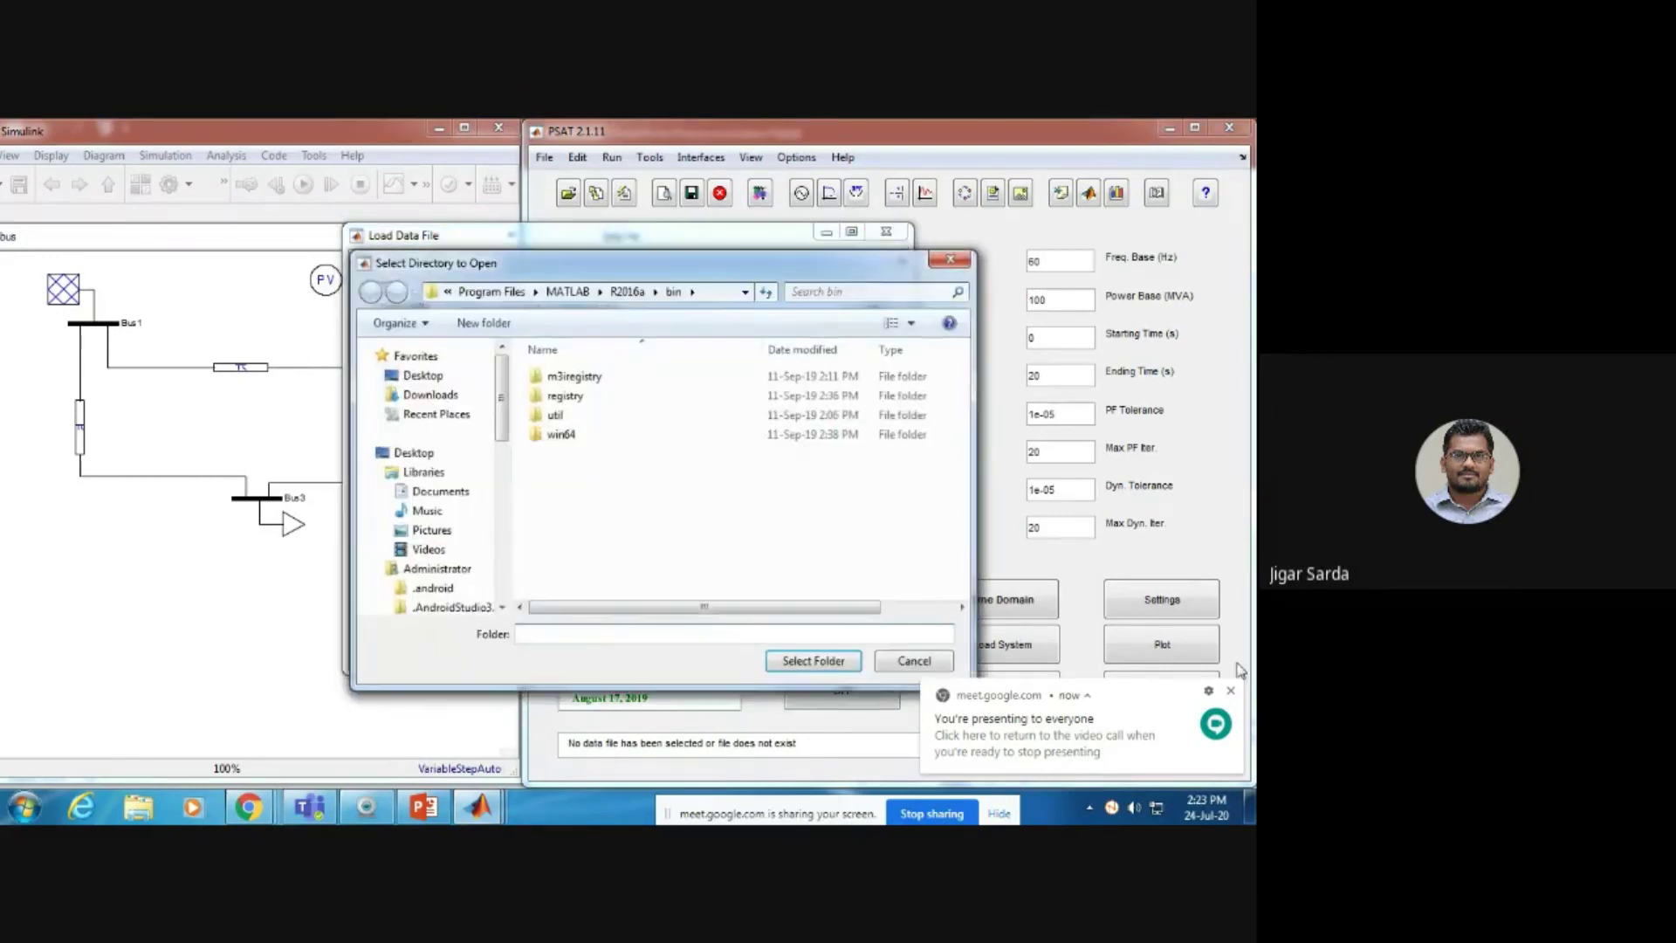
left_click(1231, 692)
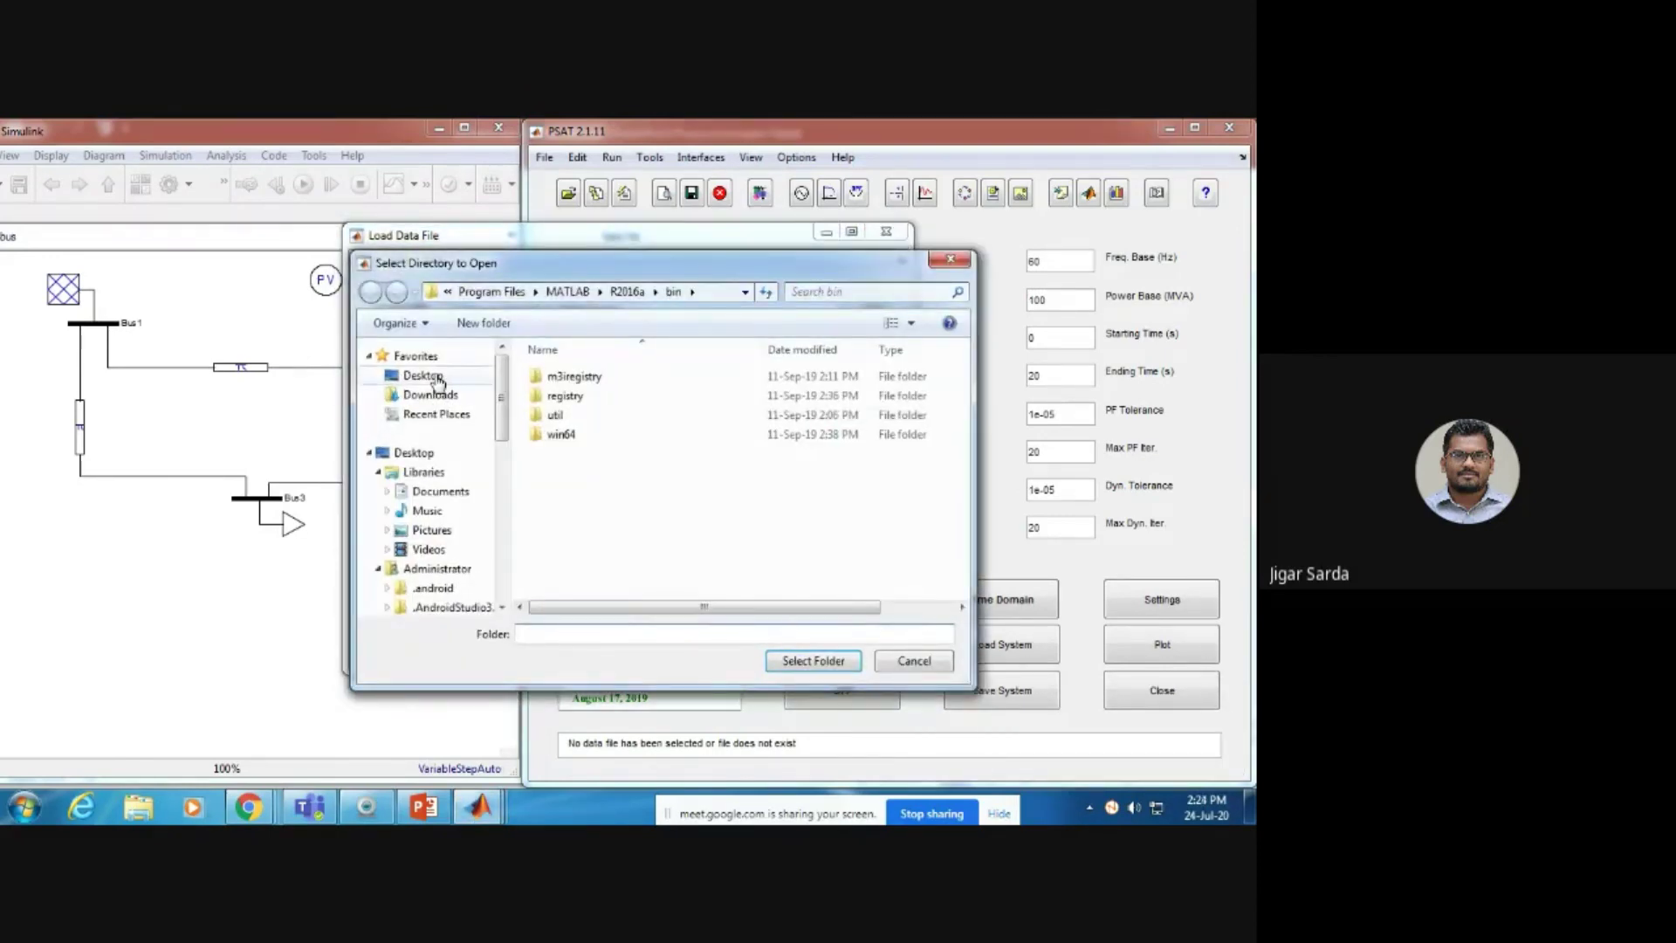
left_click(439, 377)
double_click(797, 389)
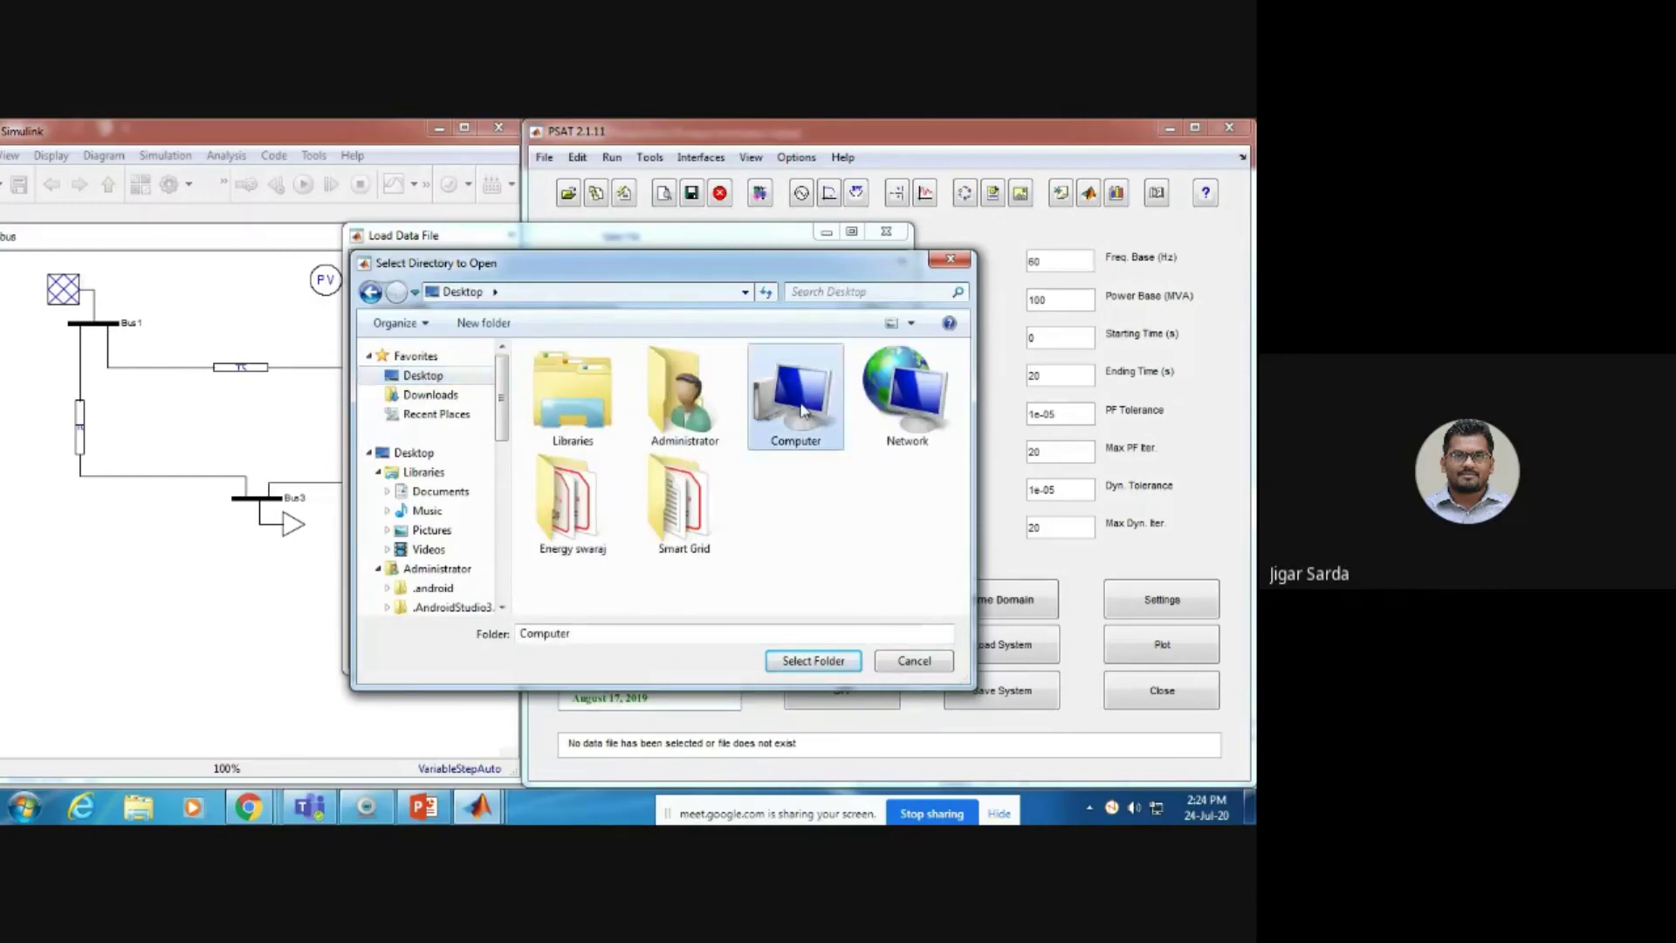
double_click(603, 445)
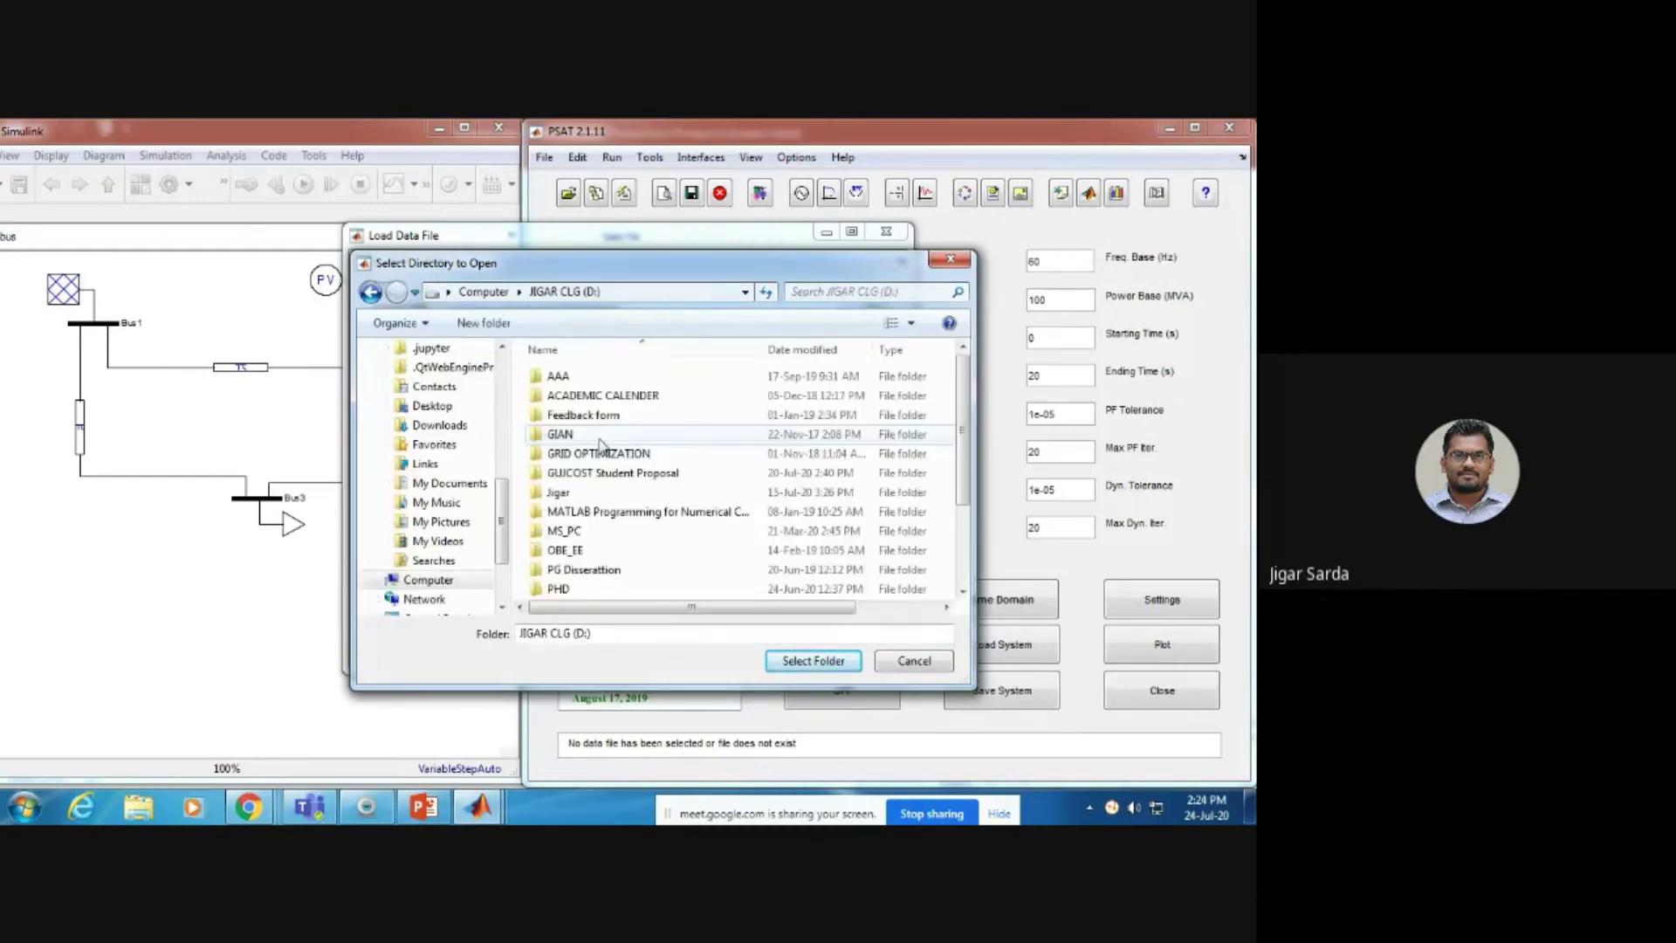
double_click(578, 492)
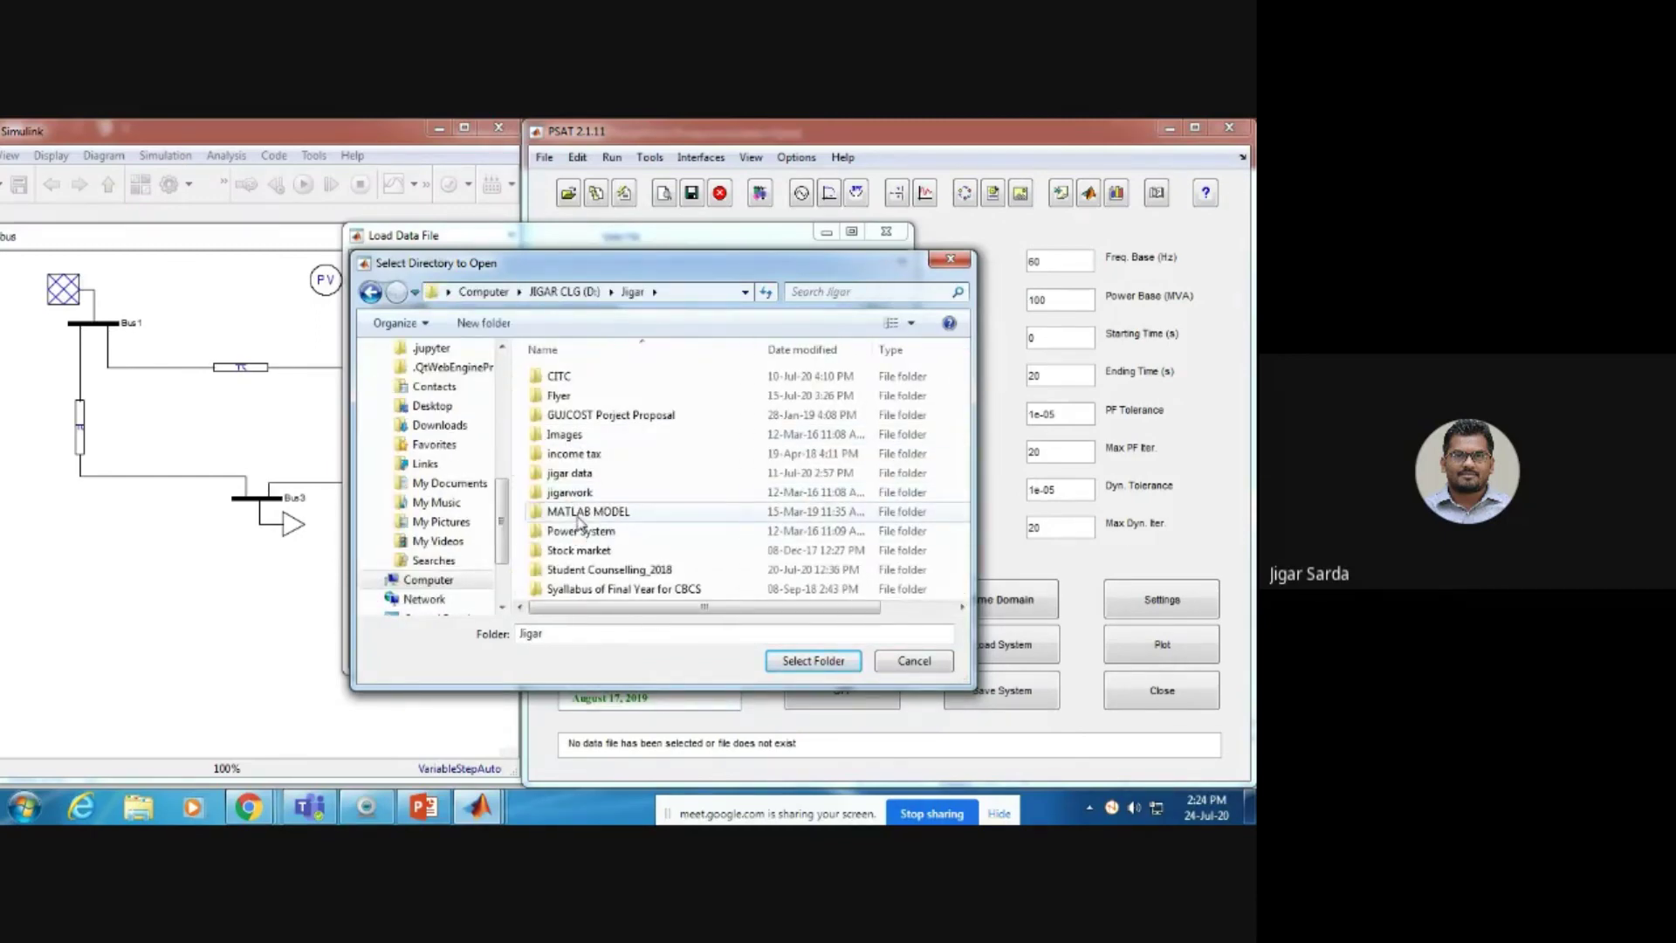
double_click(563, 377)
double_click(569, 515)
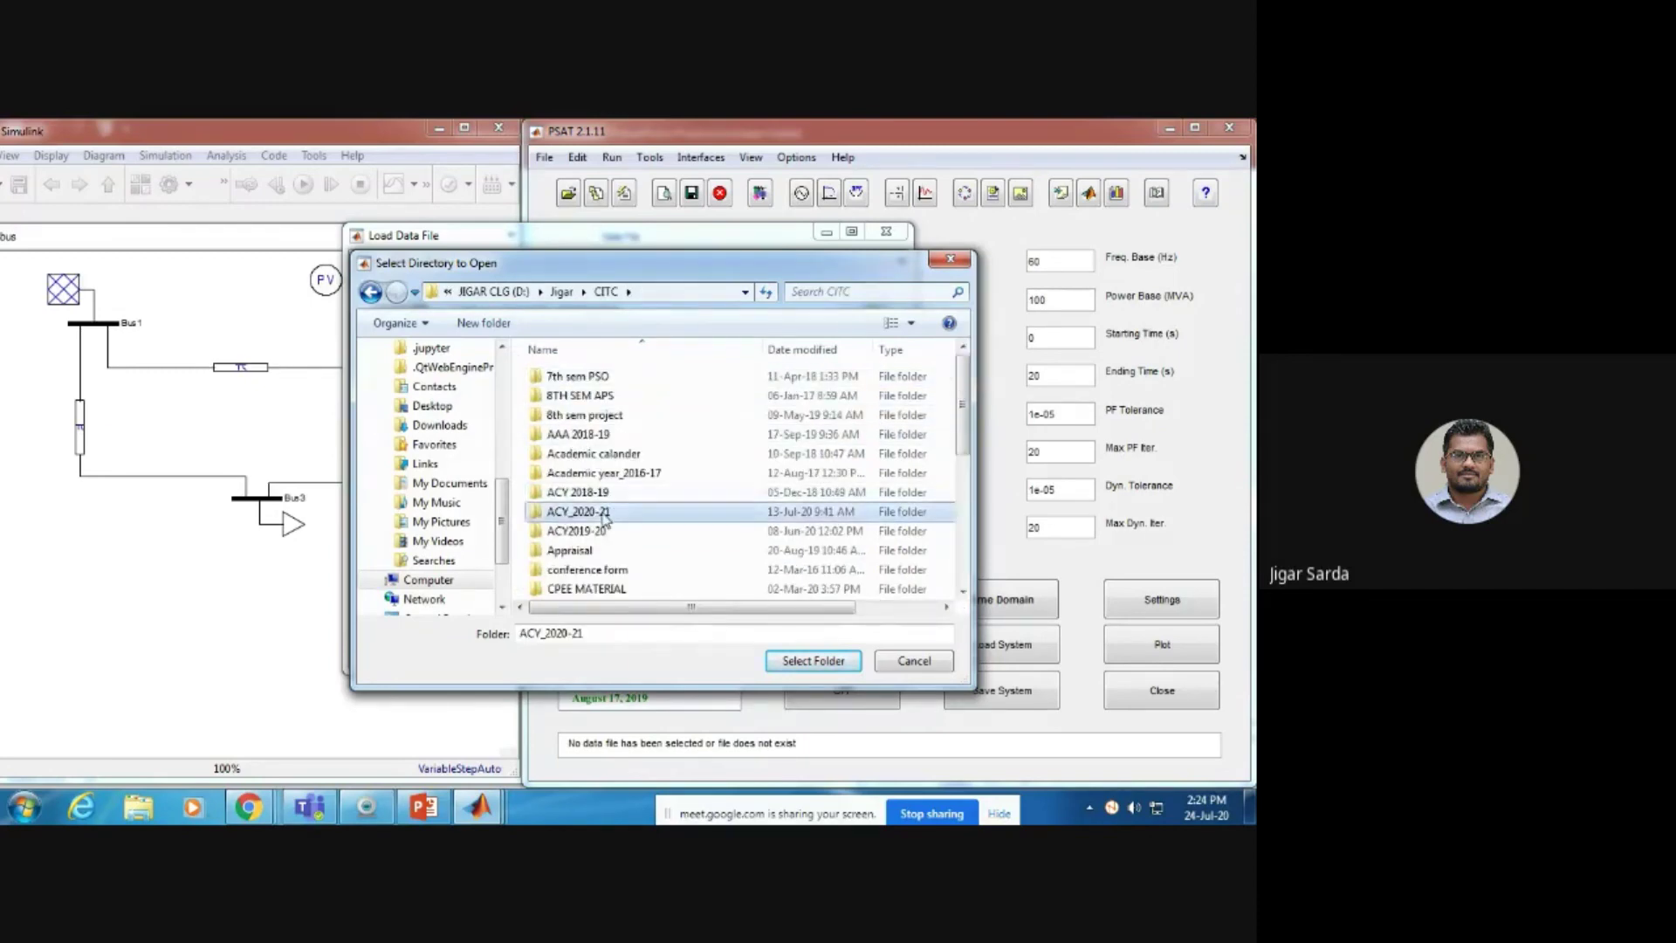
double_click(573, 395)
double_click(572, 395)
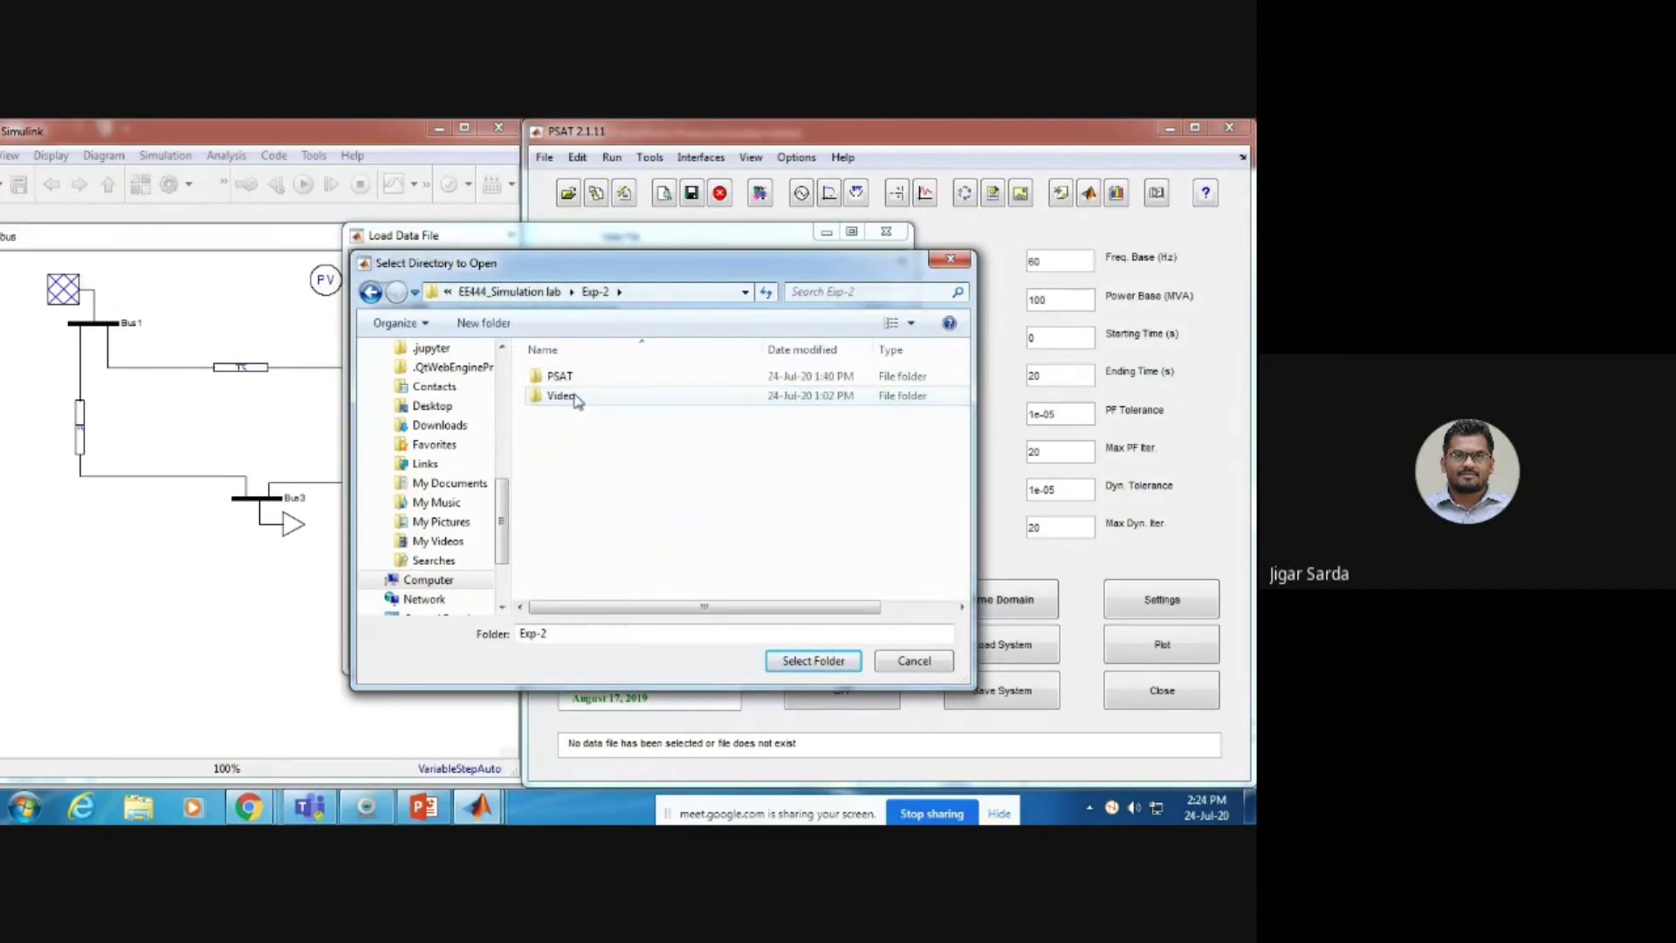
double_click(575, 382)
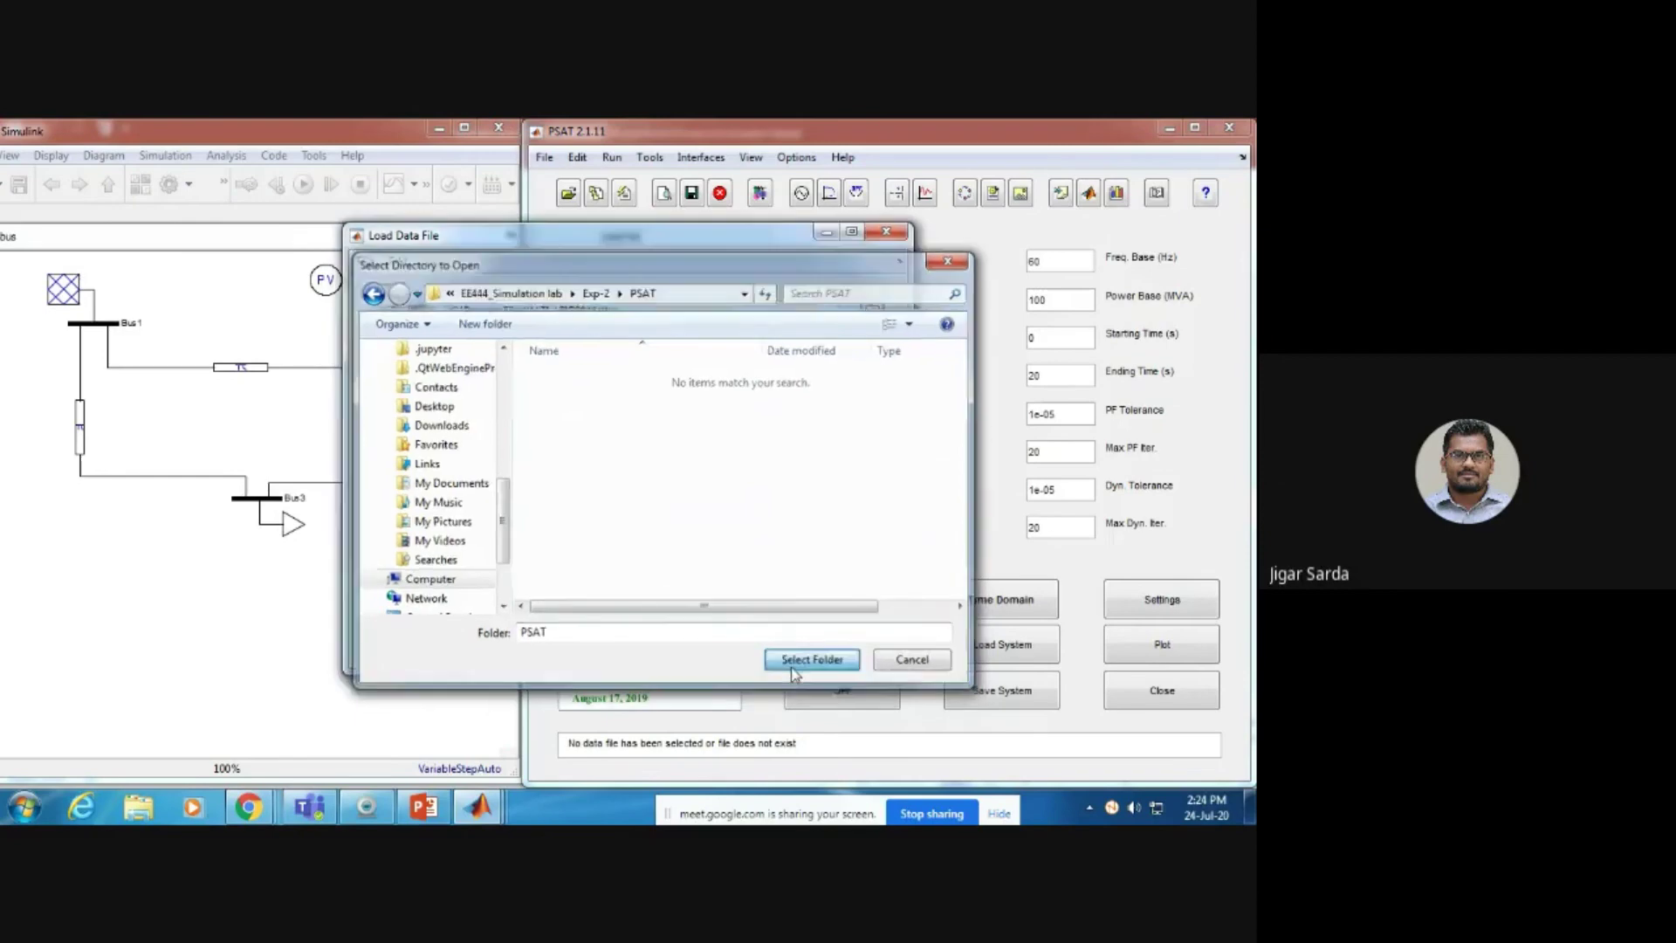
left_click(796, 663)
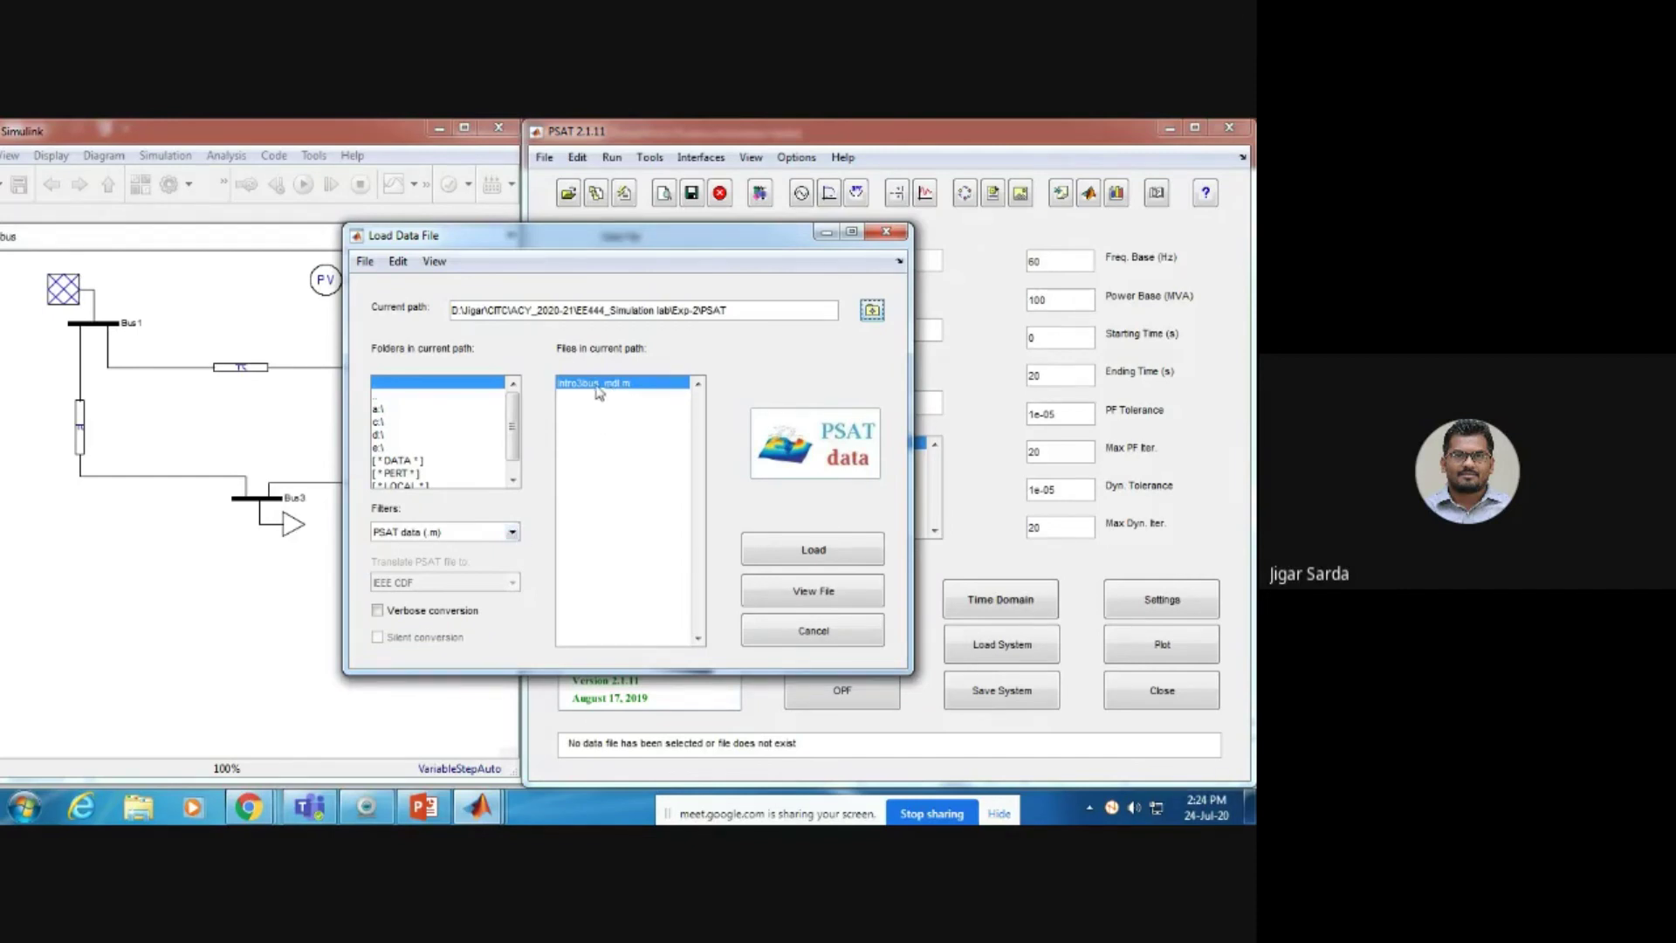
left_click(788, 549)
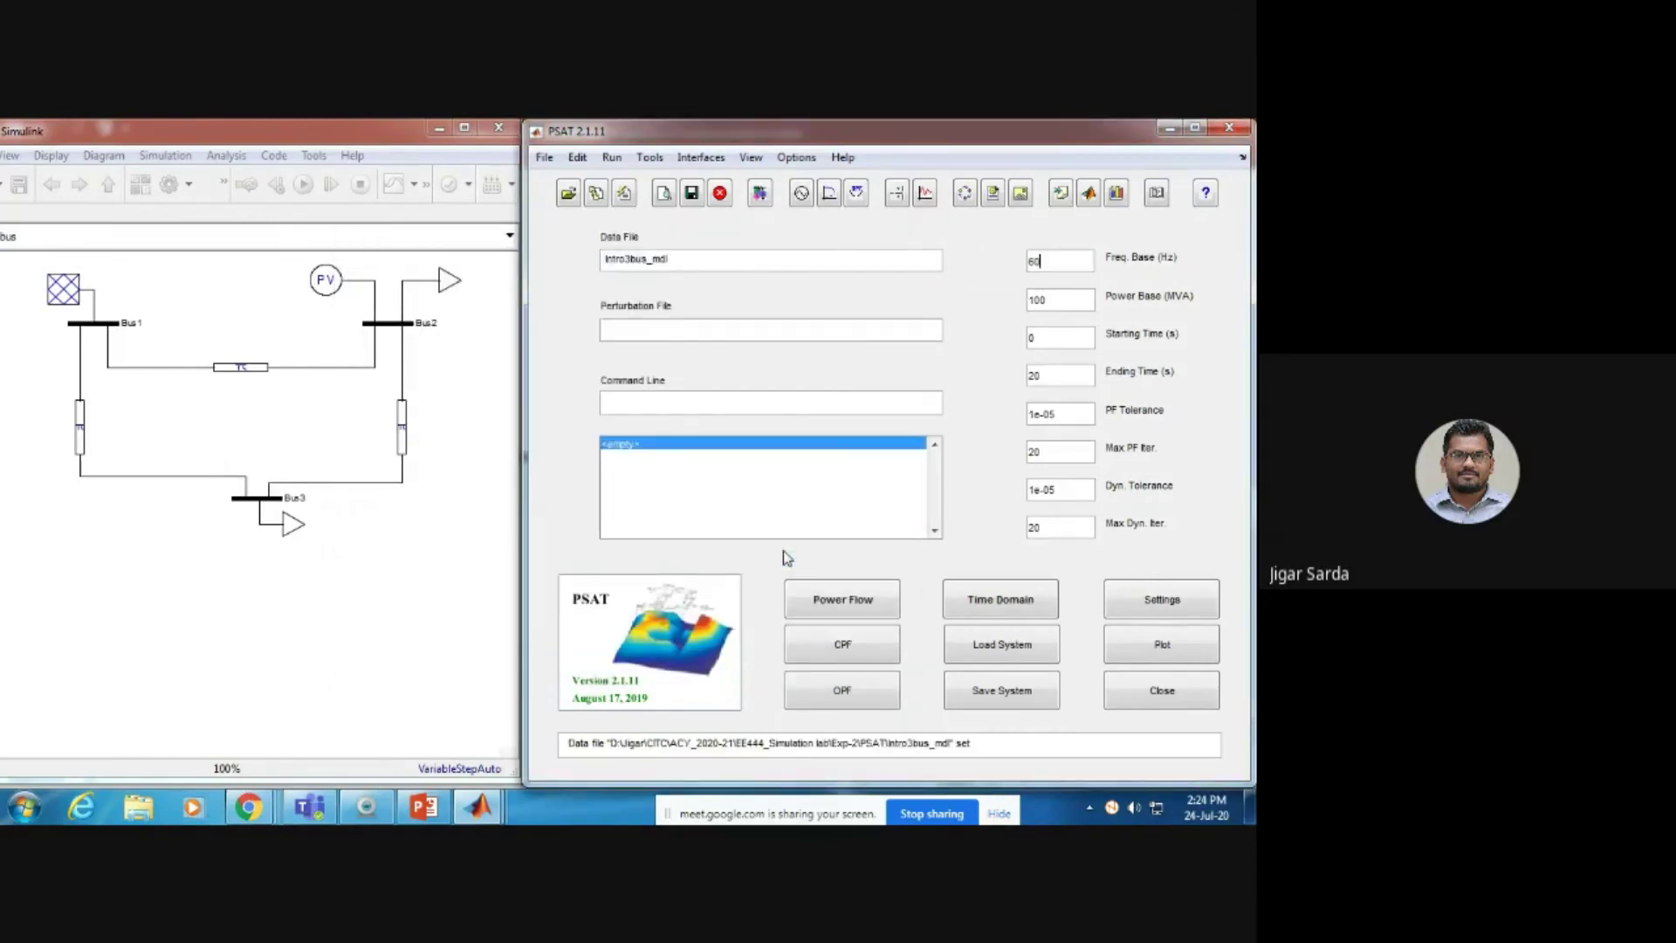
Run the power flow for the loaded system and generate the static results report as a text file.
left_click(1041, 265)
left_click(833, 596)
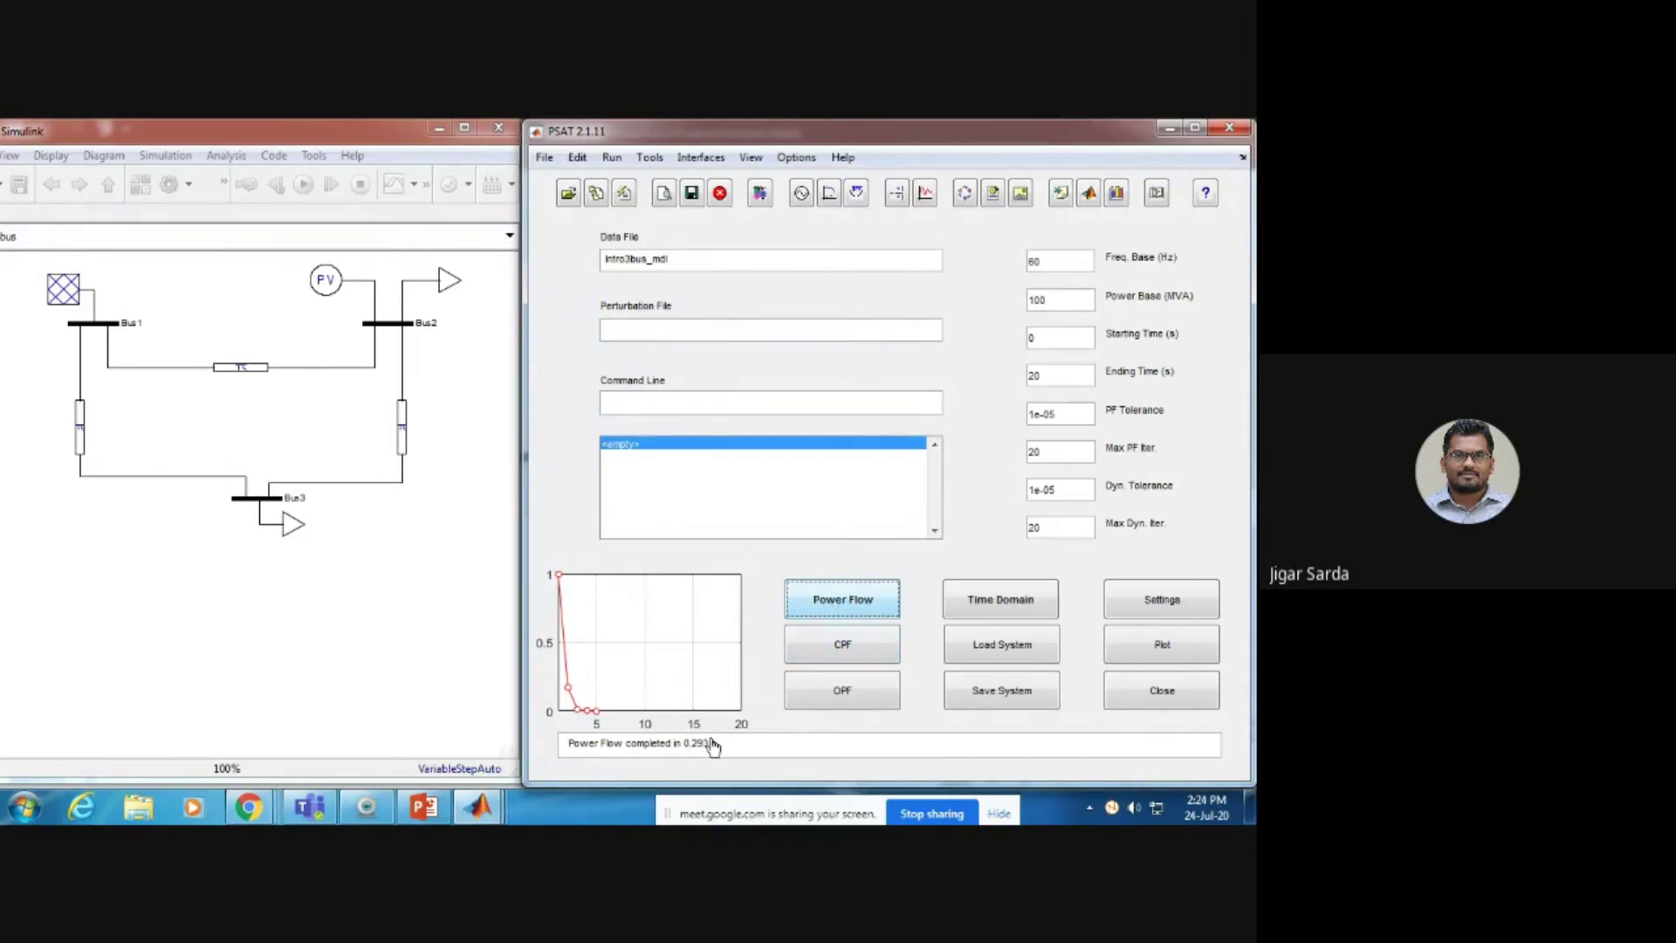
left_click(1060, 193)
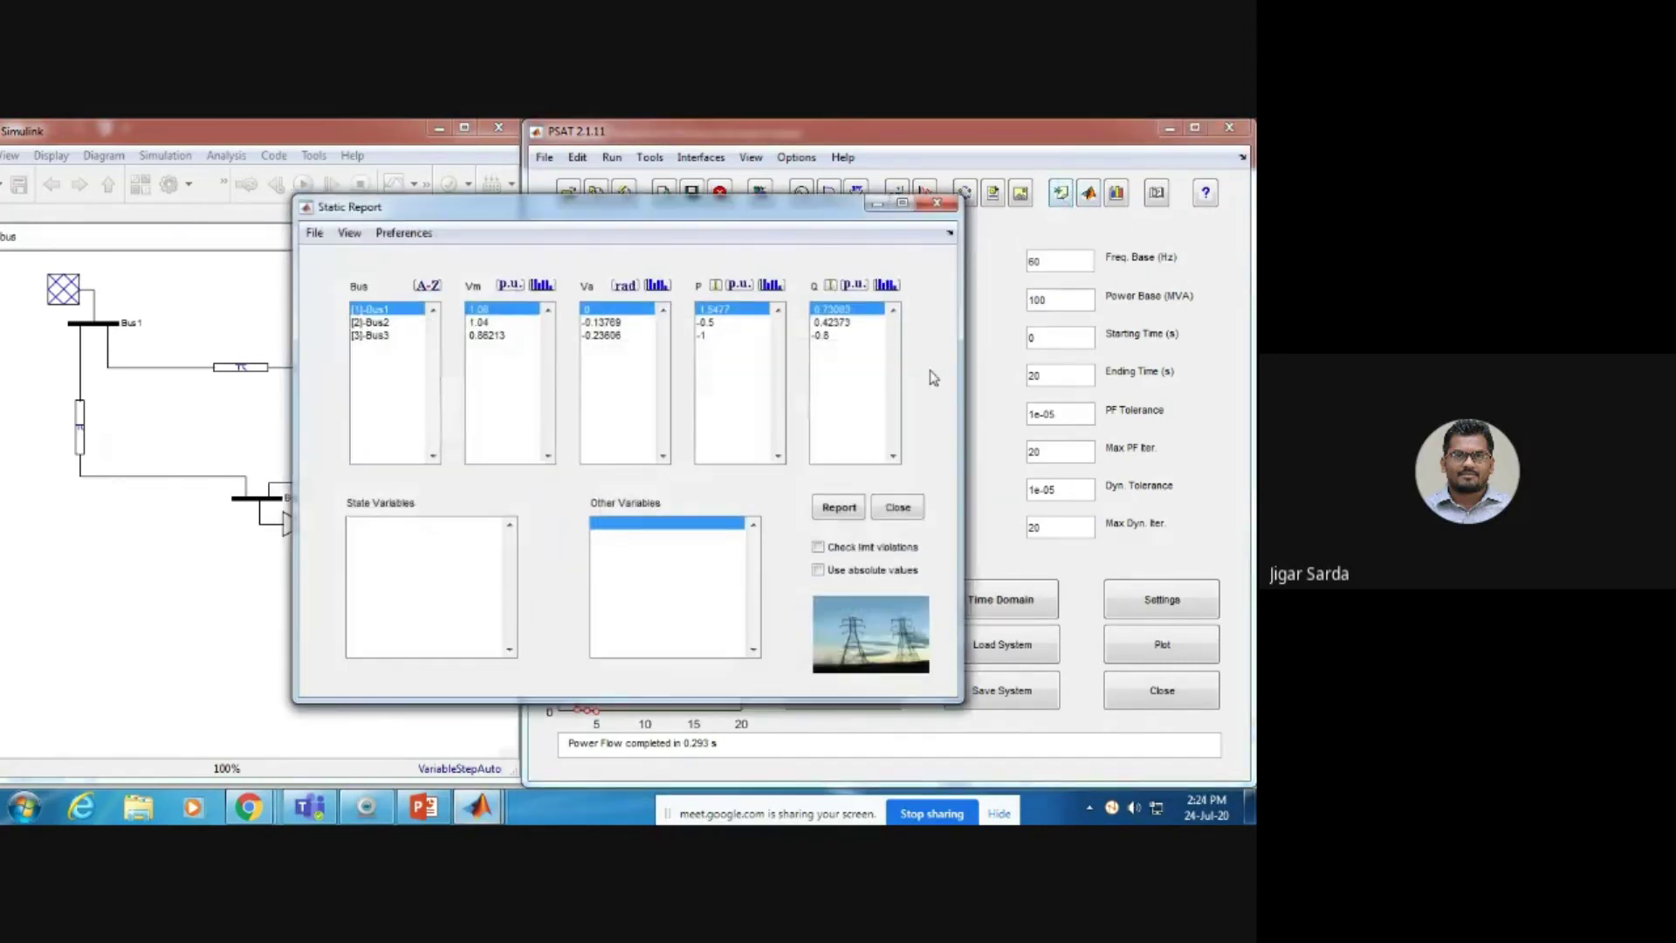
left_click(839, 510)
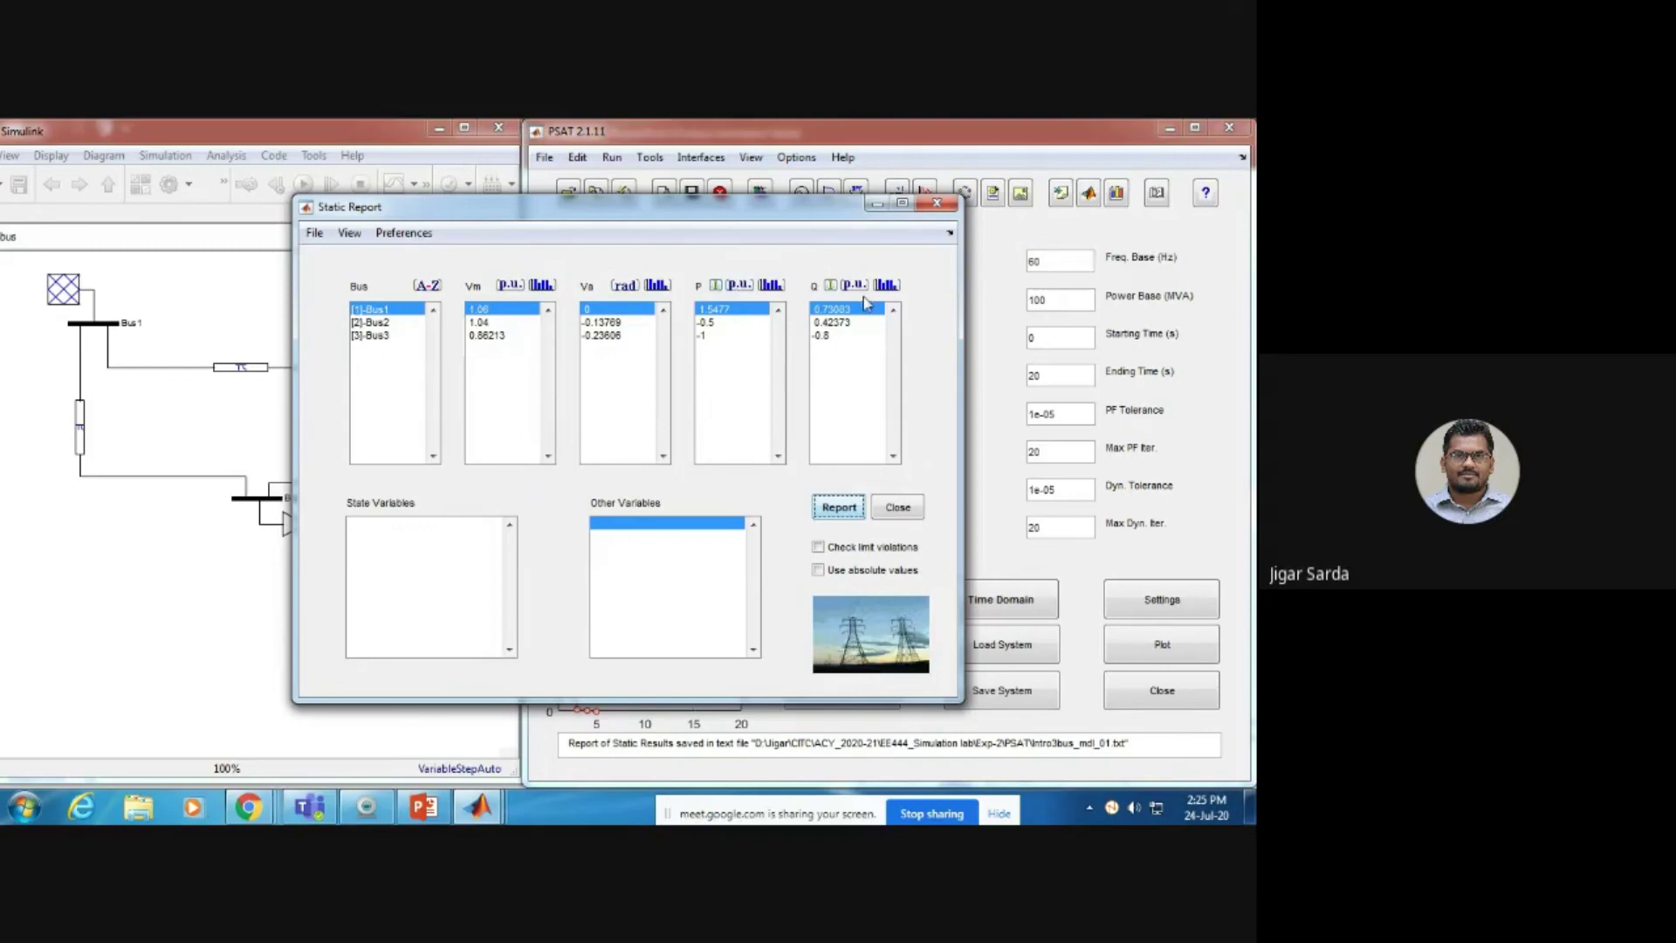
Plot the bus voltage magnitude and voltage phase profiles from the static report, closing each figure after viewing it.
left_click(546, 288)
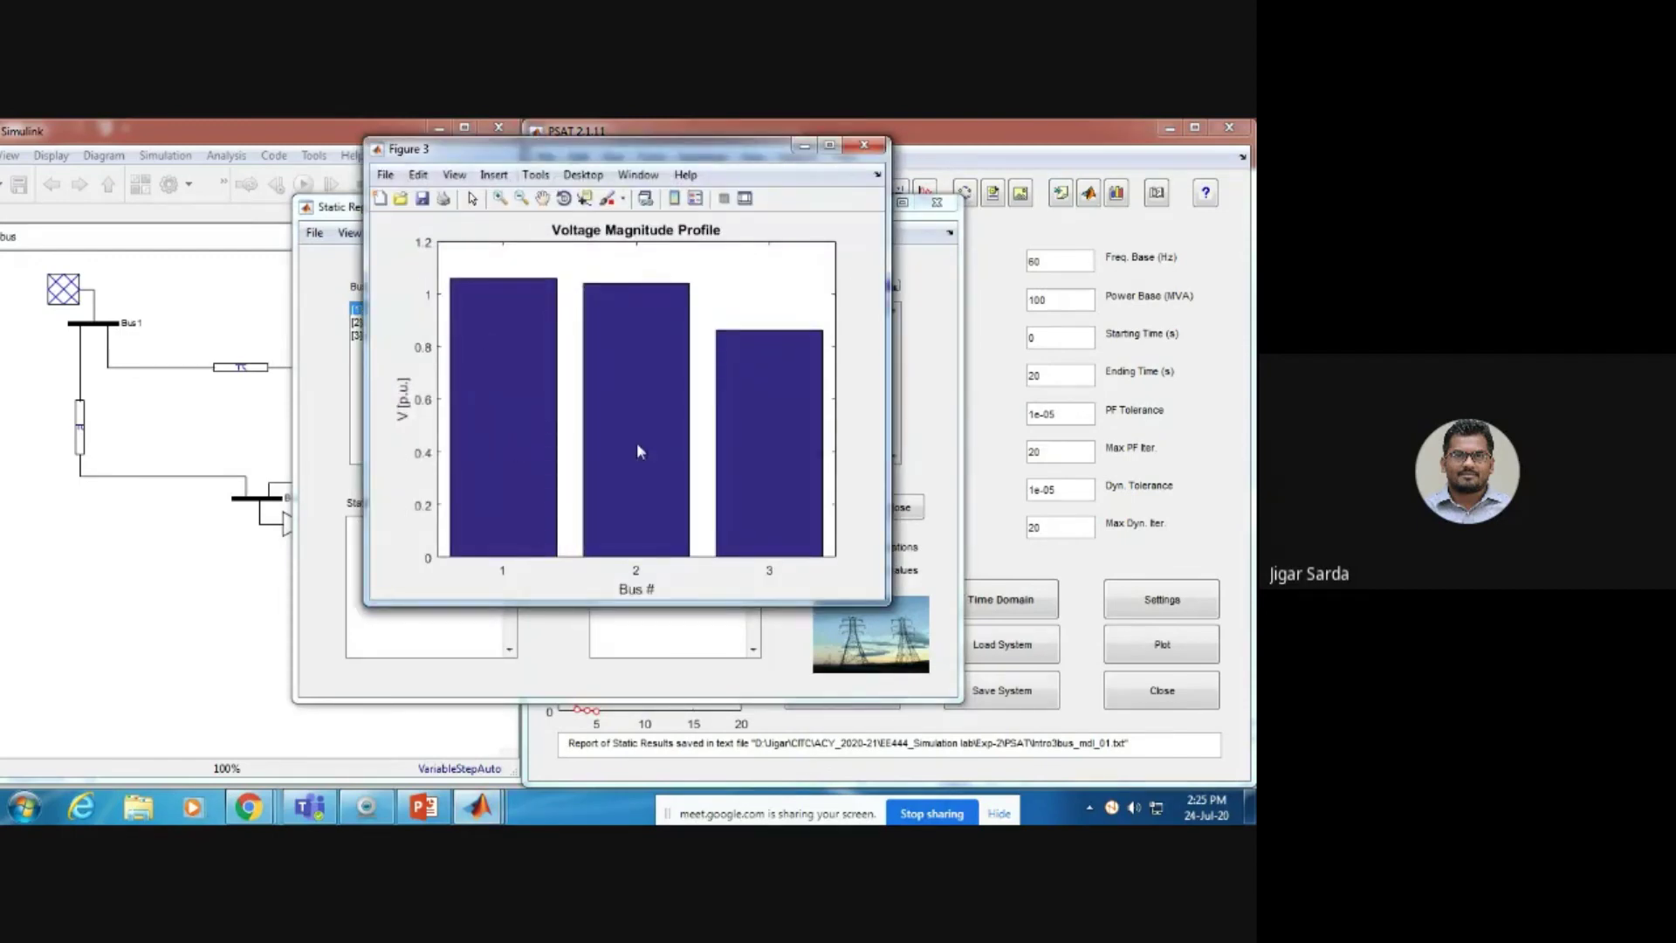
left_click(863, 145)
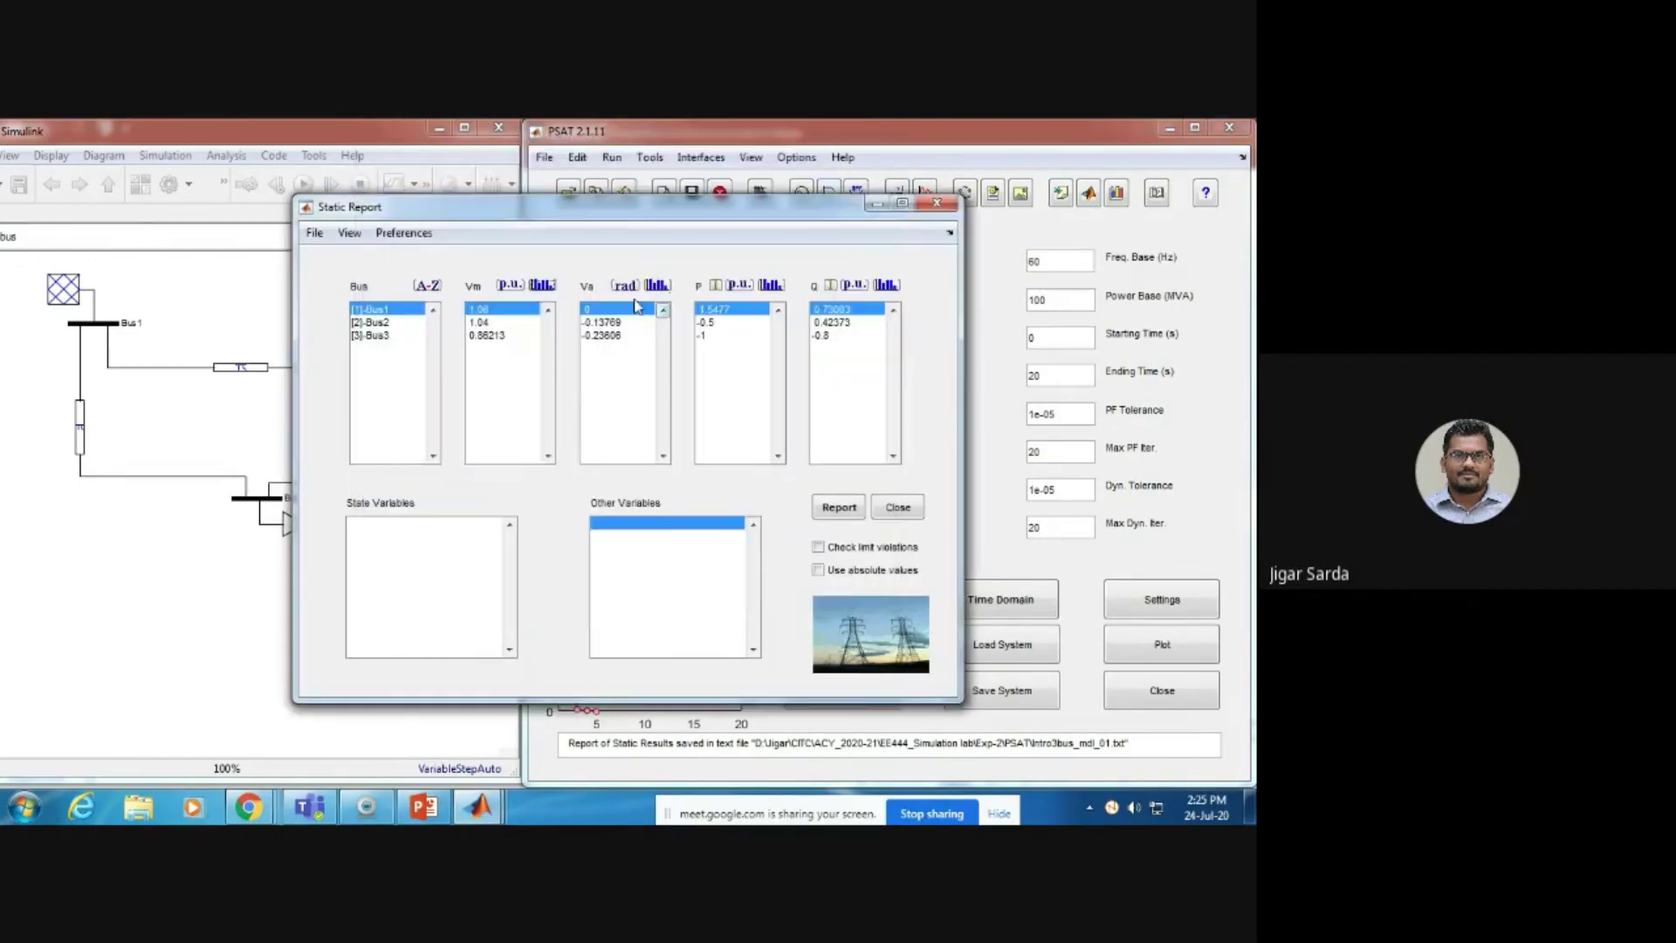
left_click(661, 287)
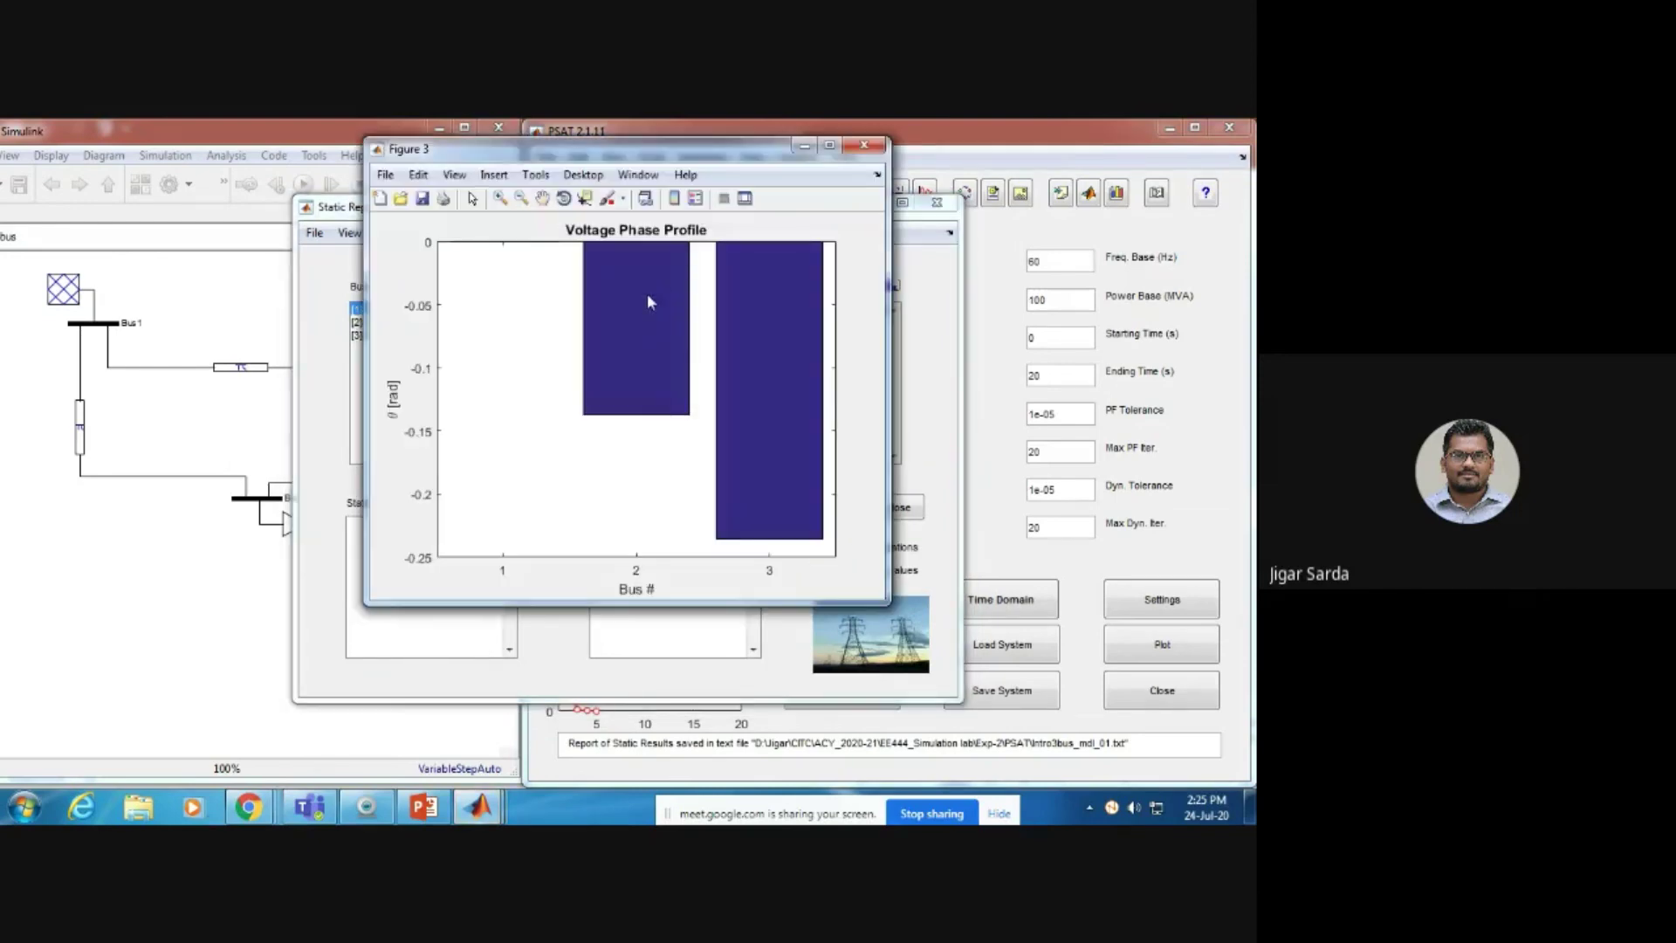
left_click(864, 144)
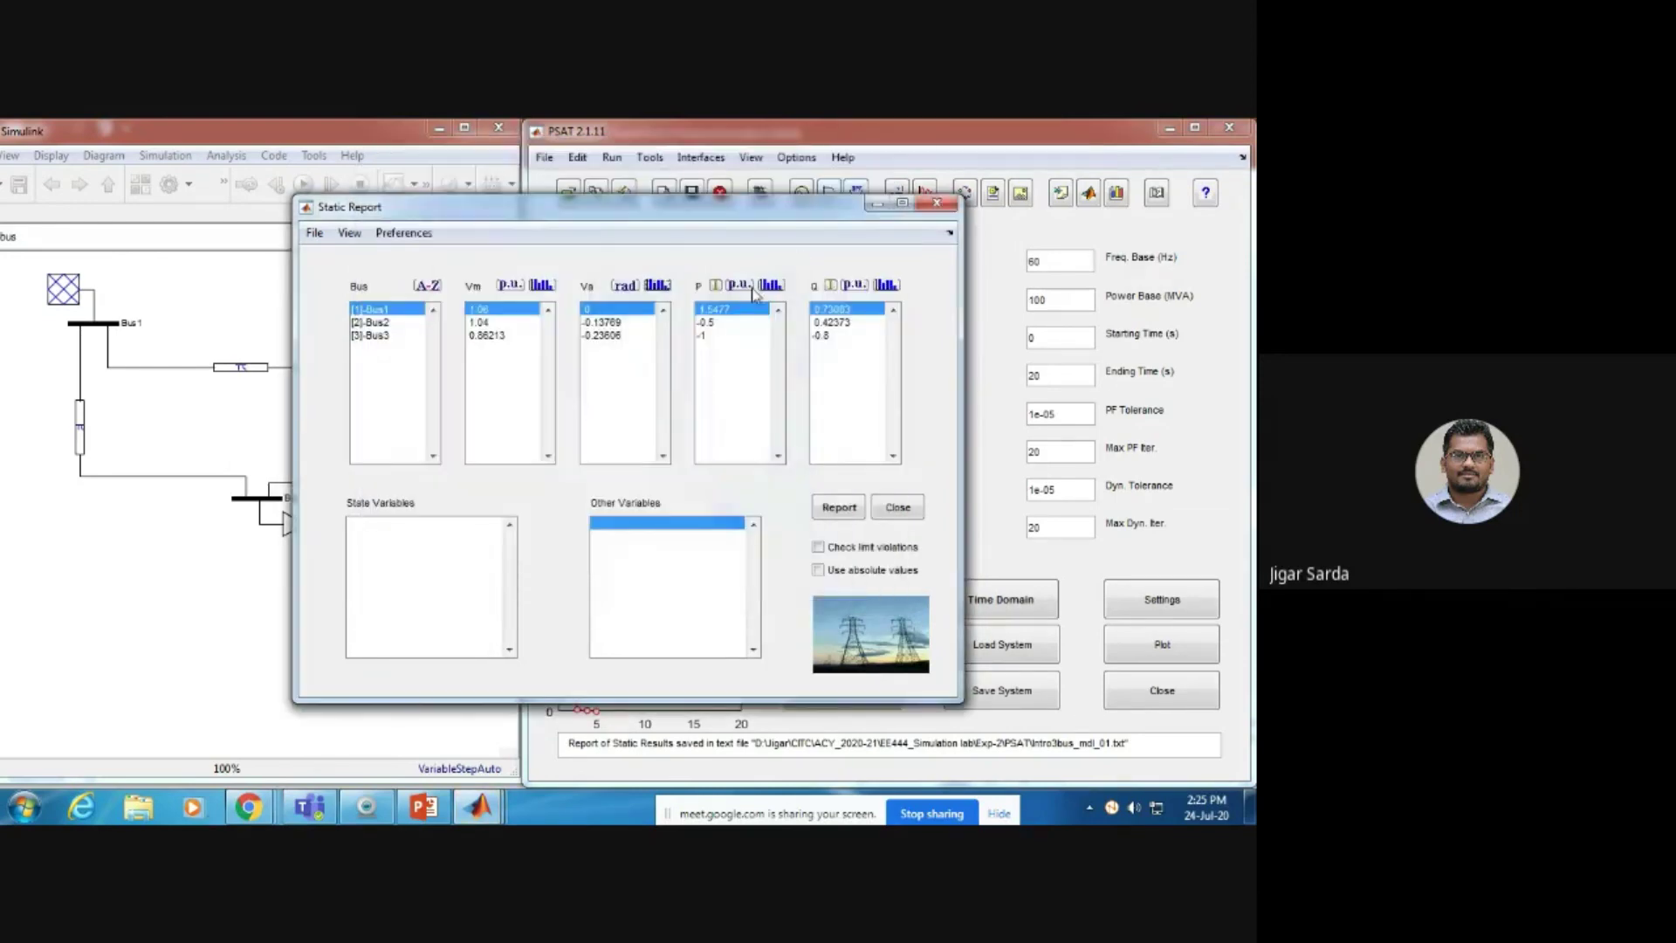
Plot the real and reactive power profiles from the static report, close both figures, and minimize the report window.
left_click(769, 293)
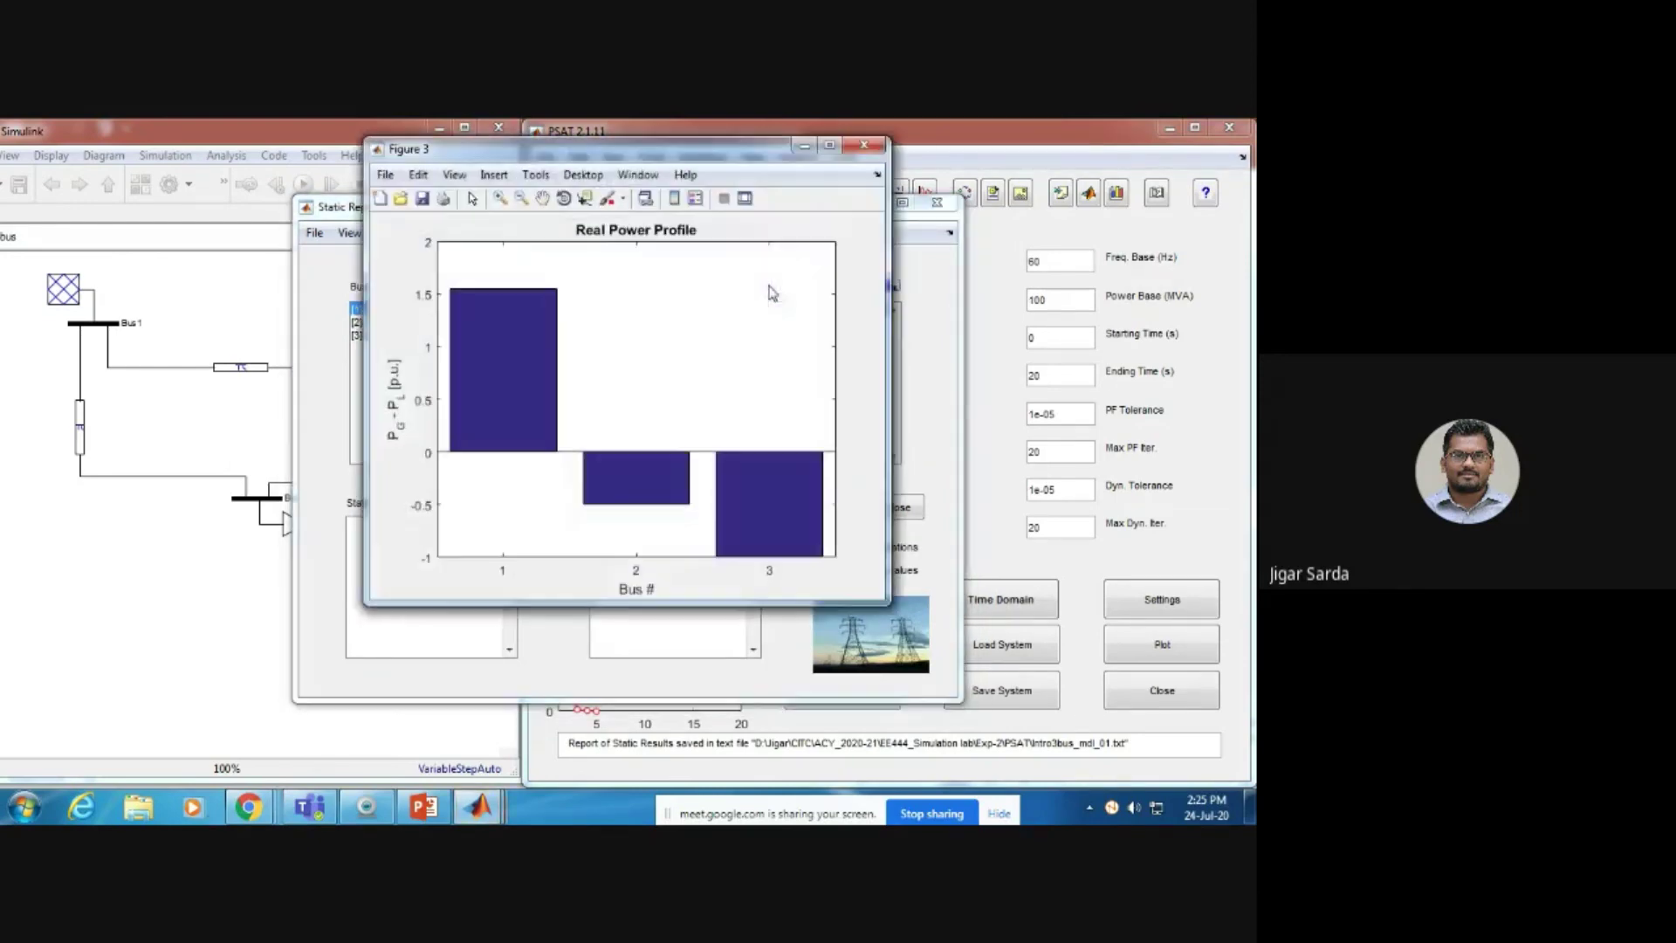
left_click(864, 145)
left_click(886, 287)
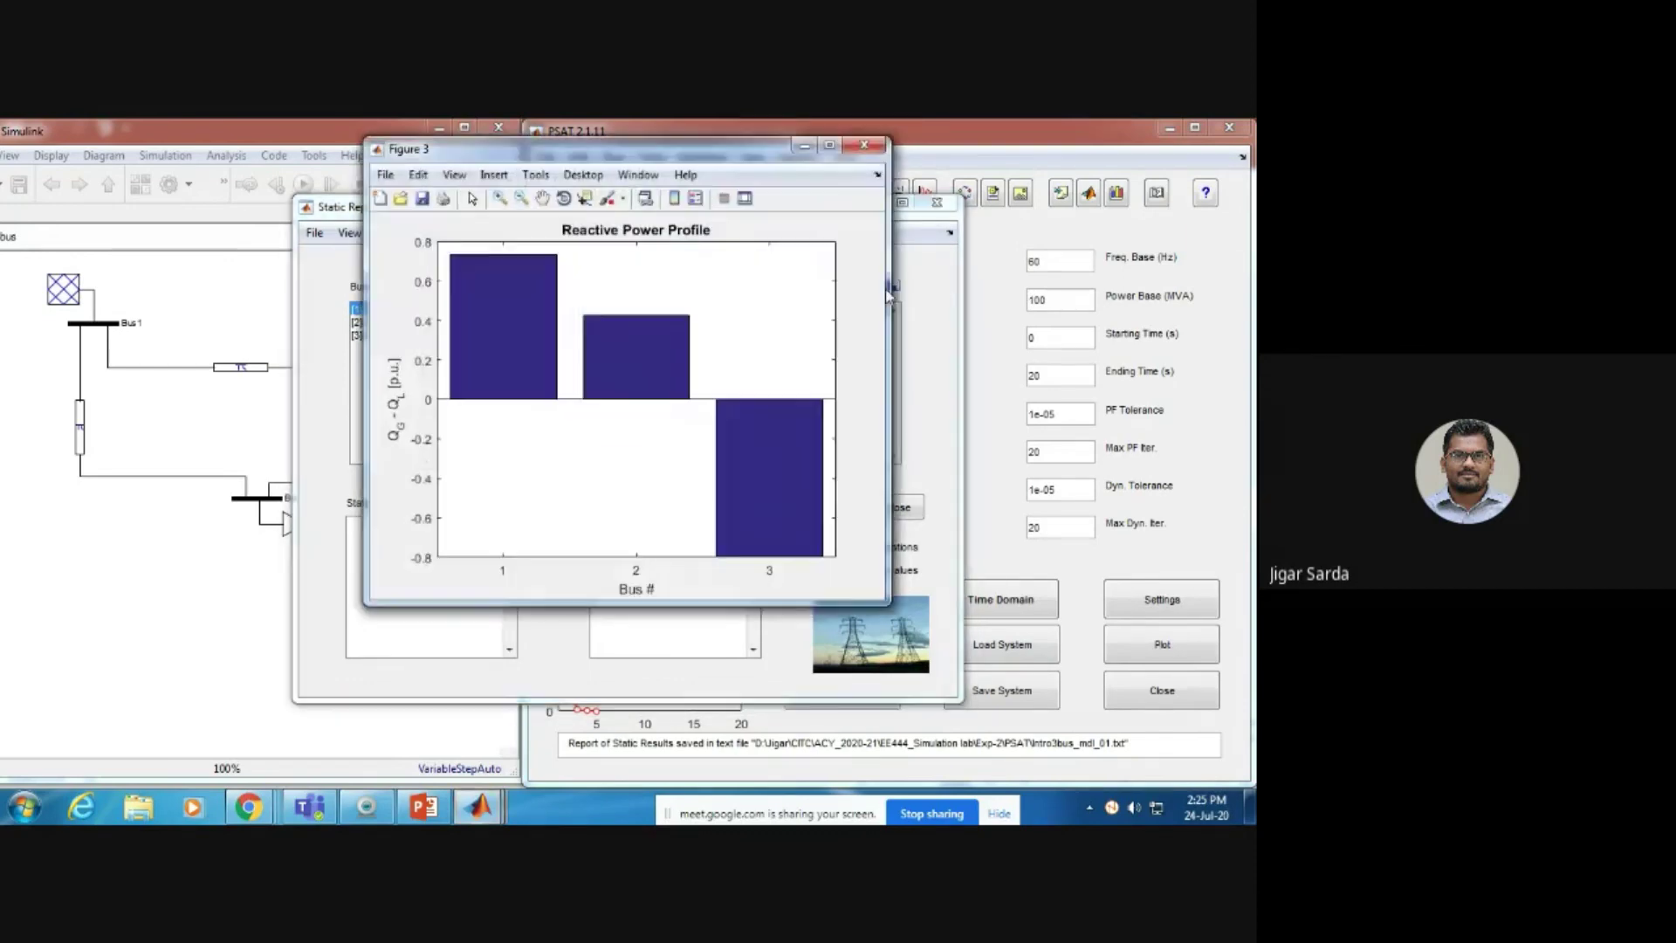
left_click(864, 144)
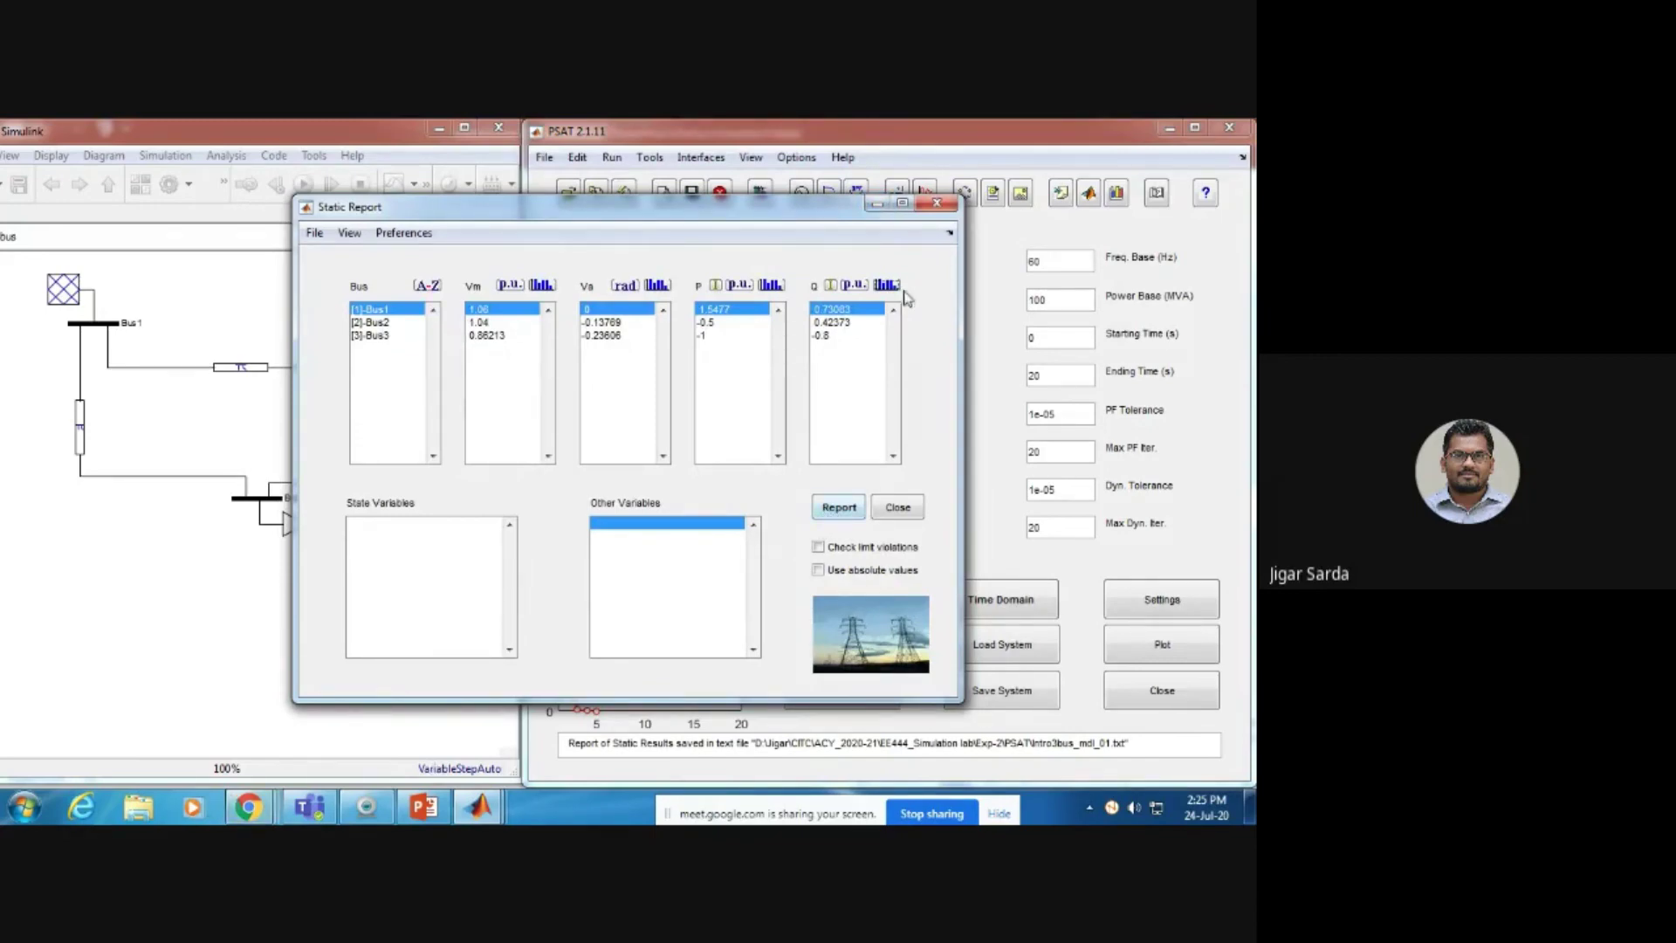
left_click(876, 203)
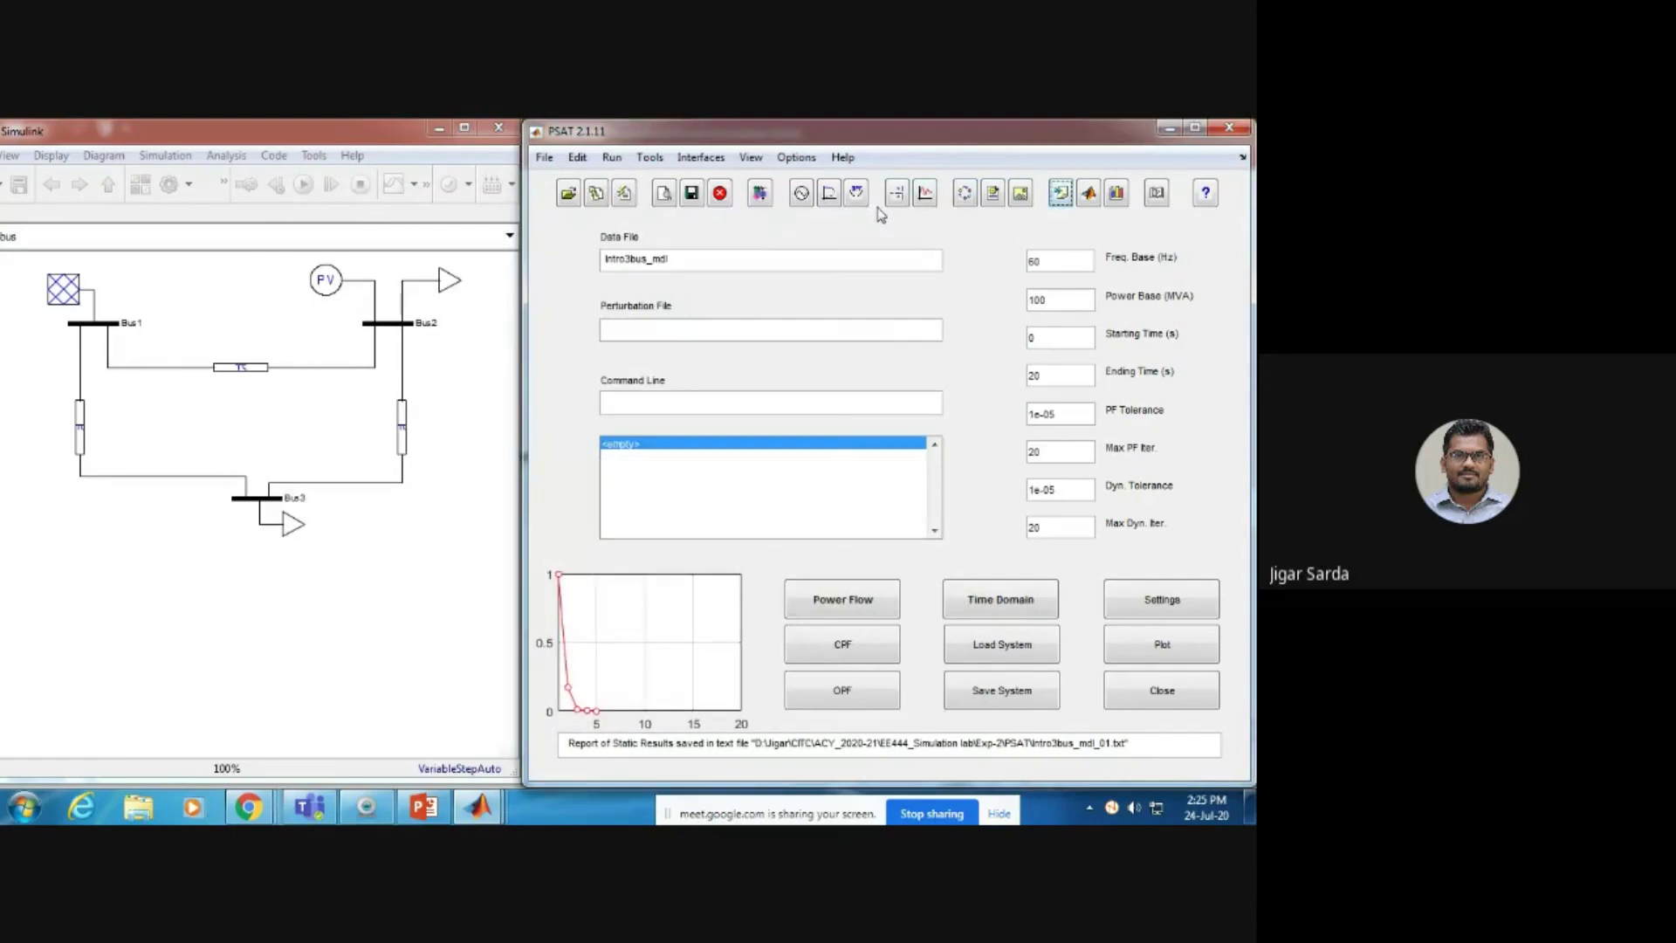
Switch to Windows Explorer and open the text report Intro3bus_mdl_01 from the Exp-2\PSAT folder on drive D.
left_click(8, 808)
left_click(288, 336)
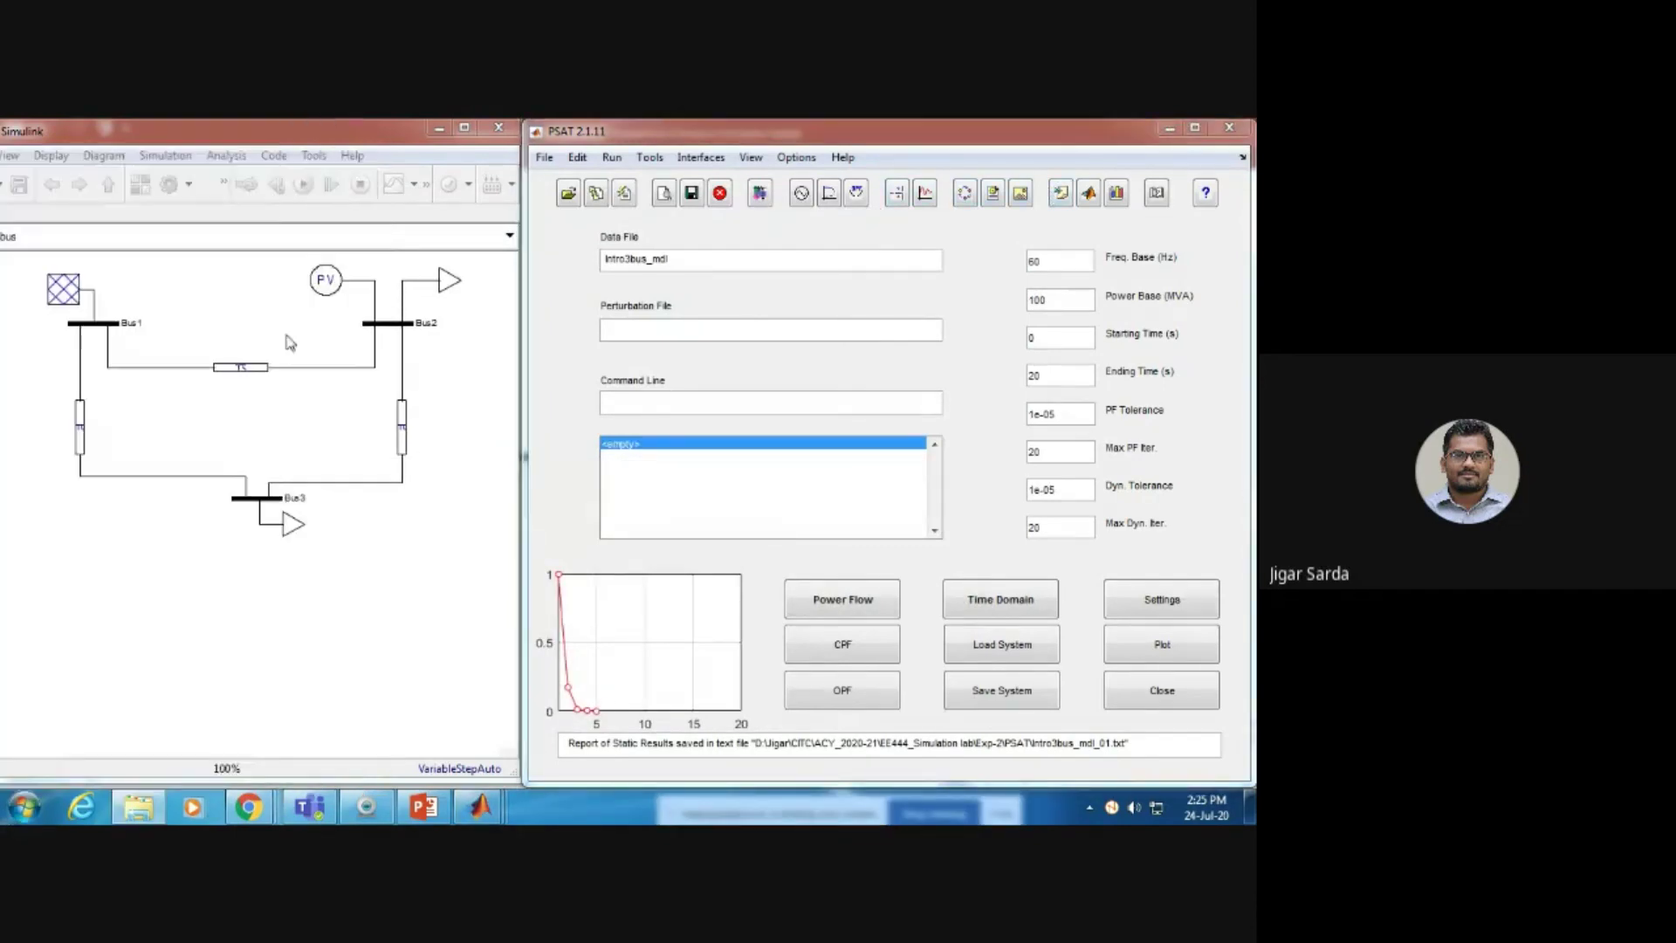
double_click(568, 273)
double_click(249, 358)
key("Down")
key("Return")
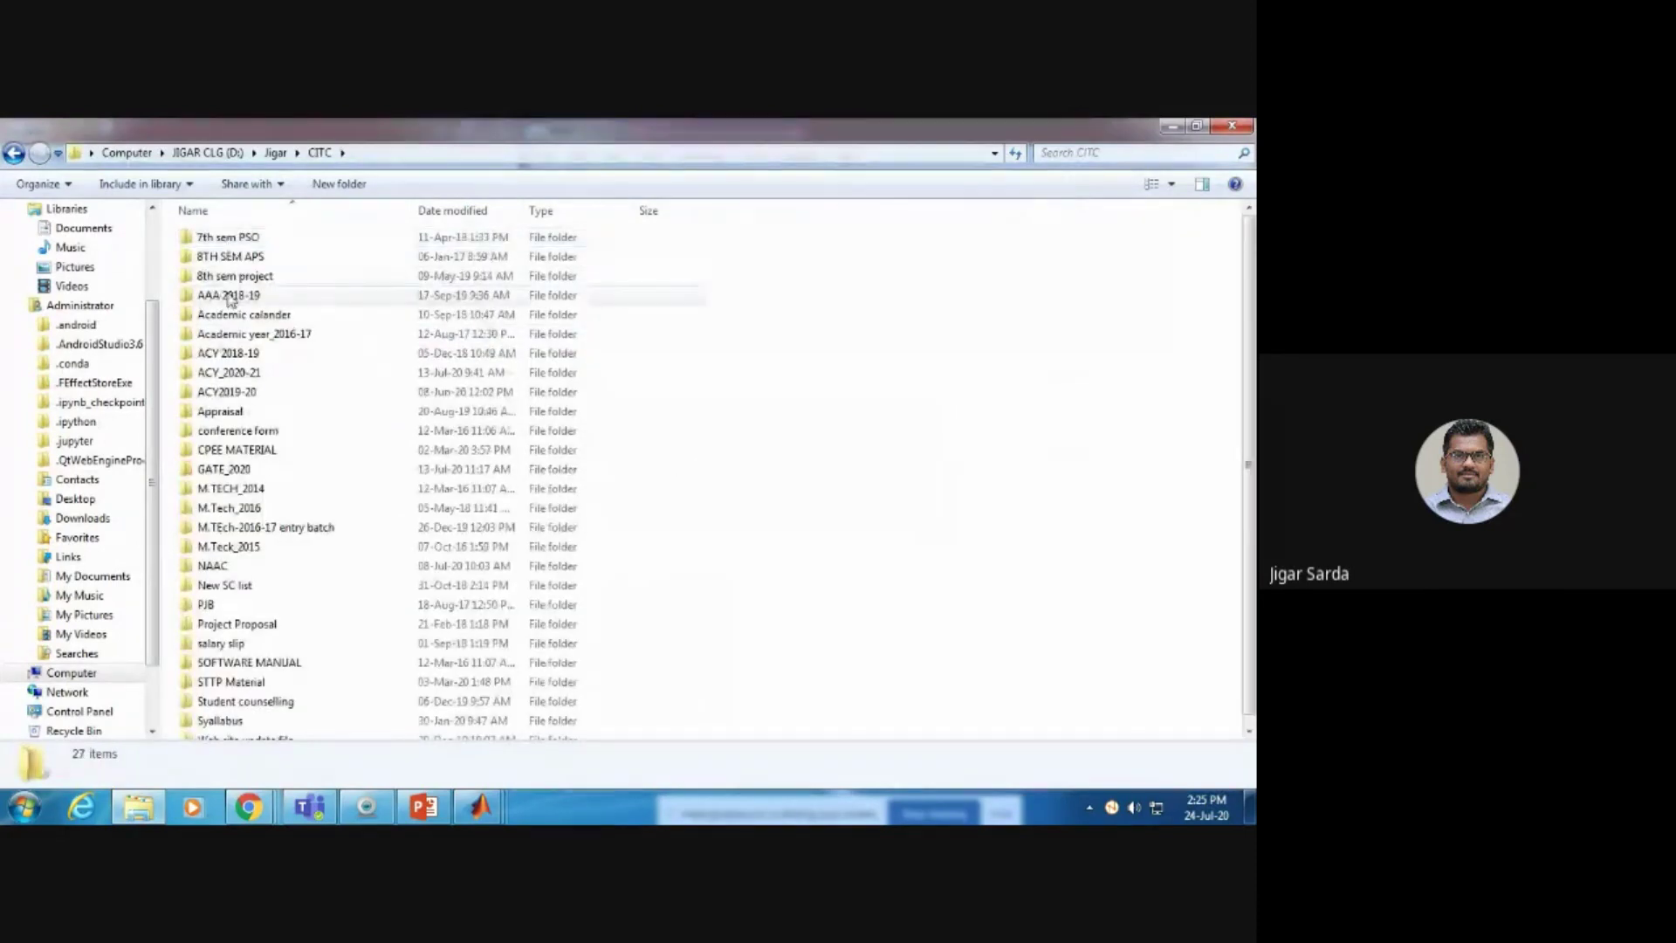
double_click(246, 370)
double_click(209, 257)
double_click(211, 257)
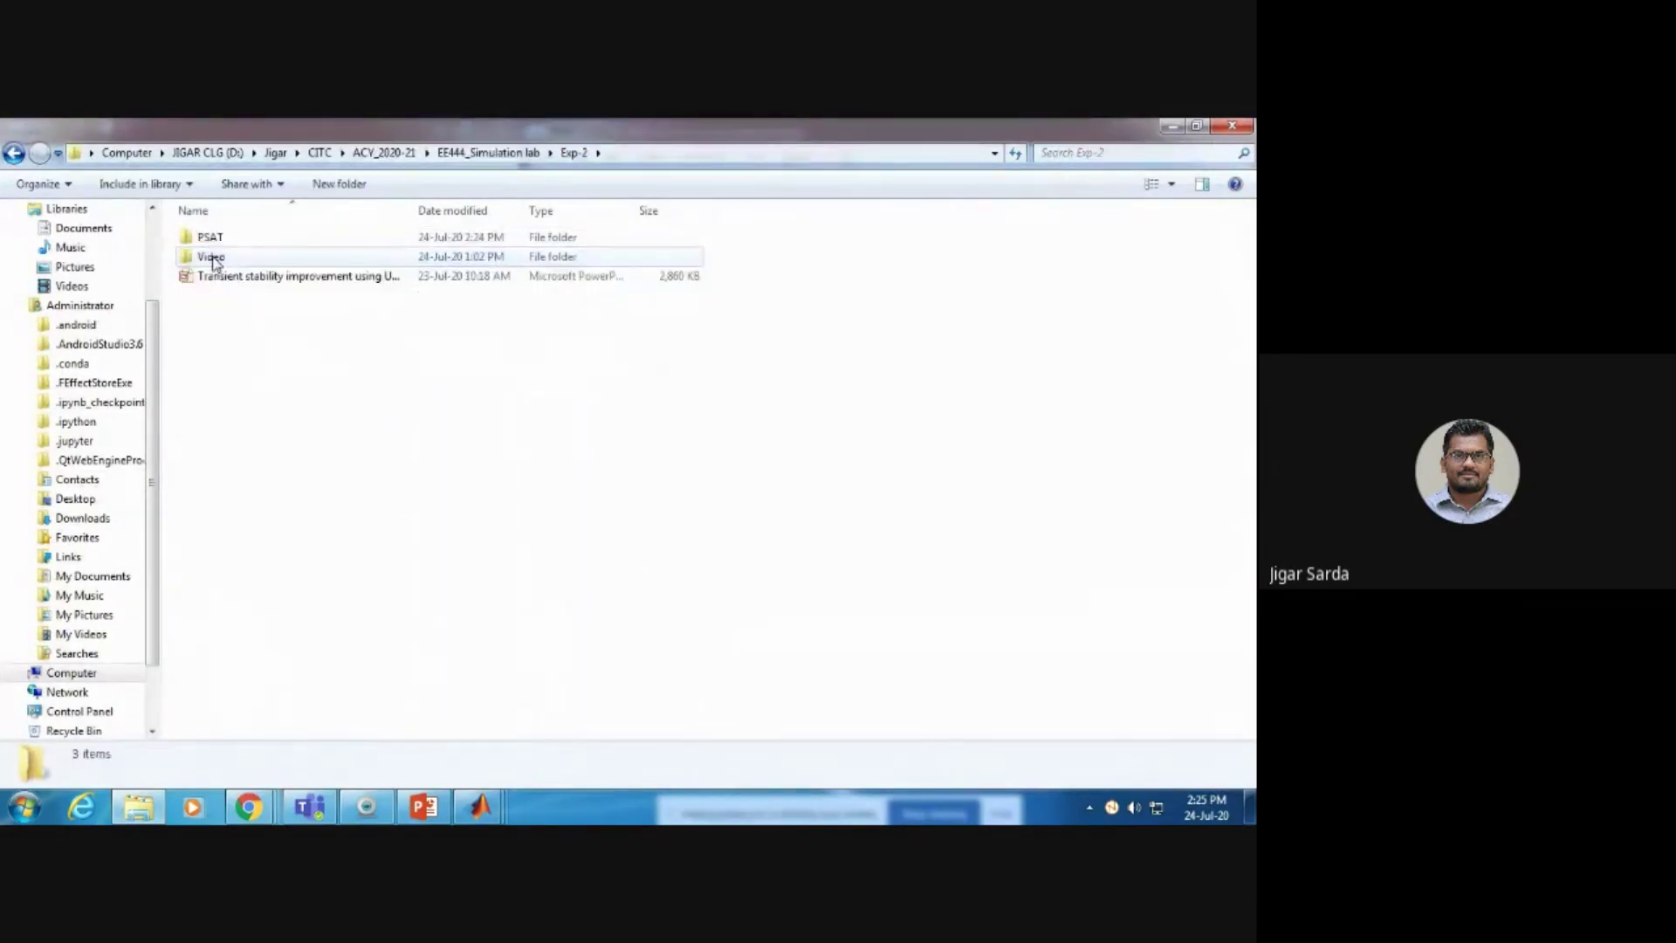
double_click(210, 236)
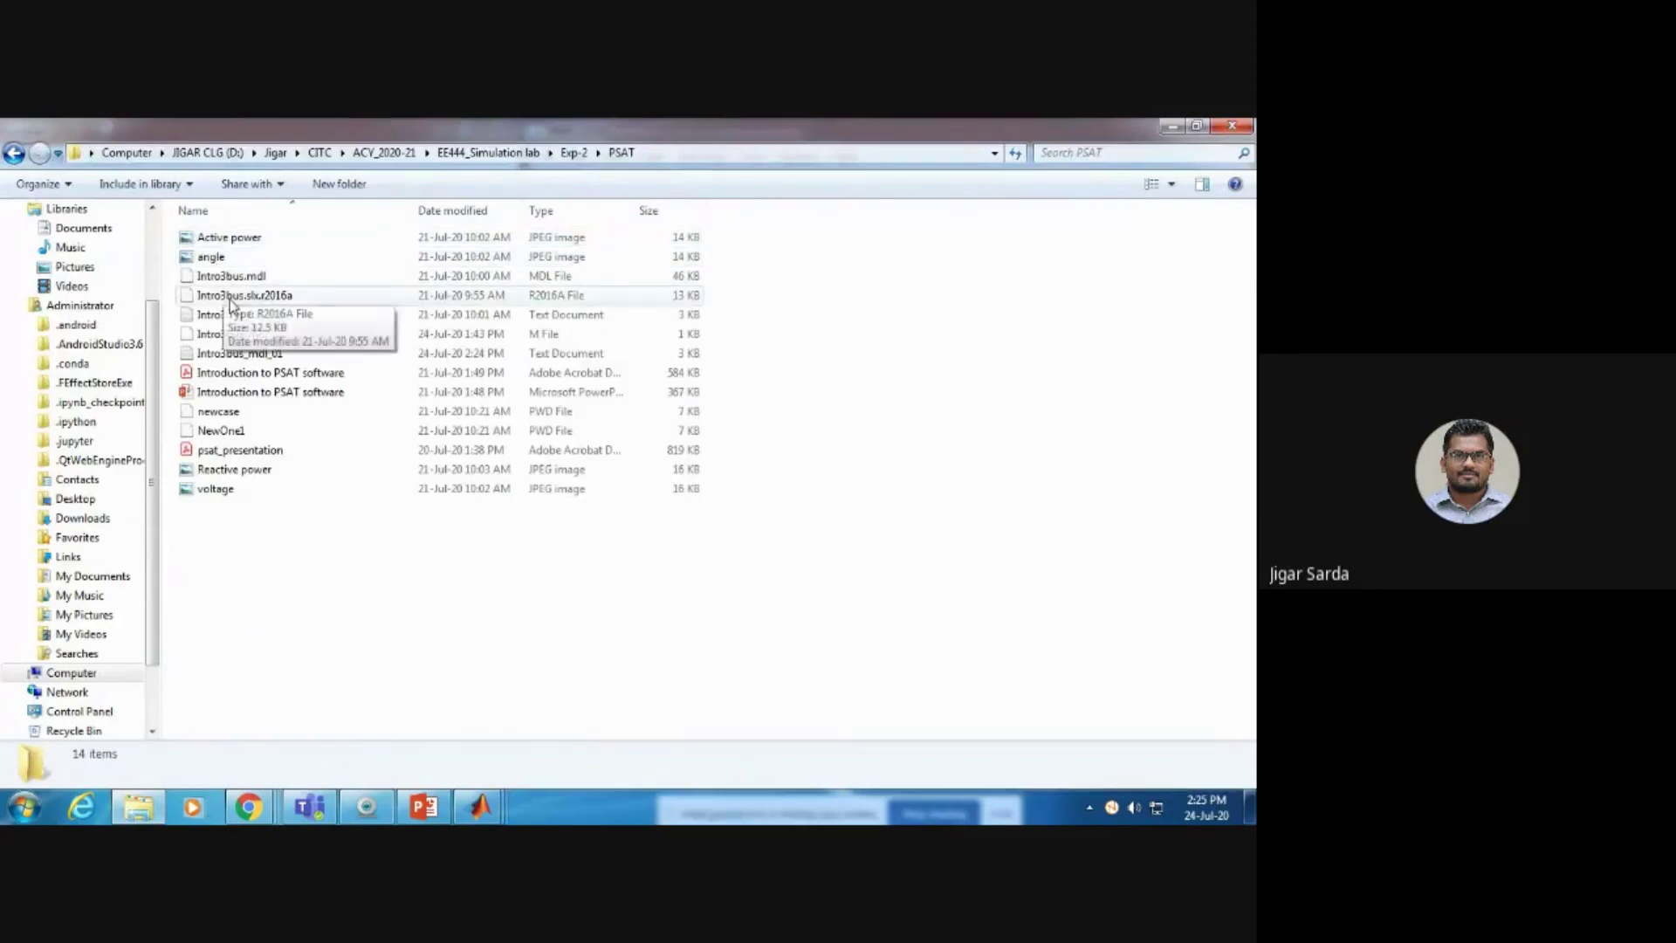
left_click(237, 357)
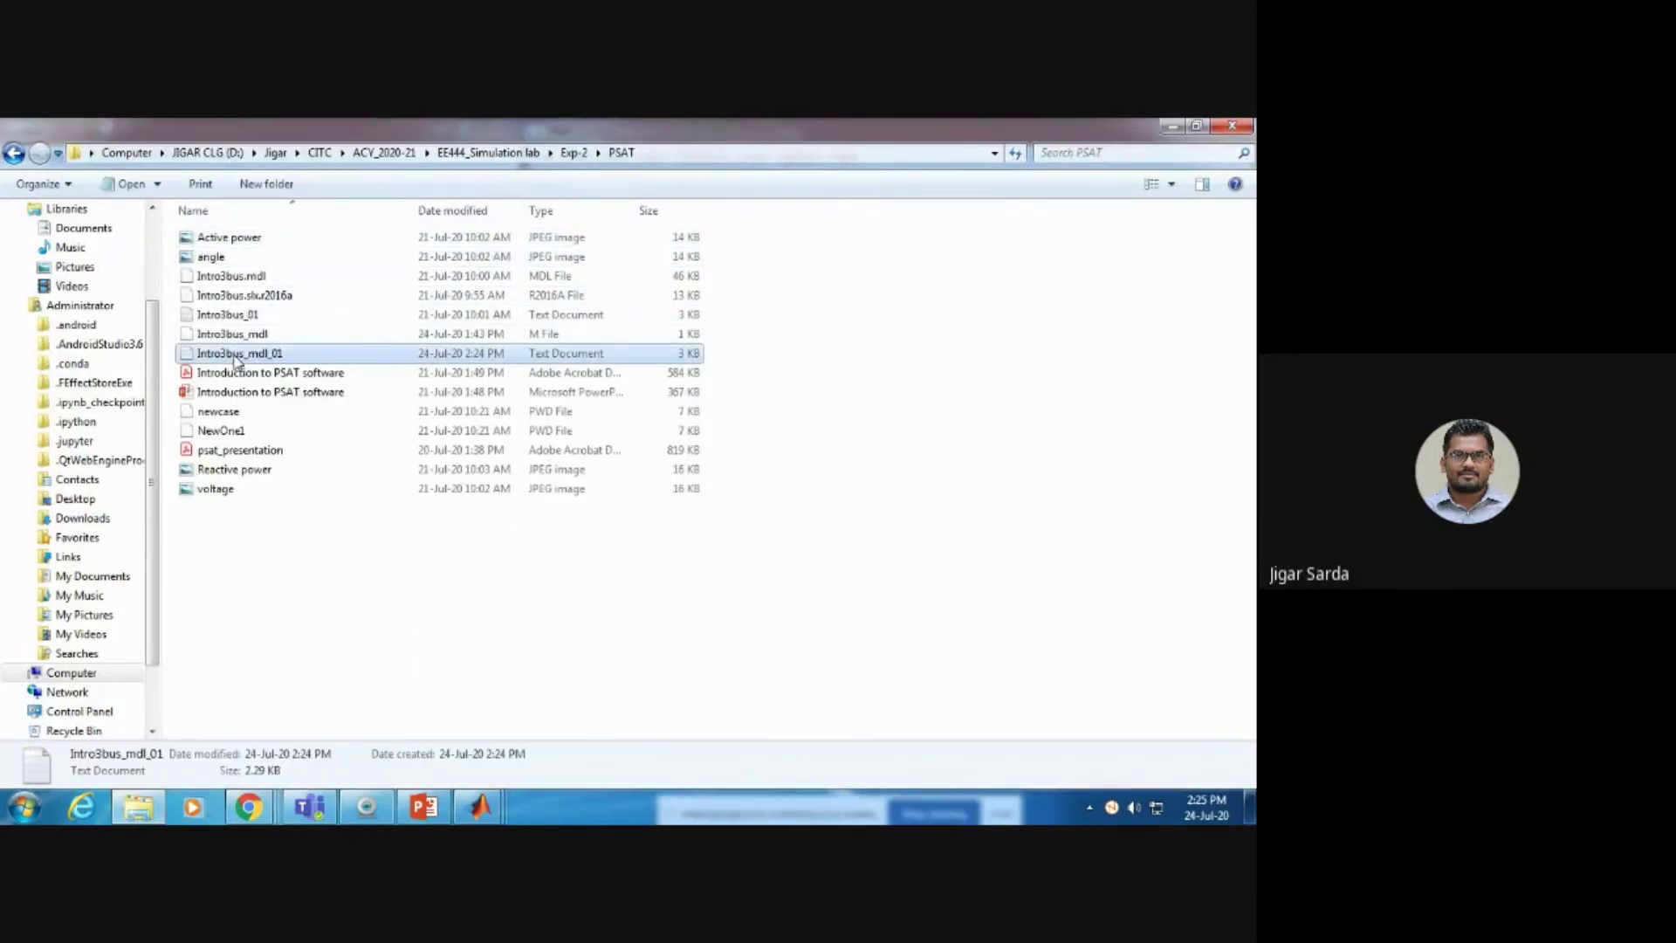
double_click(237, 355)
left_click(1058, 232)
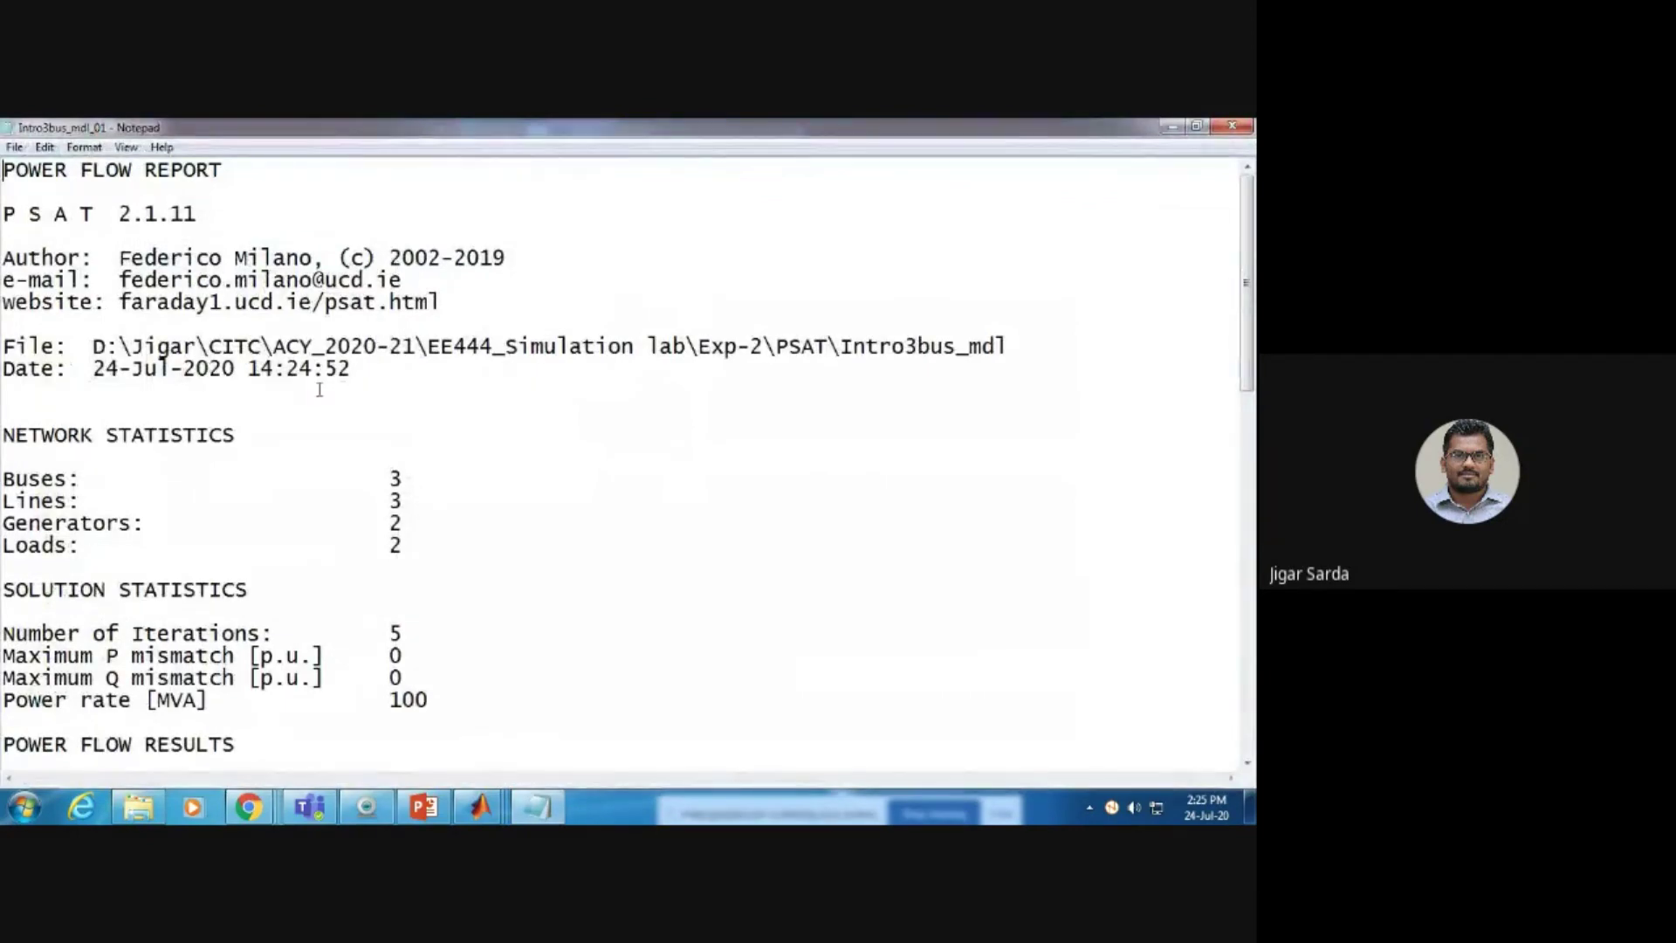
Examine the power flow report's solution statistics, bus results, line flows and losses, and global summary of generation, load and losses.
scroll(162, 495, "down", 4)
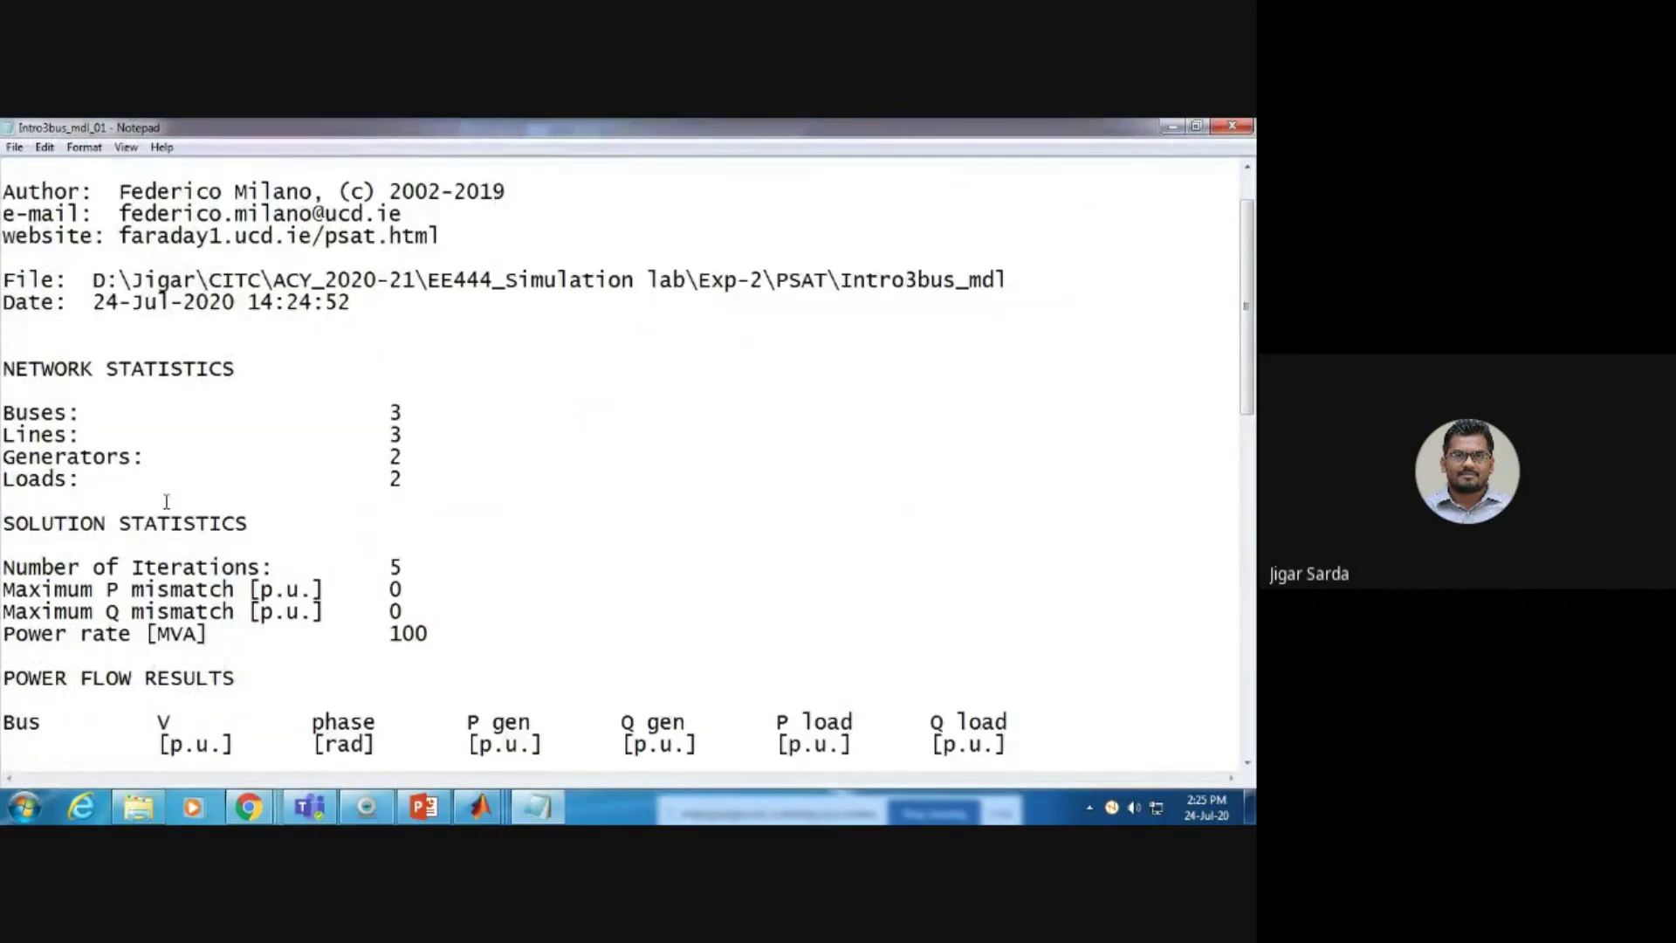
scroll(158, 493, "down", 1)
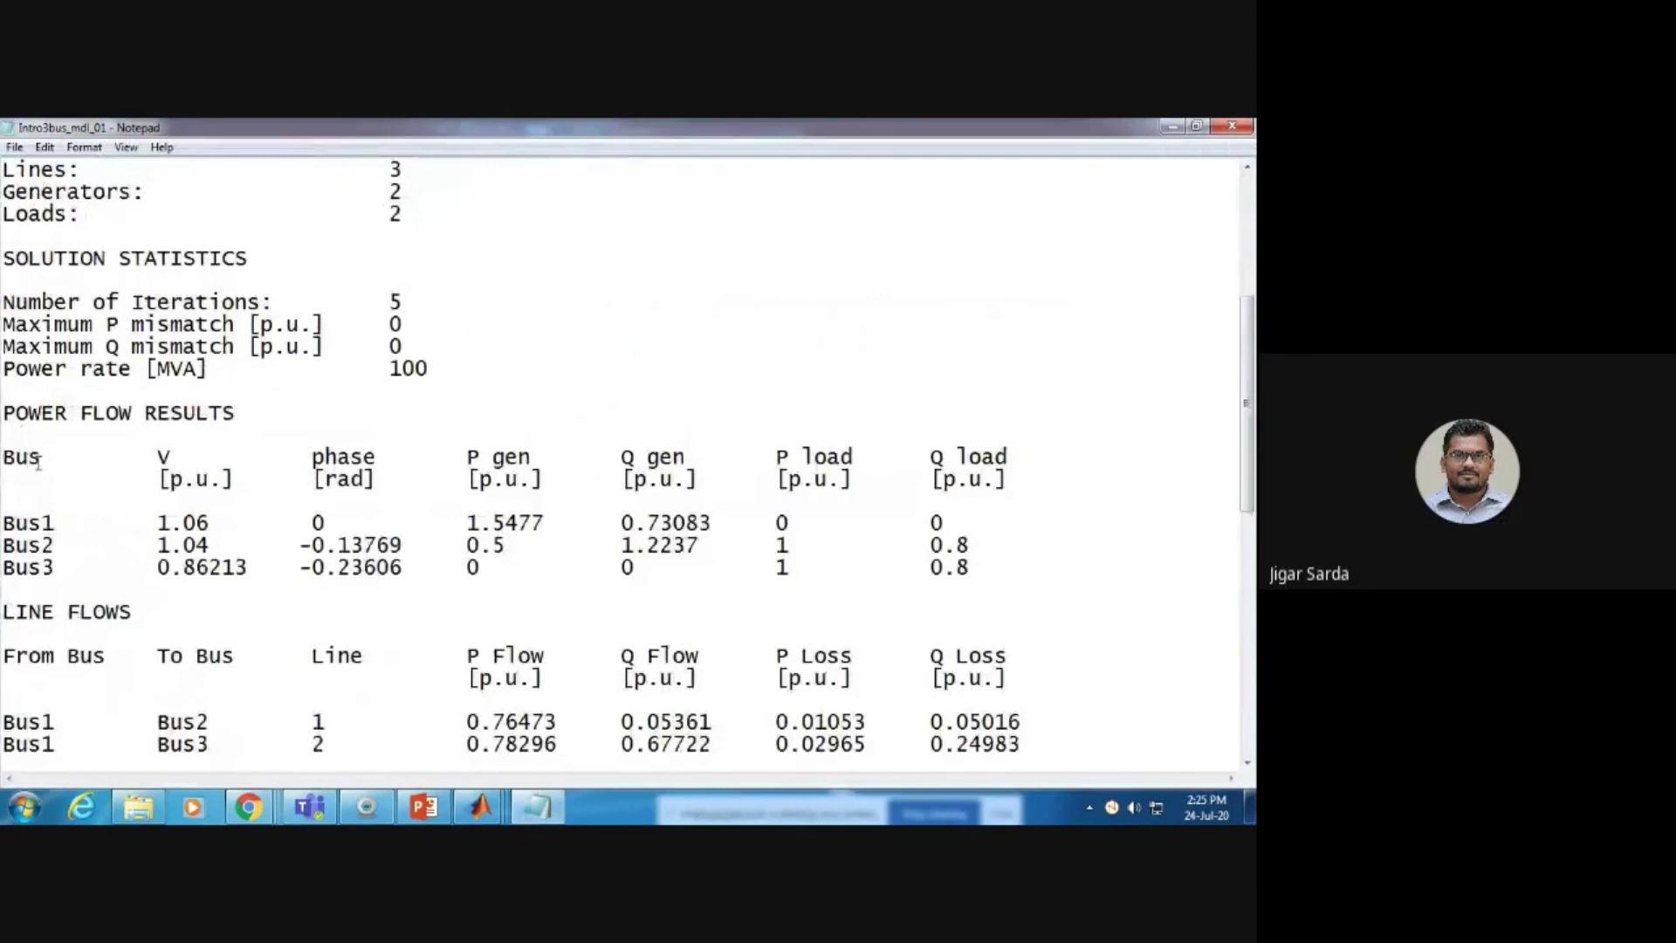
left_click_drag(139, 518, 712, 521)
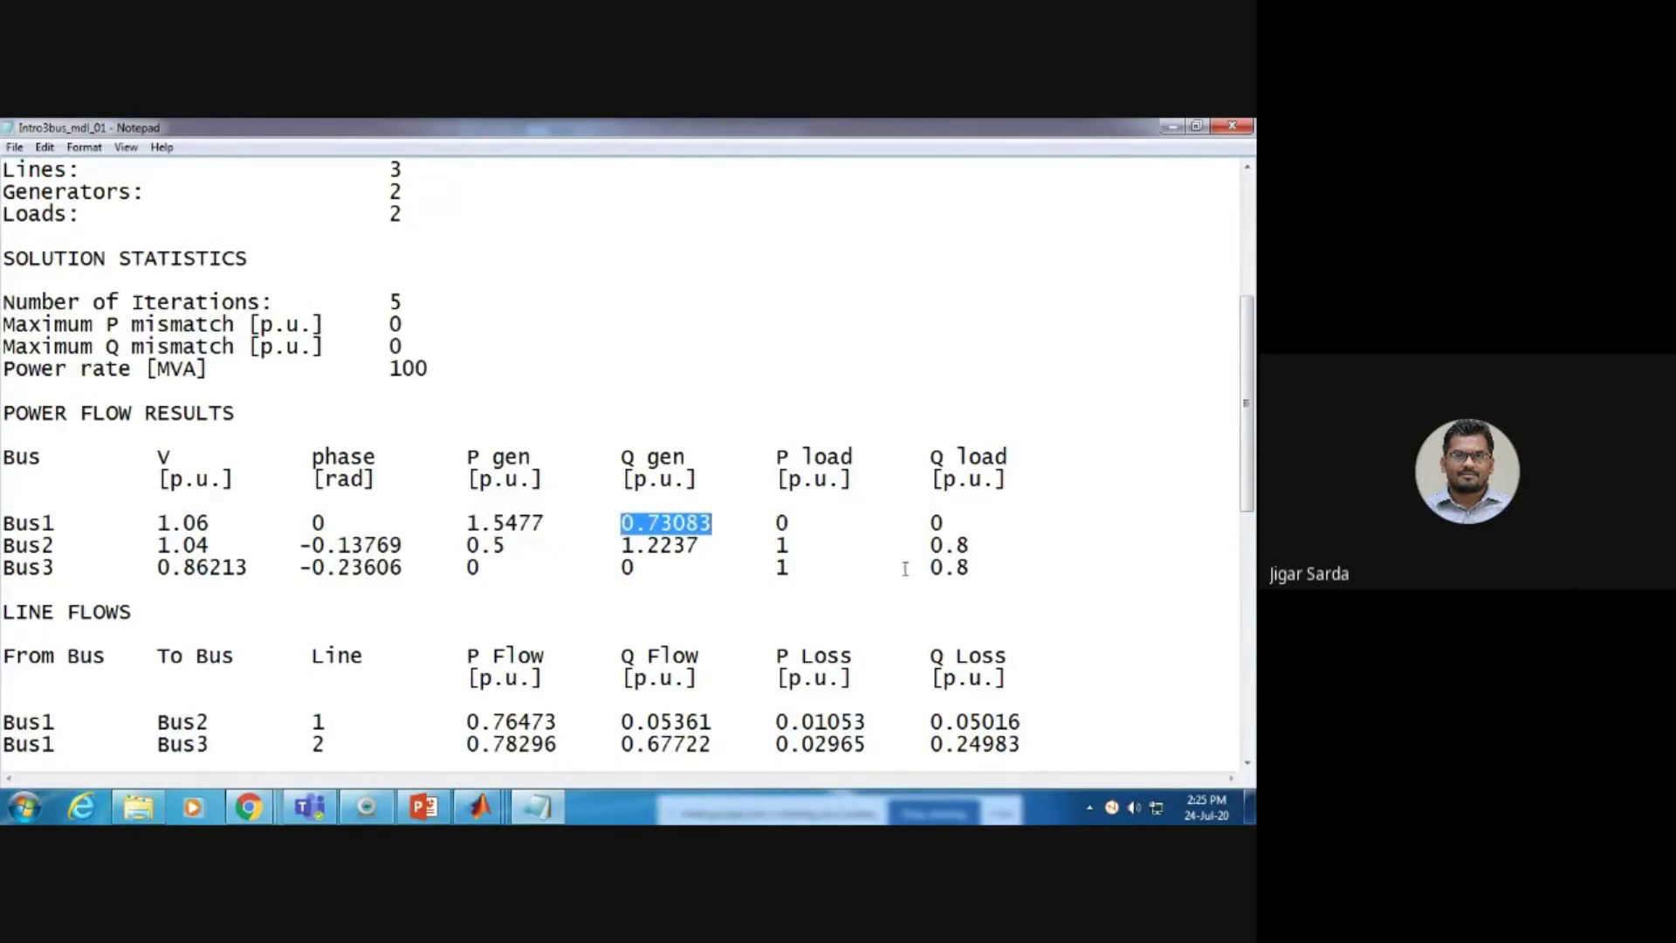
scroll(247, 540, "down", 2)
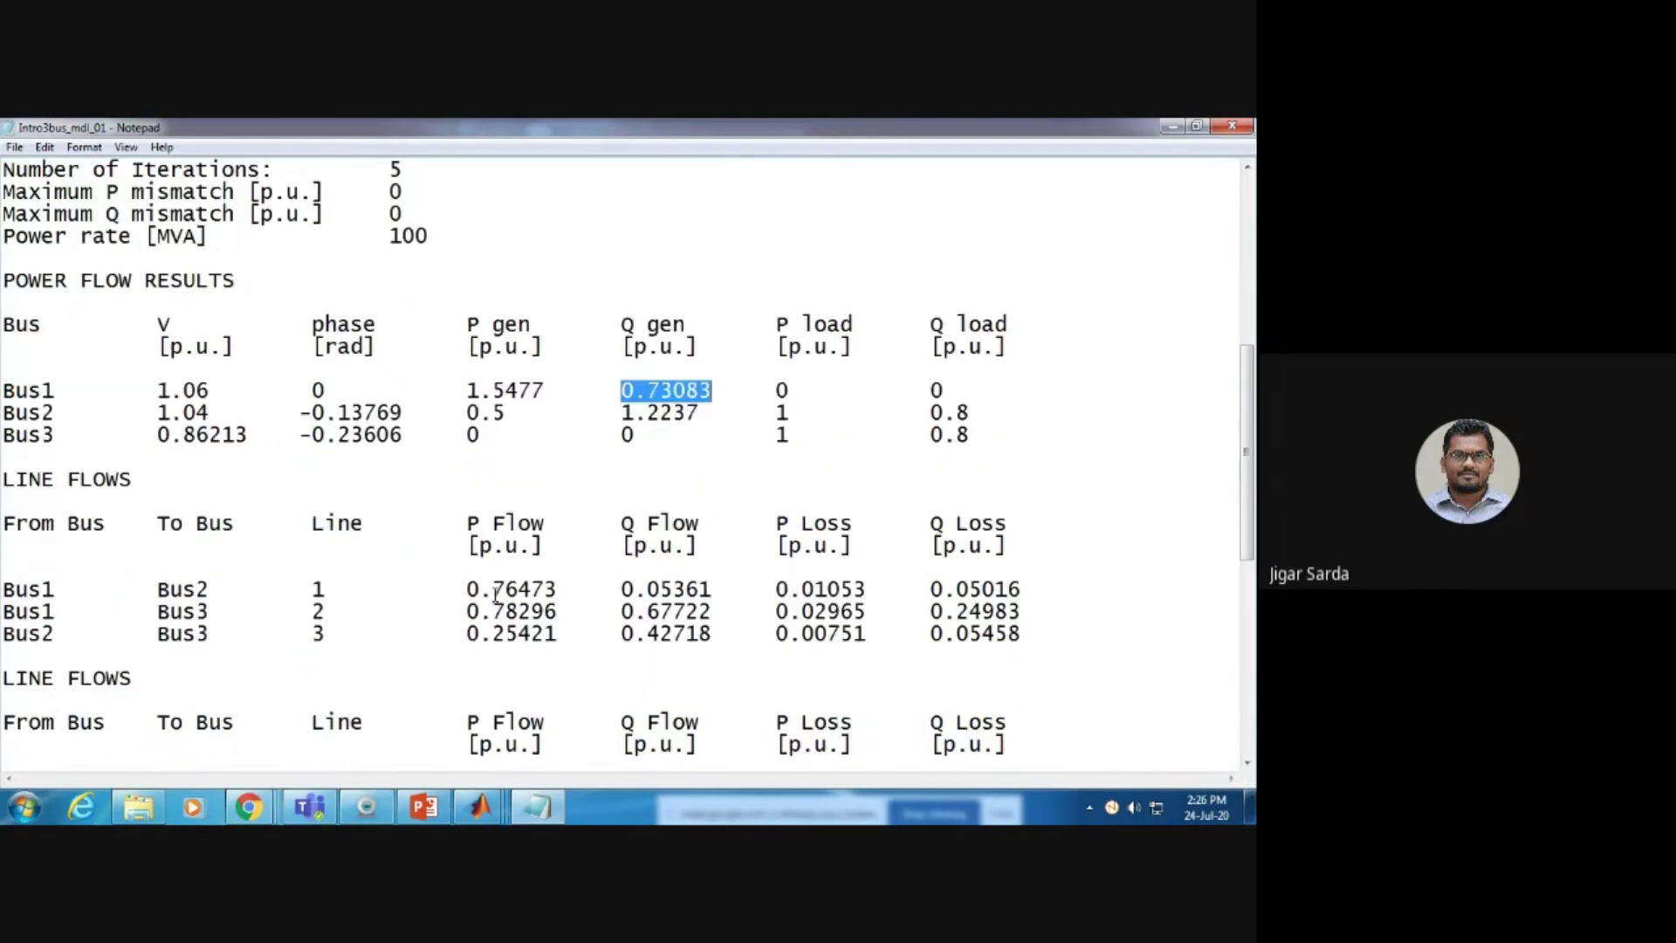
left_click_drag(457, 590, 820, 614)
left_click(853, 632)
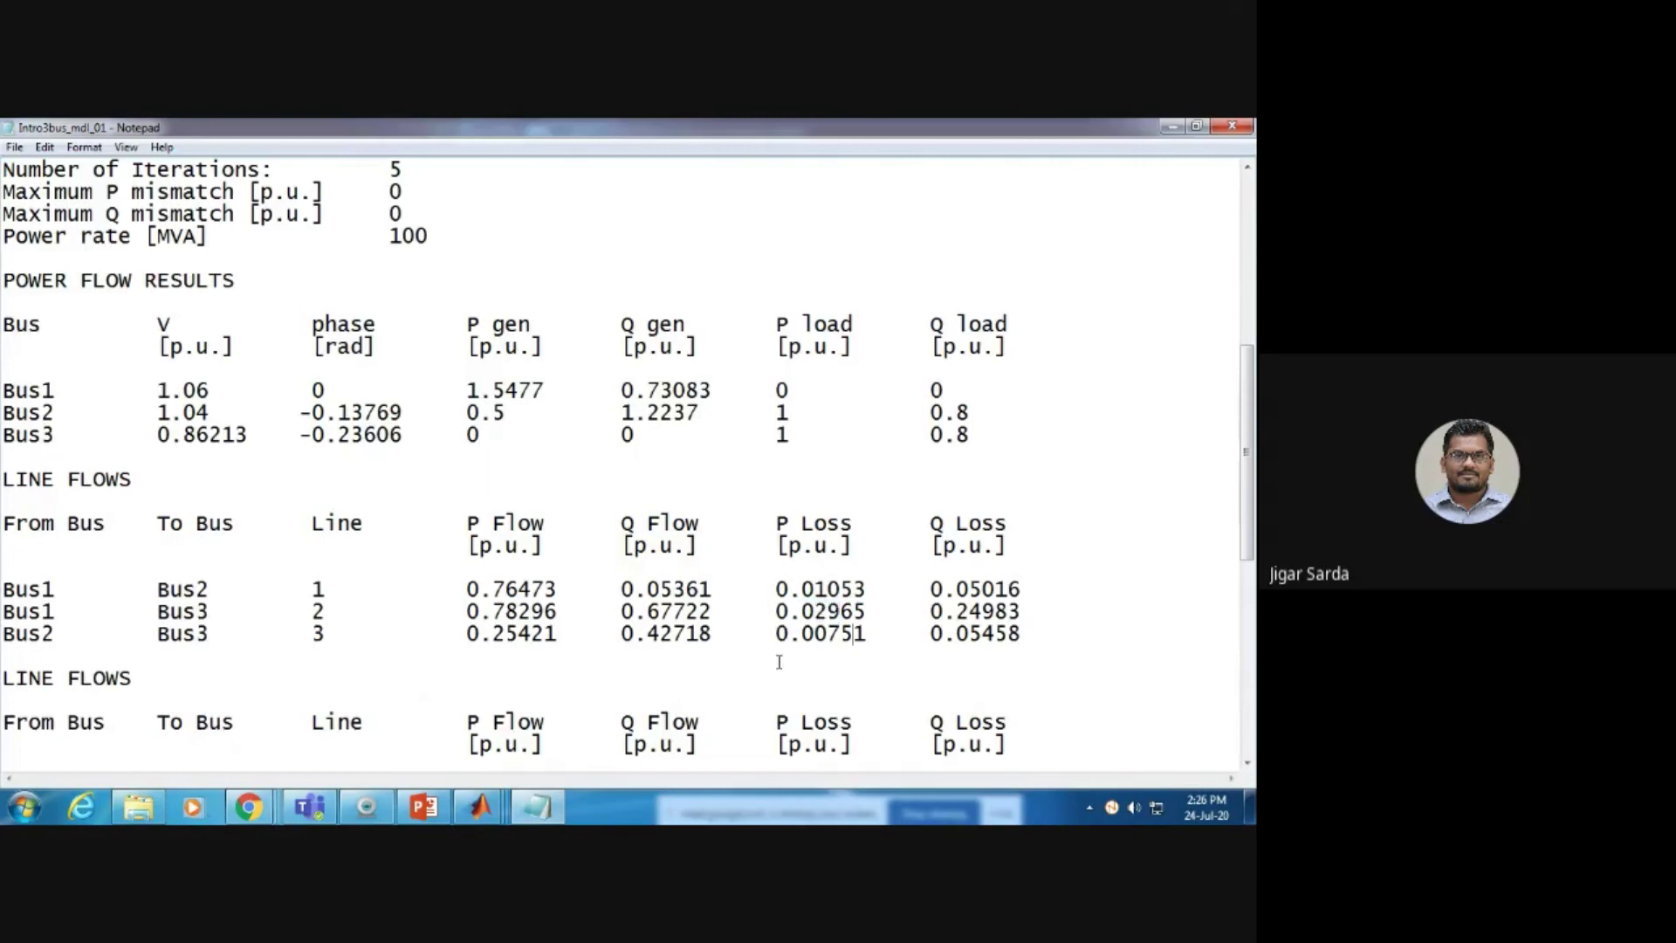
scroll(747, 653, "down", 1)
scroll(747, 654, "down", 7)
left_click(68, 480)
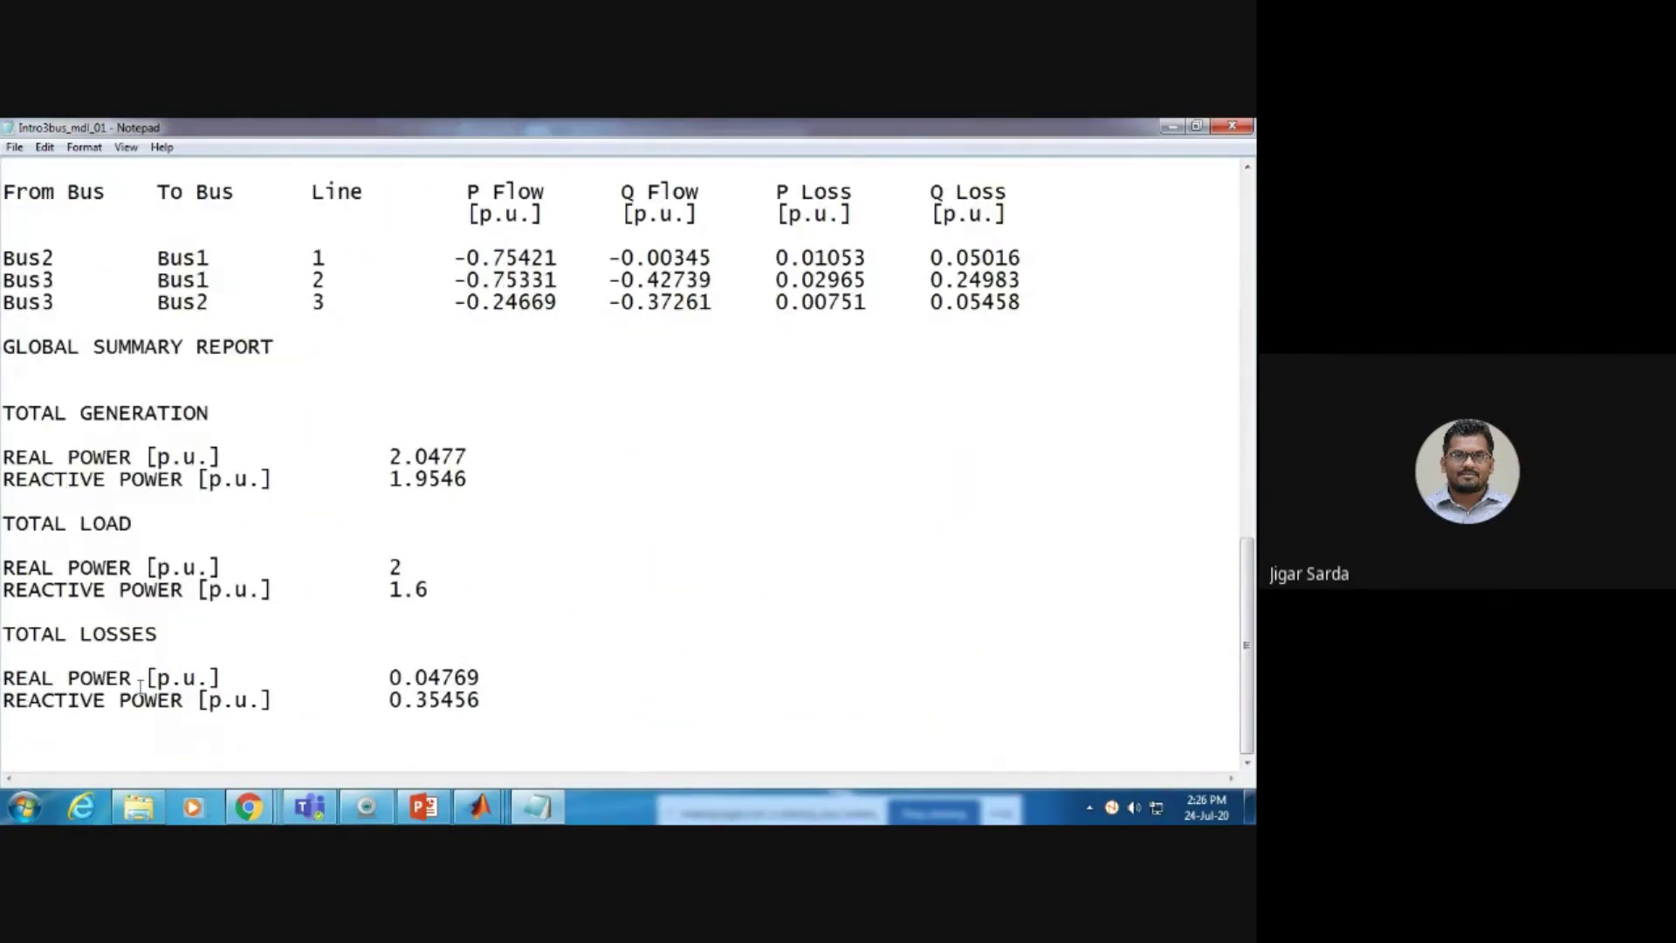
scroll(707, 636, "up", 15)
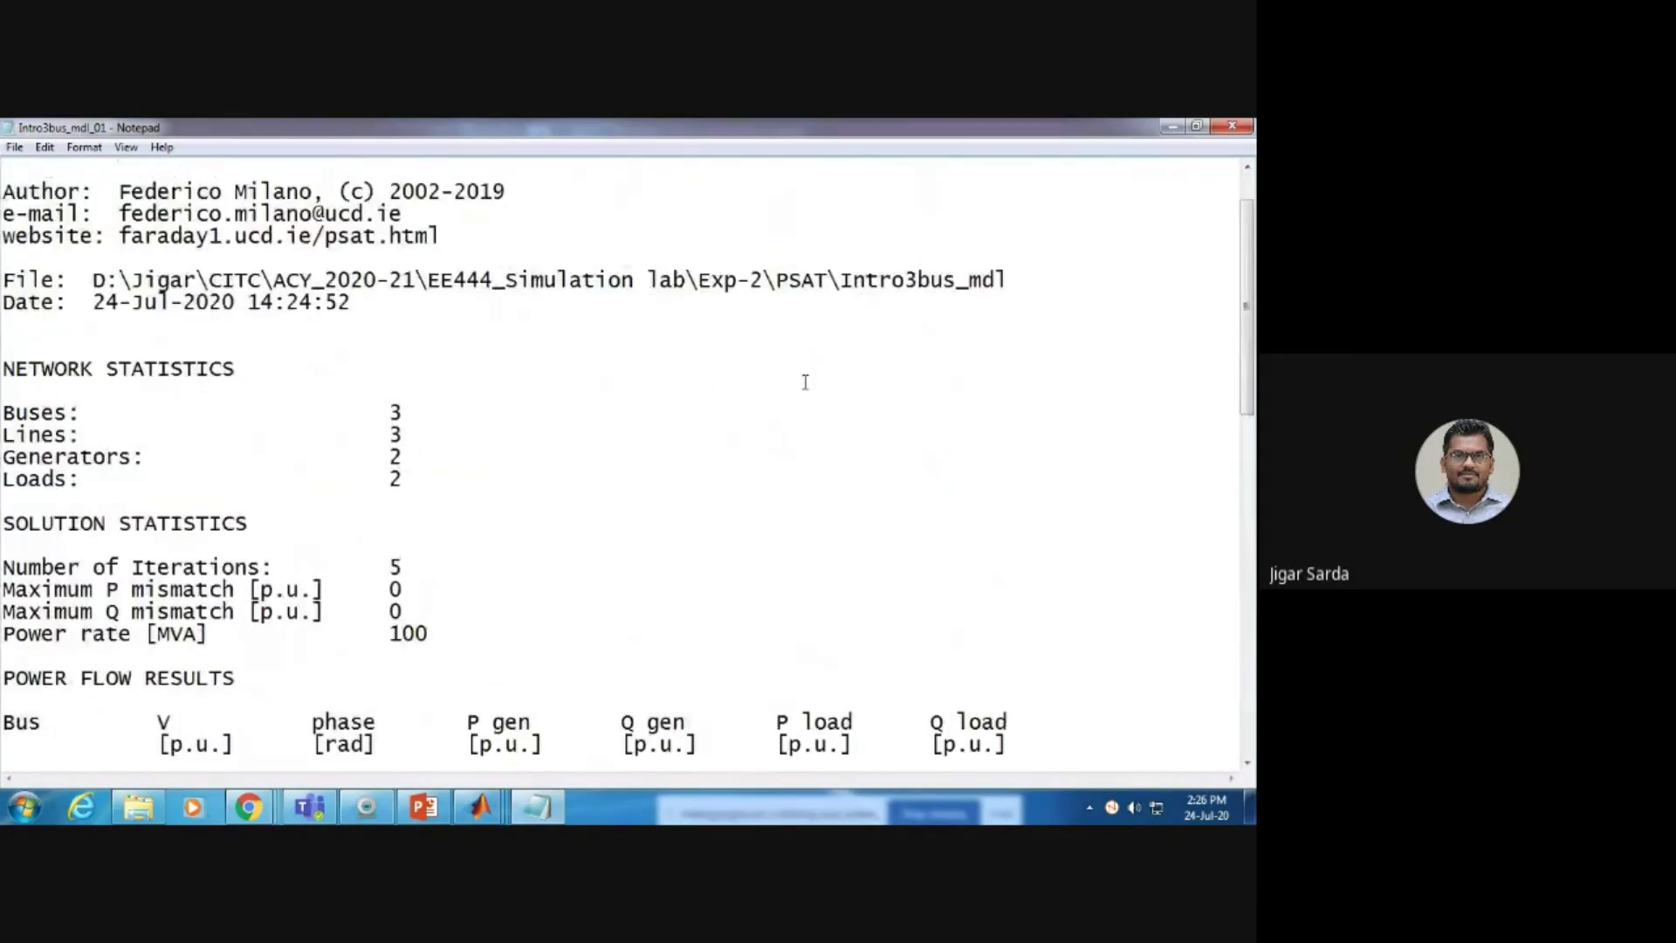
Close the text report Intro3bus_mdl_01 and the PSAT folder window to return to the PSAT main window.
left_click(1233, 127)
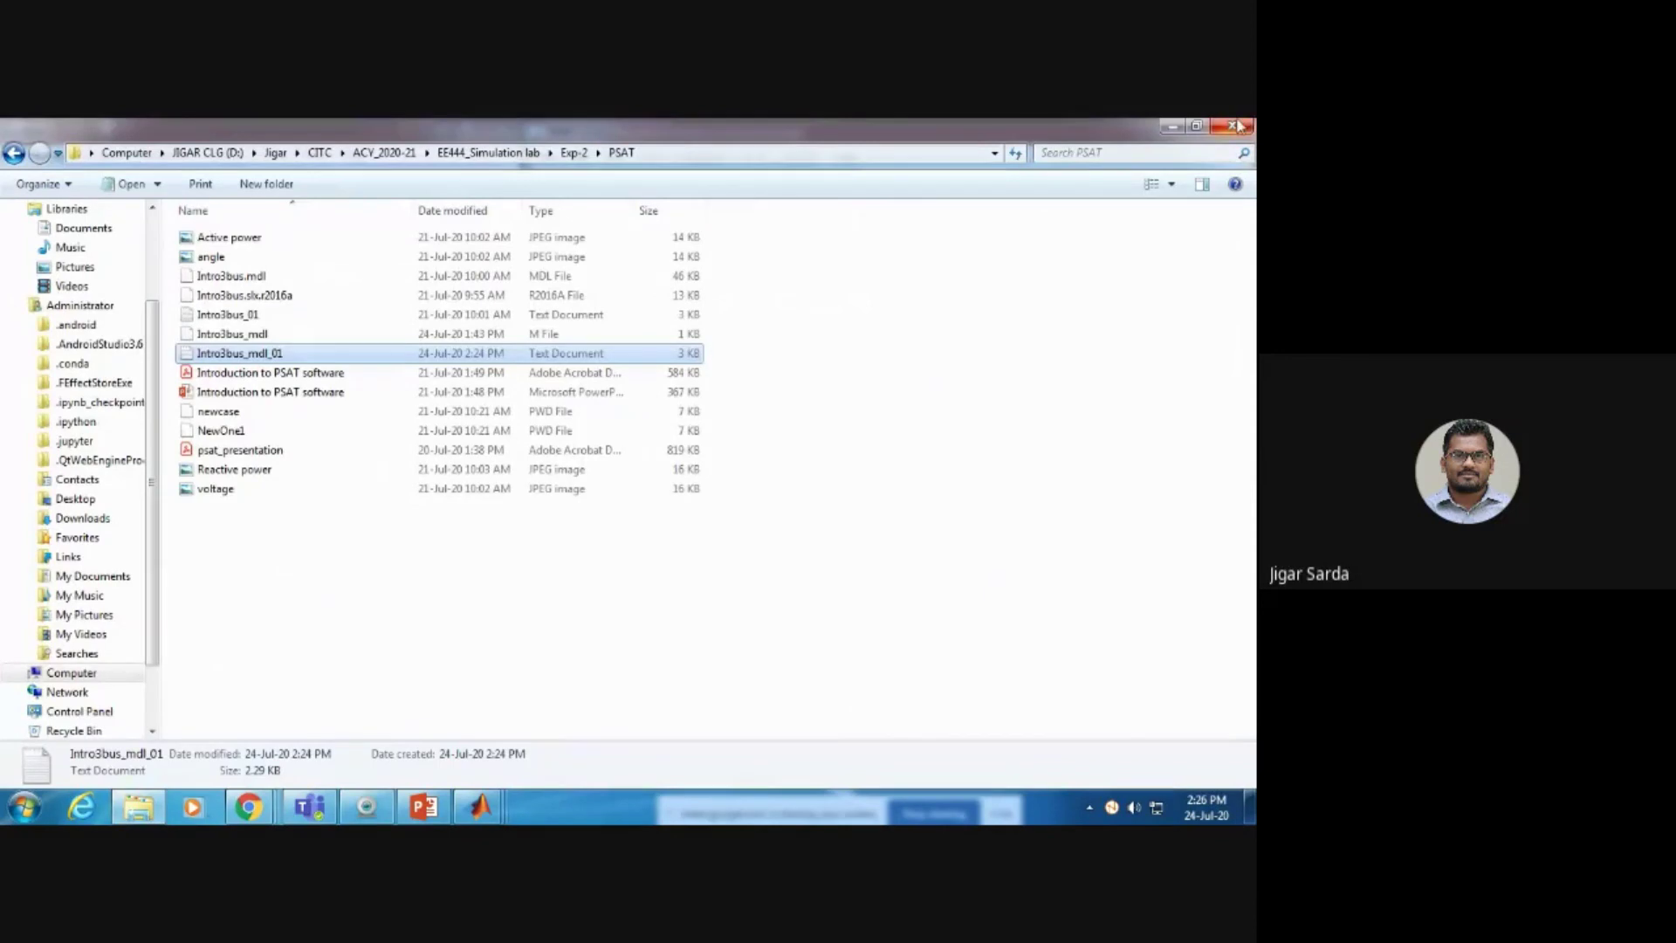
left_click(1240, 128)
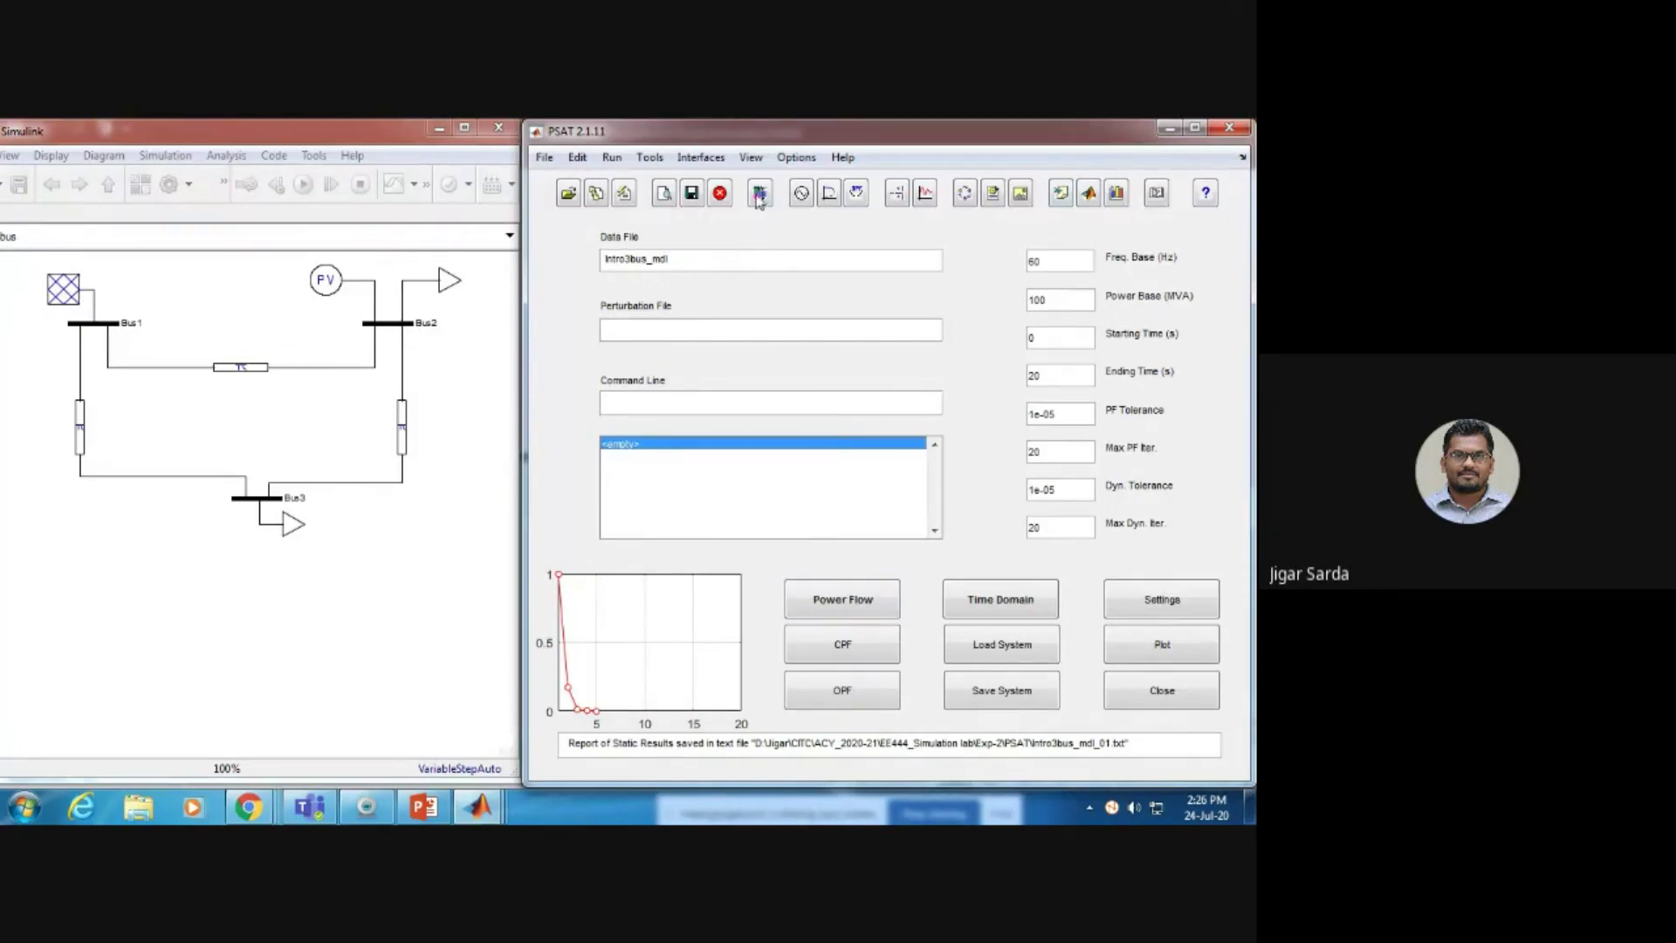
Open the PSAT Simulink library fm_lib, view its FACTS and Wind Turbines block sets in a maximized window, and close the library.
left_click(760, 198)
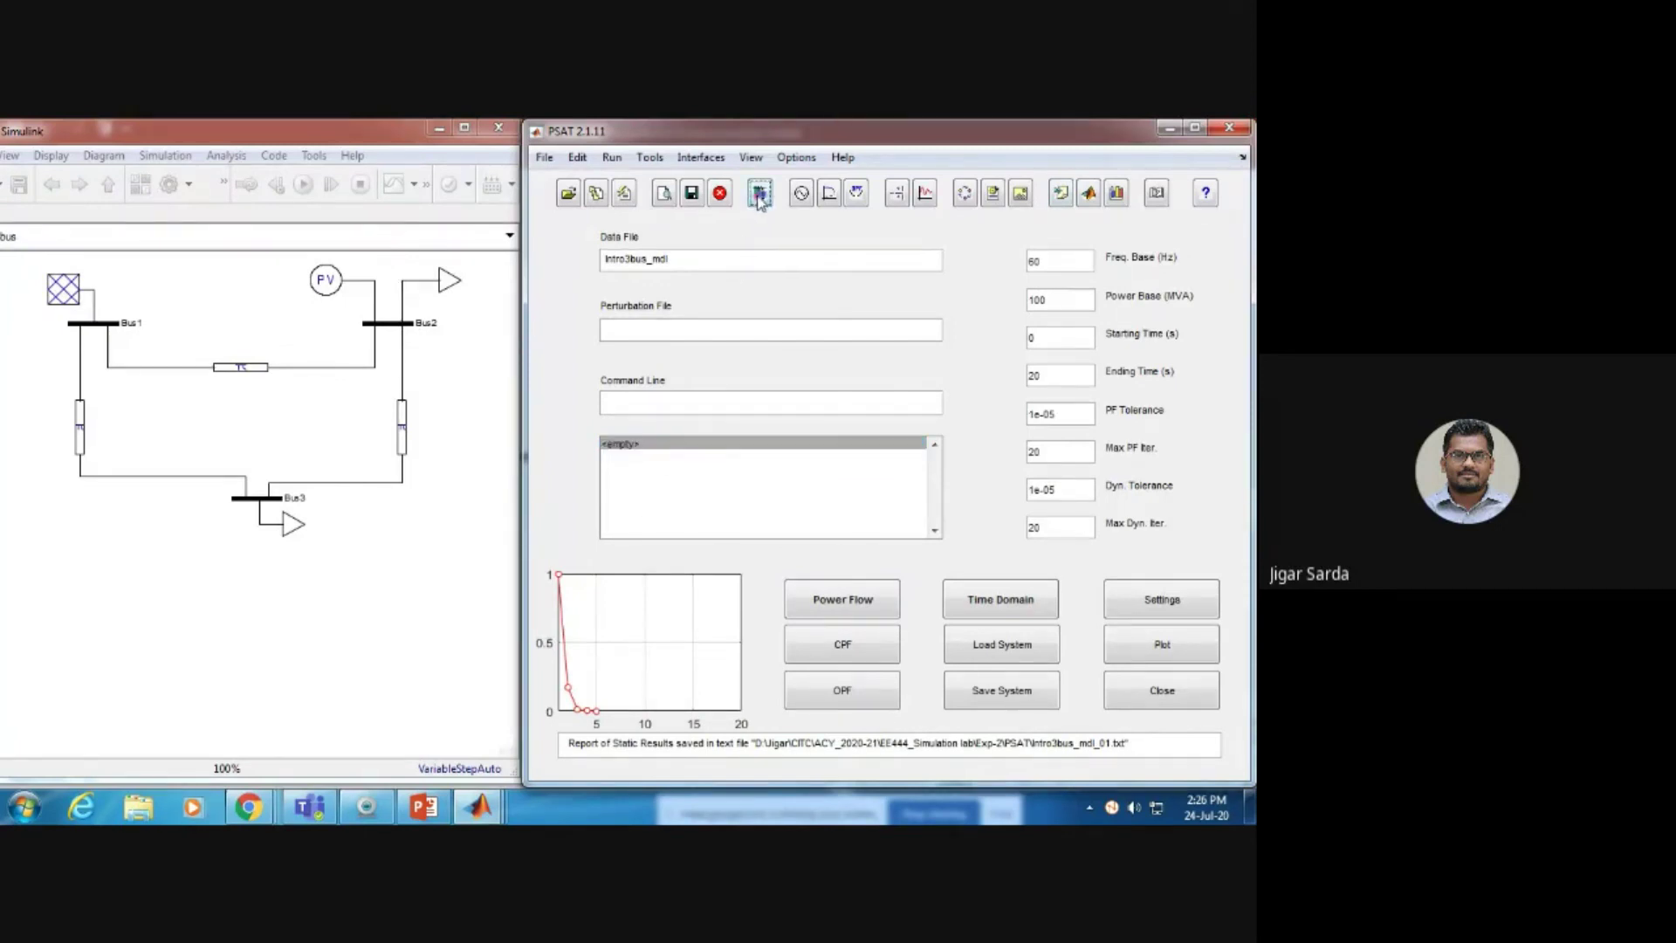
double_click(234, 501)
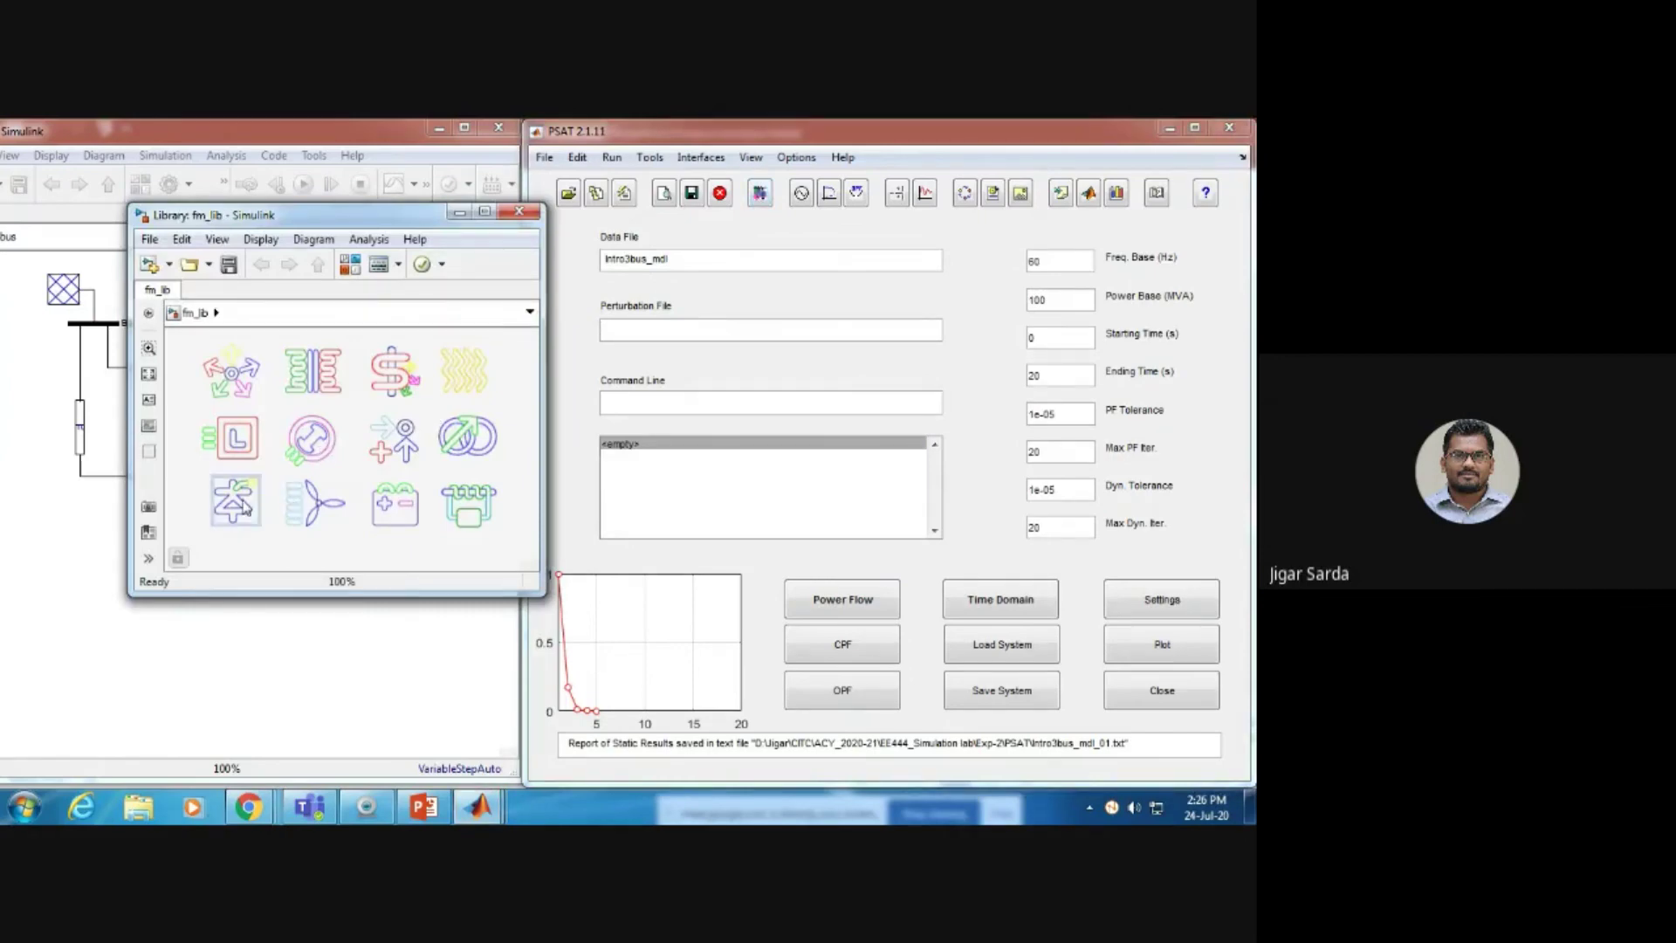
left_click(484, 212)
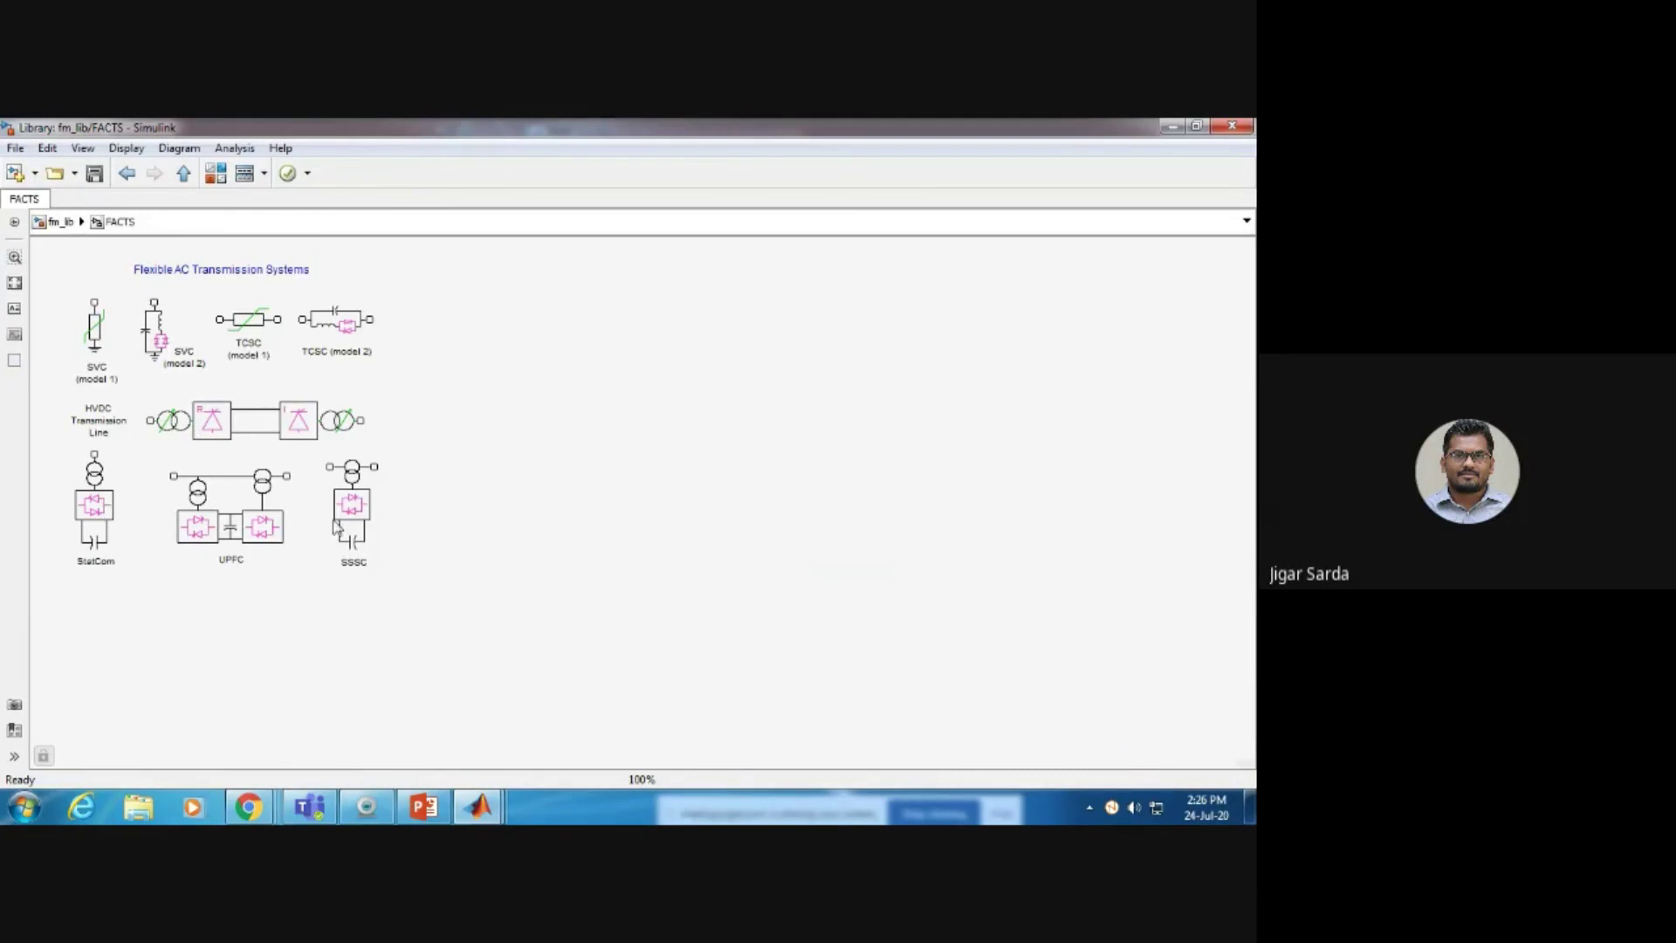
left_click(127, 173)
double_click(194, 419)
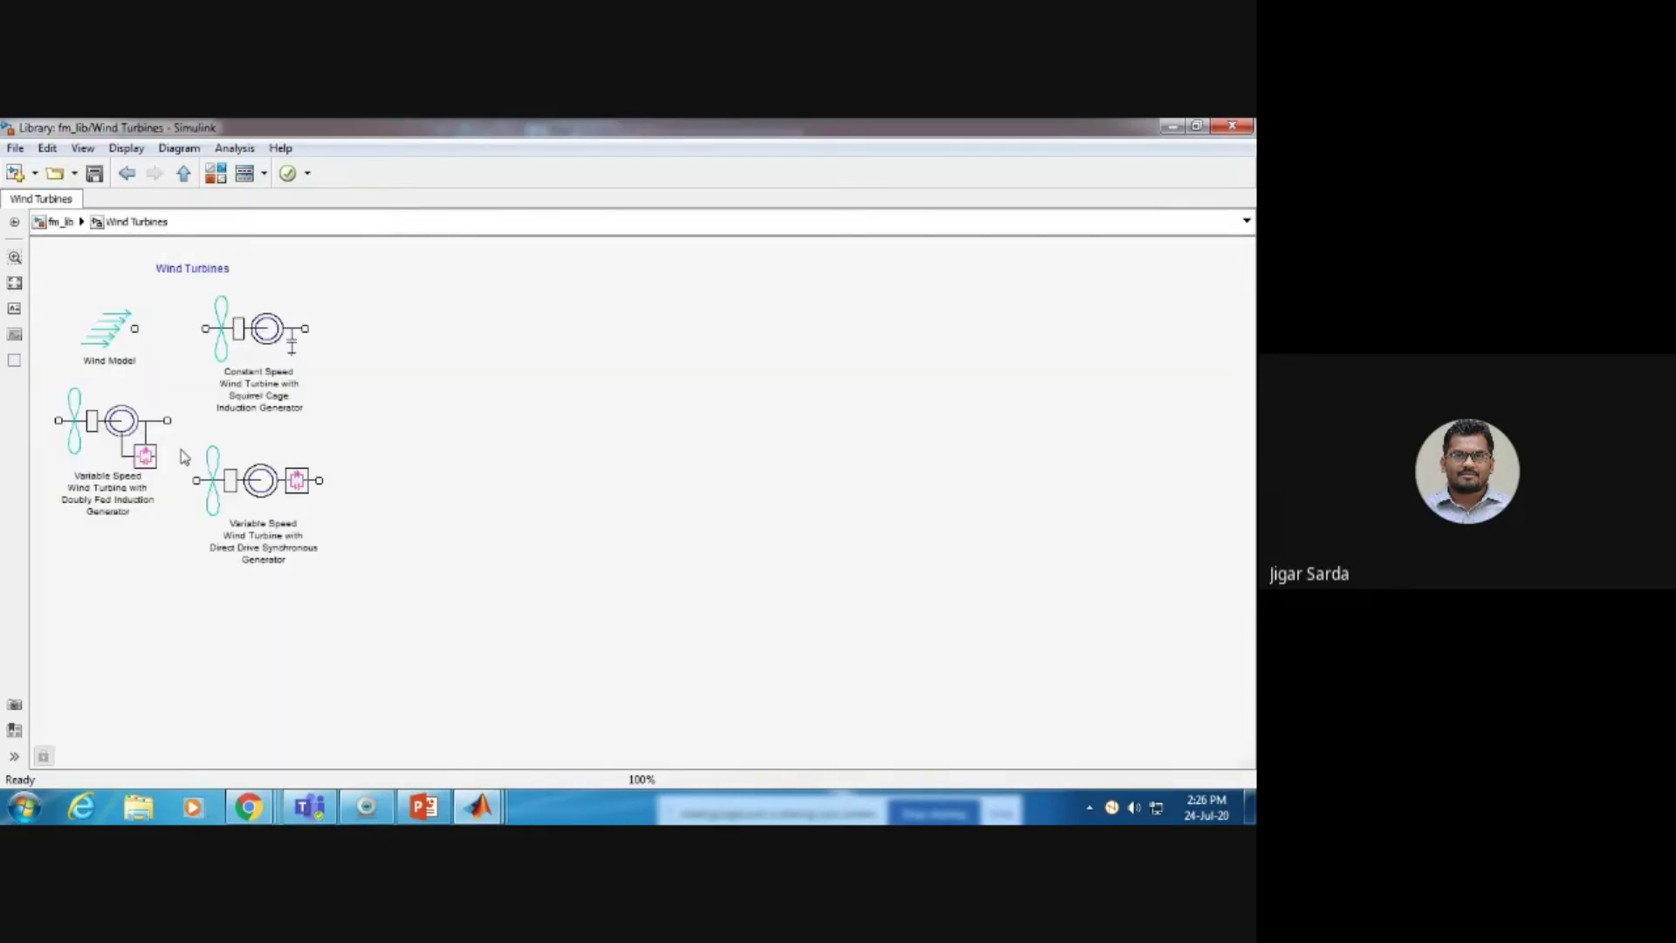
left_click(126, 173)
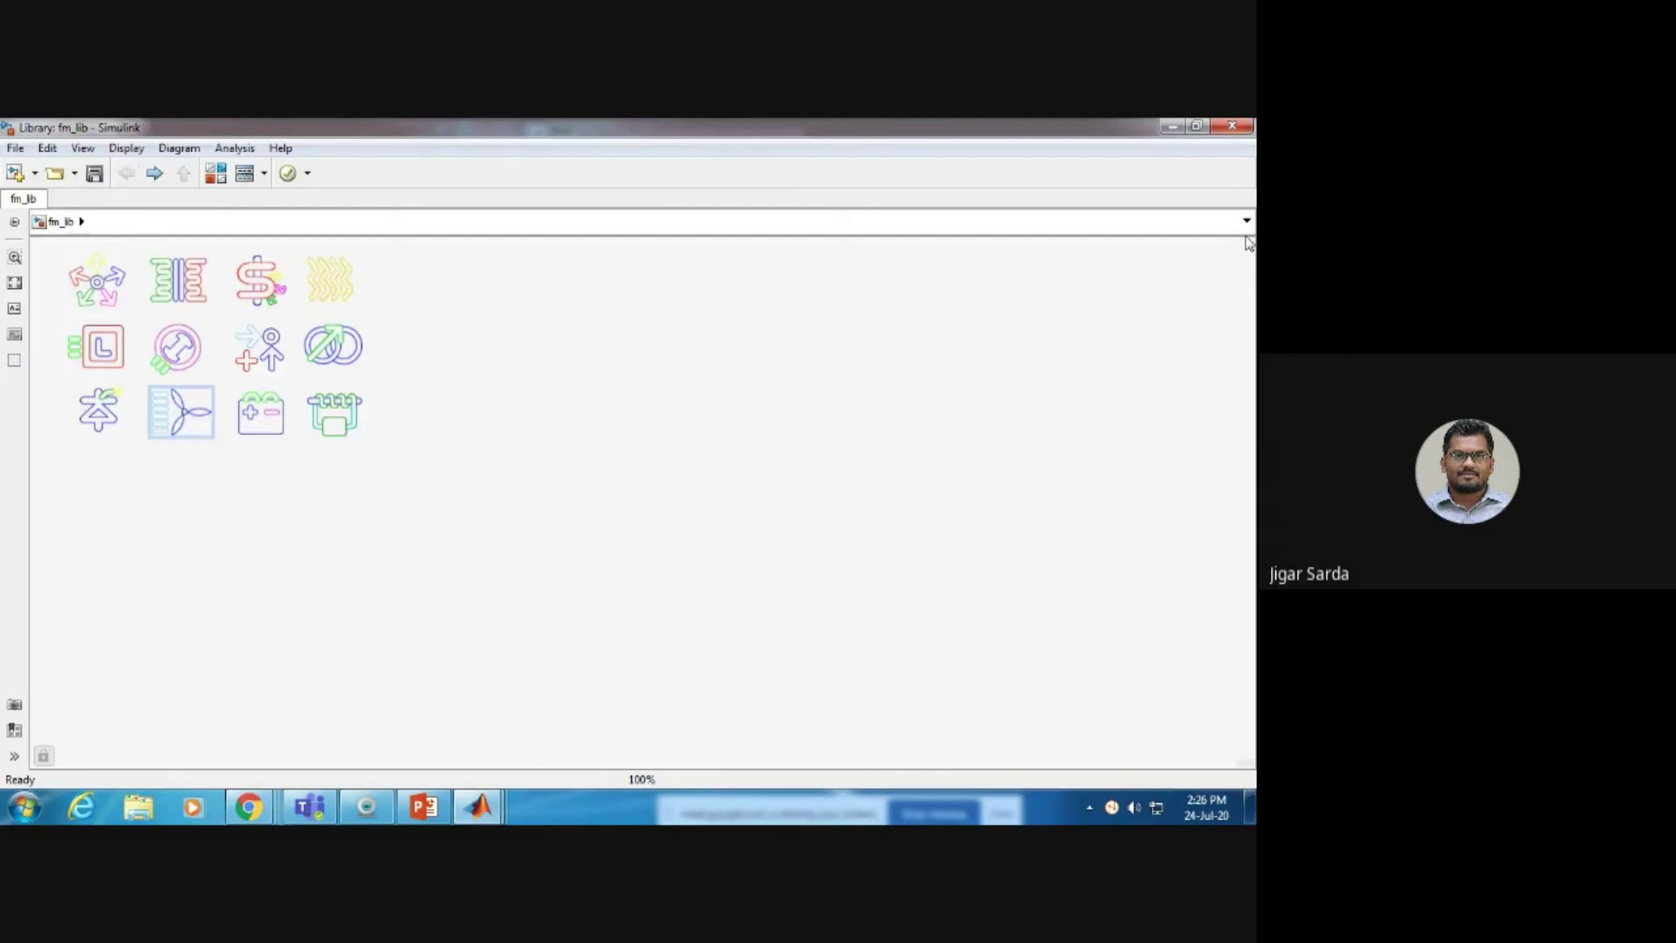
left_click(1240, 131)
Switch to the PowerPoint presentation and review the slides from the three-bus case through the result tables and profile plots to slide 10.
left_click(428, 812)
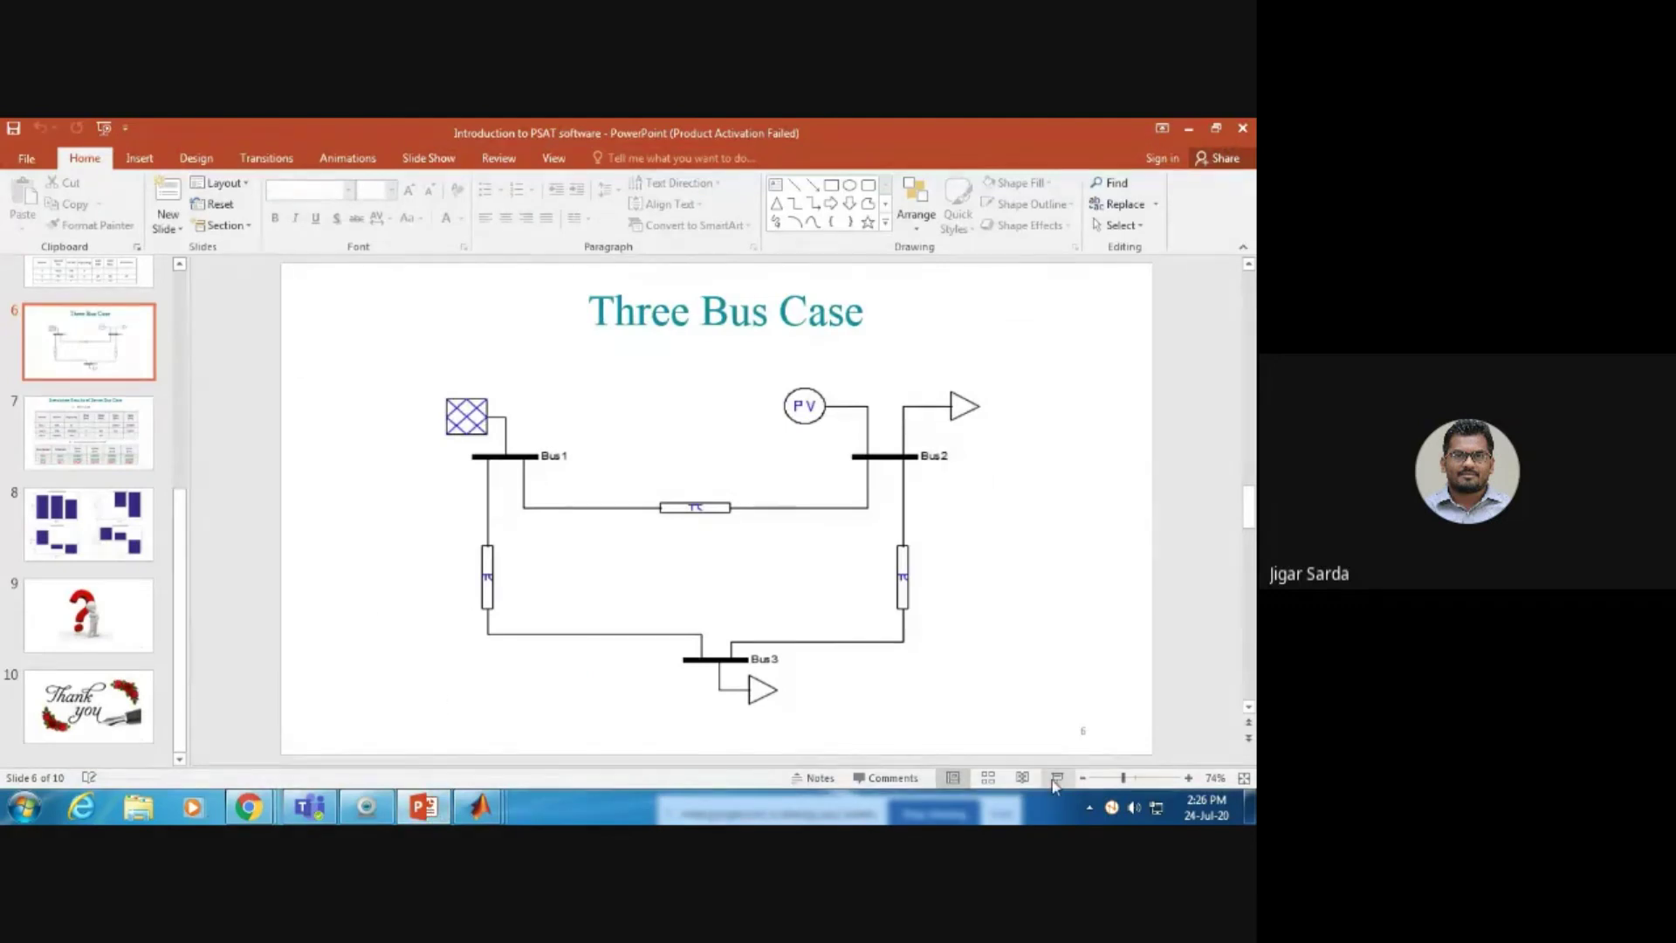
scroll(984, 670, "down", 1)
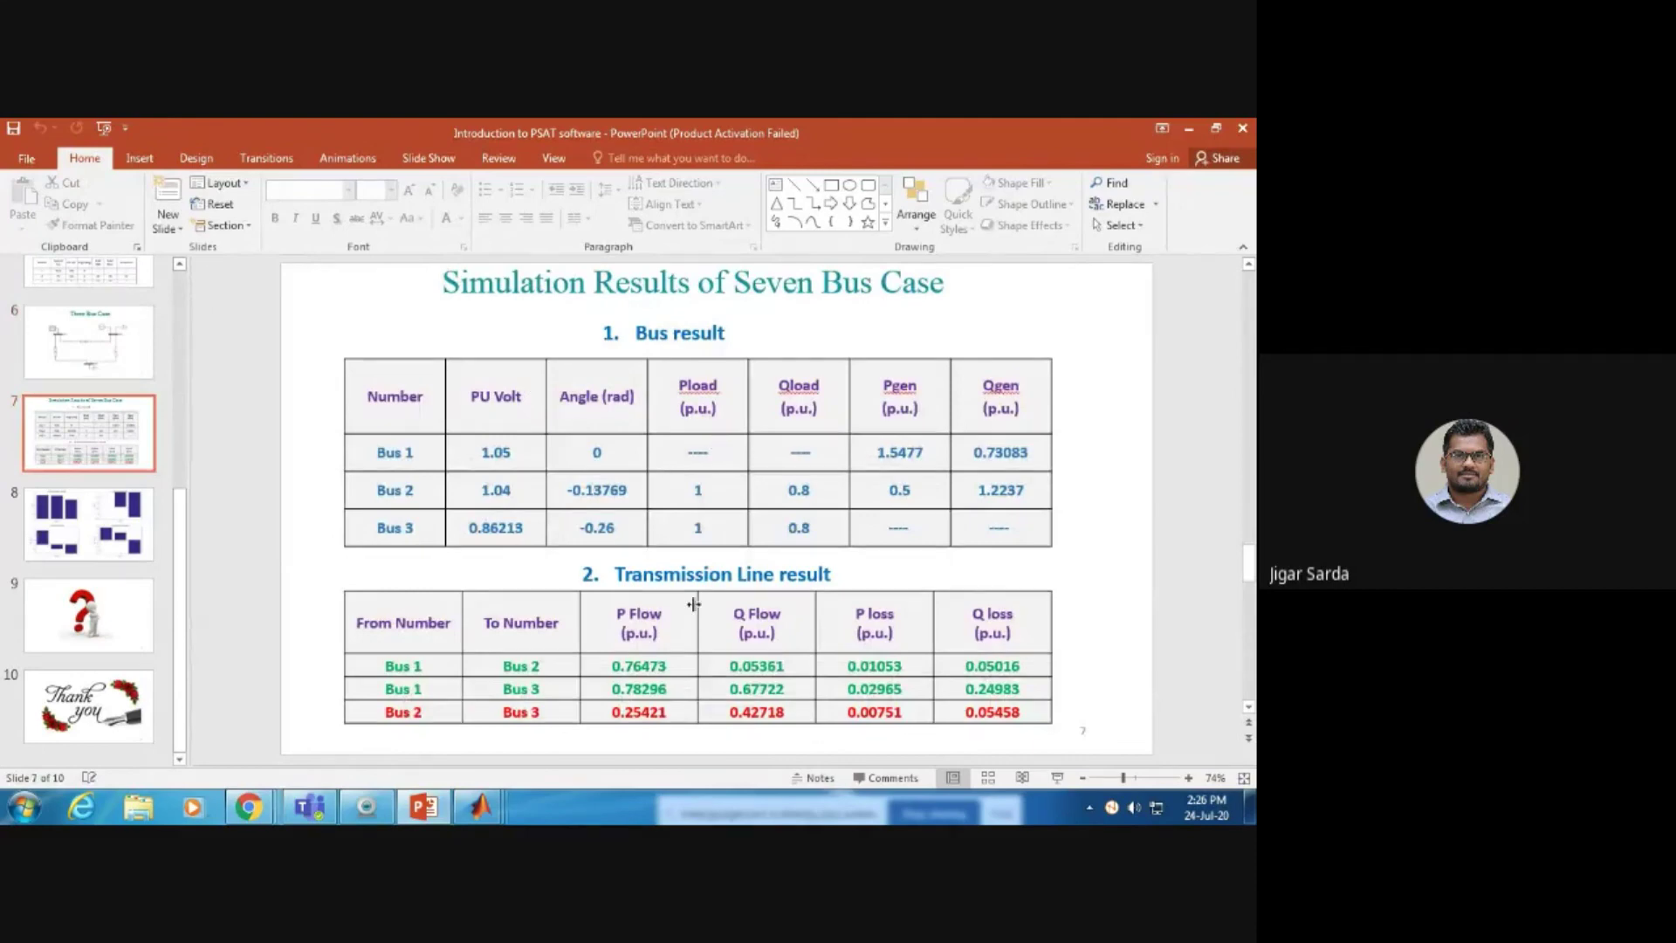
scroll(635, 617, "down", 1)
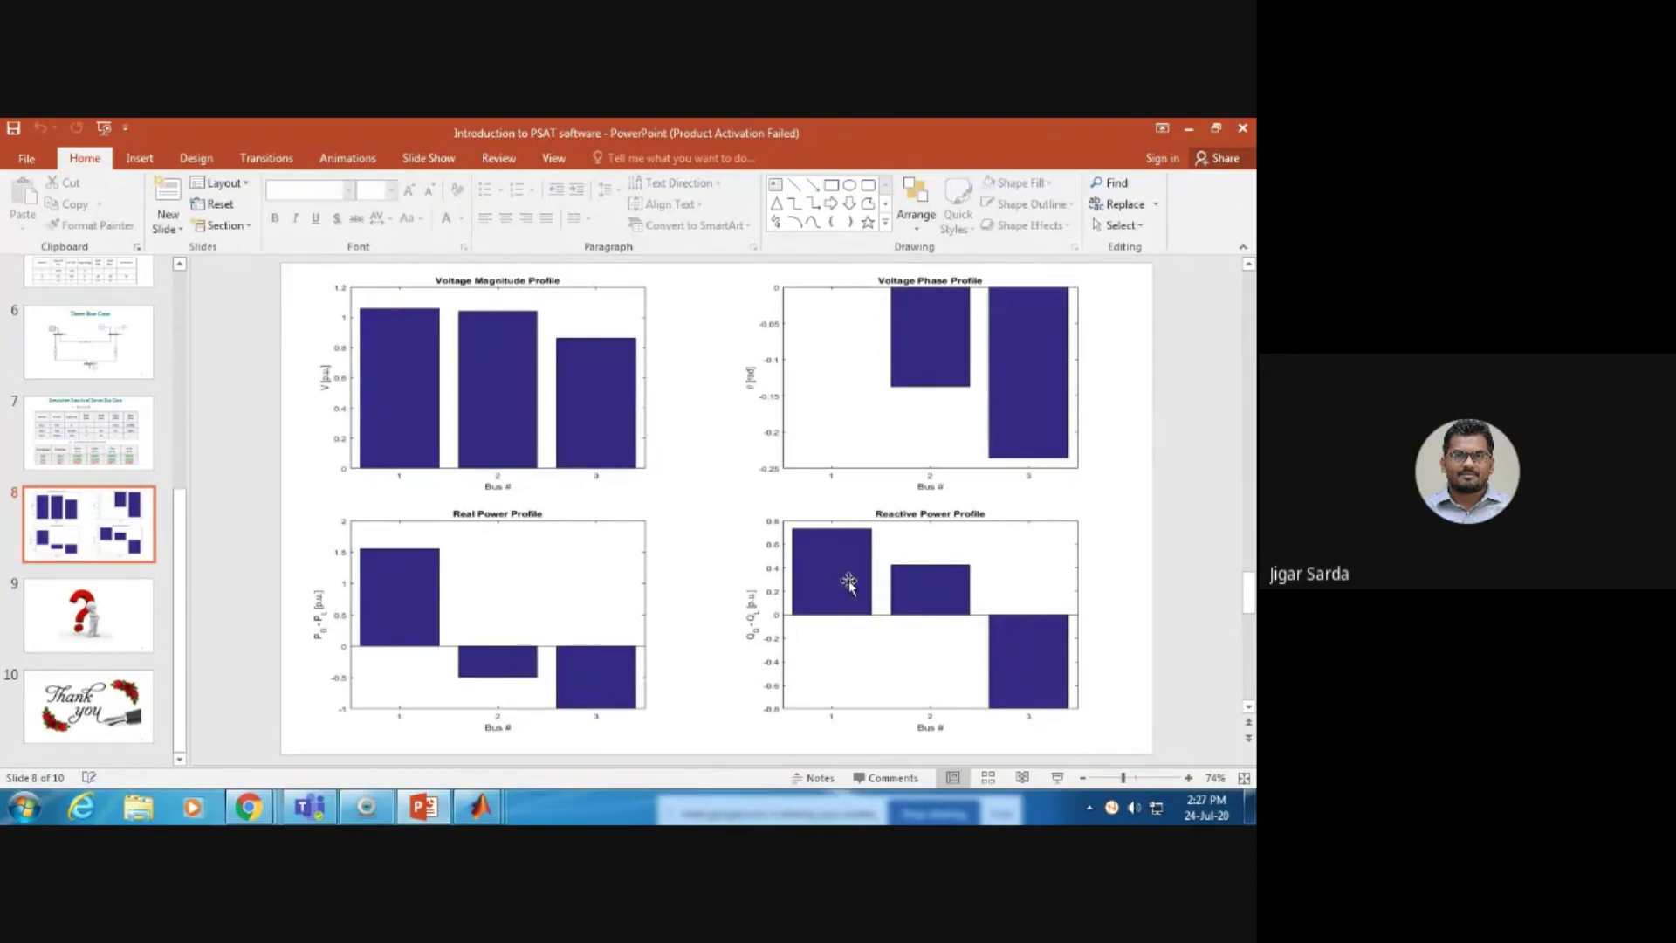
scroll(858, 589, "down", 1)
scroll(858, 589, "down", 1)
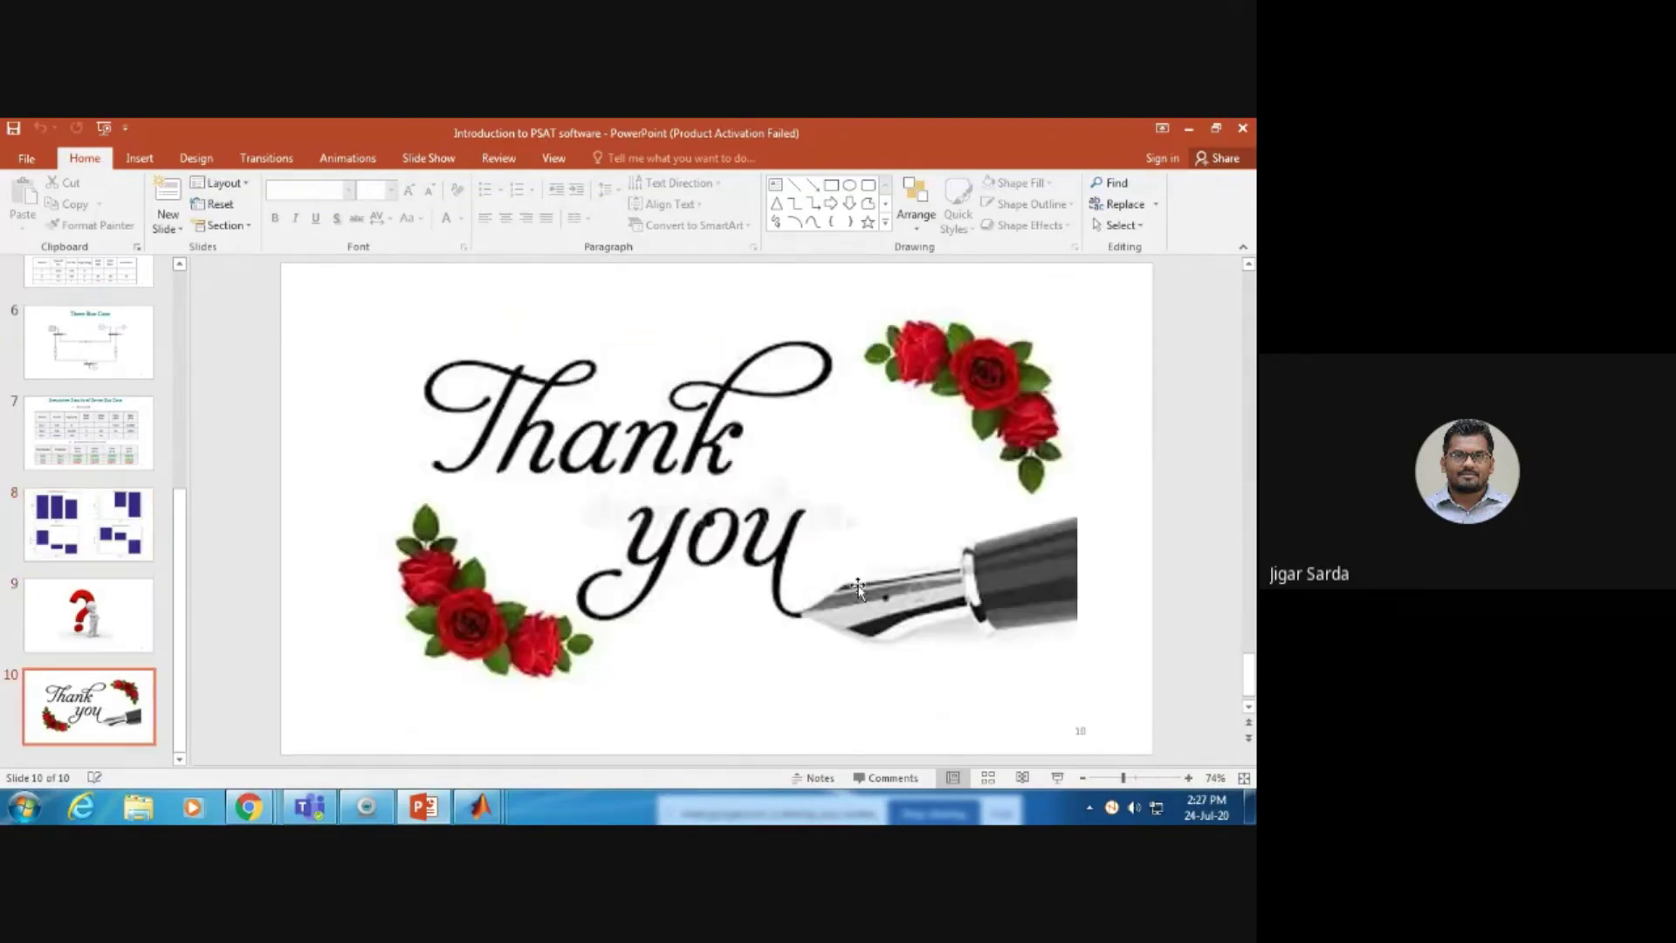